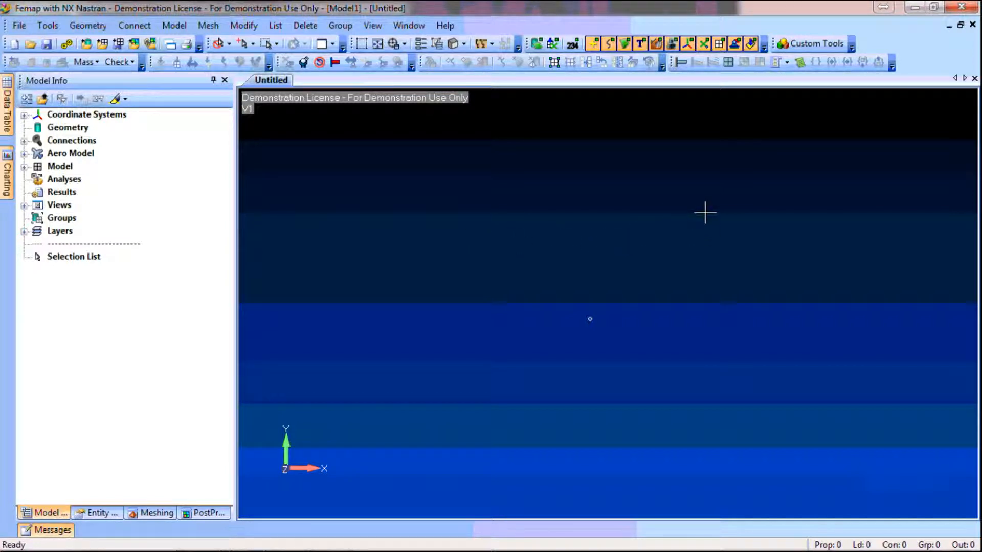
# Switch the model view to high contrast with the Toggle High Contrast View custom tool
pyautogui.click(813, 45)
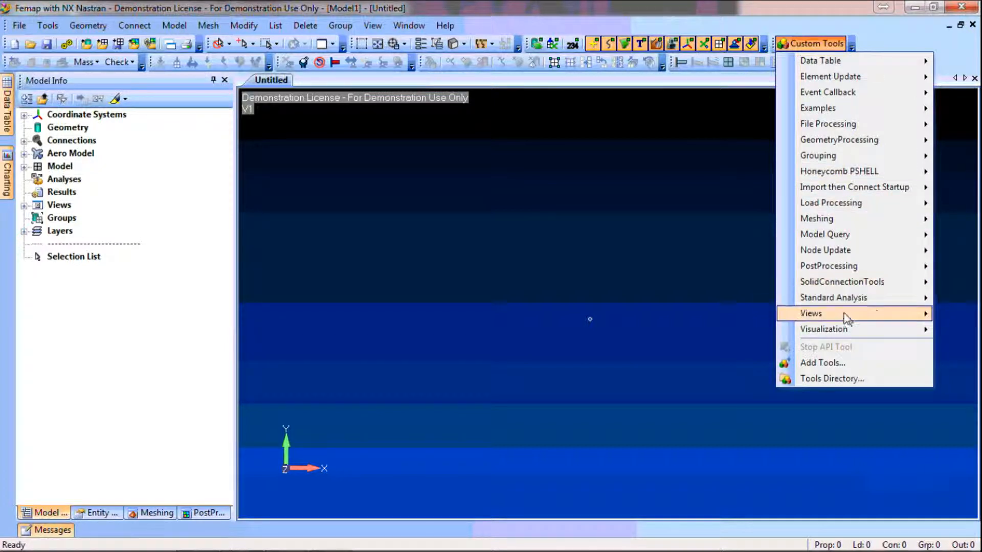
pyautogui.moveTo(846, 315)
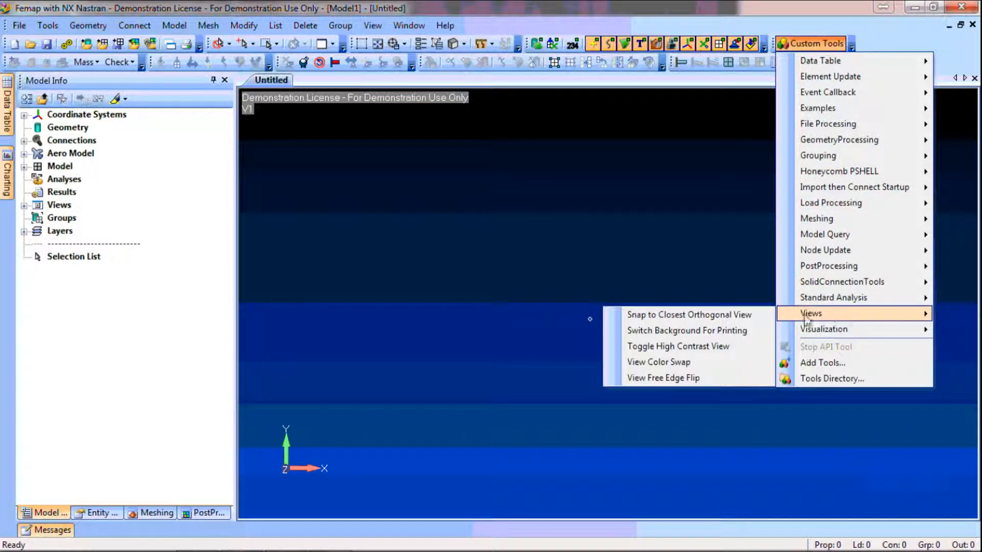
pyautogui.click(694, 347)
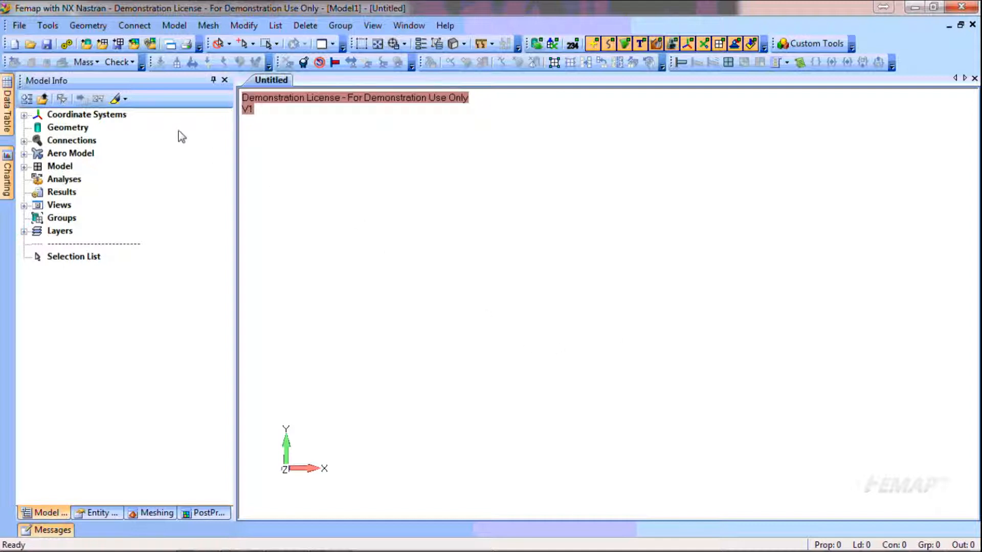
# Browse to the FEMAP folder in the Demos library for a geometry import and review the supported geometry file types
pyautogui.click(87, 46)
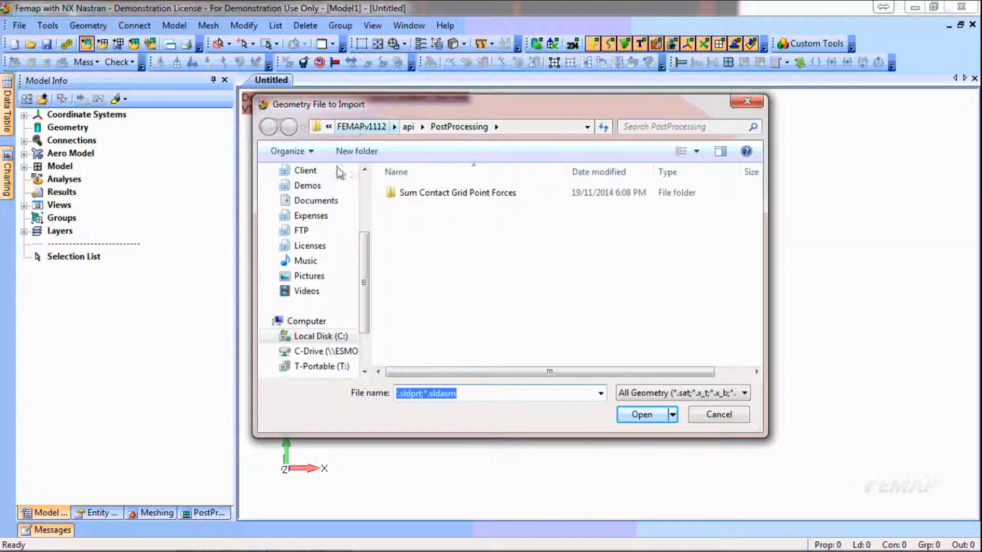
pyautogui.click(309, 186)
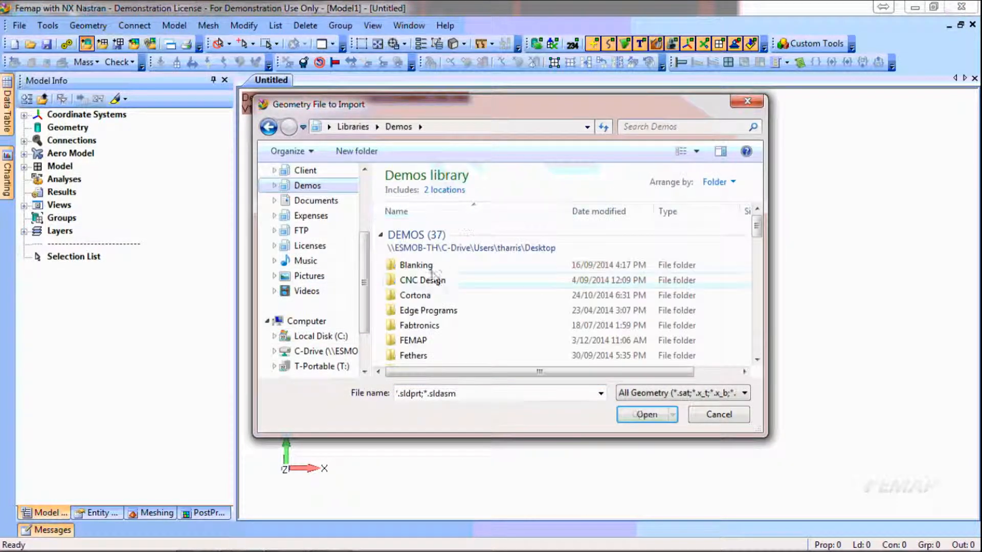
pyautogui.doubleClick(413, 340)
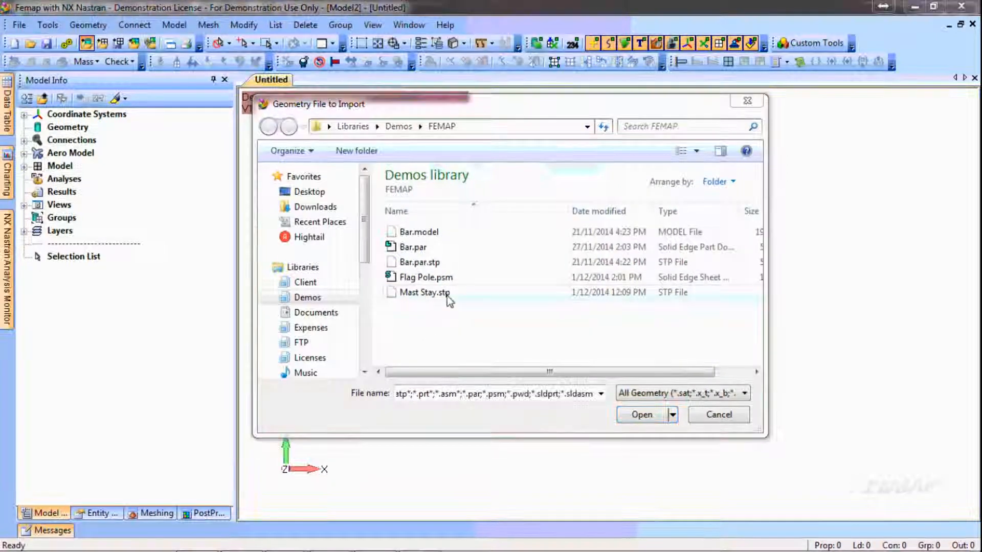
pyautogui.click(747, 394)
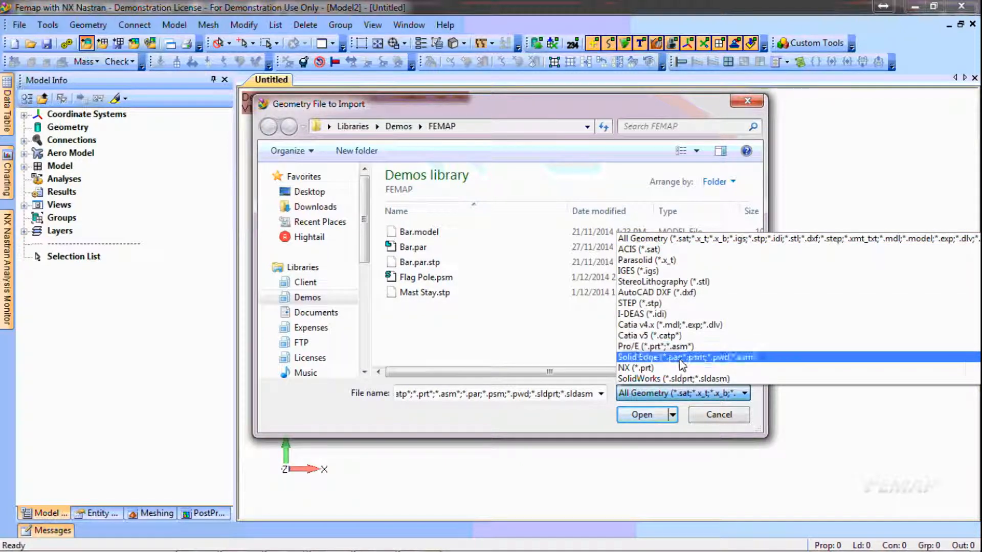
pyautogui.click(684, 430)
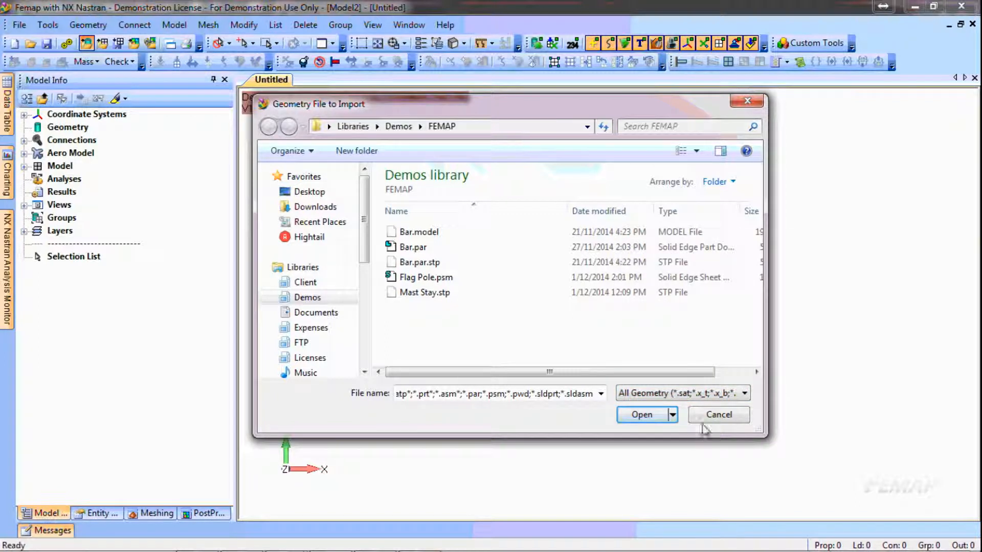
pyautogui.click(721, 418)
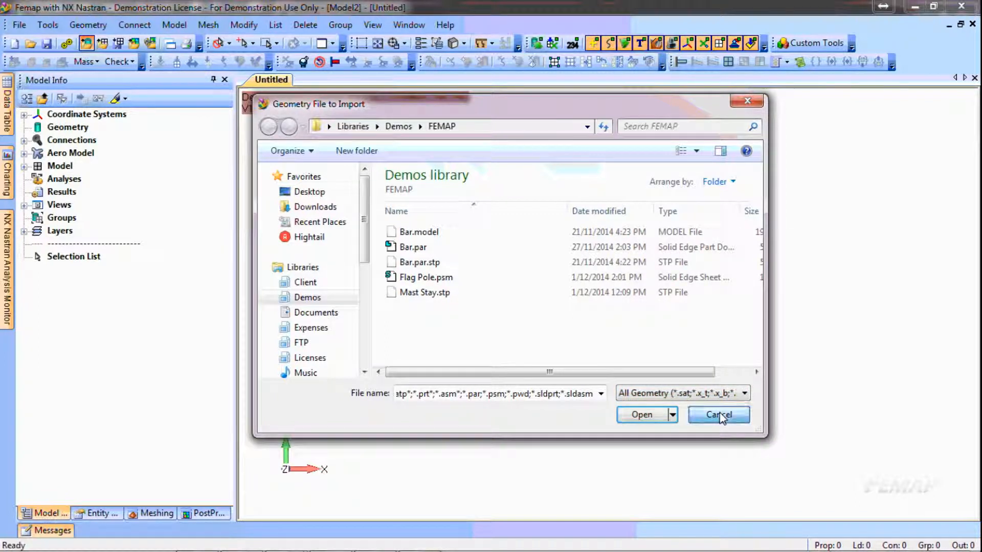
# Review the file types available for opening an existing model, without opening any file
pyautogui.click(30, 44)
pyautogui.click(679, 393)
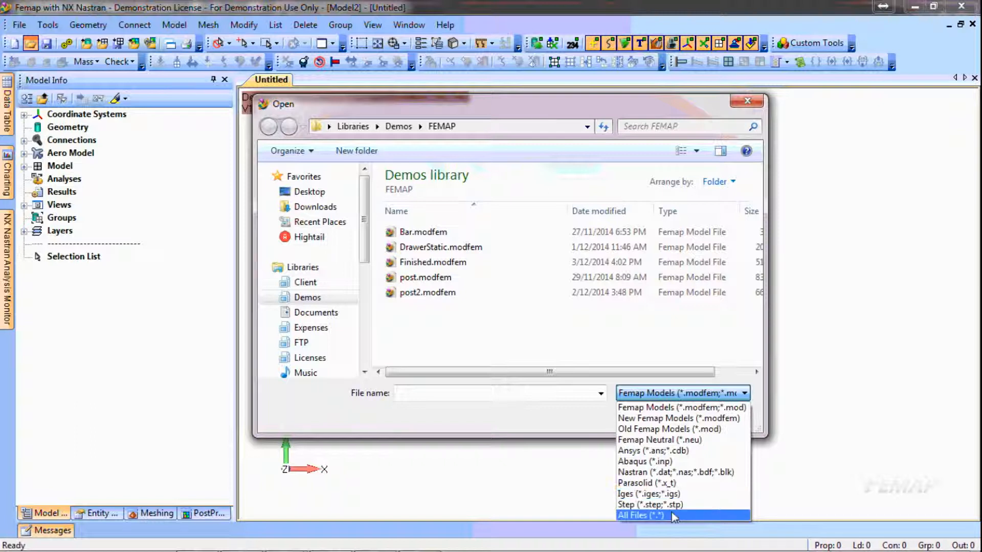
pyautogui.click(565, 433)
pyautogui.click(741, 421)
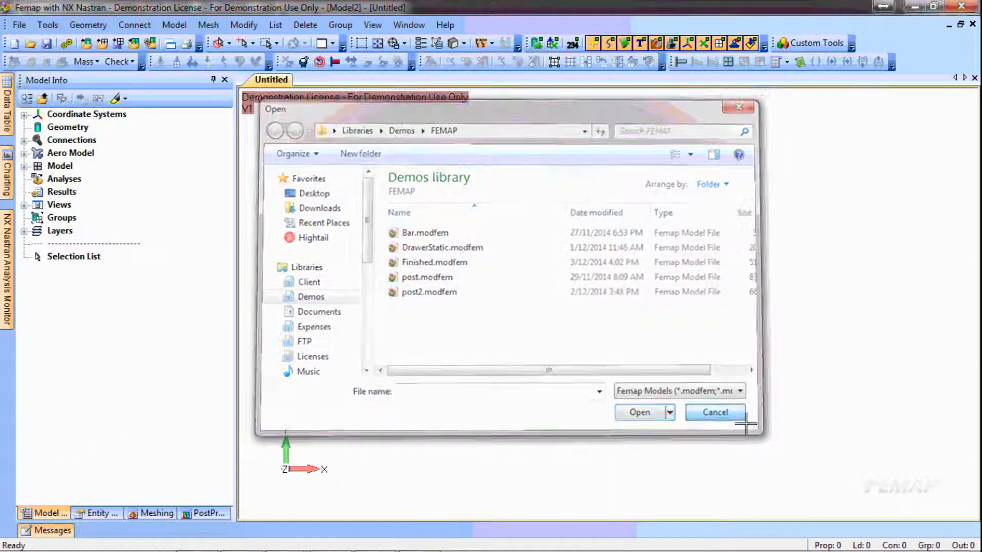
# Import the geometry file Mast Stay.stp with the default STEP read options
pyautogui.click(86, 44)
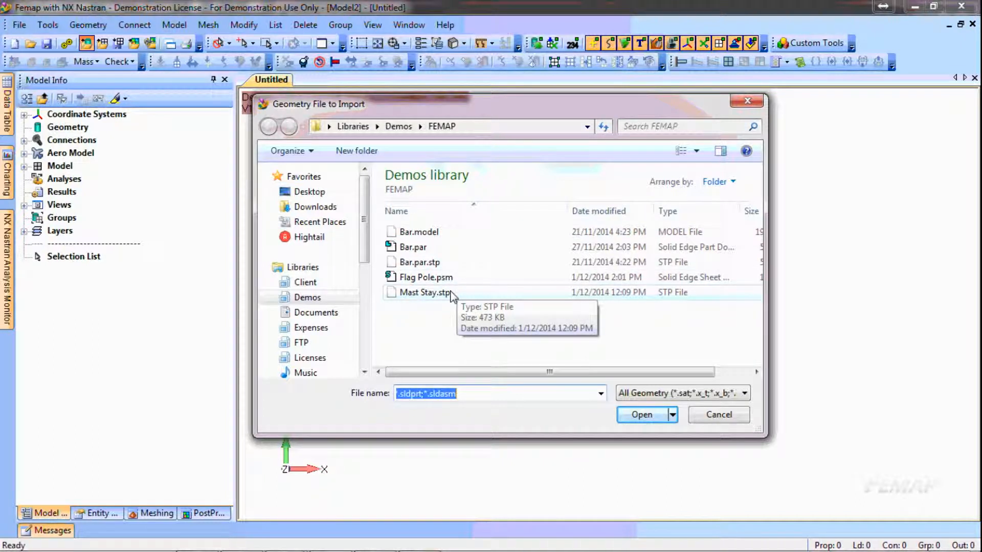
pyautogui.click(425, 293)
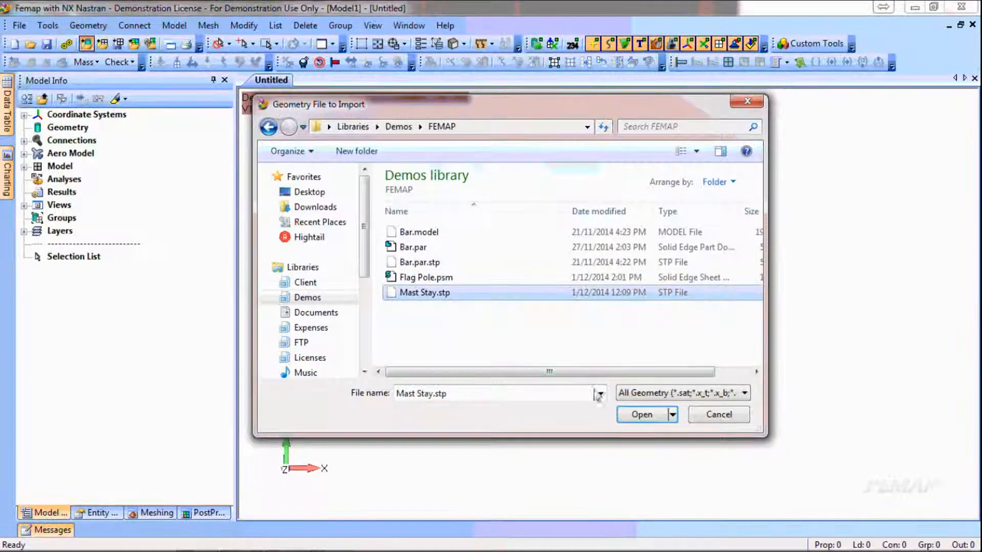
pyautogui.click(650, 415)
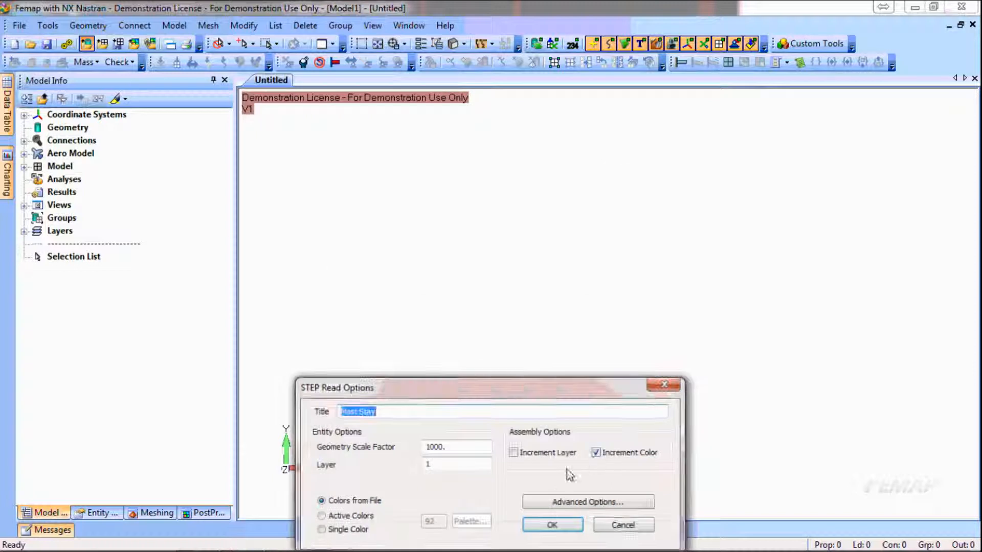
pyautogui.click(552, 524)
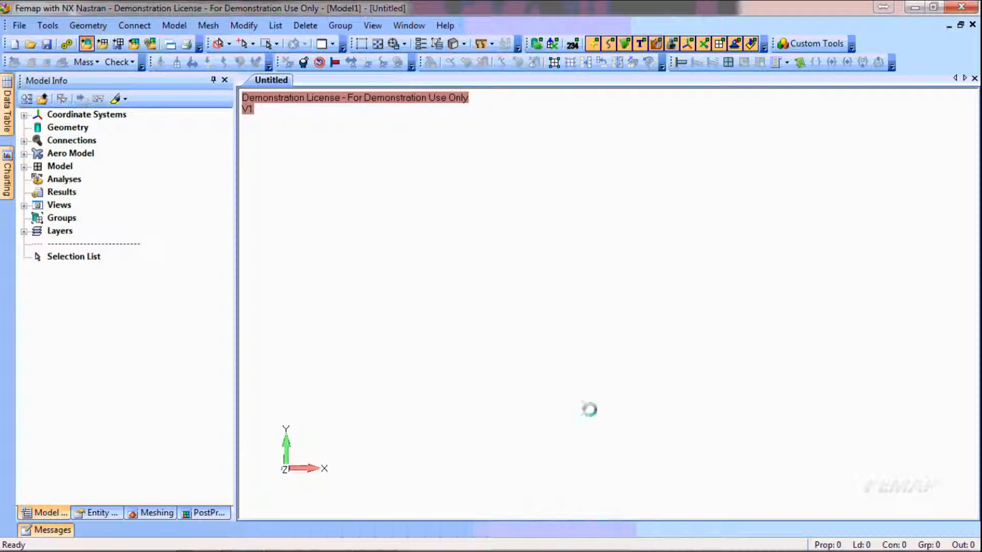
# Examine the imported hollow beam from several angles, including the holed bracket at its near end
pyautogui.moveTo(701, 443); pyautogui.dragTo(653, 289, button='middle')
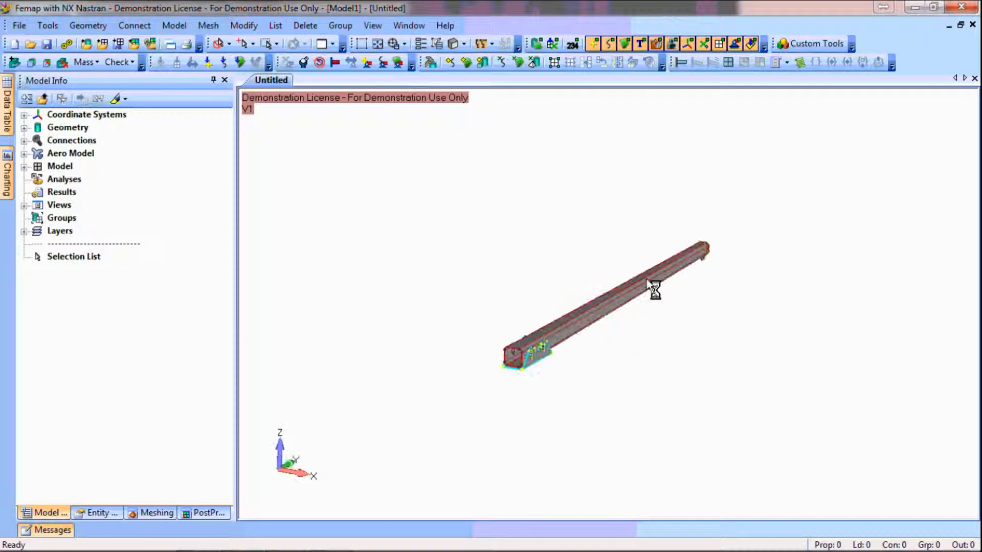
pyautogui.scroll(3, 556, 350)
pyautogui.scroll(5, 558, 352)
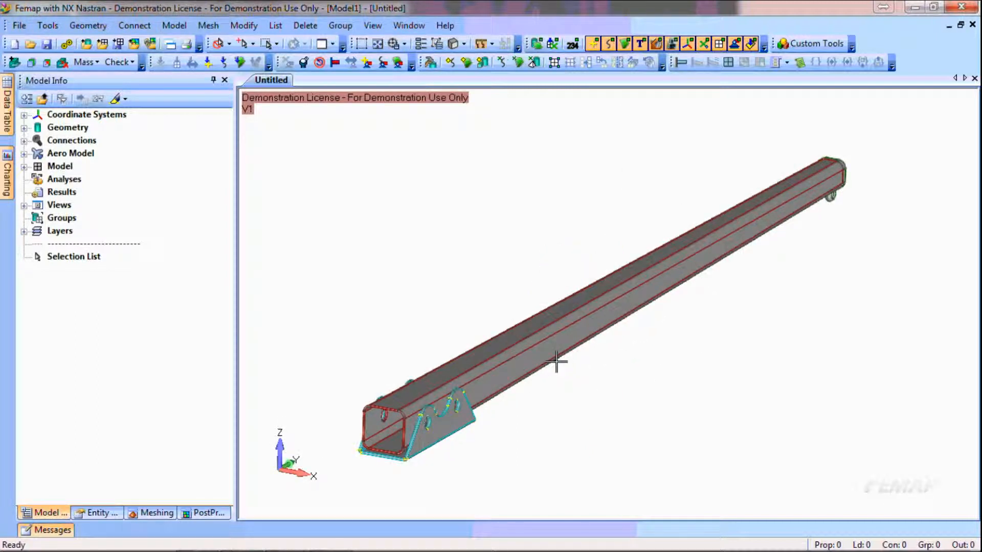
pyautogui.moveTo(517, 443); pyautogui.dragTo(517, 419, button='middle')
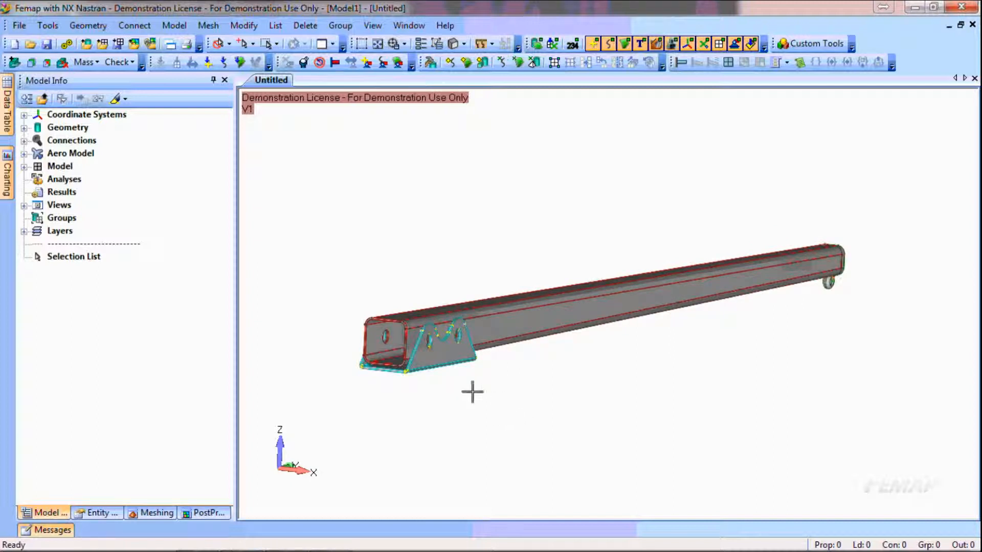
pyautogui.scroll(3, 408, 352)
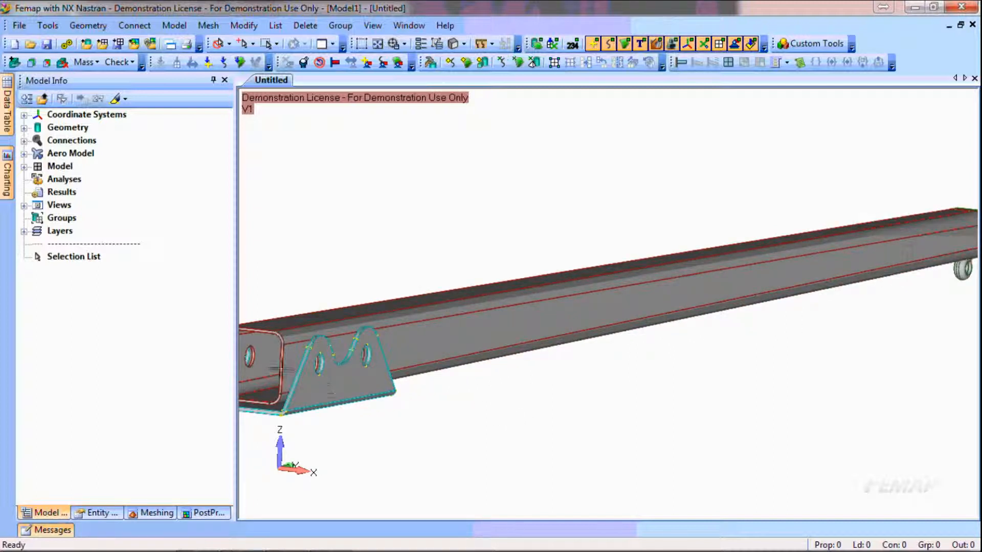
pyautogui.scroll(-2, 445, 369)
pyautogui.scroll(-2, 452, 388)
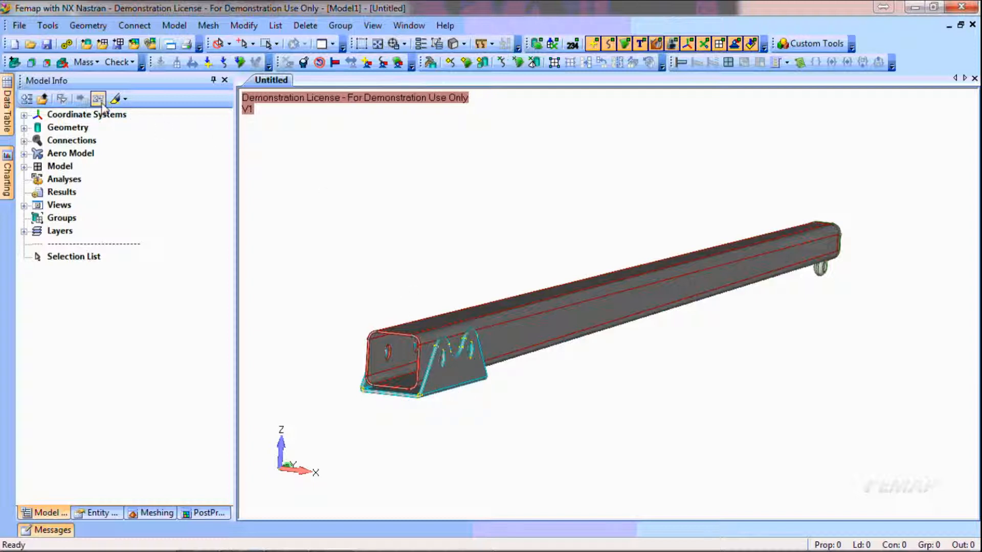
# Generate automatic midsurfaces for the beam and bracket solids with a target thickness of 5 and tangent surfaces combined
pyautogui.click(32, 63)
pyautogui.click(663, 537)
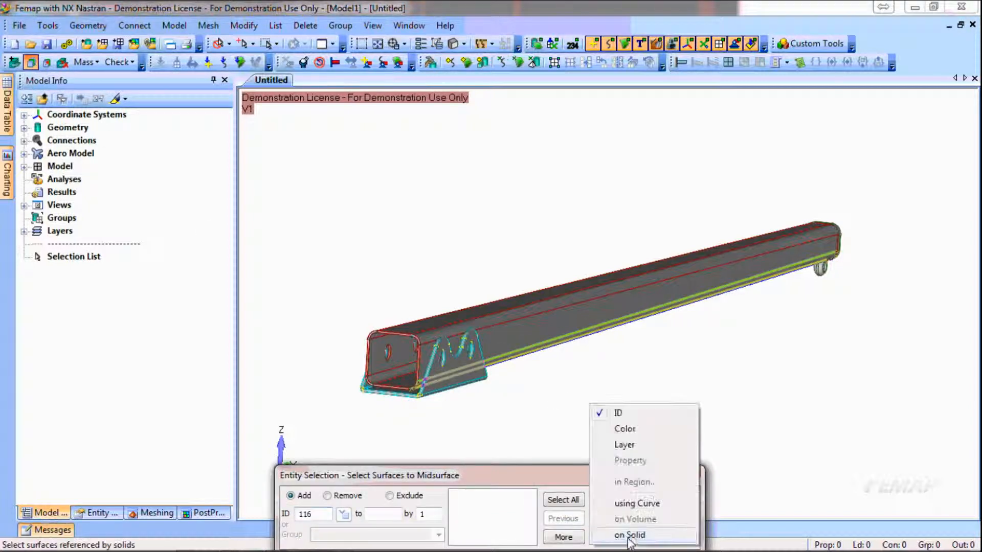
pyautogui.click(630, 536)
pyautogui.click(561, 331)
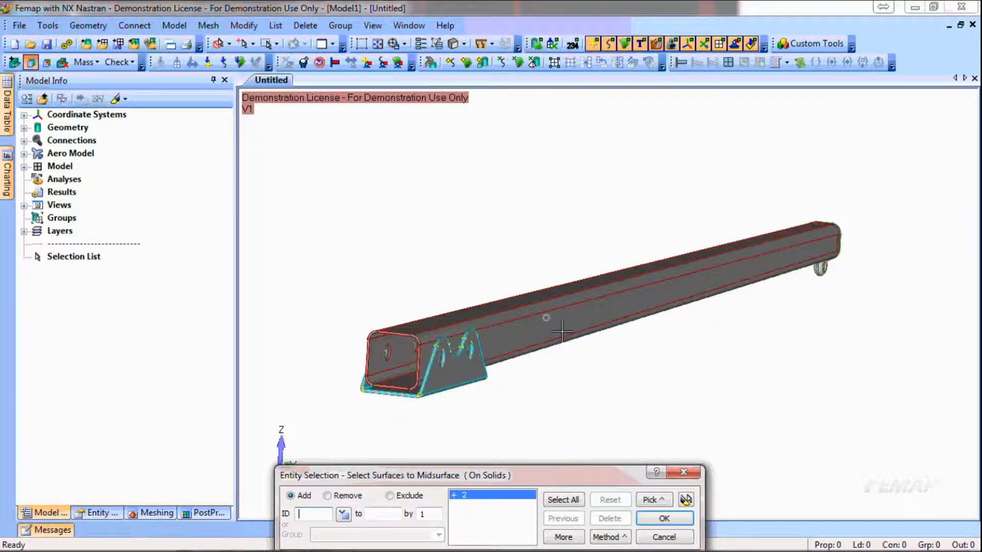
pyautogui.click(460, 365)
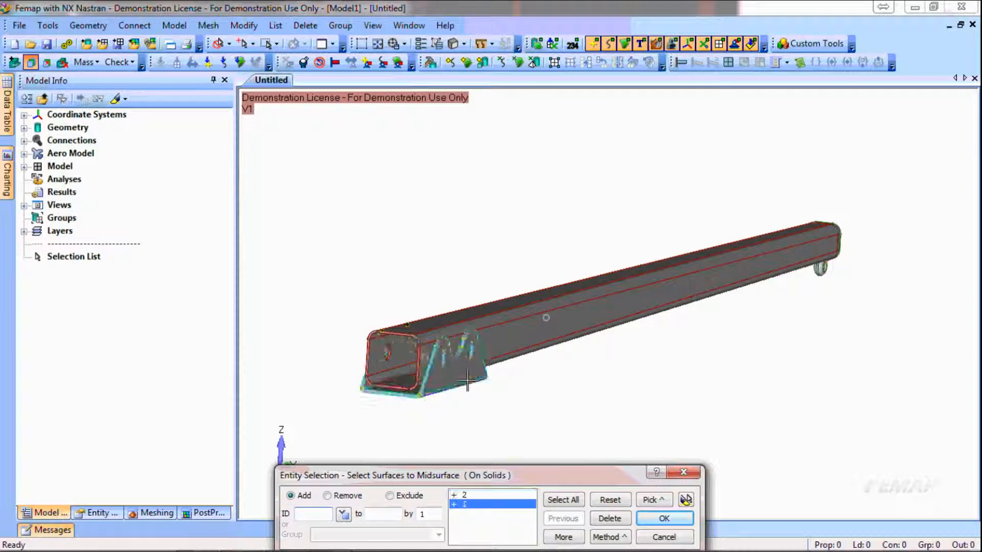
pyautogui.click(665, 518)
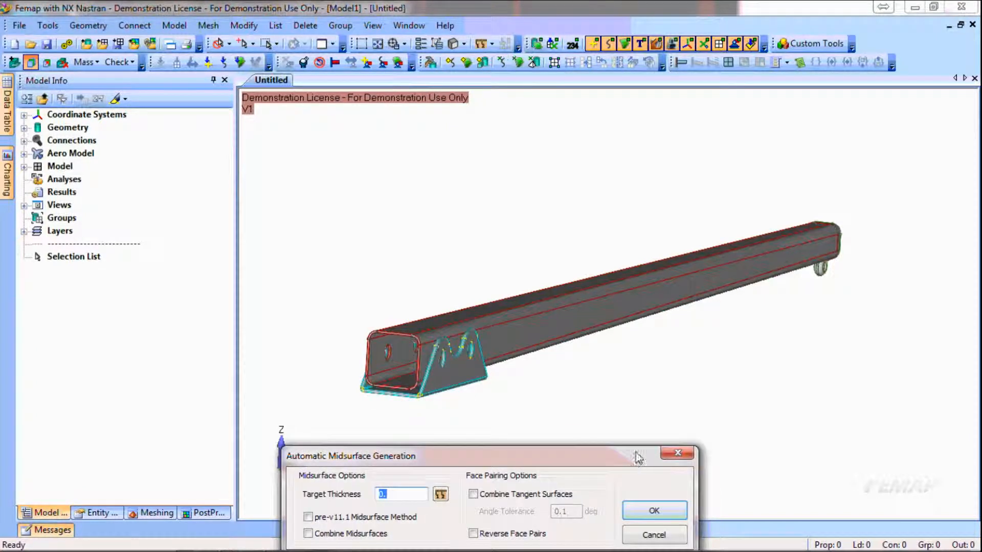
pyautogui.write('5')
pyautogui.click(487, 495)
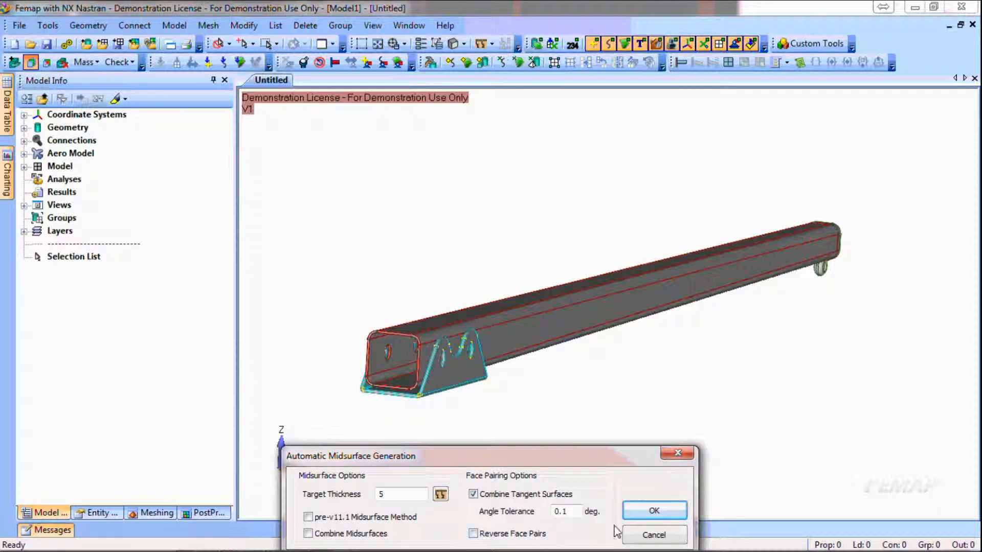
pyautogui.click(670, 510)
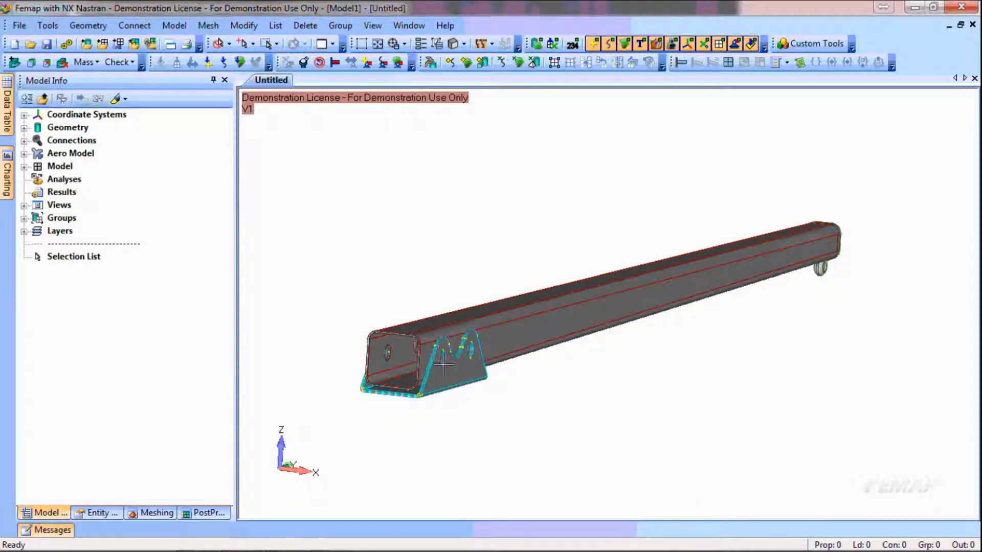
# Delete the original beam and bracket solids, 1..1 and 2..2, from the geometry
pyautogui.scroll(9, 448, 364)
pyautogui.keyDown('ctrl'); pyautogui.moveTo(344, 430); pyautogui.dragTo(611, 295, button='middle'); pyautogui.keyUp('ctrl')
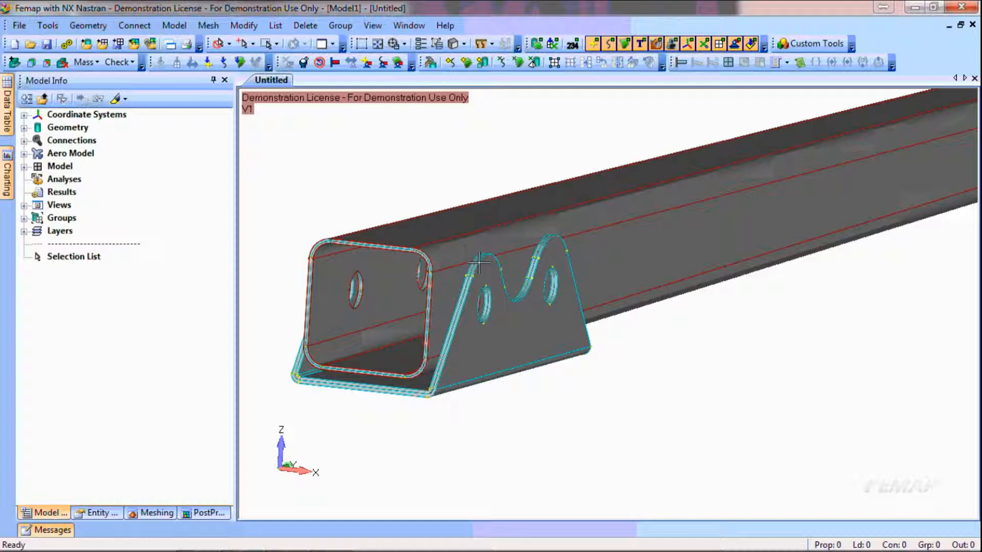
pyautogui.doubleClick(69, 128)
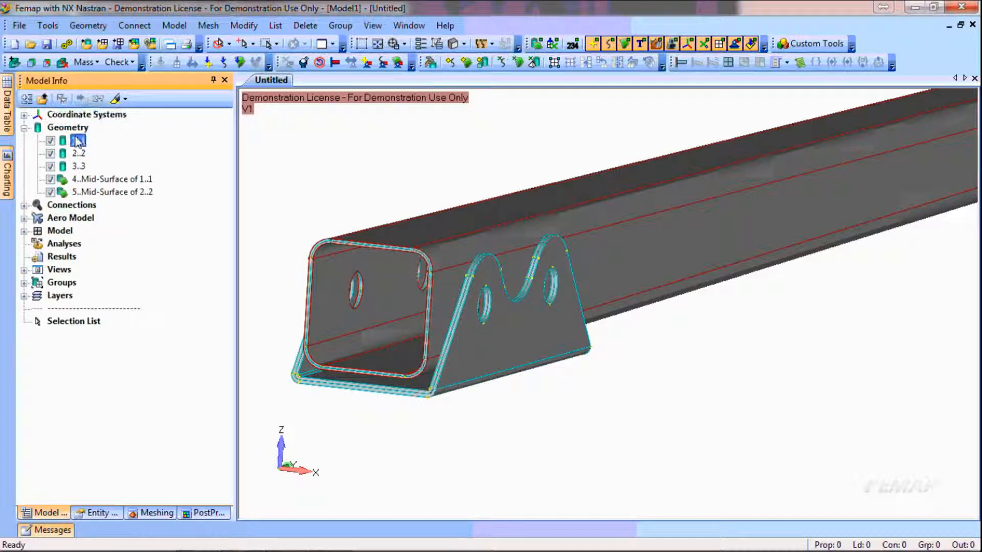
pyautogui.keyDown('shift'); pyautogui.click(78, 154); pyautogui.keyUp('shift')
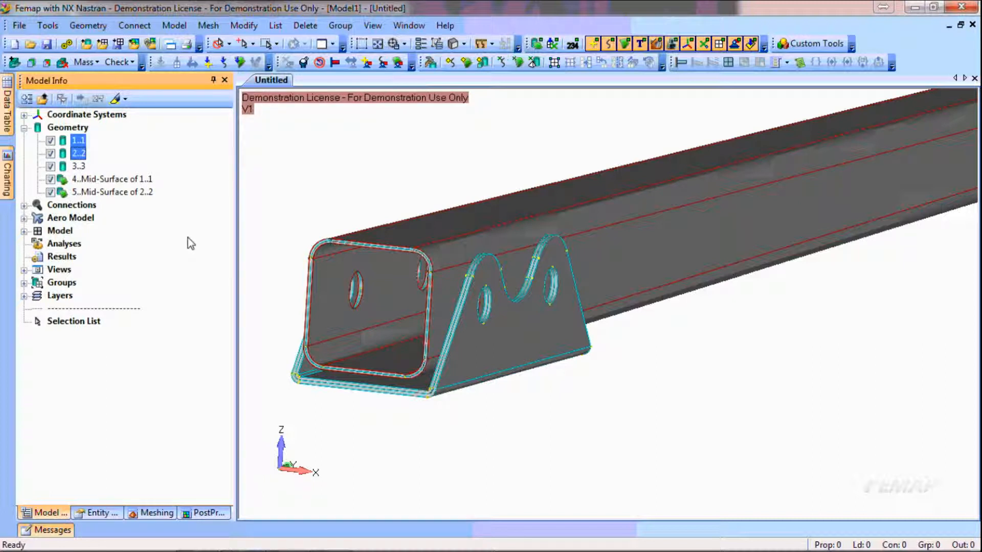
pyautogui.press('Delete')
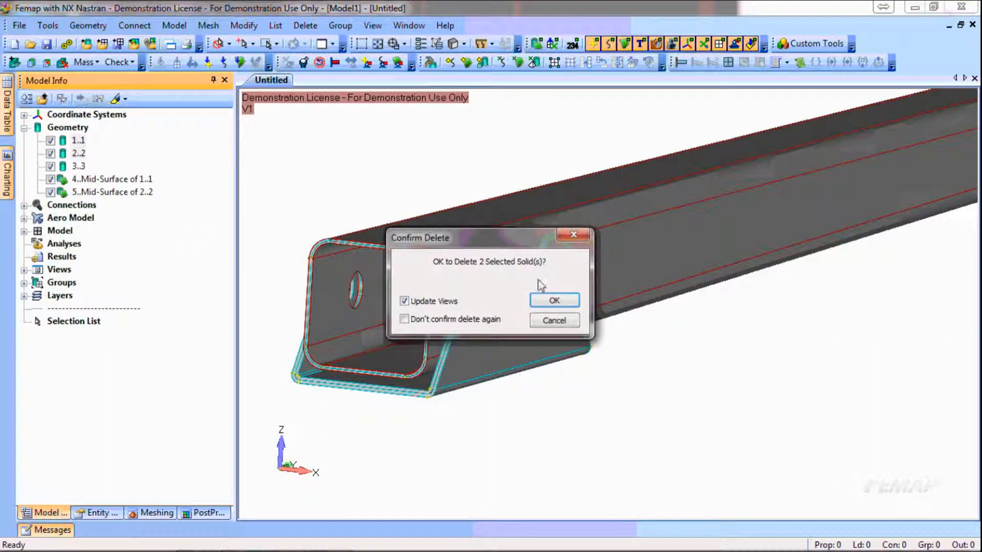
pyautogui.click(551, 300)
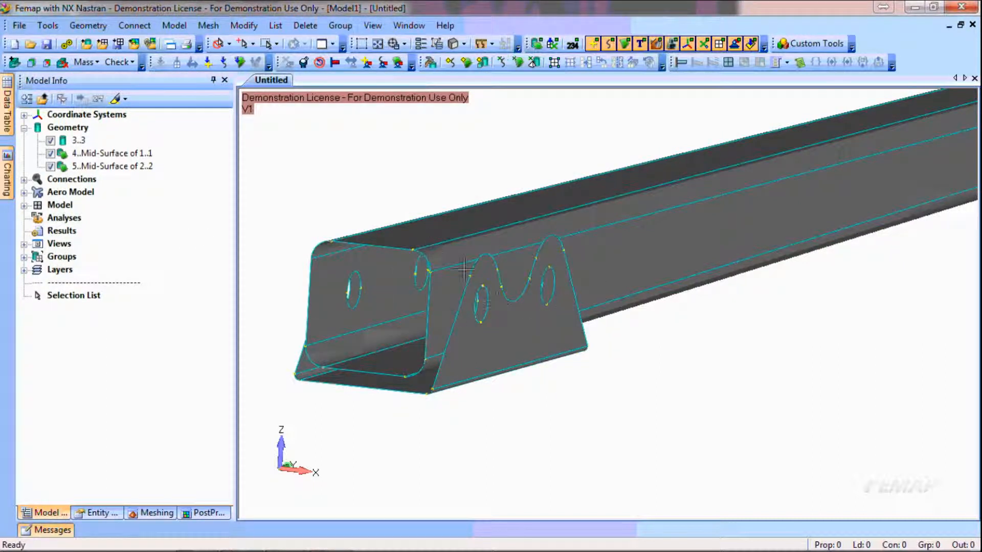
pyautogui.scroll(-2, 390, 342)
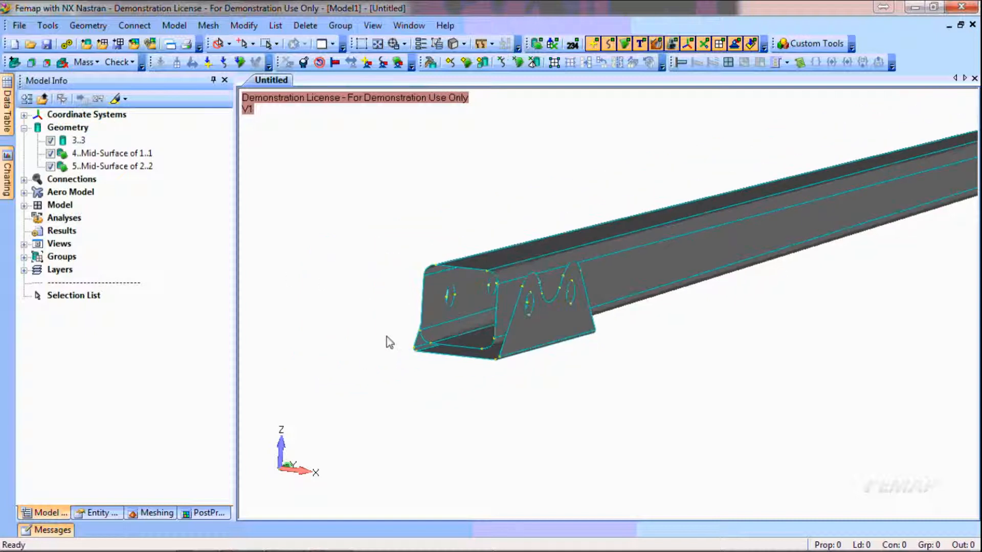
# Start assigning midsurface mesh attributes to all surfaces on the beam and bracket midsurface bodies, selected by solid
pyautogui.keyDown('ctrl'); pyautogui.moveTo(800, 290); pyautogui.dragTo(643, 348, button='middle'); pyautogui.keyUp('ctrl')
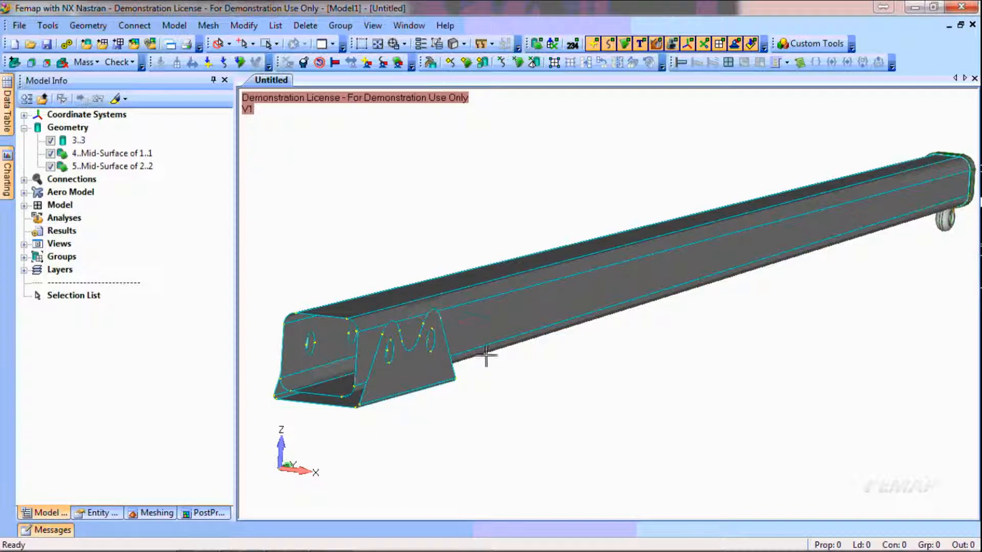
pyautogui.click(62, 63)
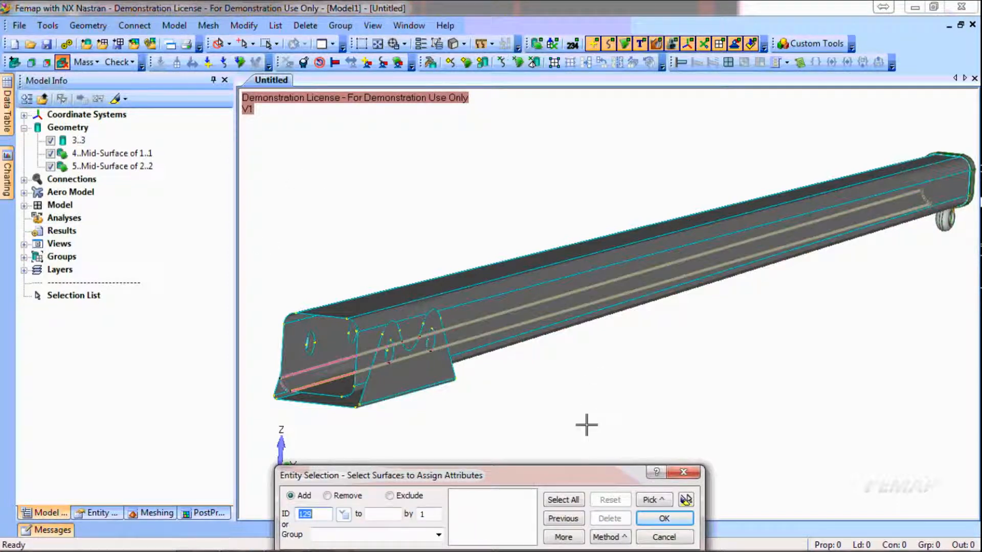
pyautogui.click(614, 537)
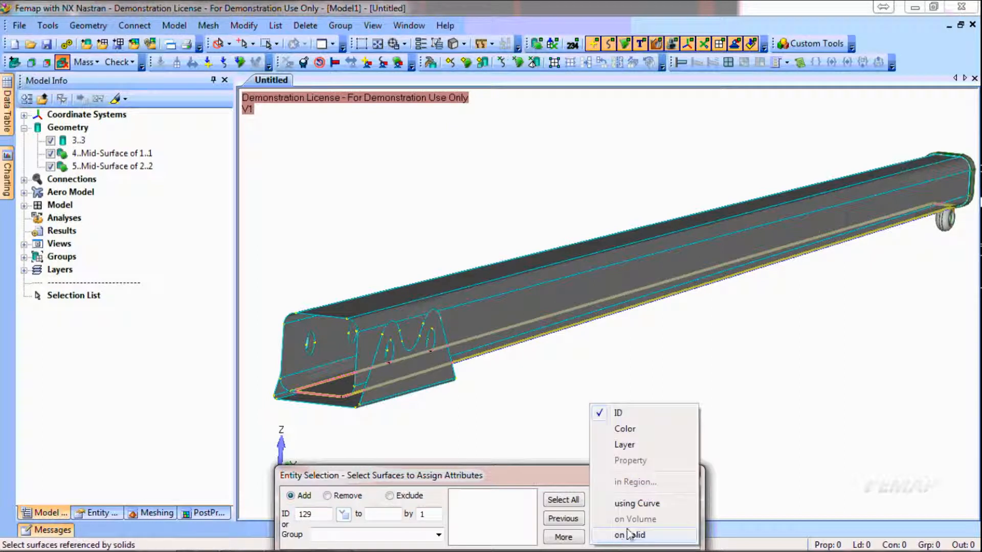
pyautogui.click(629, 533)
pyautogui.click(553, 347)
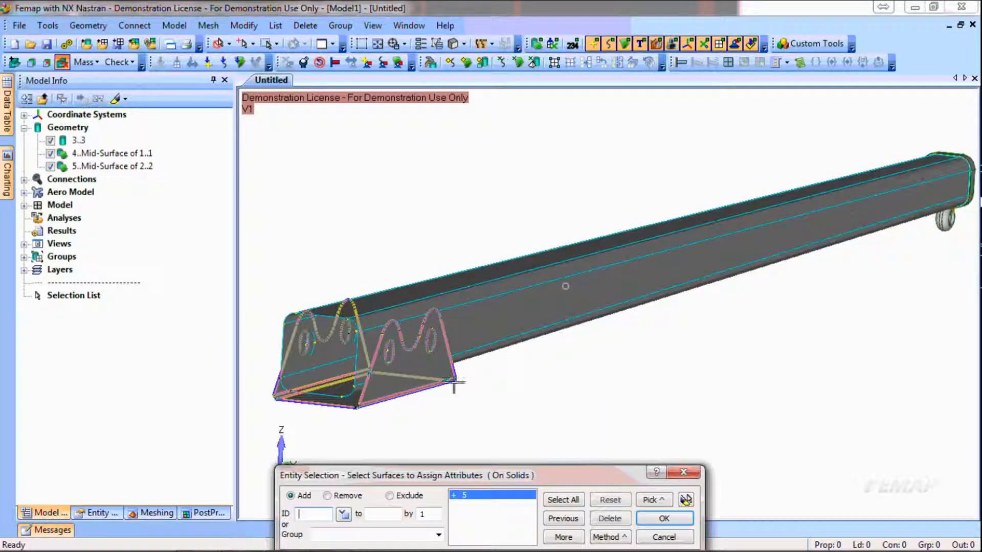
pyautogui.click(664, 519)
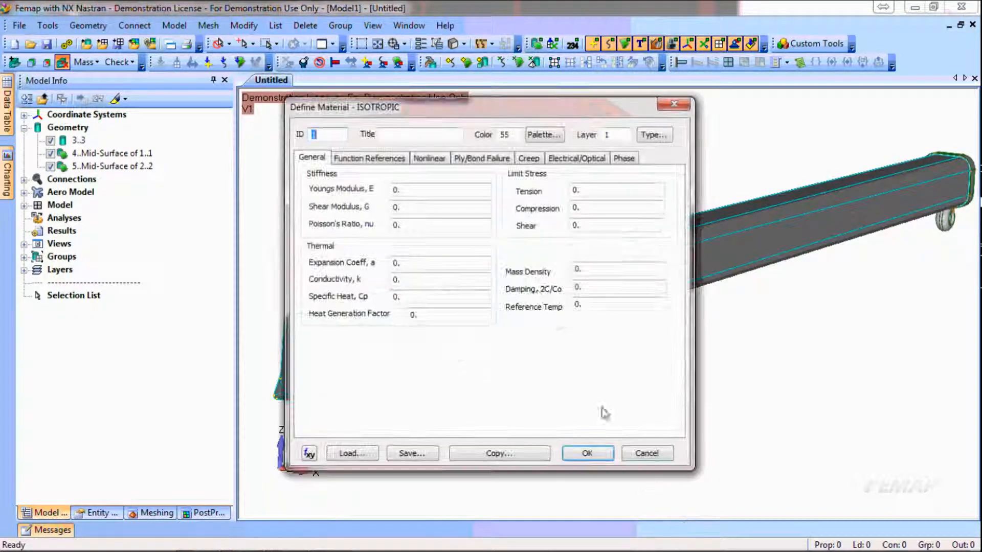
# Load AISI Carbon Steel 1040 Hot Rolled from the library as the material and consolidate the properties by thickness with a 0.1 percent tolerance
pyautogui.click(340, 454)
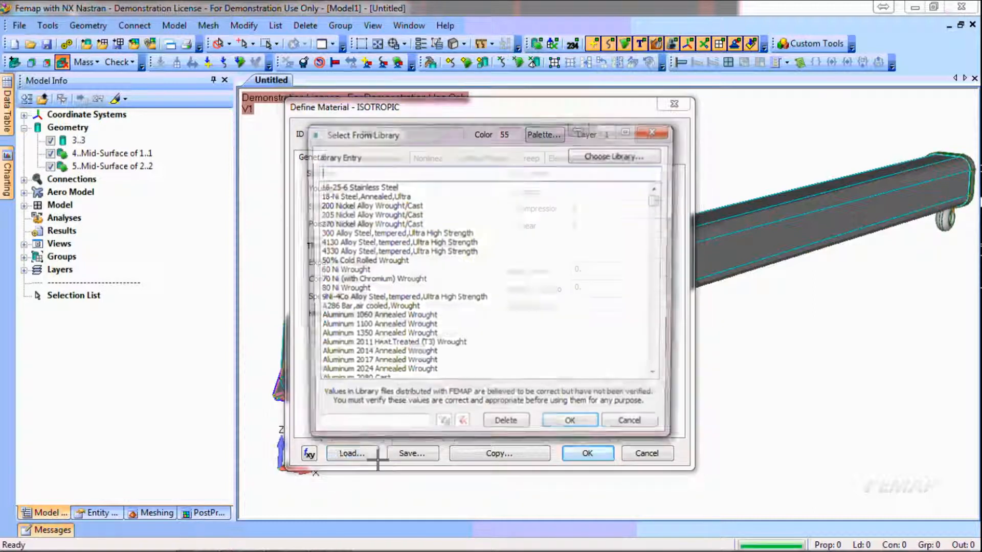
pyautogui.moveTo(658, 200); pyautogui.dragTo(659, 242)
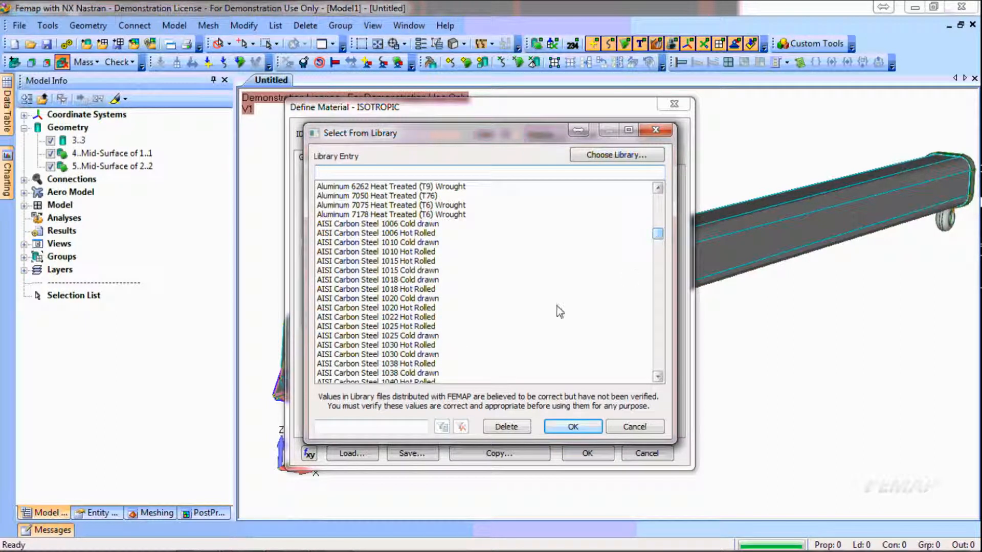
pyautogui.click(370, 363)
pyautogui.scroll(-1, 370, 363)
pyautogui.click(367, 355)
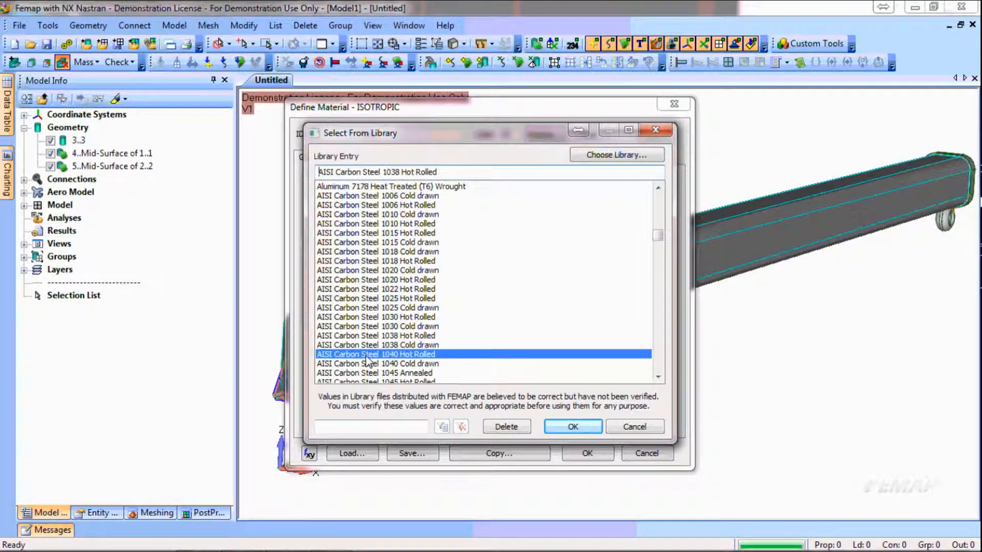
pyautogui.click(575, 428)
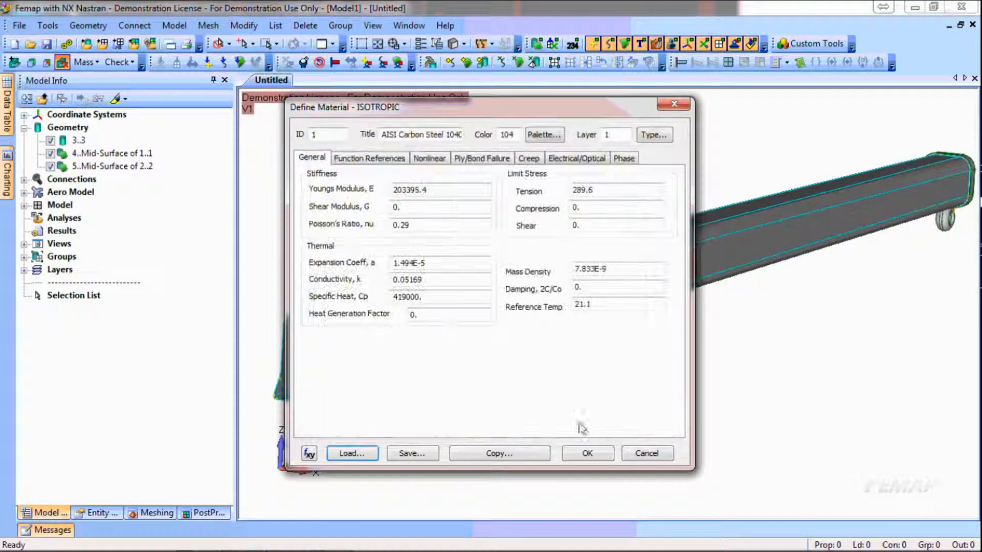
pyautogui.click(588, 454)
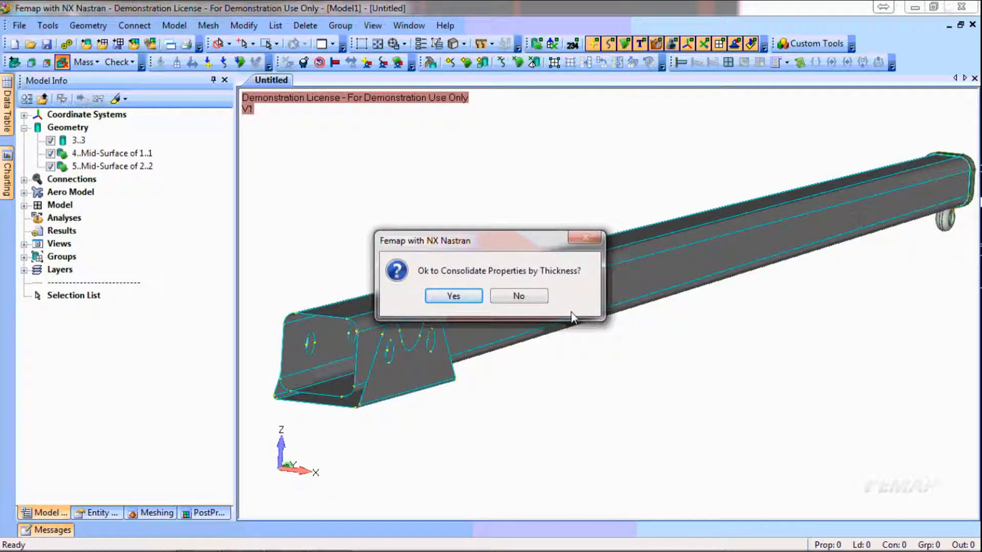
pyautogui.click(470, 299)
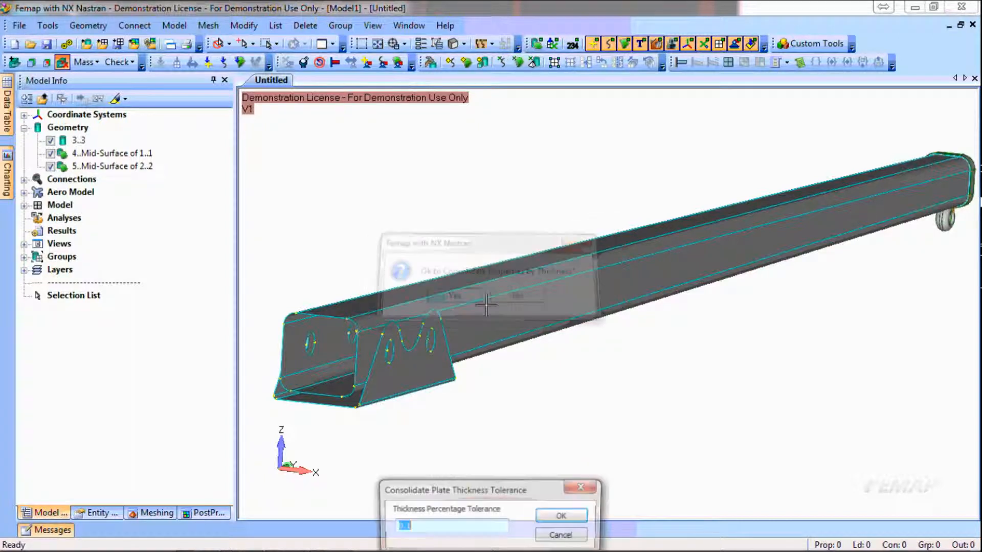
pyautogui.click(563, 517)
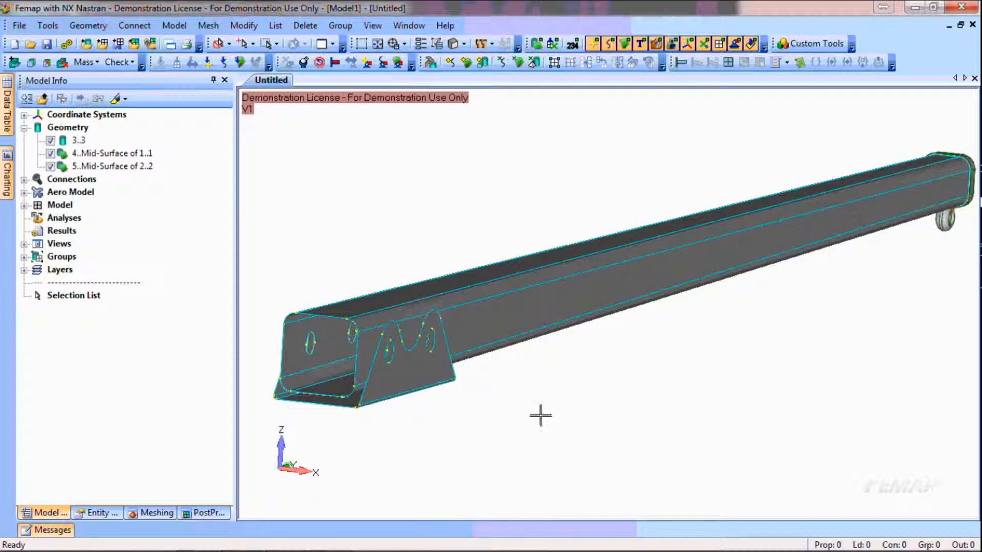
# Examine the model's material and the two midsurface properties, highlighting the geometry that uses each one
pyautogui.click(24, 205)
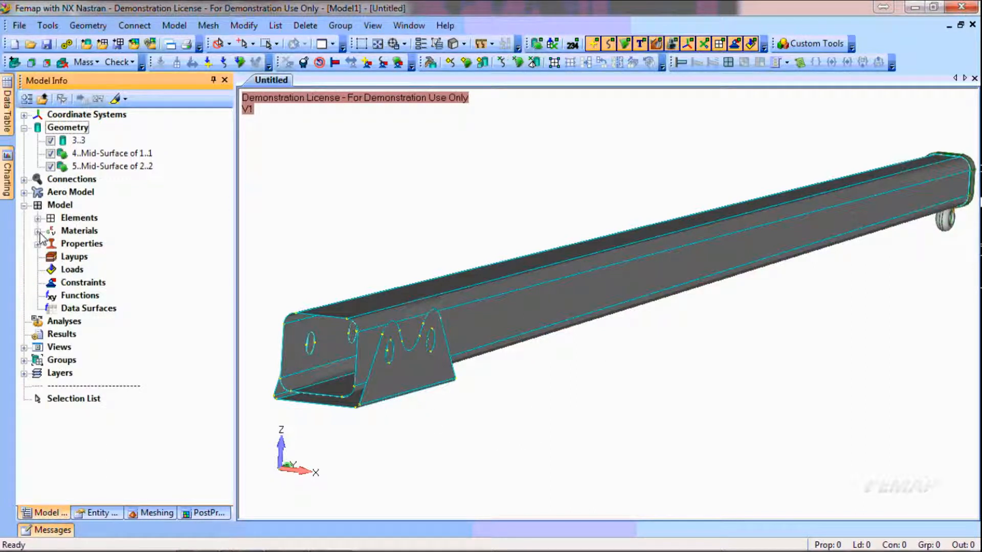
pyautogui.click(38, 232)
pyautogui.click(38, 257)
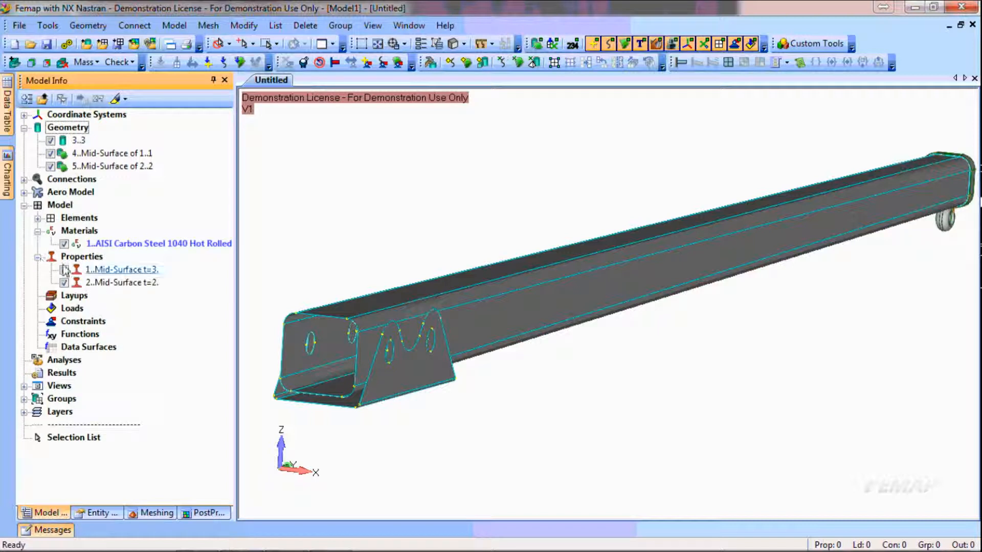
pyautogui.click(146, 244)
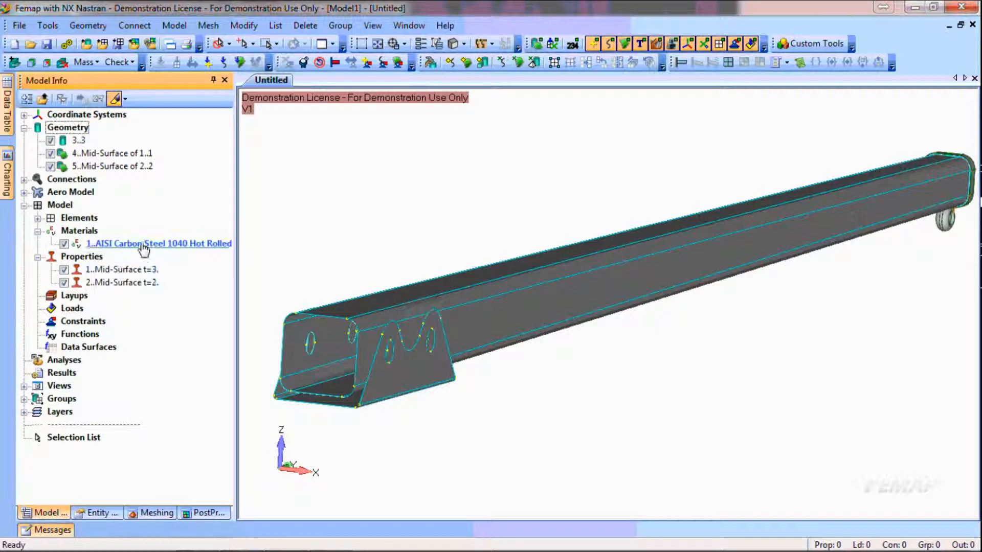
pyautogui.click(142, 269)
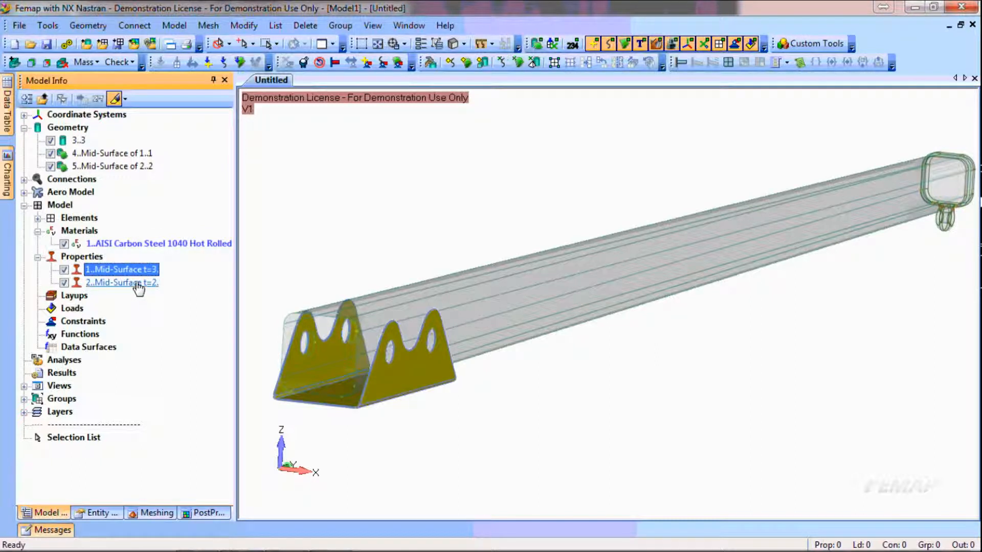
pyautogui.click(137, 283)
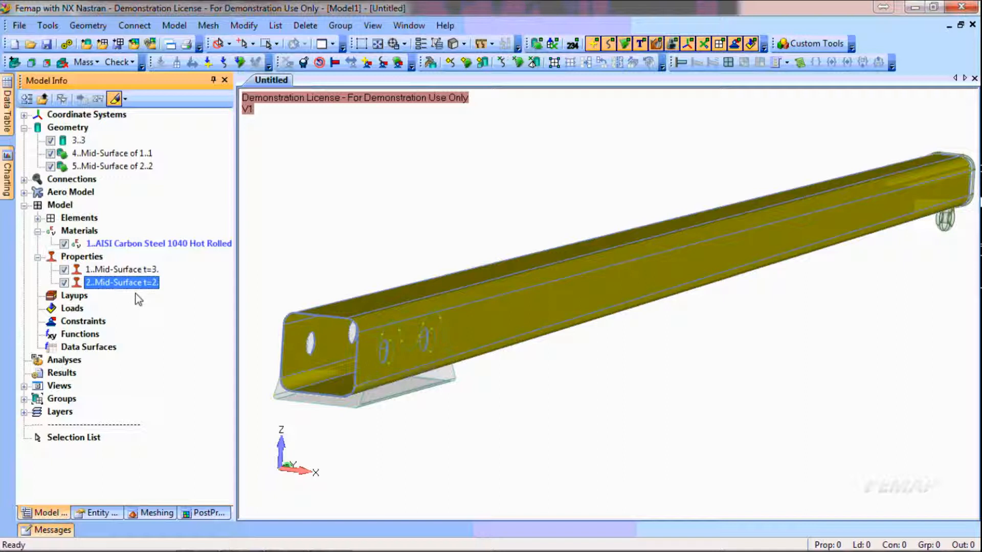
pyautogui.click(131, 271)
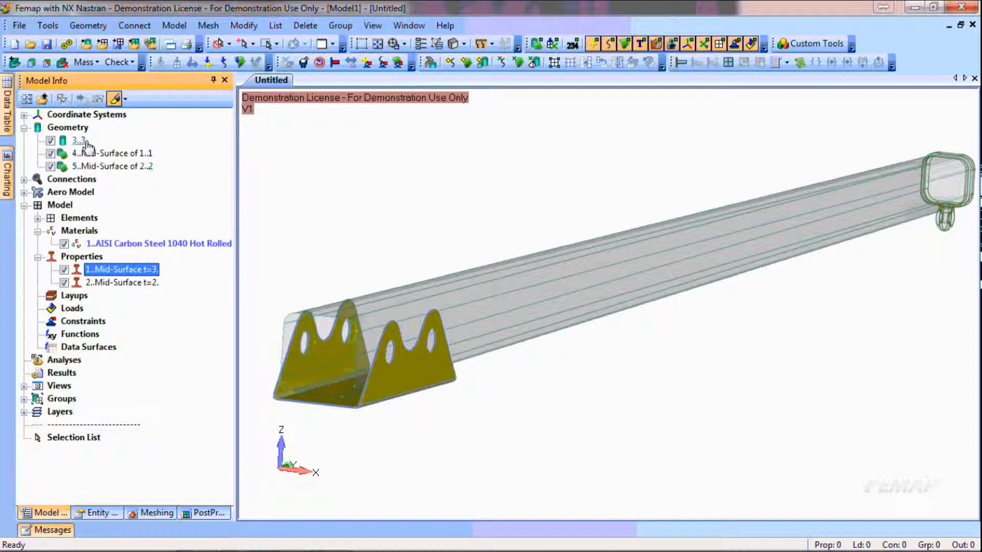
# Start assigning mesh attributes to solid 3..3 with a new property of the Solid element type
pyautogui.rightClick(79, 141)
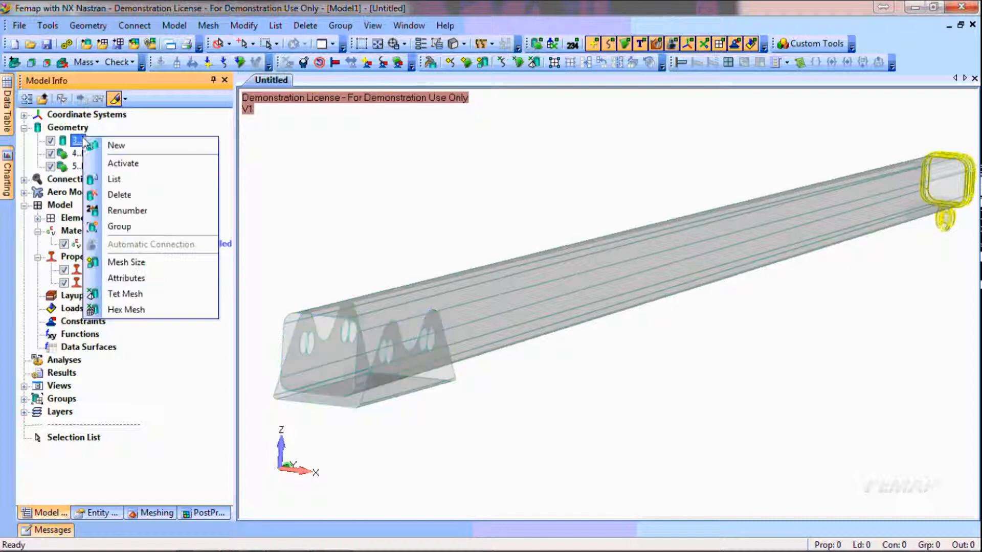
pyautogui.click(126, 278)
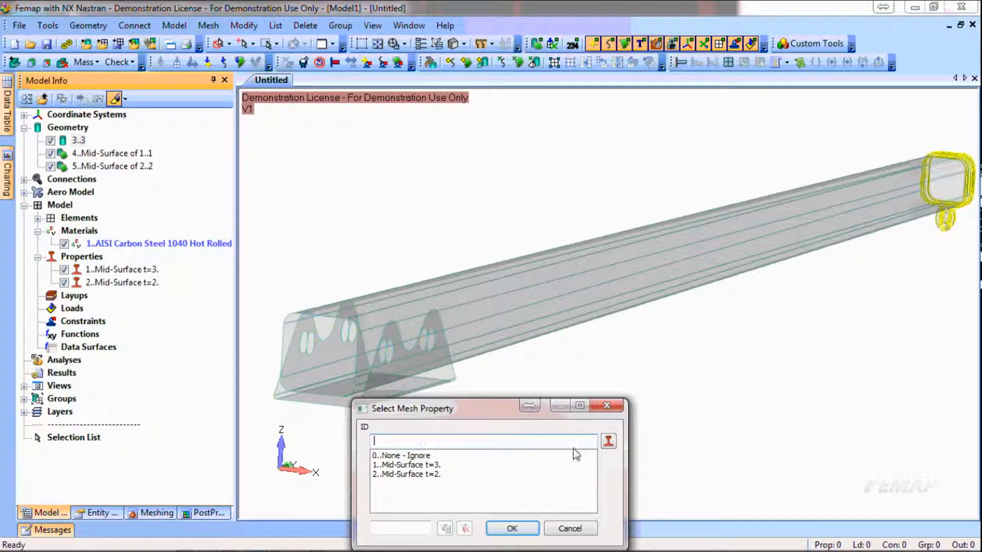
pyautogui.click(608, 441)
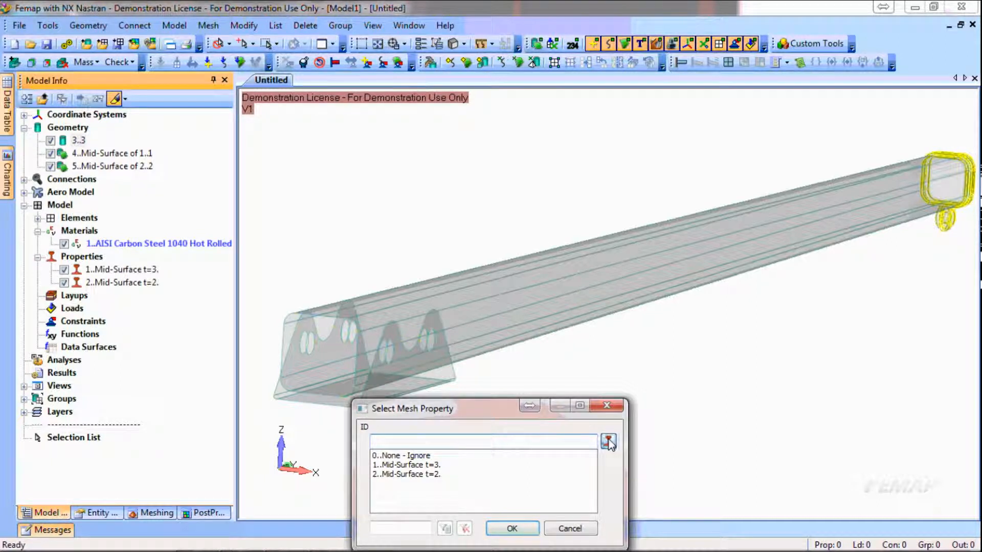
pyautogui.click(640, 200)
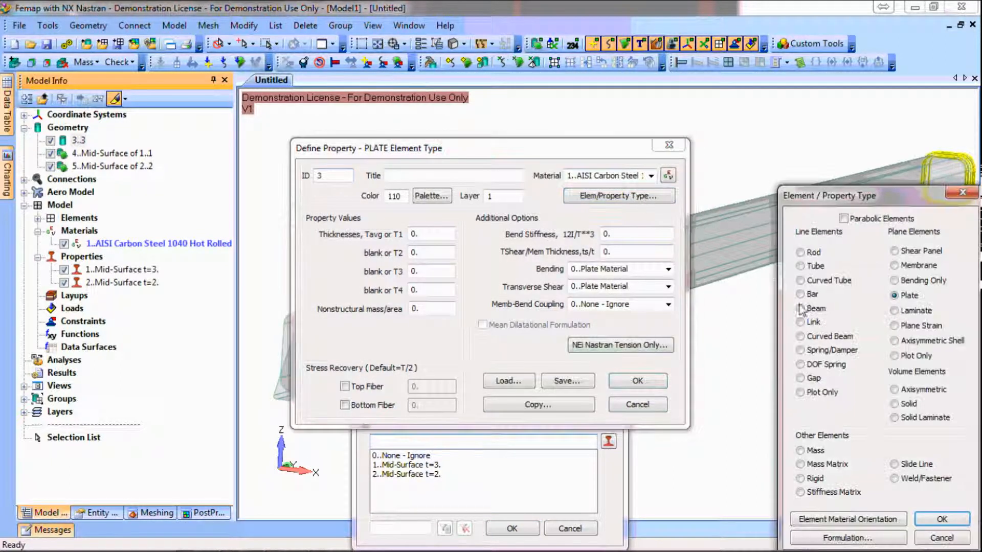
pyautogui.moveTo(879, 163); pyautogui.dragTo(812, 136)
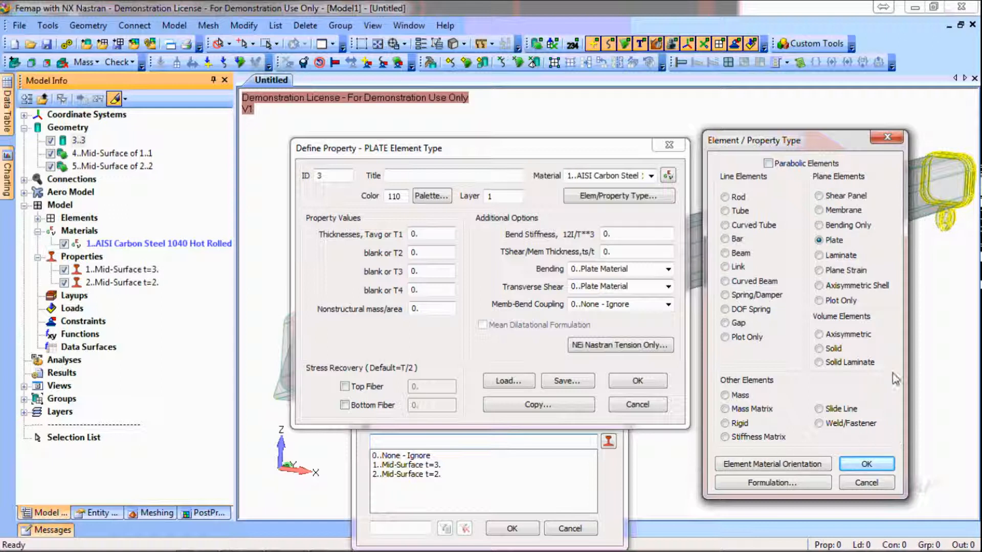
pyautogui.click(819, 348)
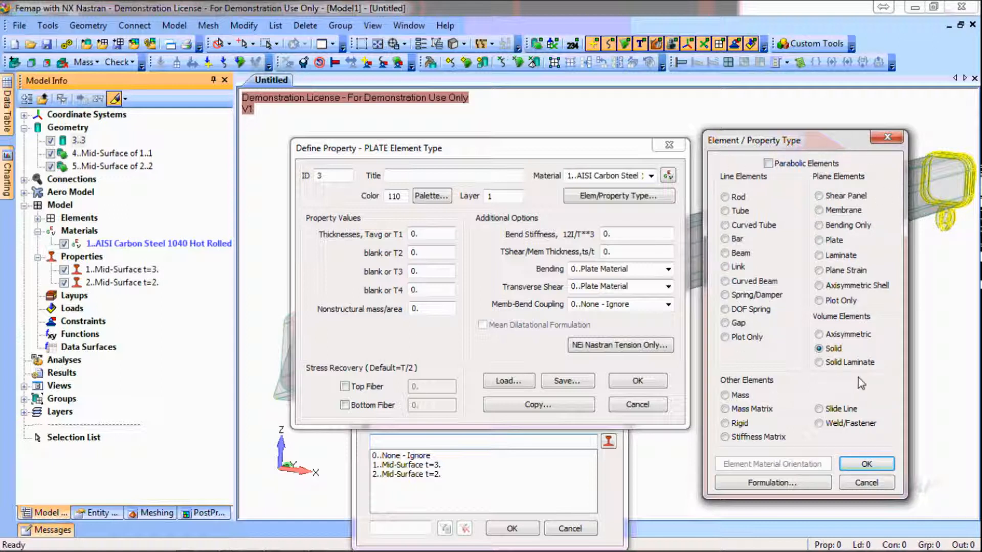
pyautogui.click(866, 465)
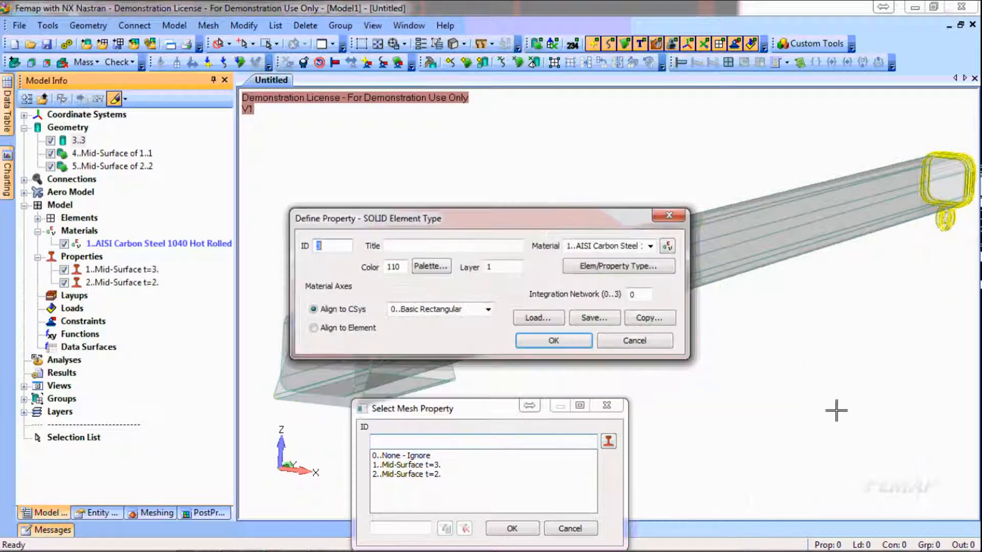
# Title the solid property Solid Steel, keeping the AISI Carbon Steel material, and assign it to solid 3..3
pyautogui.click(461, 248)
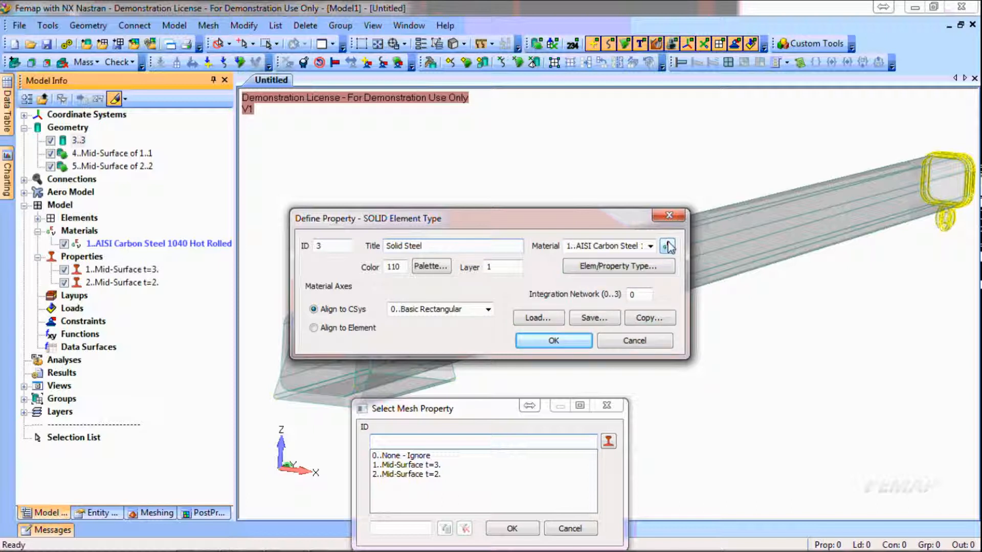
pyautogui.click(572, 336)
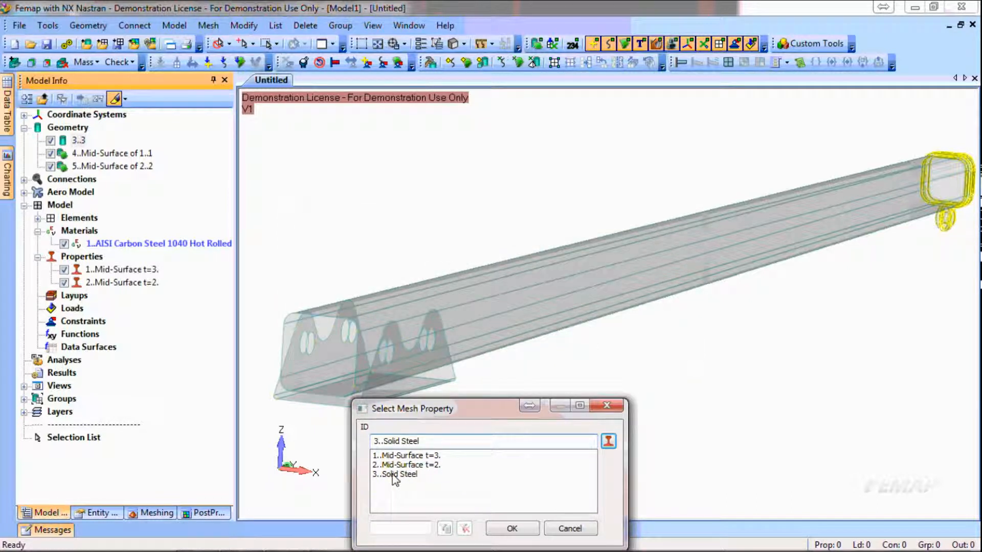
pyautogui.click(393, 474)
pyautogui.click(512, 529)
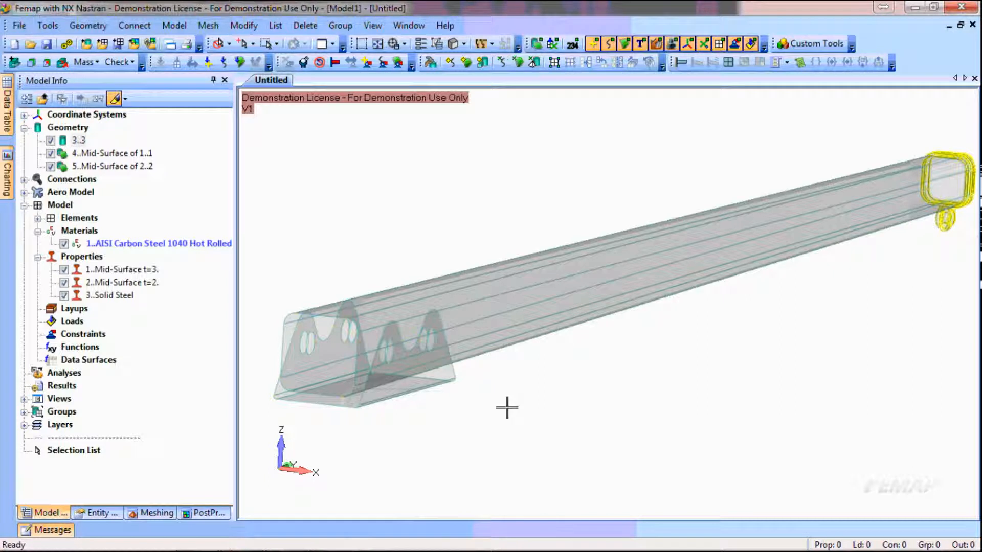
pyautogui.click(129, 300)
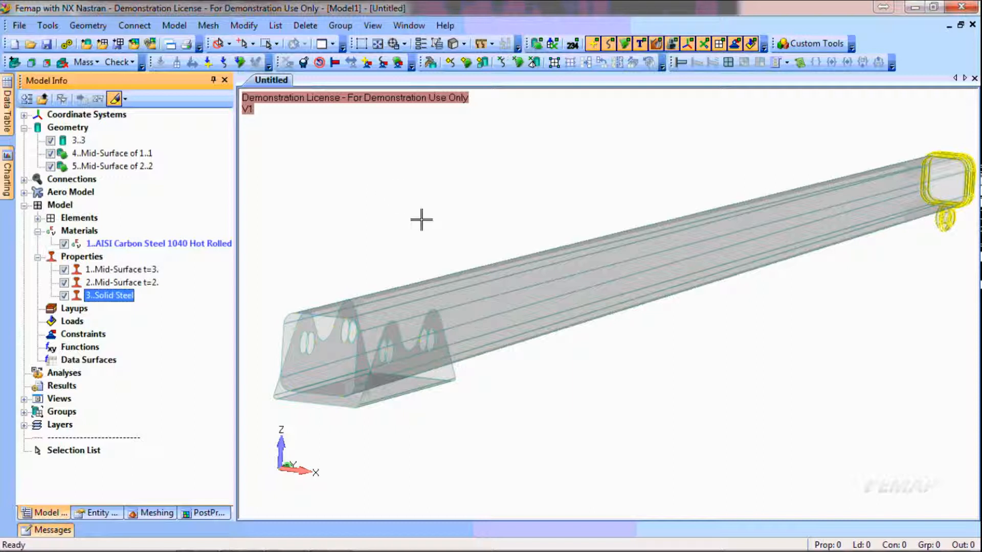
# Start surface mesh sizing on the solids 4..Mid-Surface of 1..1 and 5..Mid-Surface of 2..2 with an element size of 5
pyautogui.click(467, 63)
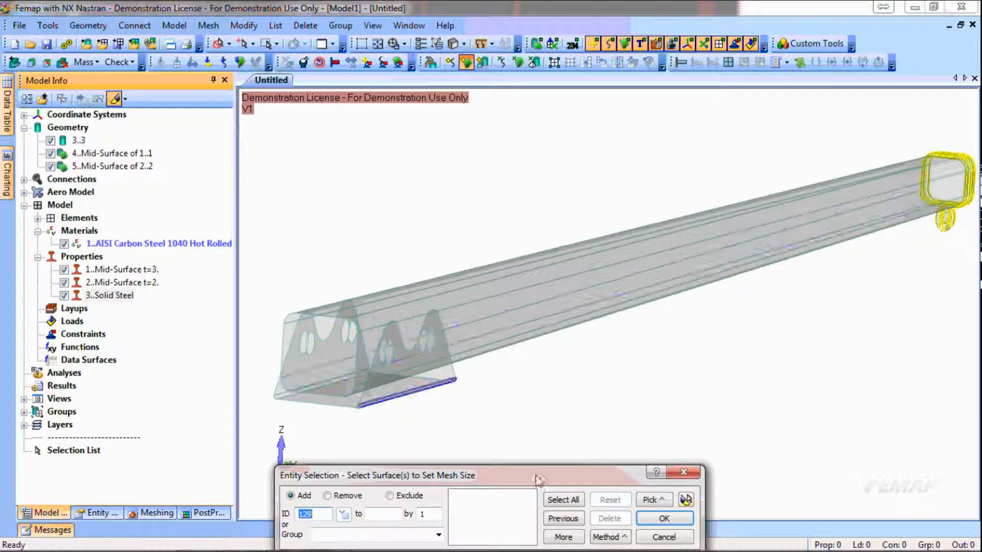
pyautogui.click(612, 539)
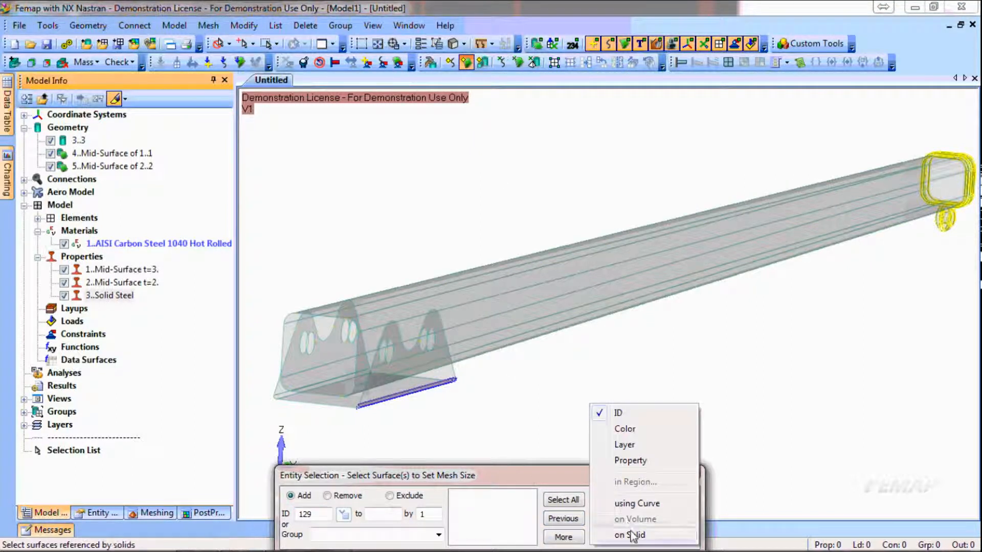
pyautogui.click(624, 534)
pyautogui.click(538, 303)
pyautogui.click(429, 386)
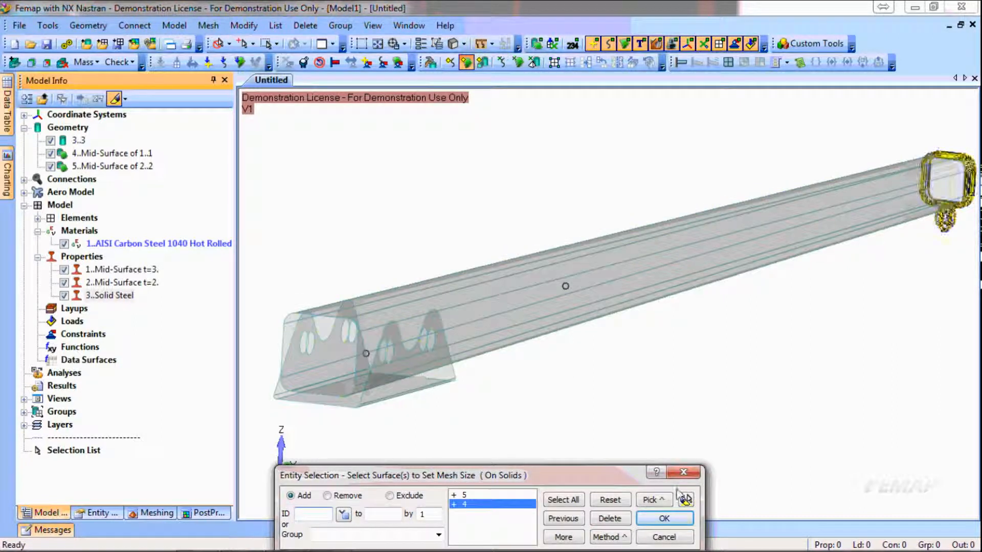
pyautogui.click(691, 519)
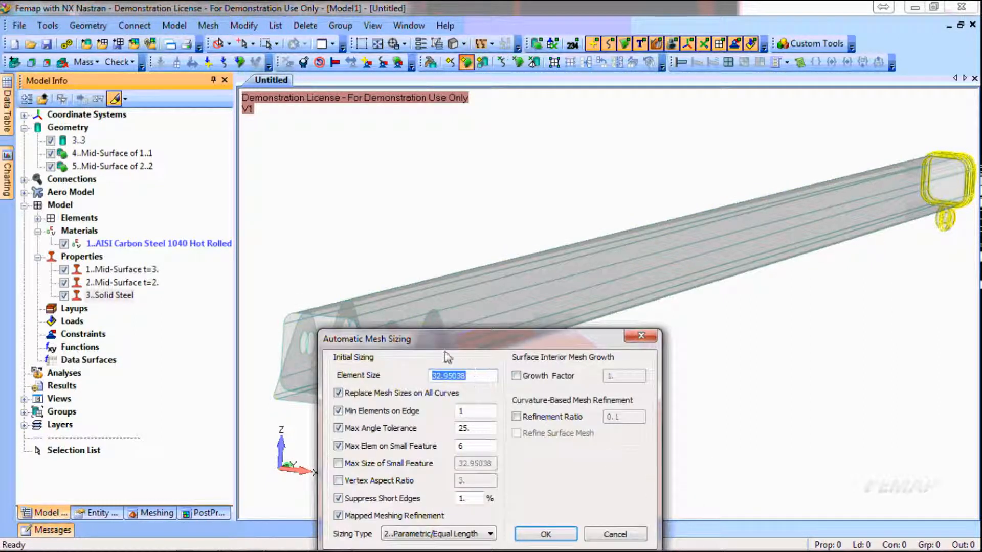
pyautogui.moveTo(479, 345); pyautogui.dragTo(478, 292)
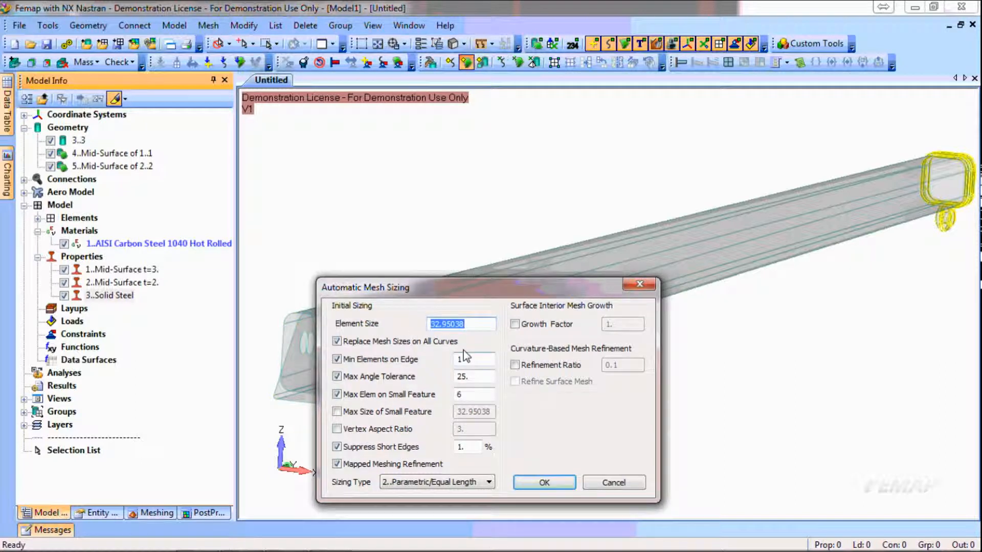
pyautogui.write('5')
pyautogui.press('Tab')
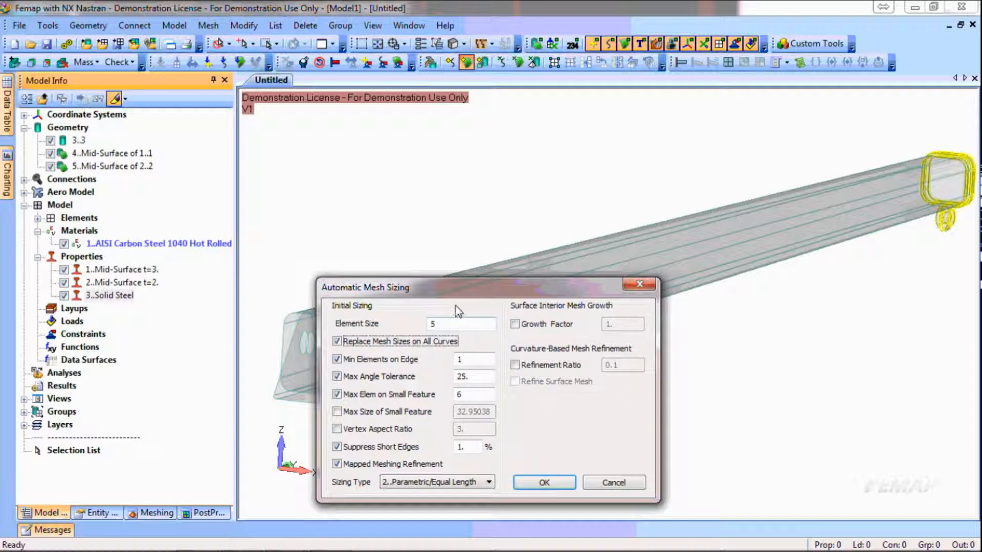
# Enable a vertex aspect ratio of 1.5, apply the surface mesh sizing, and close the surface selection
pyautogui.click(337, 429)
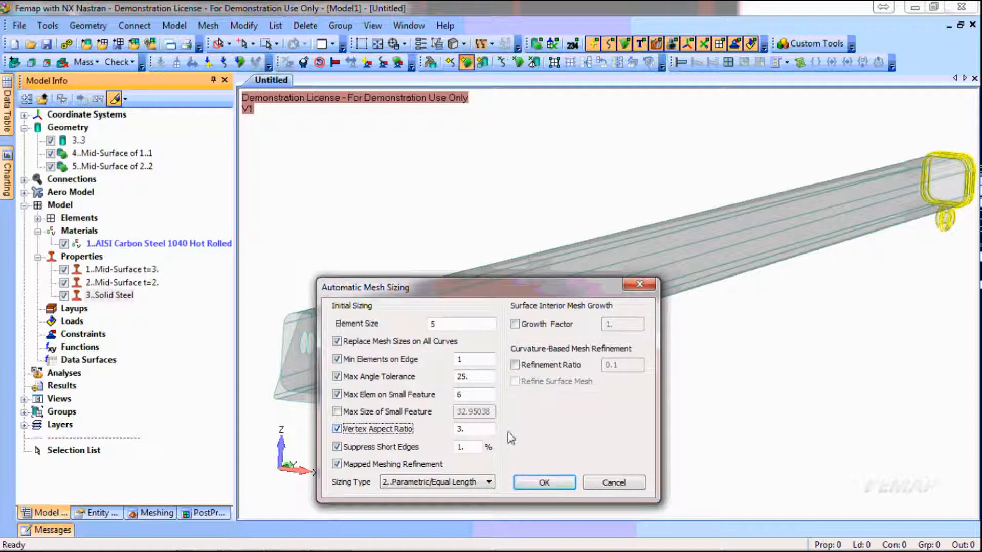
pyautogui.click(480, 434)
pyautogui.moveTo(479, 434); pyautogui.dragTo(456, 432)
pyautogui.write('1.')
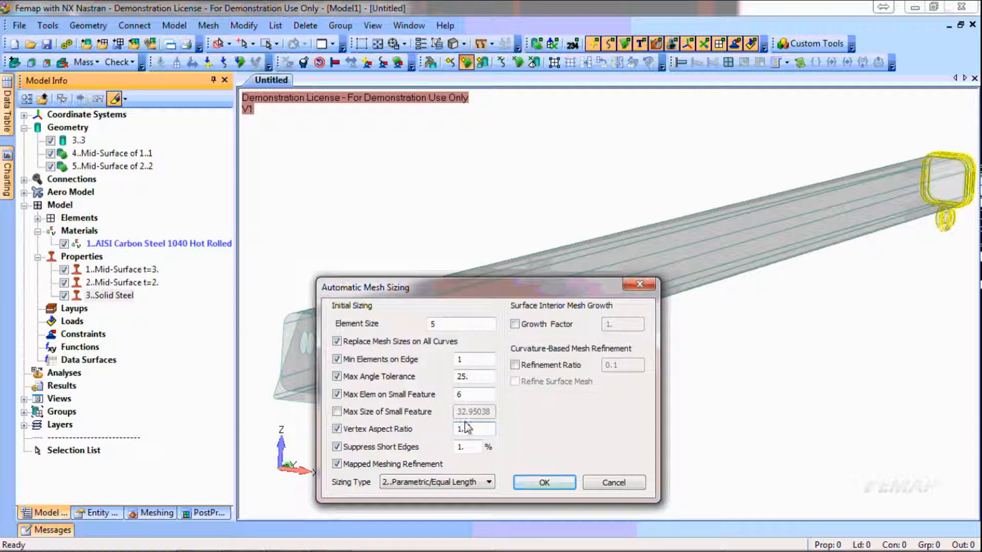
pyautogui.write('5')
pyautogui.press('Tab')
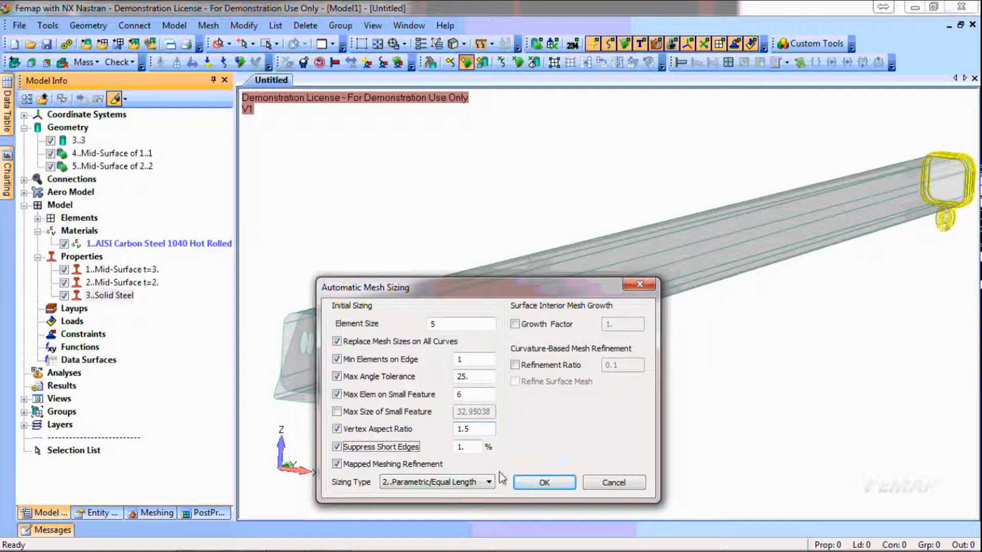
pyautogui.click(563, 481)
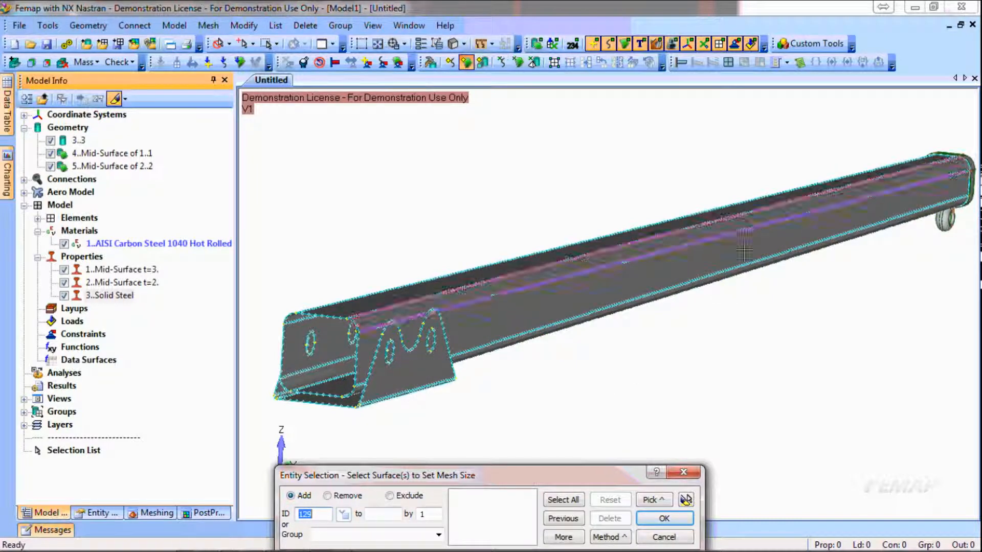
pyautogui.scroll(4, 325, 364)
pyautogui.keyDown('ctrl'); pyautogui.moveTo(330, 364); pyautogui.dragTo(773, 244, button='middle'); pyautogui.keyUp('ctrl')
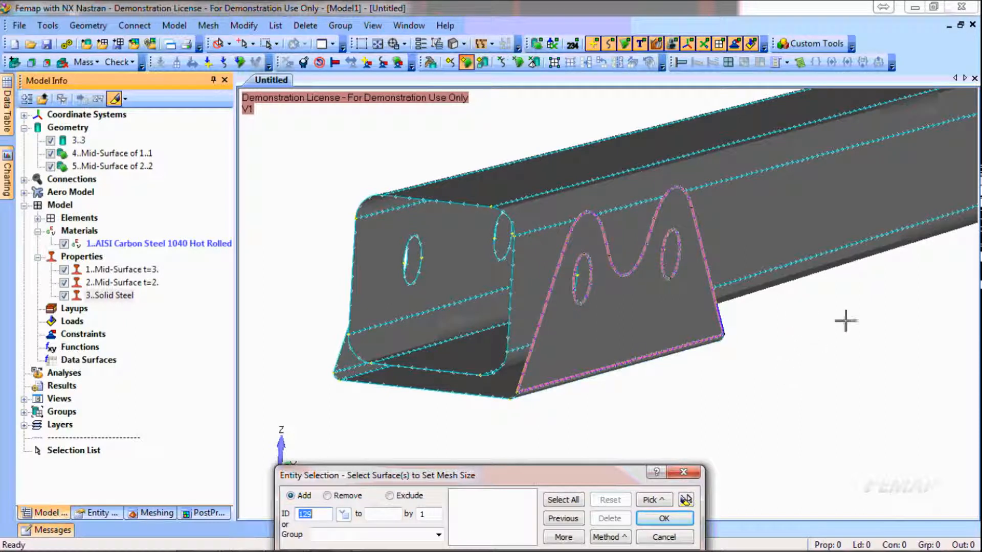
pyautogui.click(664, 537)
# Select solid 3..3 at the end of the tube for mesh sizing on a solid
pyautogui.scroll(5, 895, 291)
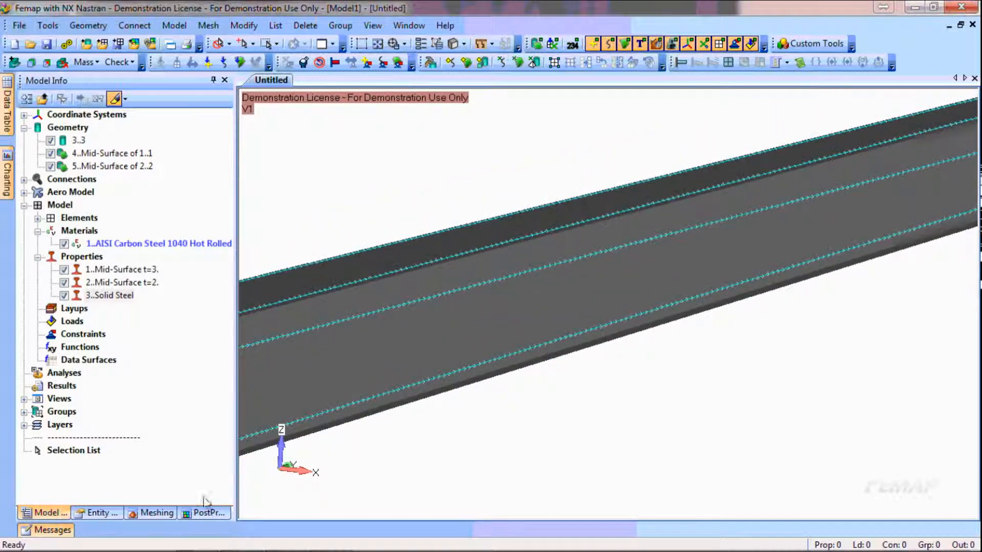
pyautogui.scroll(-2, 532, 499)
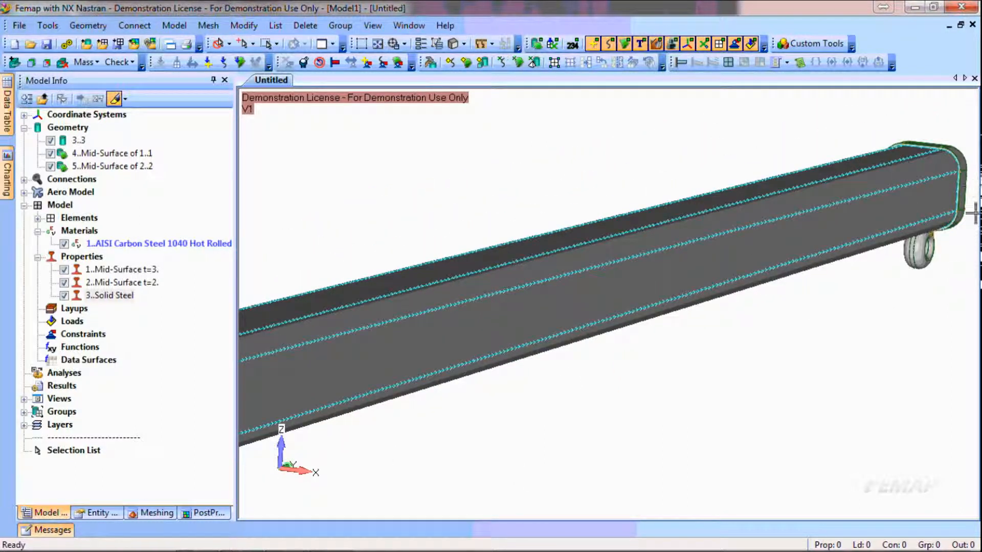
pyautogui.click(483, 62)
pyautogui.click(842, 366)
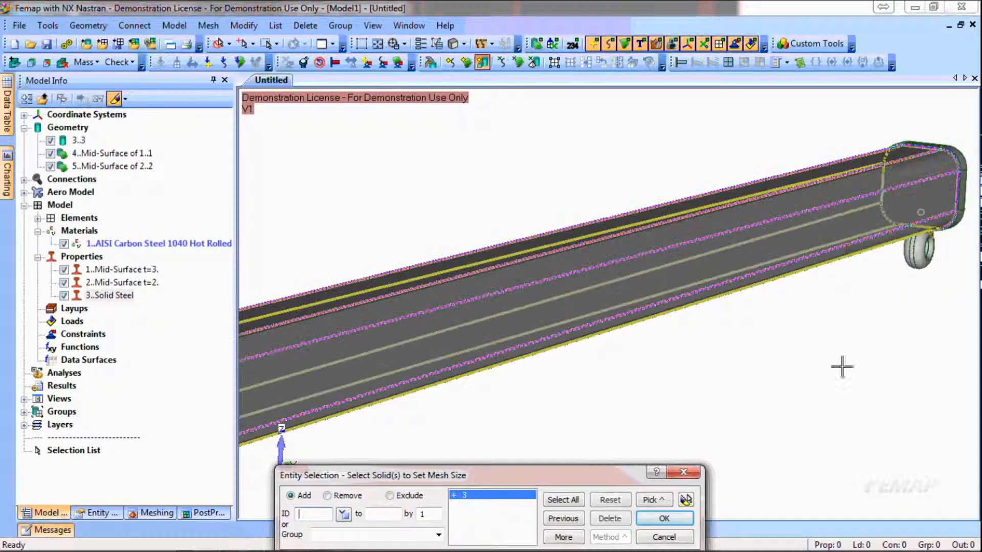
pyautogui.click(664, 518)
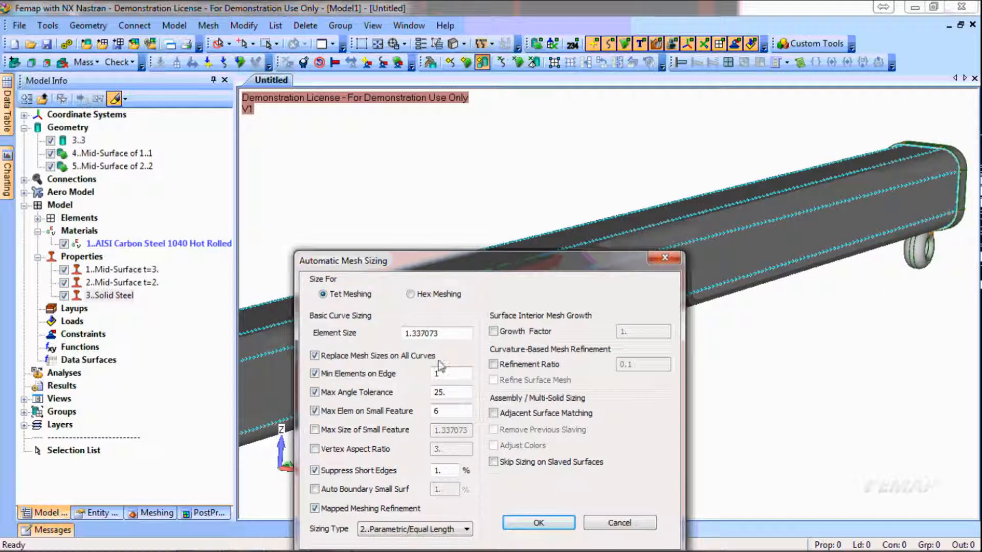
# Apply tet mesh sizing to the solid with an element size of 2.5 and the vertex aspect ratio enabled
pyautogui.moveTo(447, 343); pyautogui.dragTo(405, 341)
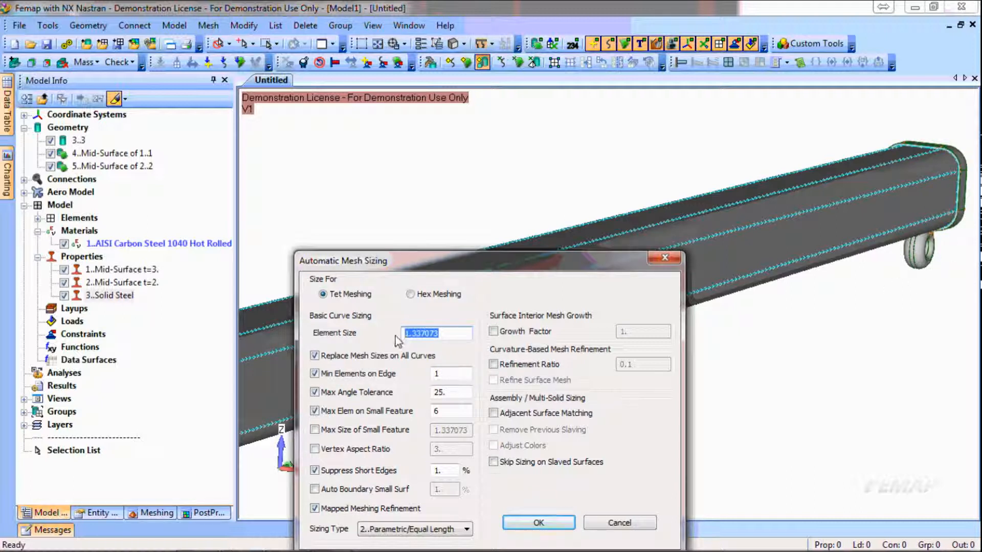
pyautogui.write('2.5')
pyautogui.press('Tab')
pyautogui.click(314, 470)
pyautogui.click(315, 449)
pyautogui.doubleClick(438, 450)
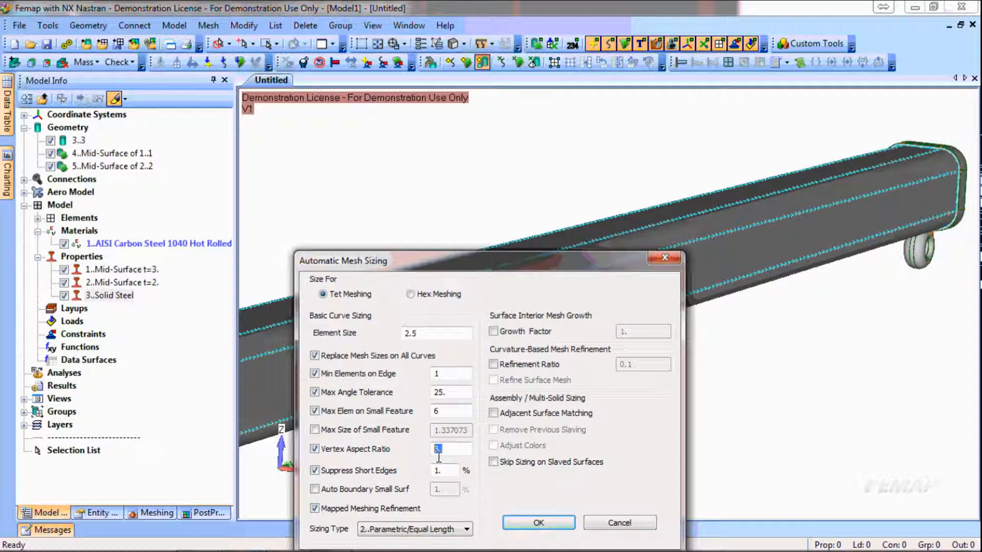
pyautogui.press('Tab')
pyautogui.click(534, 522)
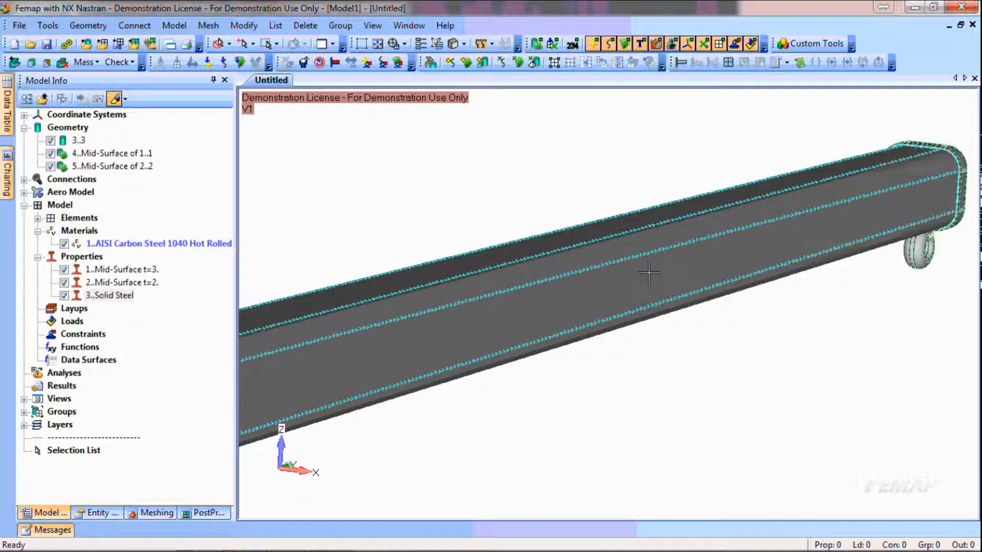
# Turn off the curve mesh size display in the view
pyautogui.click(463, 44)
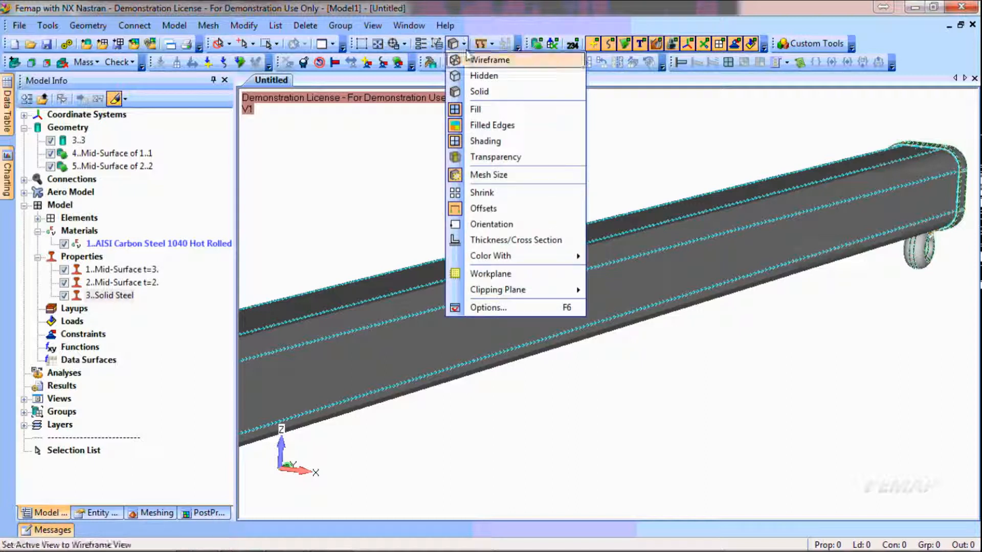
pyautogui.click(492, 178)
pyautogui.keyDown('ctrl'); pyautogui.moveTo(955, 120); pyautogui.dragTo(748, 181, button='middle'); pyautogui.keyUp('ctrl')
pyautogui.scroll(5, 759, 261)
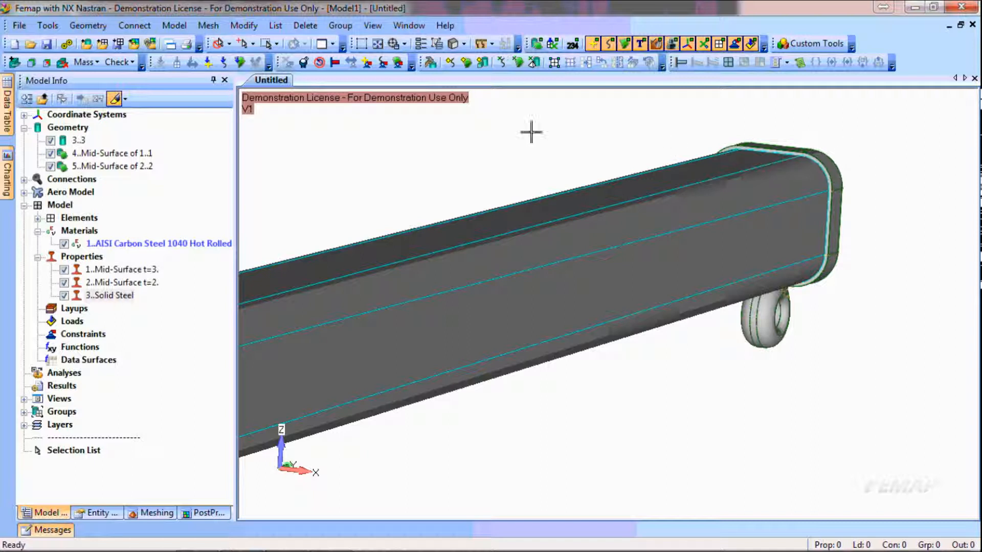
# Automatically detect a glued connection between solid 3..3 and 5..Mid-Surface of 2..2, using Edge - Face instead of Face - Face
pyautogui.click(146, 27)
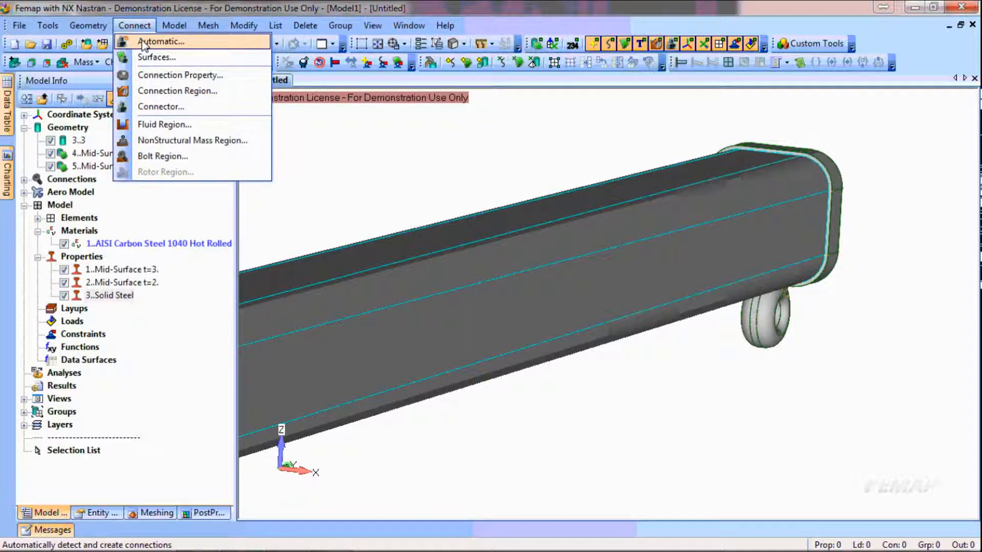
pyautogui.click(144, 45)
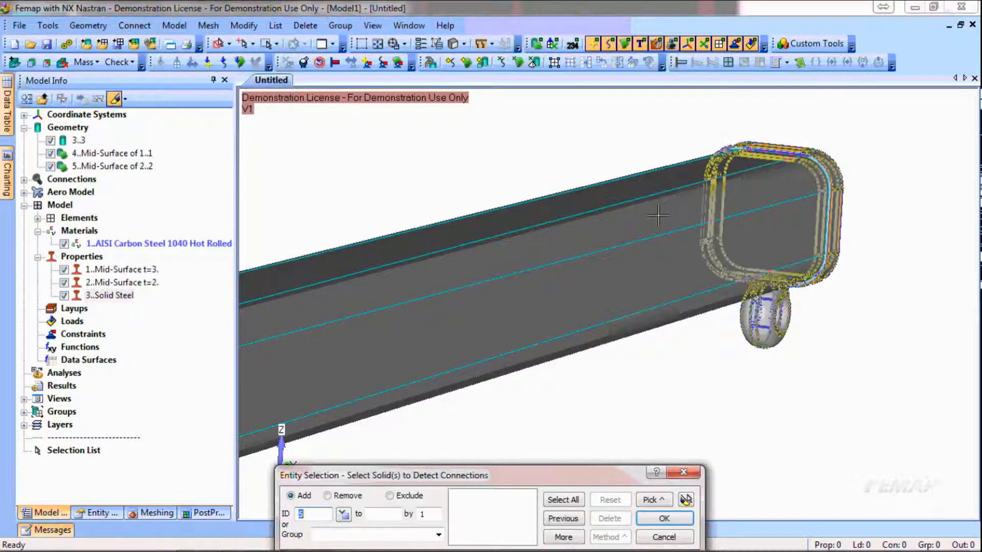
pyautogui.click(803, 189)
pyautogui.click(710, 222)
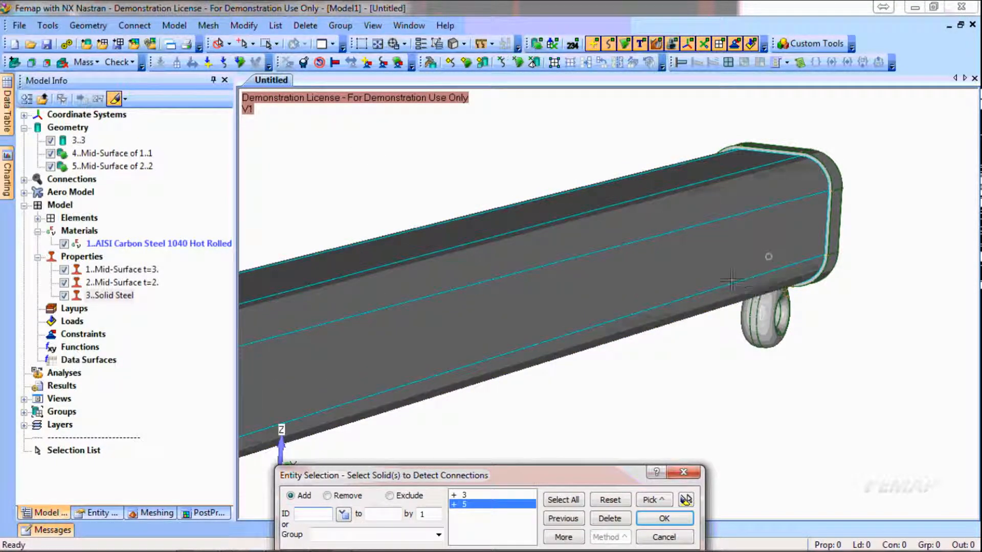
pyautogui.click(664, 520)
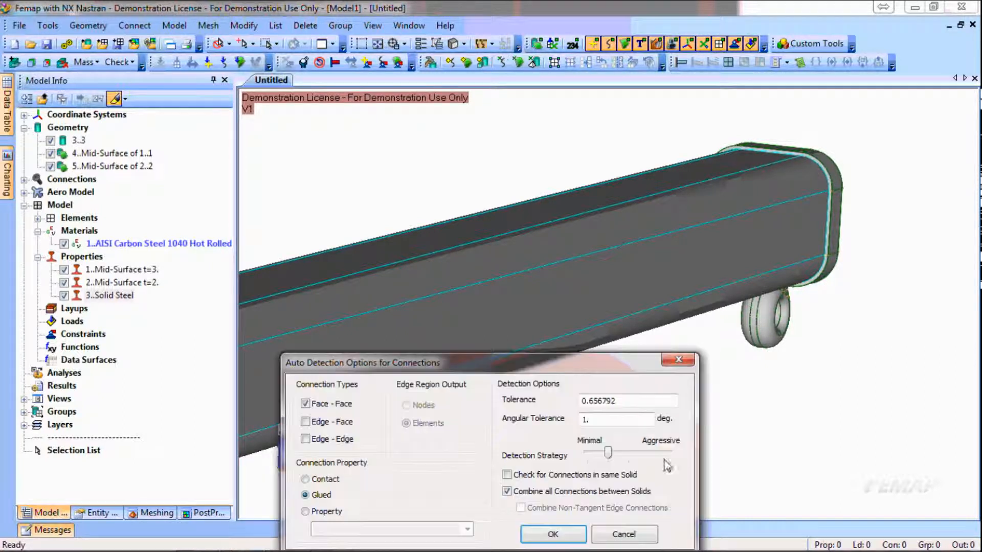
pyautogui.click(306, 404)
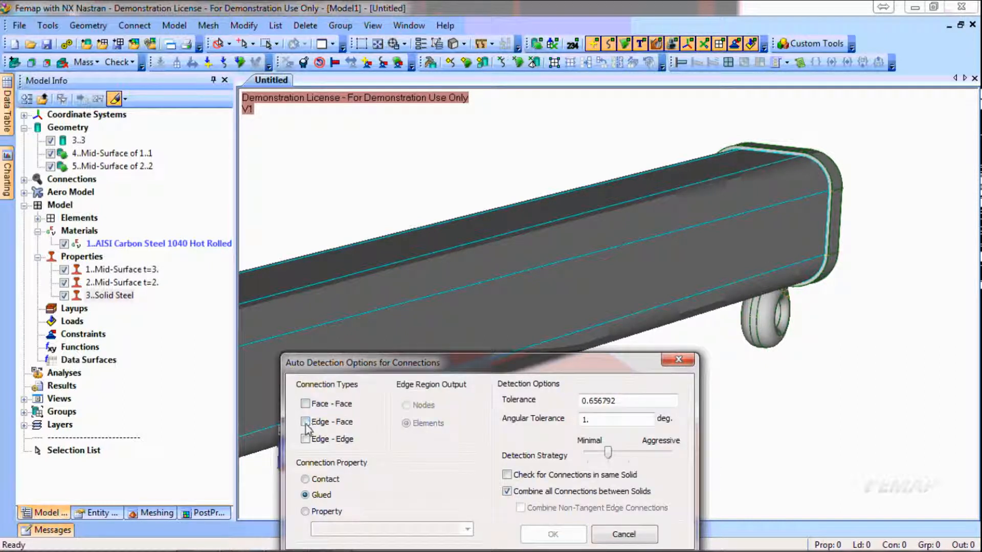
pyautogui.click(305, 423)
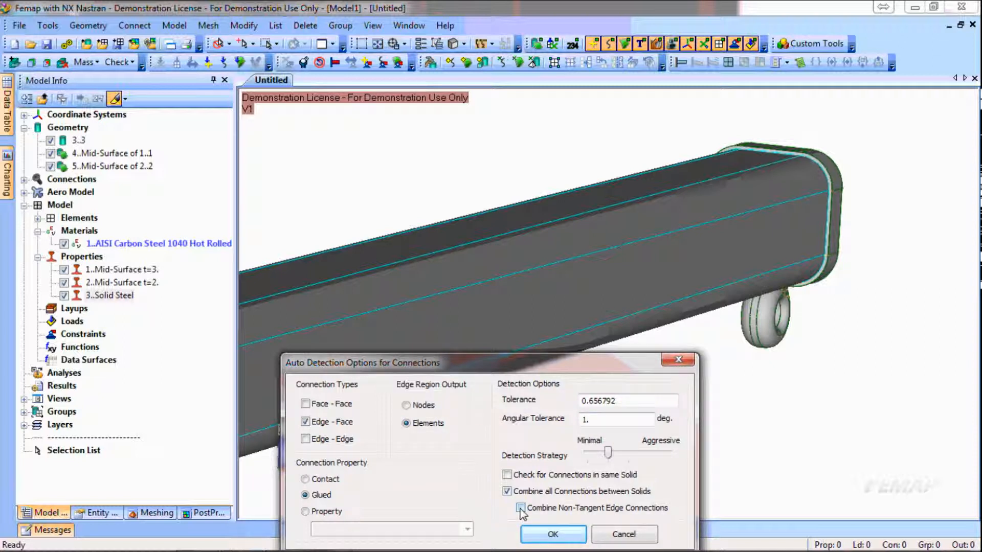
pyautogui.click(579, 536)
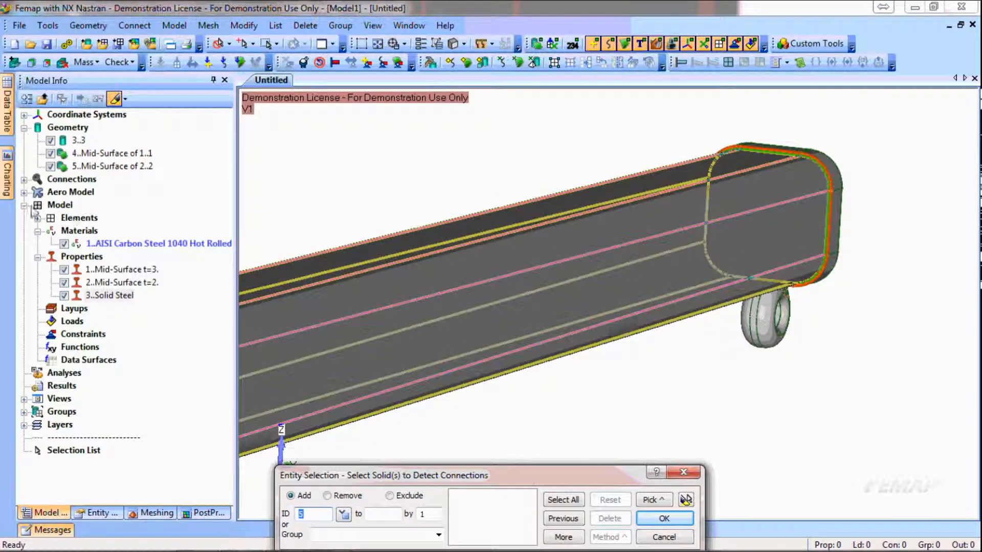
# Examine the new connector and highlight its two connection regions between the tube edge and the end cap
pyautogui.click(24, 180)
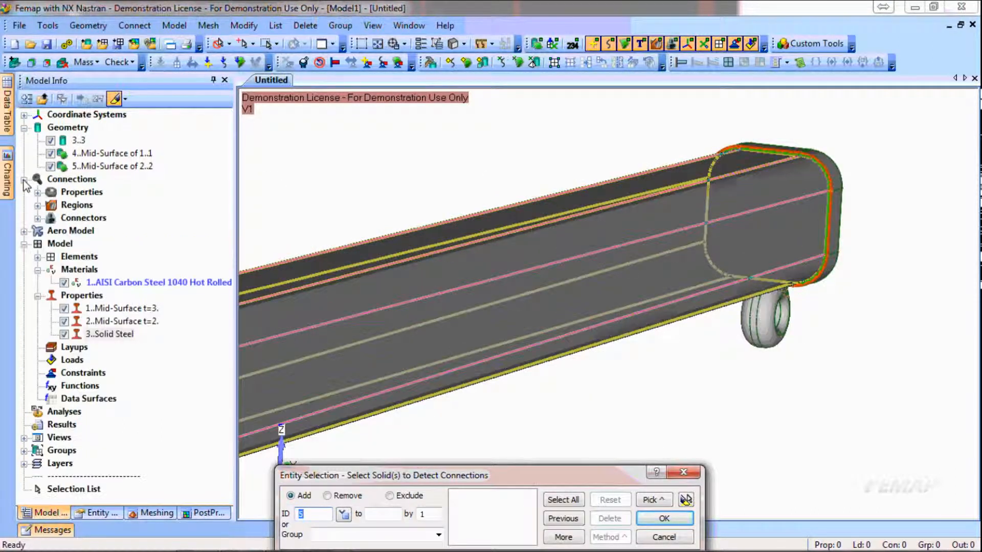
pyautogui.click(37, 218)
pyautogui.click(273, 304)
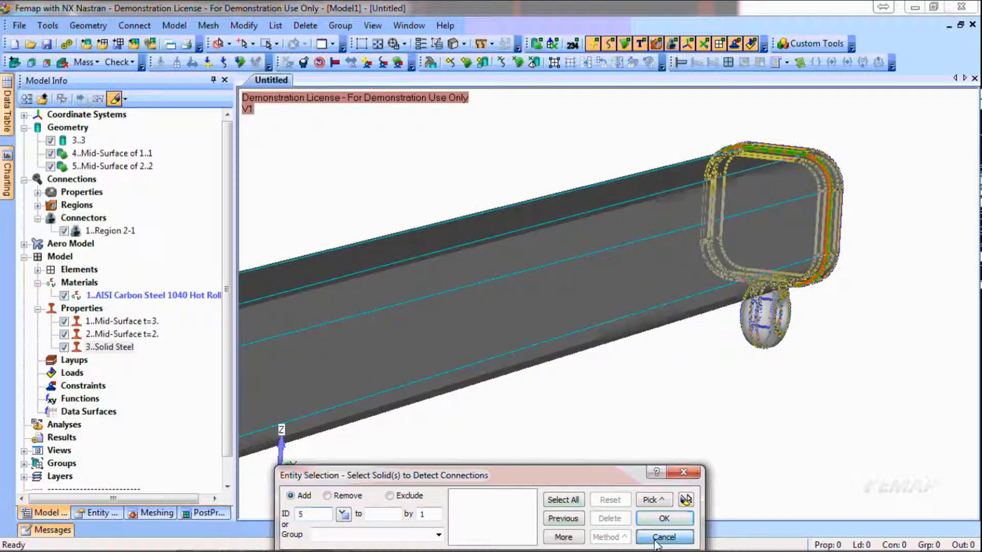
pyautogui.click(664, 519)
pyautogui.doubleClick(76, 205)
pyautogui.click(105, 218)
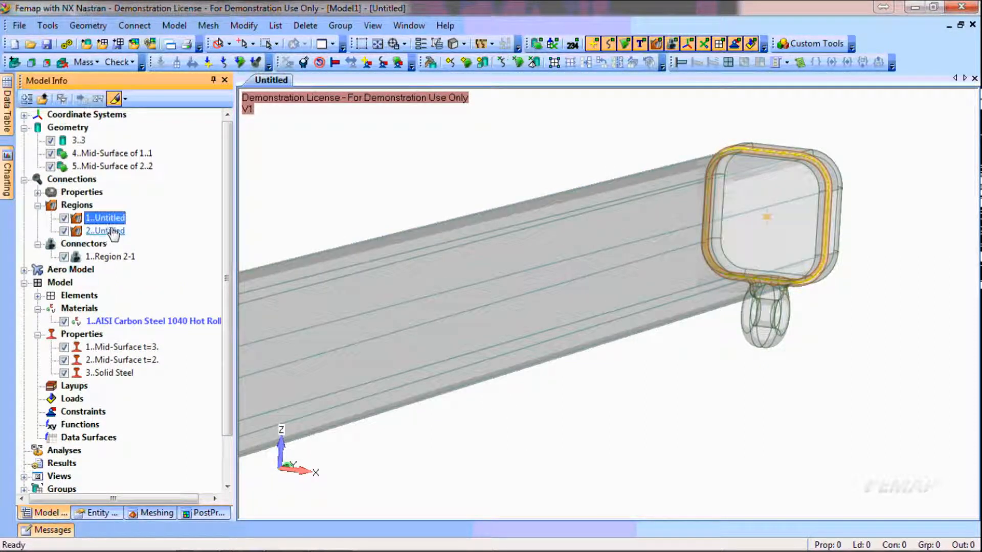
pyautogui.click(112, 233)
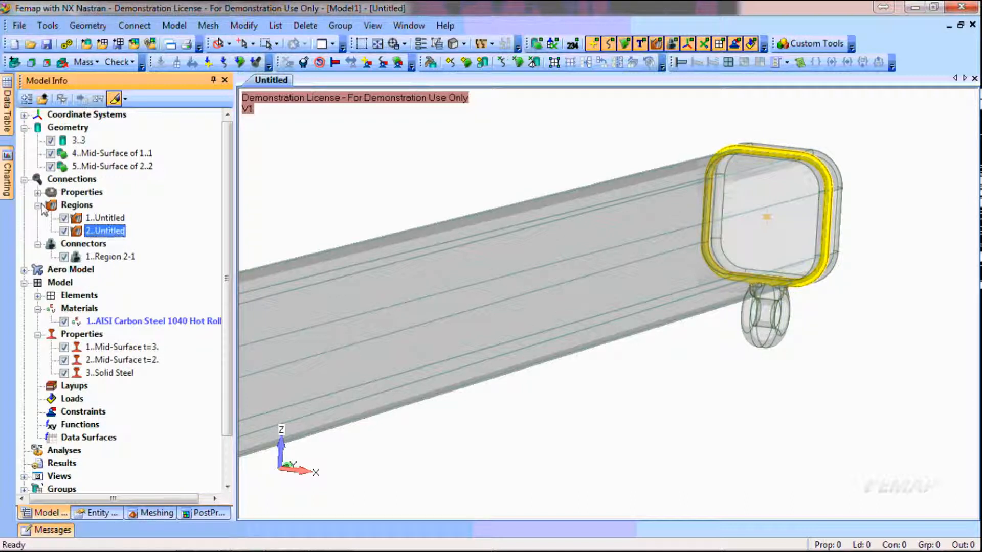
pyautogui.click(23, 180)
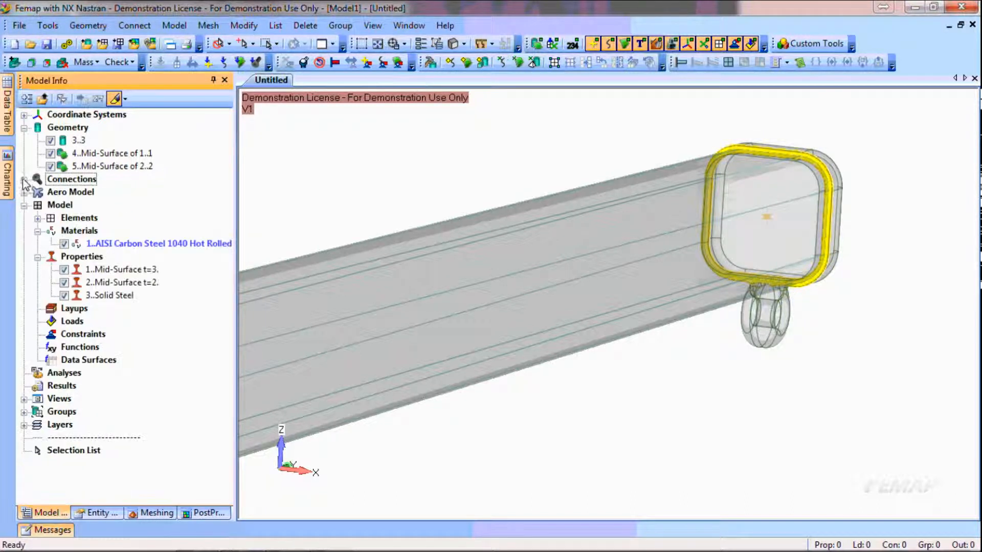
# Hide the connection regions and connectors in the view and clear the highlight
pyautogui.click(672, 45)
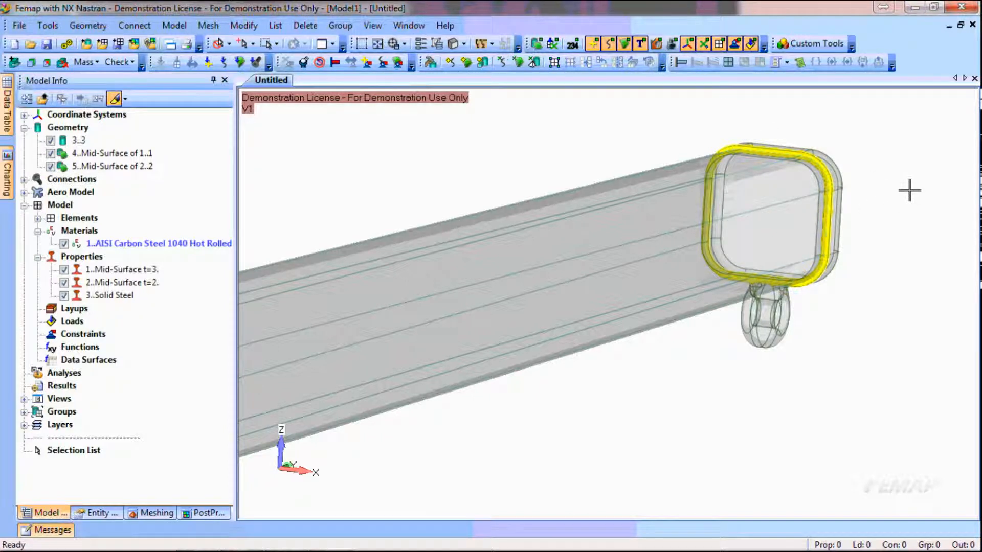
pyautogui.scroll(-2, 903, 185)
pyautogui.hotkey('ctrl', 'g')
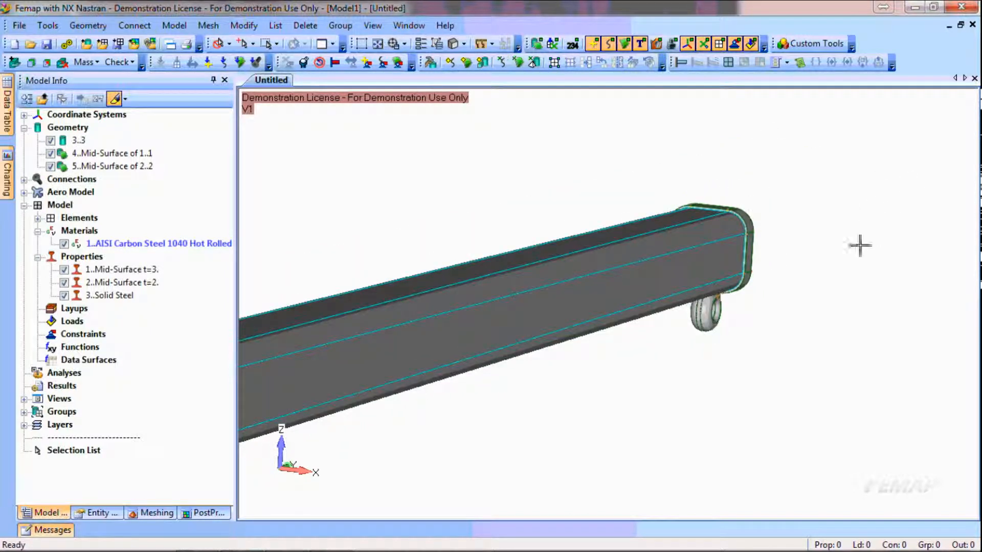
pyautogui.moveTo(643, 388)
pyautogui.keyDown('ctrl'); pyautogui.mouseDown(button='middle')
pyautogui.moveTo(905, 268)
pyautogui.moveTo(763, 324)
pyautogui.moveTo(837, 287)
pyautogui.mouseUp(button='middle'); pyautogui.keyUp('ctrl')
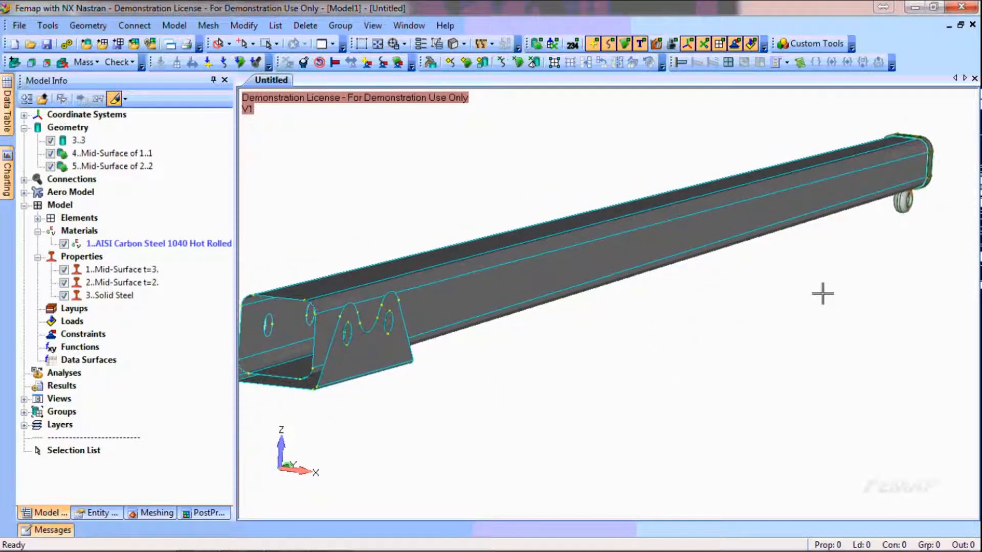
# Mesh all surfaces of the two mid-surface solids 4 and 5 using their meshing attributes as the property
pyautogui.click(518, 64)
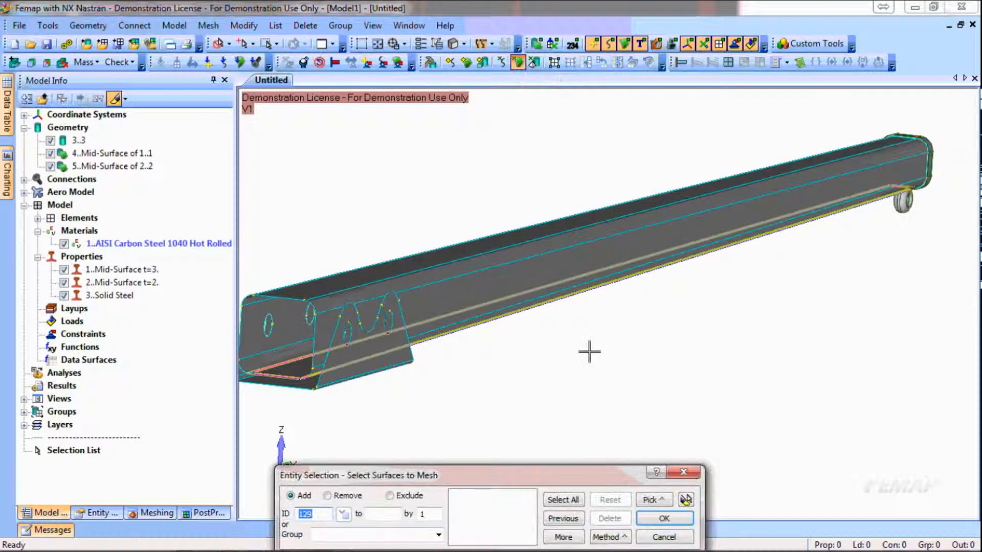
pyautogui.click(610, 538)
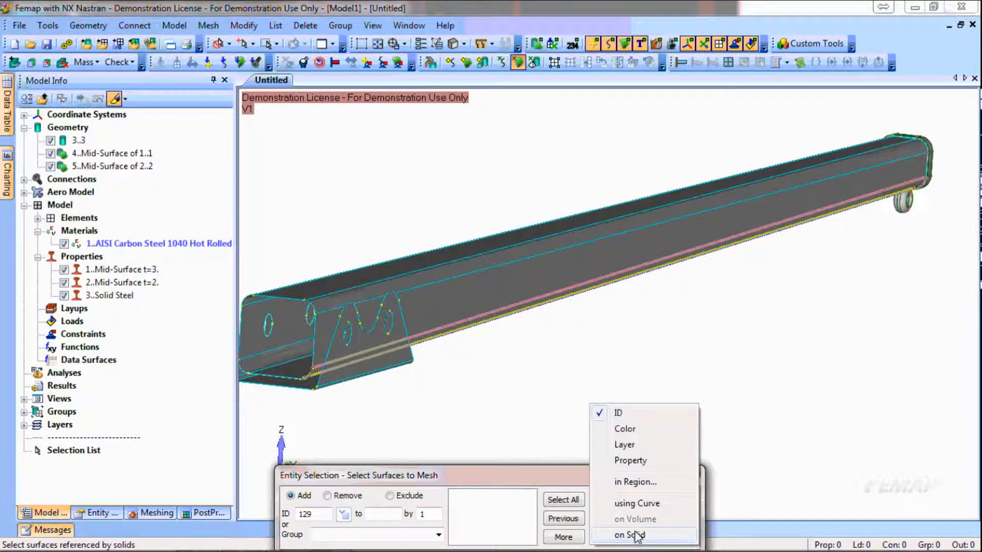
pyautogui.click(630, 534)
pyautogui.click(520, 306)
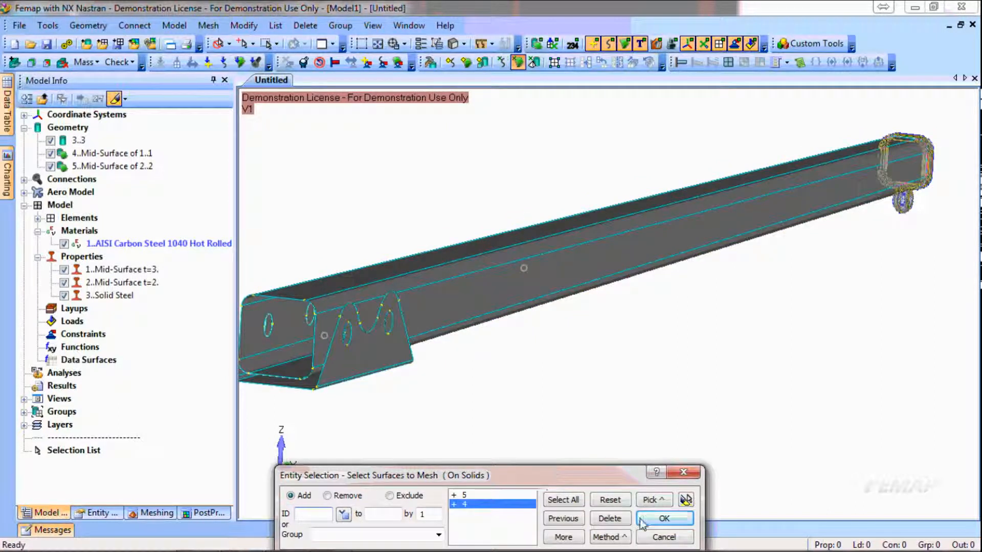
pyautogui.click(680, 520)
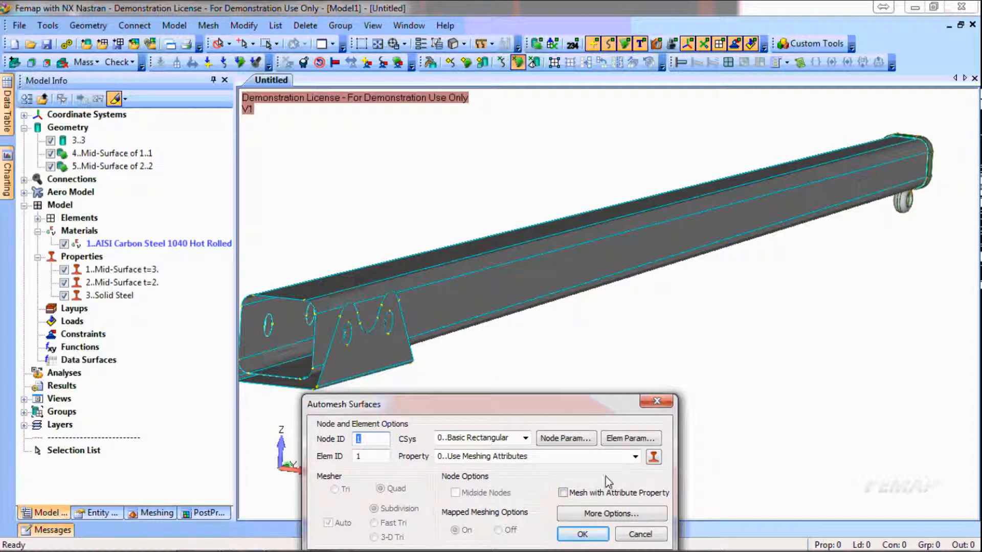
pyautogui.click(616, 517)
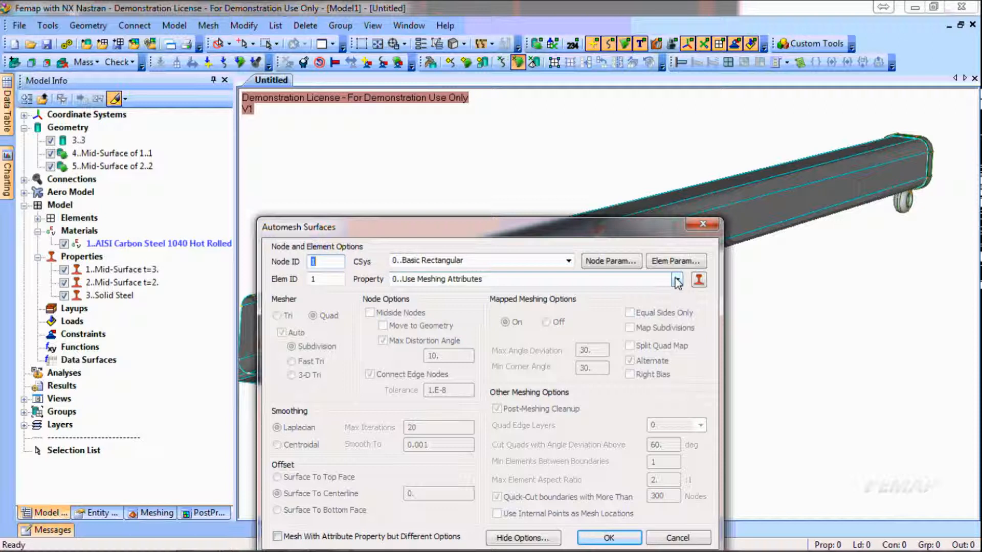
pyautogui.click(609, 538)
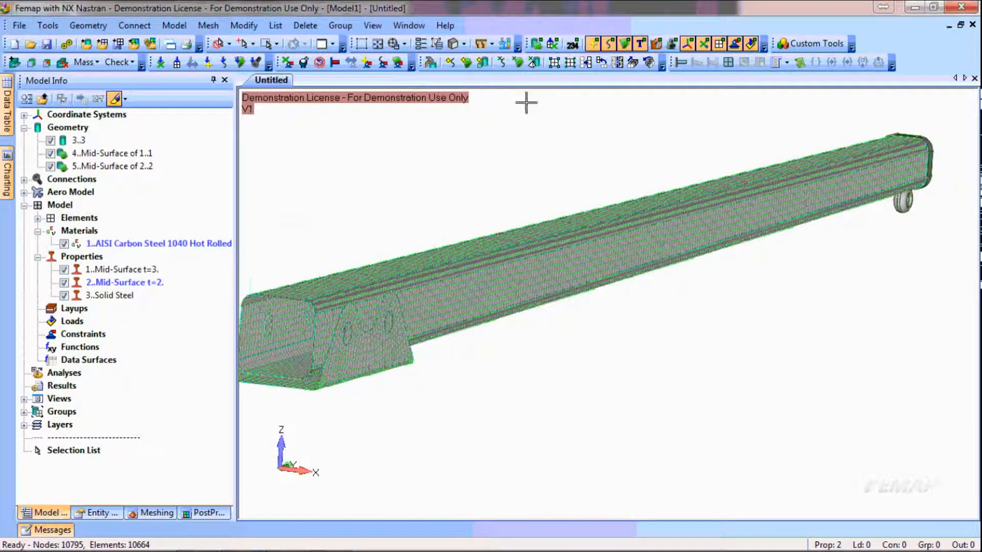
# Hide the nodes in the view and examine the shell mesh around the bracket holes
pyautogui.click(704, 44)
pyautogui.moveTo(471, 356); pyautogui.dragTo(434, 345, button='middle')
pyautogui.keyDown('ctrl'); pyautogui.moveTo(375, 363); pyautogui.dragTo(750, 310, button='middle'); pyautogui.keyUp('ctrl')
pyautogui.scroll(3, 466, 281)
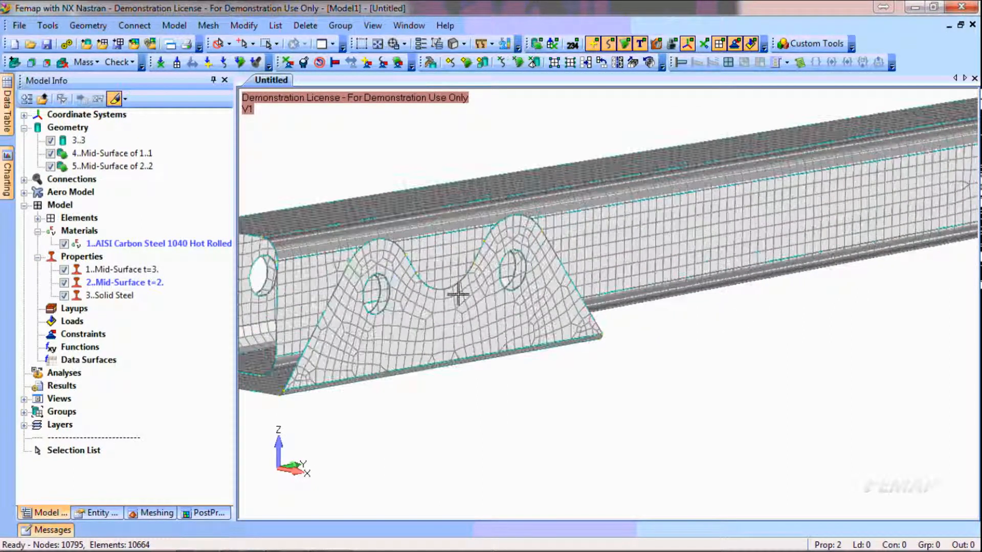
pyautogui.scroll(2, 458, 295)
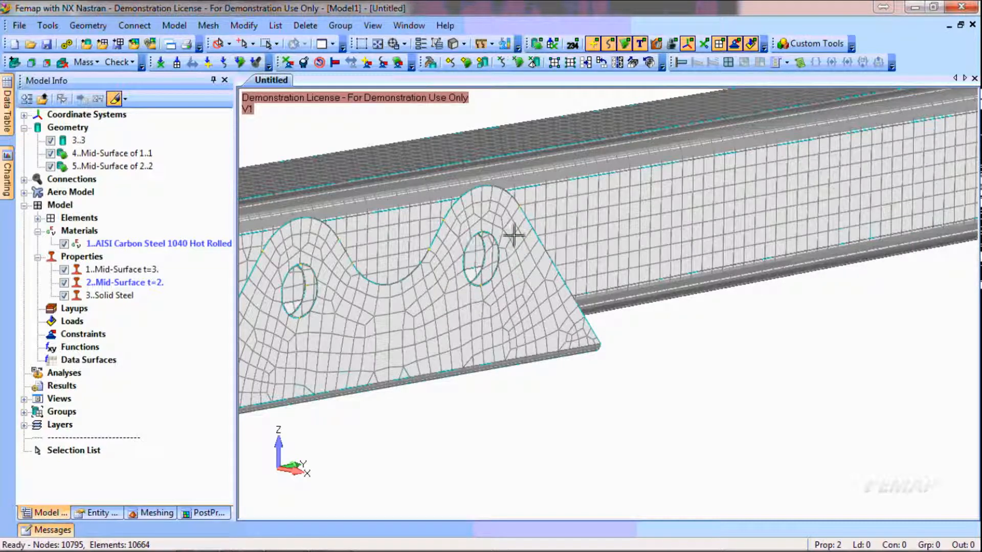
pyautogui.scroll(-3, 485, 313)
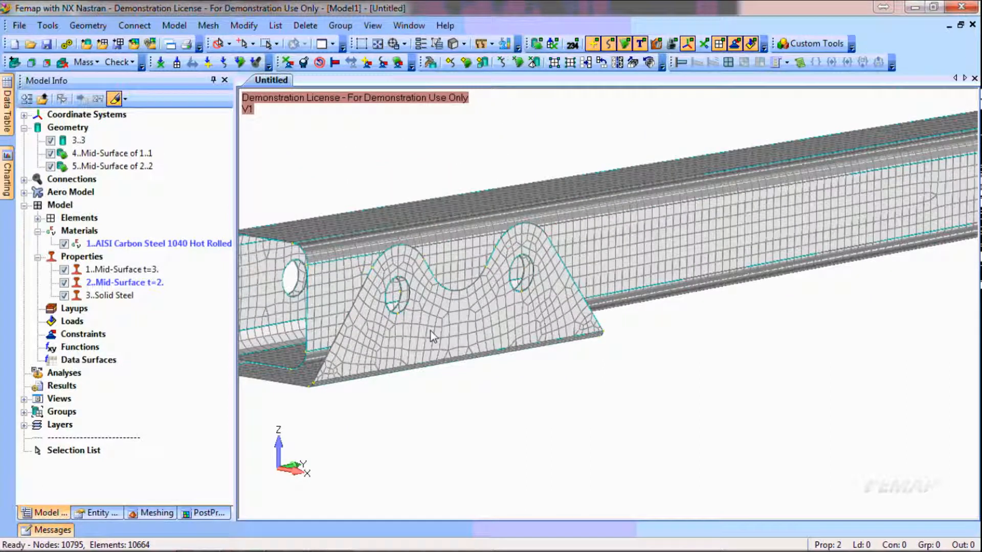
pyautogui.scroll(-3, 391, 435)
# Mesh solid 3, the end cap with its eyelet, using meshing attributes and midside nodes with tet optimization level 4
pyautogui.keyDown('ctrl'); pyautogui.moveTo(624, 335); pyautogui.dragTo(243, 413, button='middle'); pyautogui.keyUp('ctrl')
pyautogui.keyDown('ctrl'); pyautogui.moveTo(850, 318); pyautogui.dragTo(401, 362, button='middle'); pyautogui.keyUp('ctrl')
pyautogui.scroll(3, 641, 266)
pyautogui.scroll(2, 641, 266)
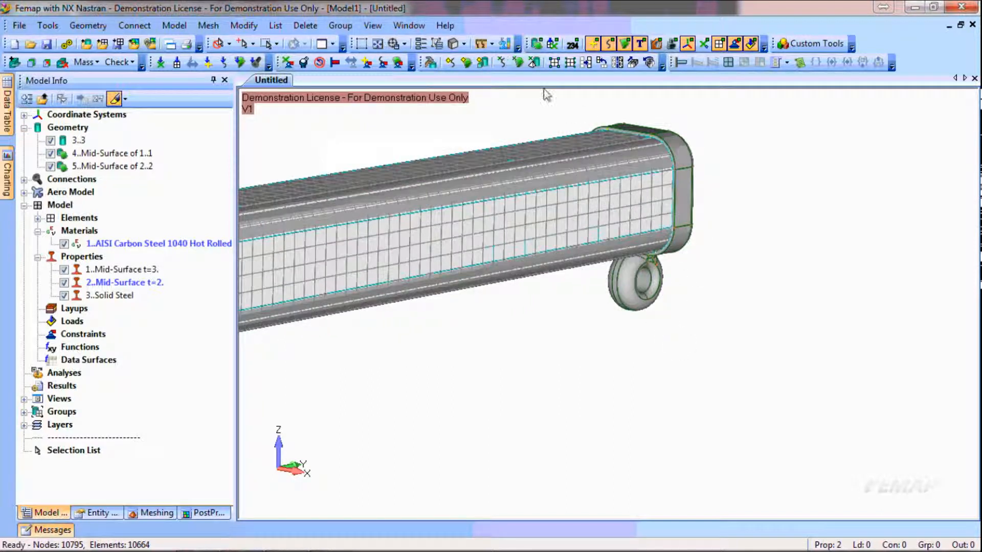
pyautogui.click(534, 62)
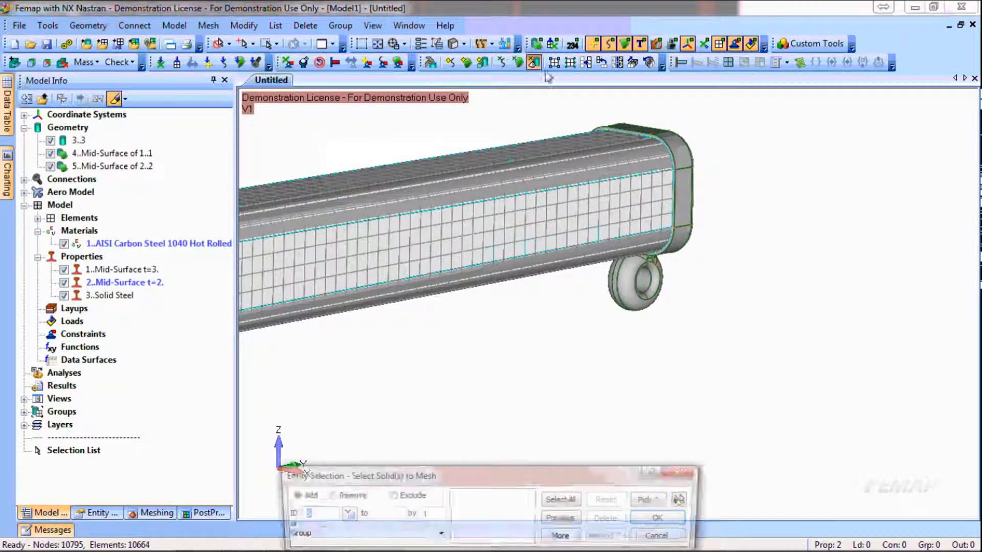
pyautogui.click(691, 199)
pyautogui.click(667, 518)
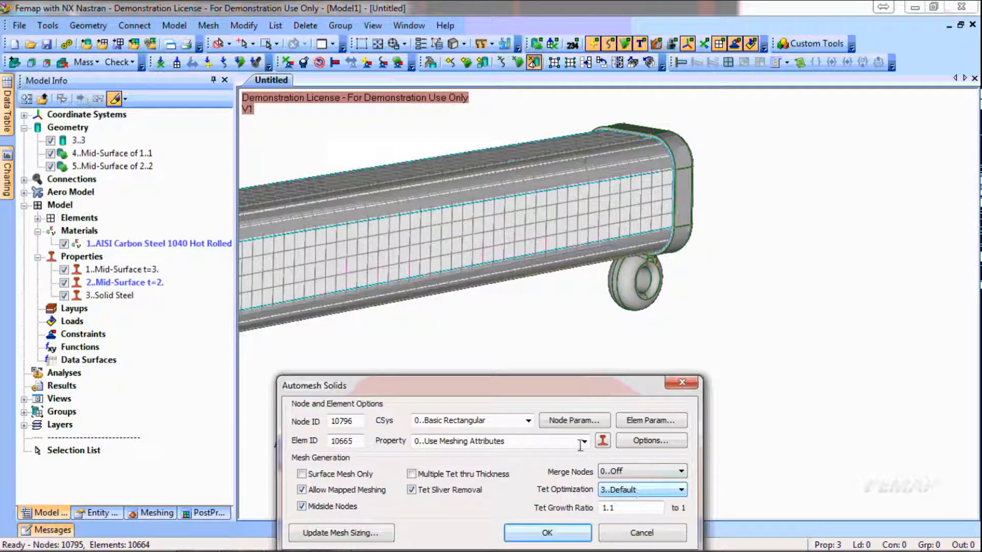
pyautogui.moveTo(561, 396); pyautogui.dragTo(574, 339)
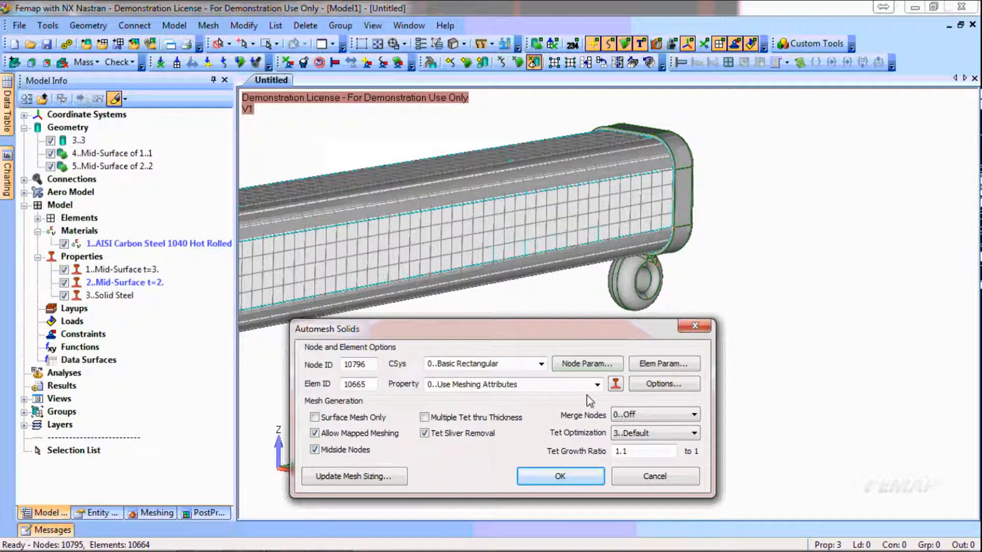
pyautogui.click(664, 434)
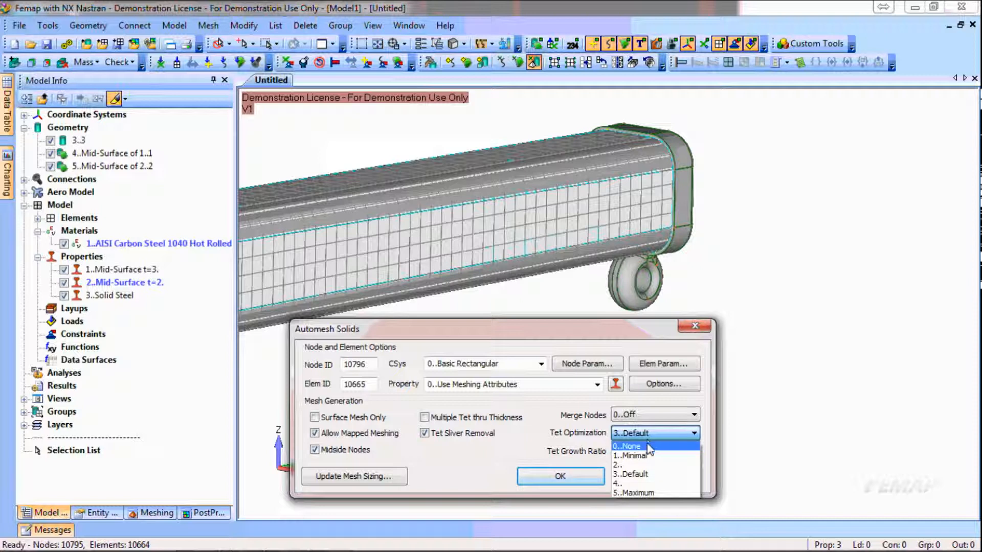
pyautogui.click(650, 484)
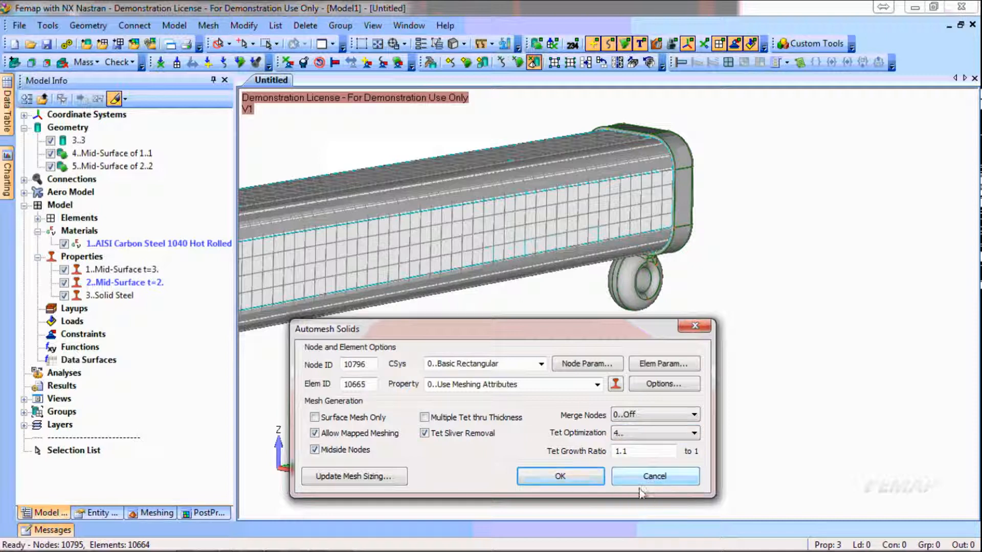
pyautogui.click(560, 476)
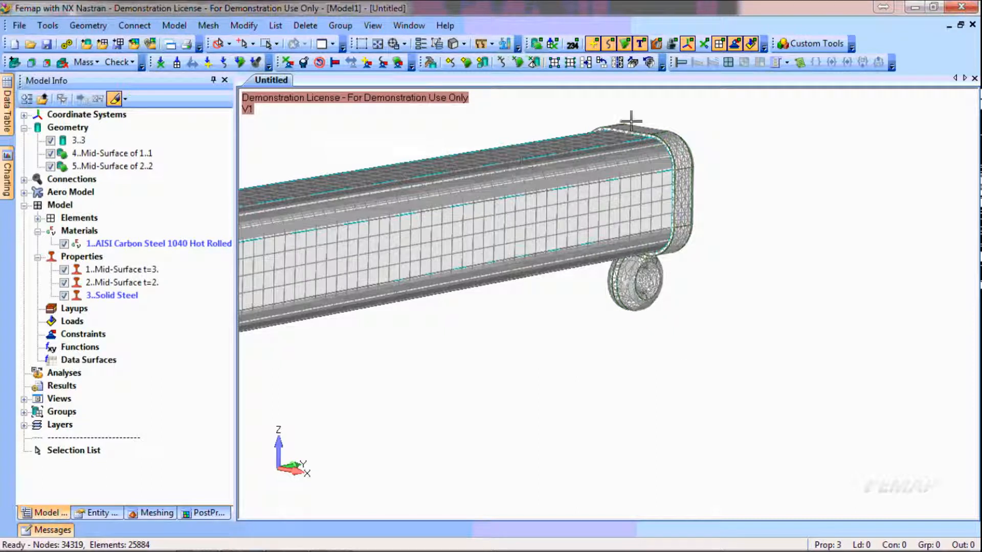
# Hide all geometry in the view and examine the mesh on the end cap, its eyelet and the tube
pyautogui.click(537, 44)
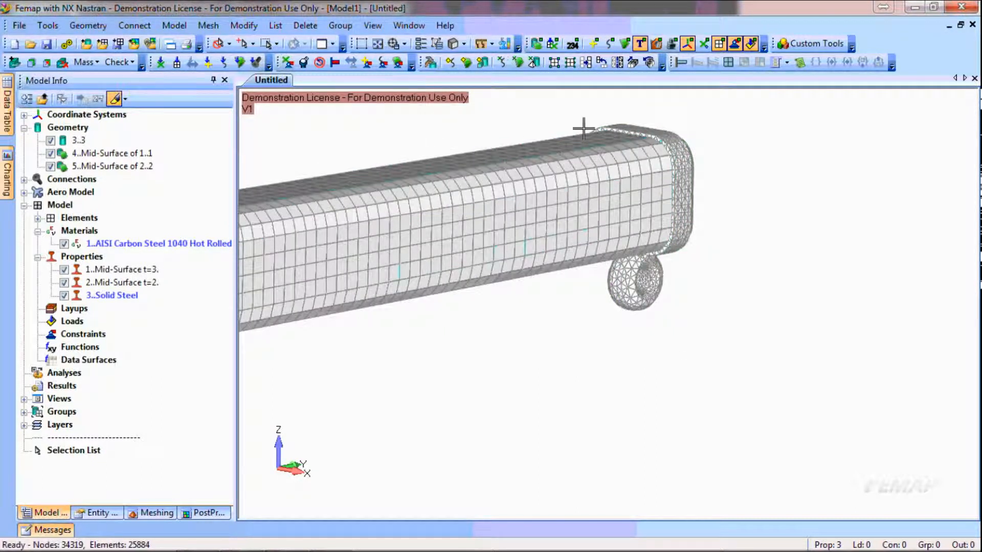
pyautogui.scroll(-2, 681, 306)
pyautogui.moveTo(677, 299); pyautogui.dragTo(625, 278, button='middle')
pyautogui.keyDown('ctrl'); pyautogui.moveTo(920, 405); pyautogui.dragTo(337, 279, button='middle'); pyautogui.keyUp('ctrl')
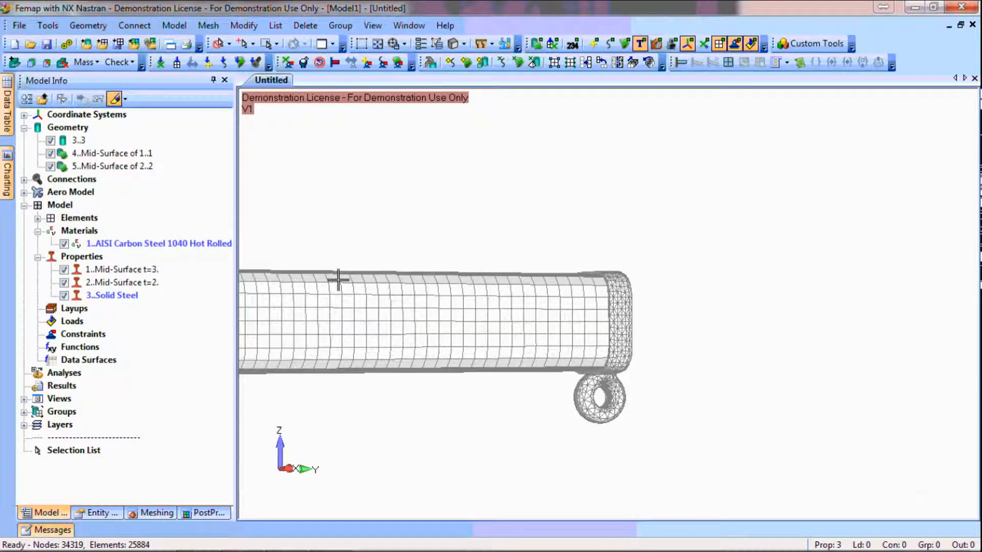
pyautogui.scroll(4, 563, 428)
pyautogui.scroll(3, 665, 465)
pyautogui.keyDown('ctrl'); pyautogui.moveTo(658, 486); pyautogui.dragTo(753, 228, button='middle'); pyautogui.keyUp('ctrl')
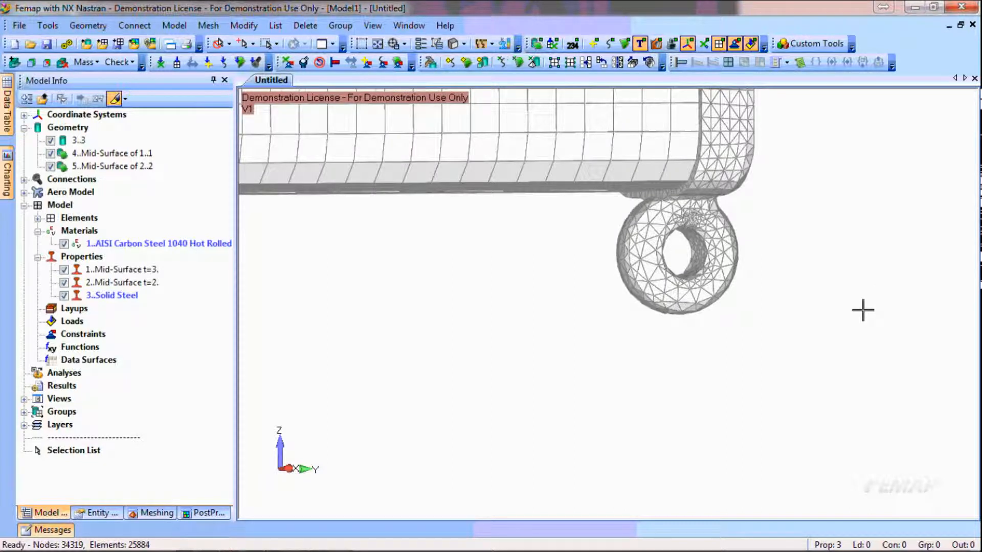
pyautogui.scroll(-10, 853, 306)
pyautogui.moveTo(458, 325); pyautogui.dragTo(564, 364, button='middle')
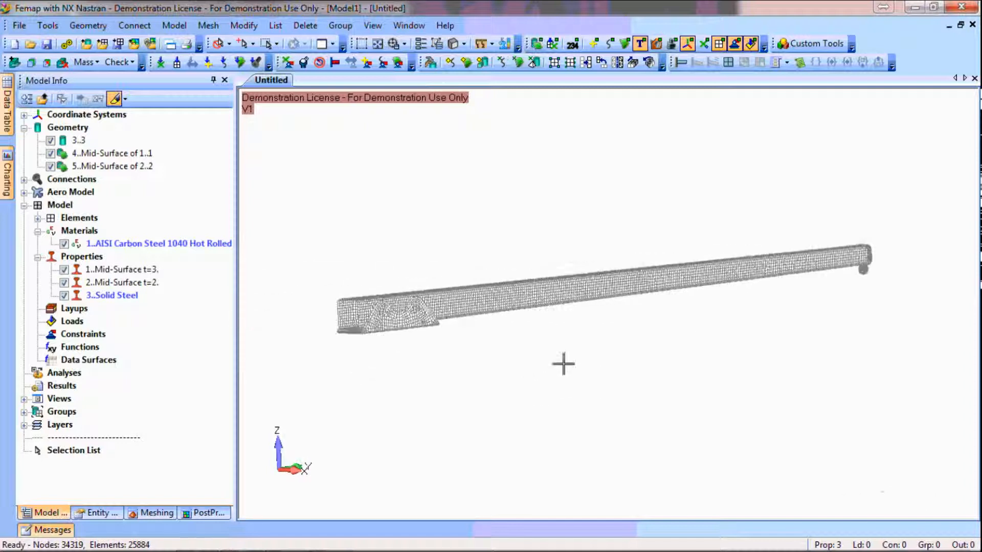
# Add washers with an offset distance of 5 around the two holes on one side of the bracket
pyautogui.scroll(10, 689, 338)
pyautogui.keyDown('ctrl'); pyautogui.moveTo(899, 348); pyautogui.dragTo(719, 329, button='middle'); pyautogui.keyUp('ctrl')
pyautogui.scroll(1, 606, 319)
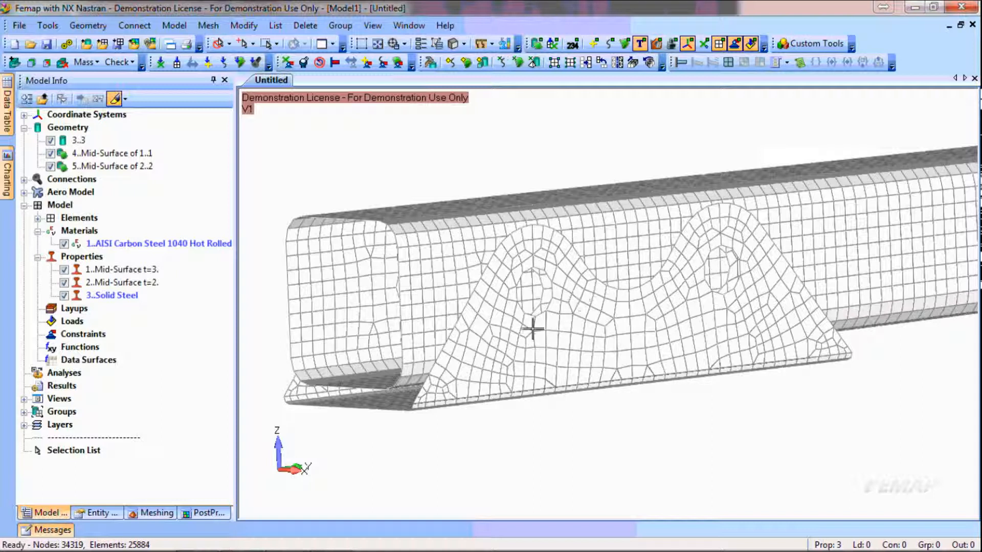
pyautogui.click(154, 513)
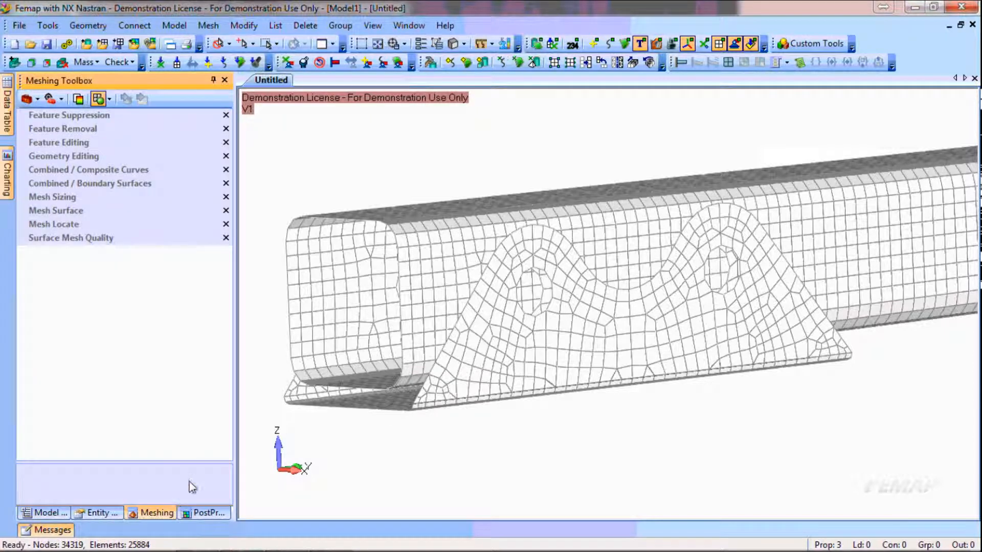
pyautogui.click(97, 157)
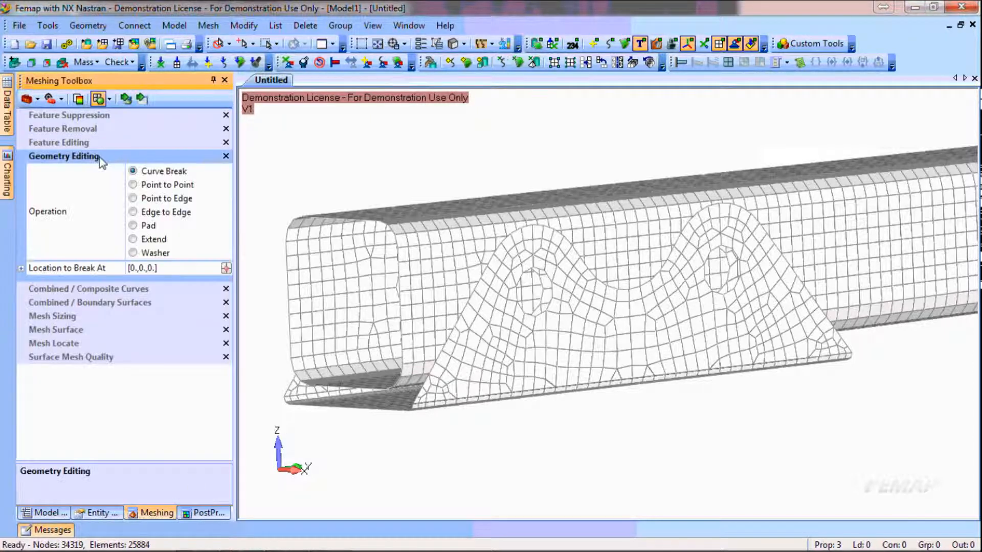
pyautogui.click(135, 253)
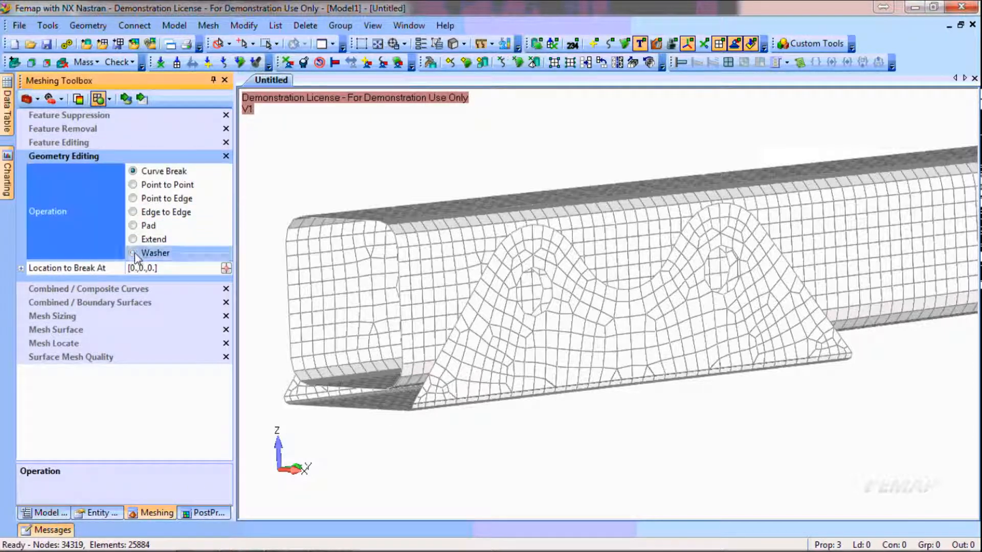
pyautogui.click(156, 271)
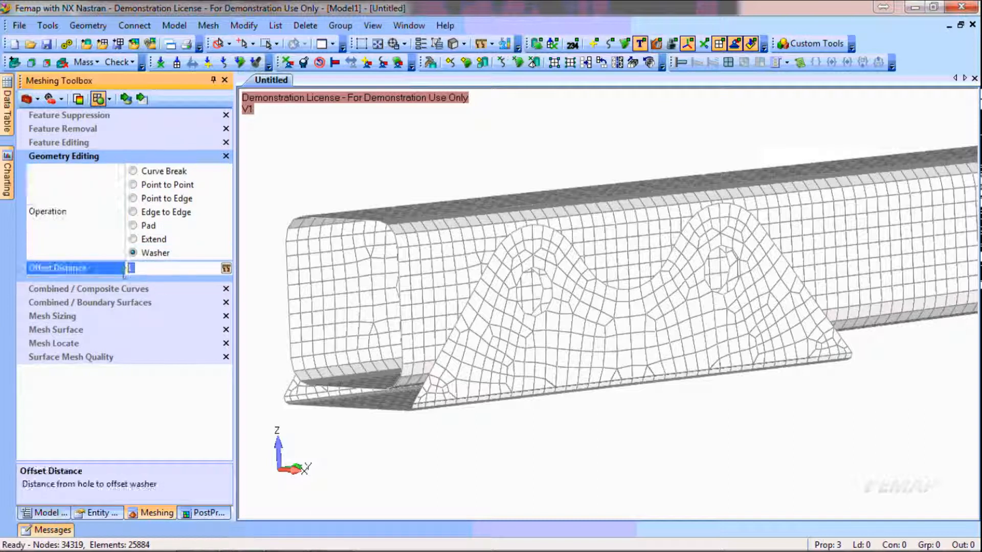
pyautogui.click(126, 99)
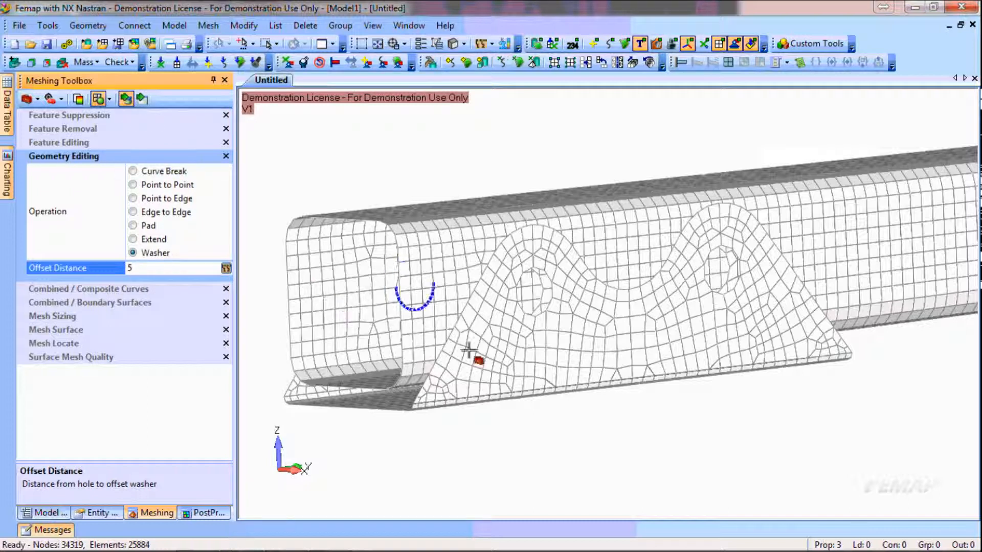
pyautogui.click(567, 299)
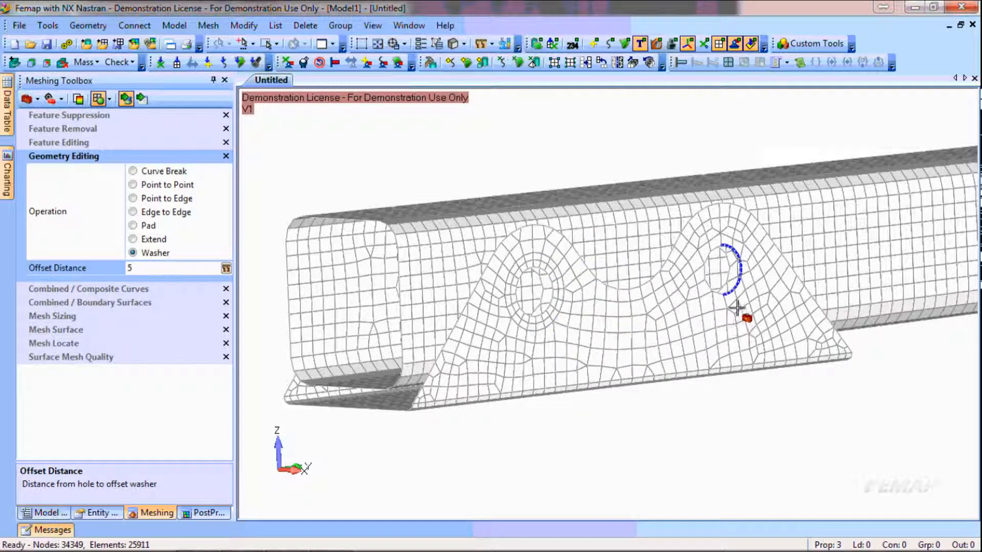
pyautogui.click(748, 305)
pyautogui.click(741, 288)
pyautogui.click(555, 314)
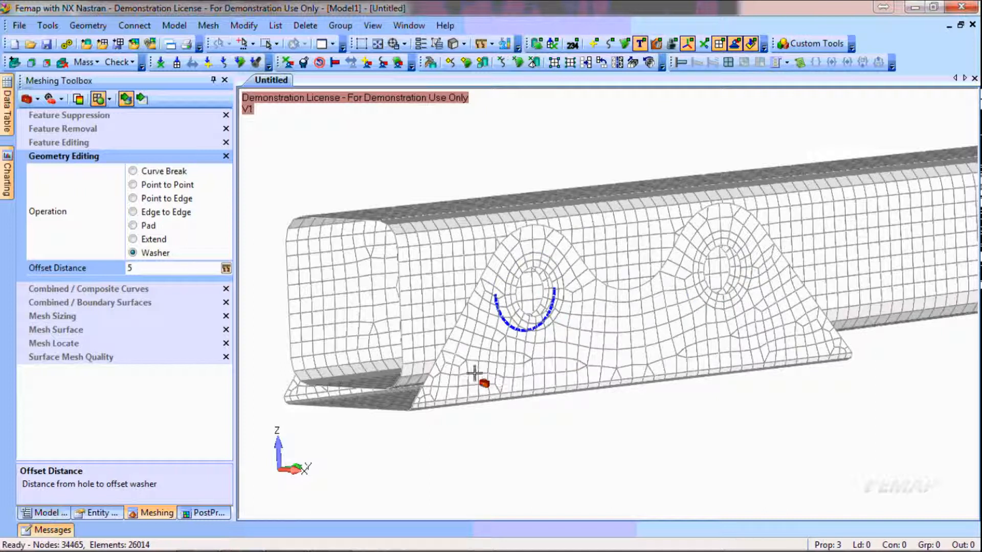
# Add washers with the same offset of 5 around the two holes on the opposite side of the bracket
pyautogui.scroll(-3, 448, 363)
pyautogui.moveTo(479, 357); pyautogui.dragTo(716, 365, button='middle')
pyautogui.scroll(3, 561, 346)
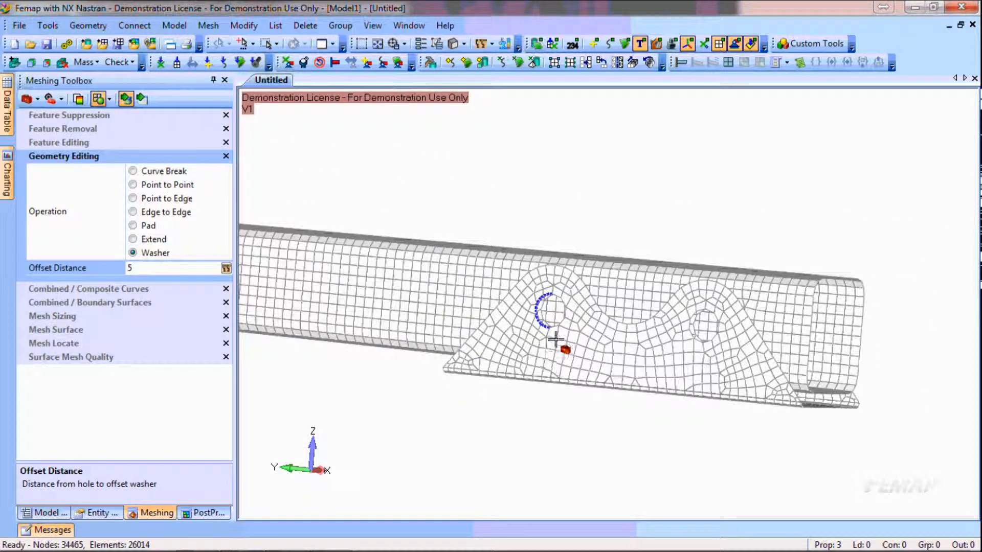
pyautogui.click(556, 329)
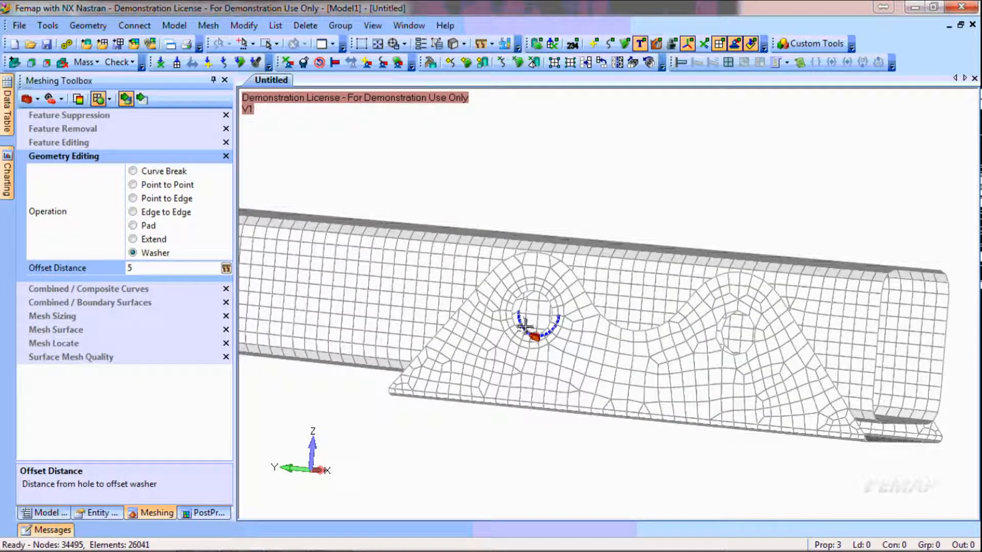
pyautogui.click(734, 351)
pyautogui.click(733, 351)
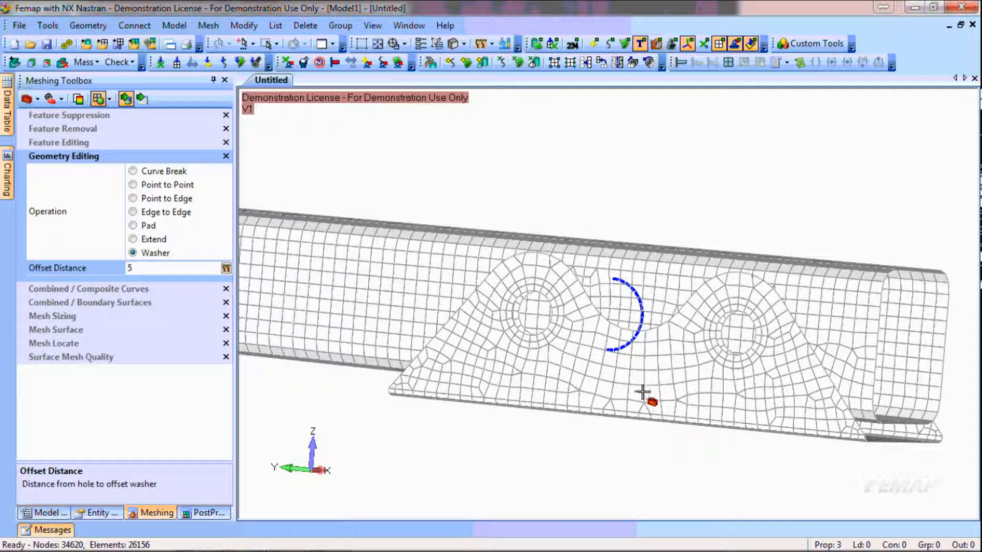
pyautogui.moveTo(729, 209); pyautogui.dragTo(798, 208, button='middle')
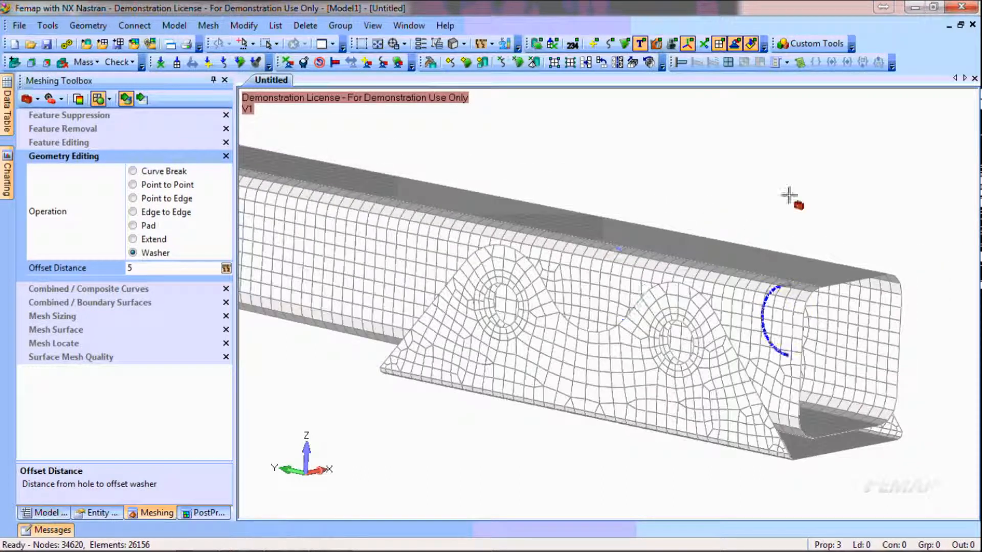
# Create a Hole To Hole Surface Fastener at the bracket hole farther from the tube's open end, picking its edge, bolt-head and thread/nut washer surfaces
pyautogui.click(815, 45)
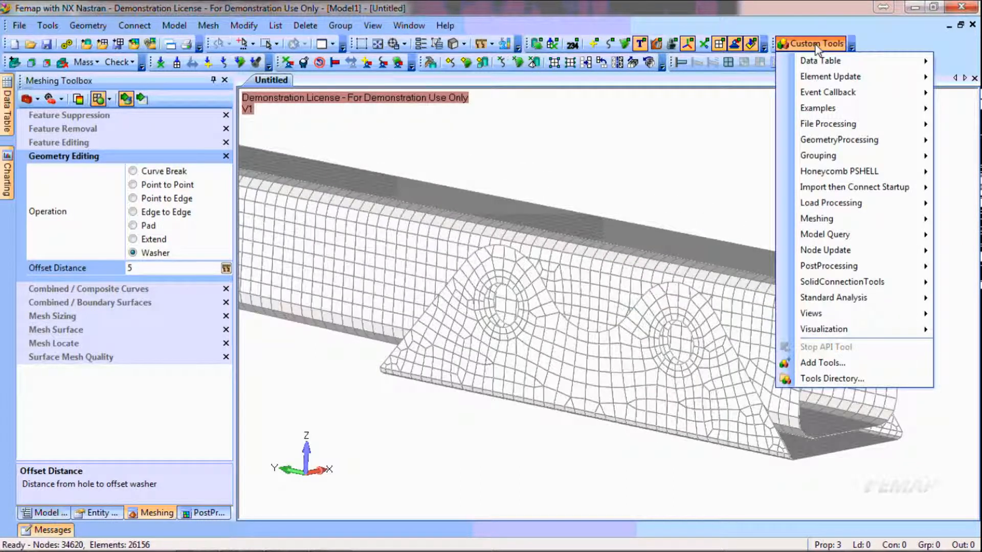
pyautogui.moveTo(847, 218)
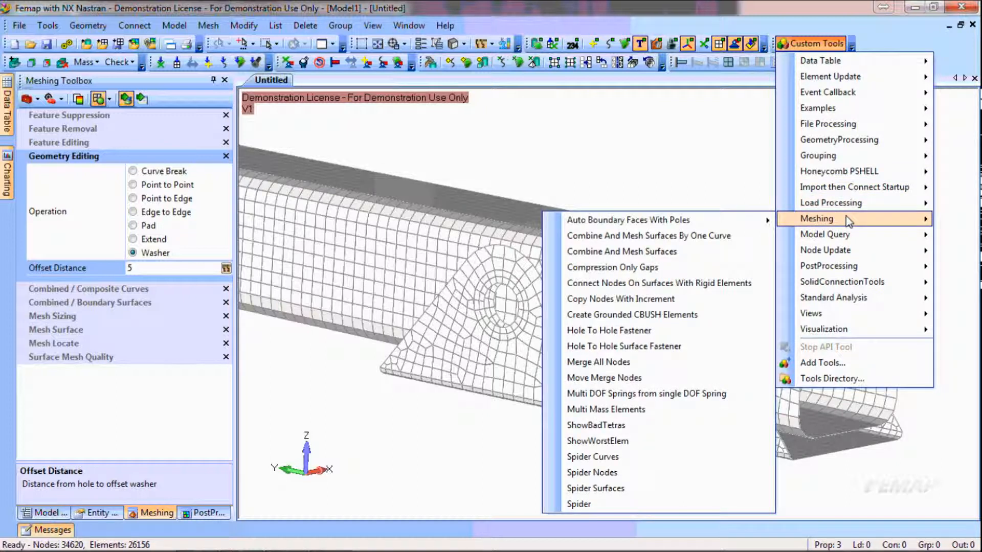
pyautogui.moveTo(816, 195)
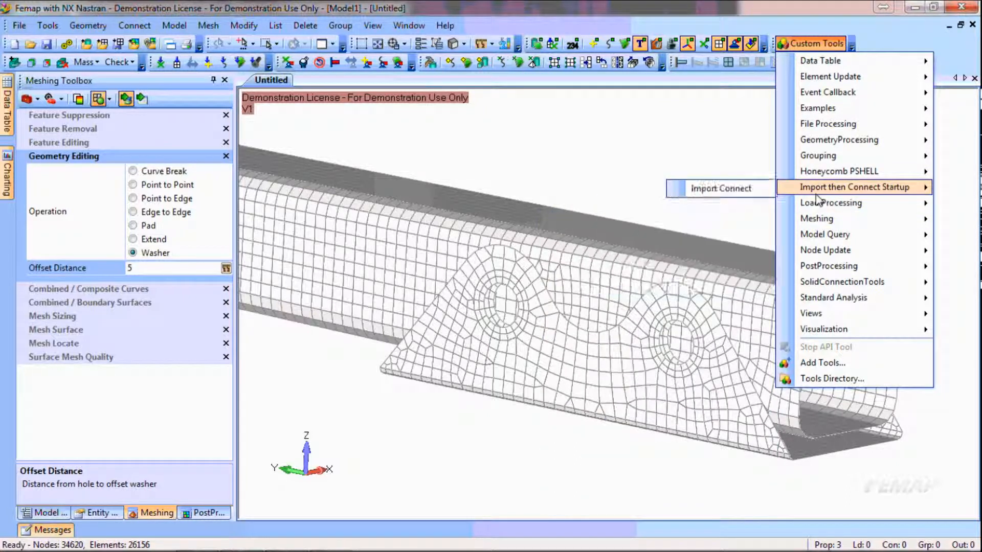
pyautogui.moveTo(847, 300)
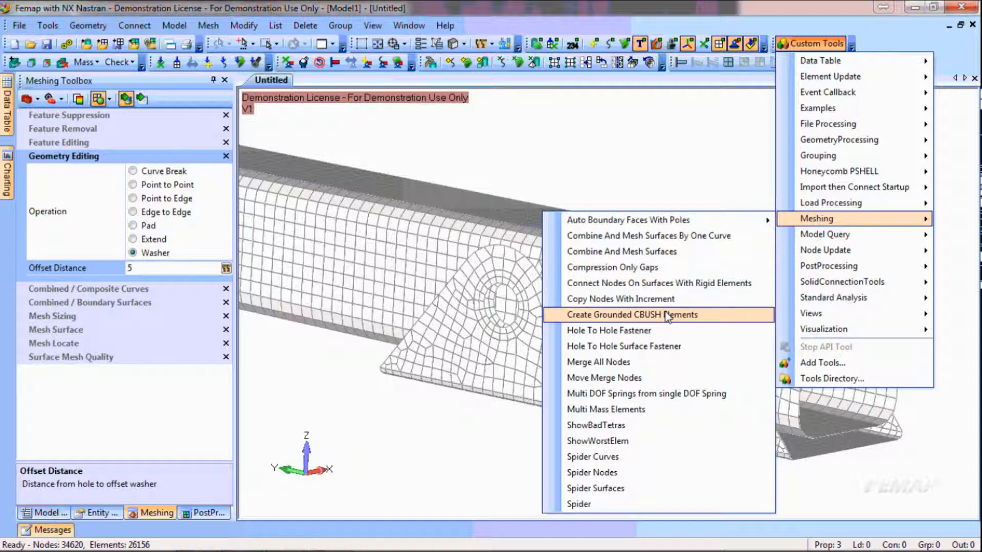
pyautogui.click(640, 345)
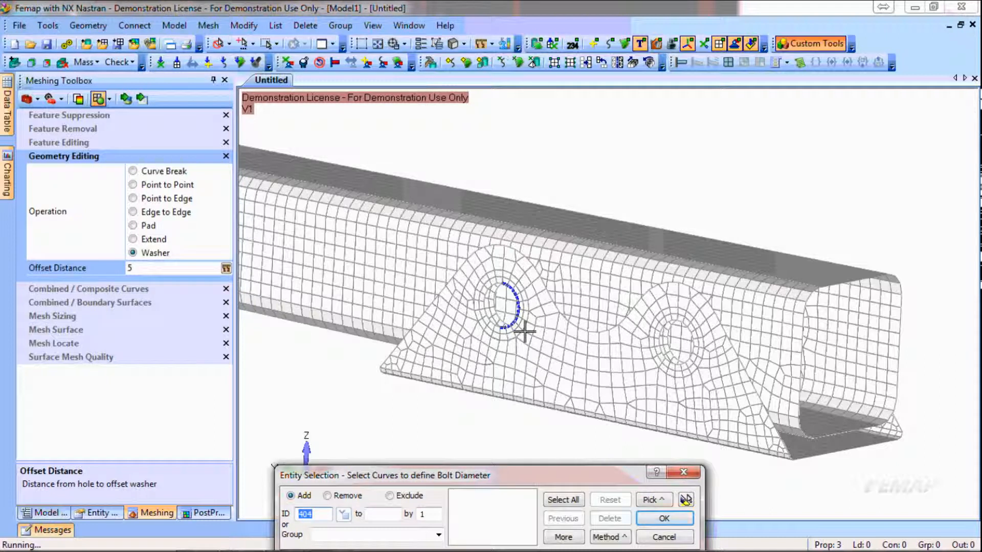
pyautogui.click(524, 332)
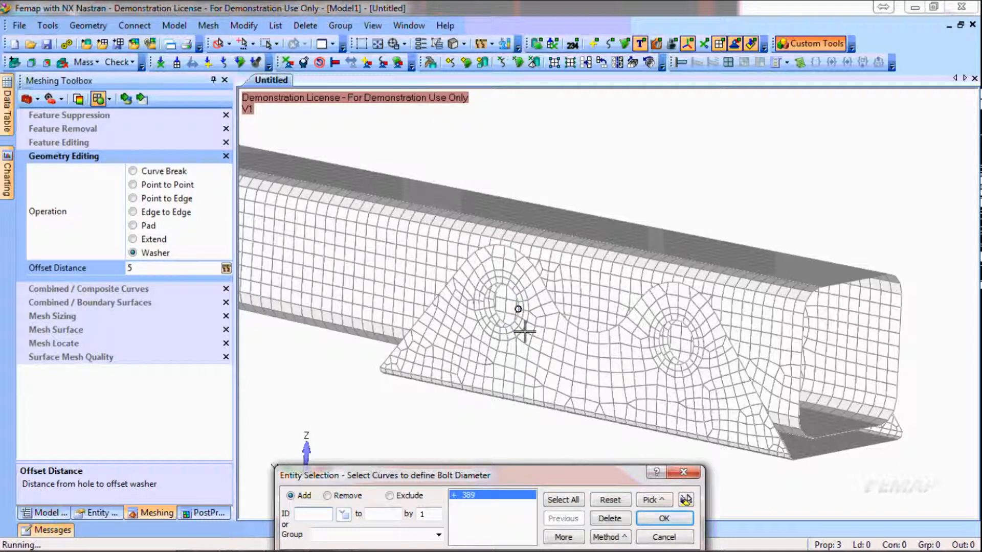
pyautogui.press('Return')
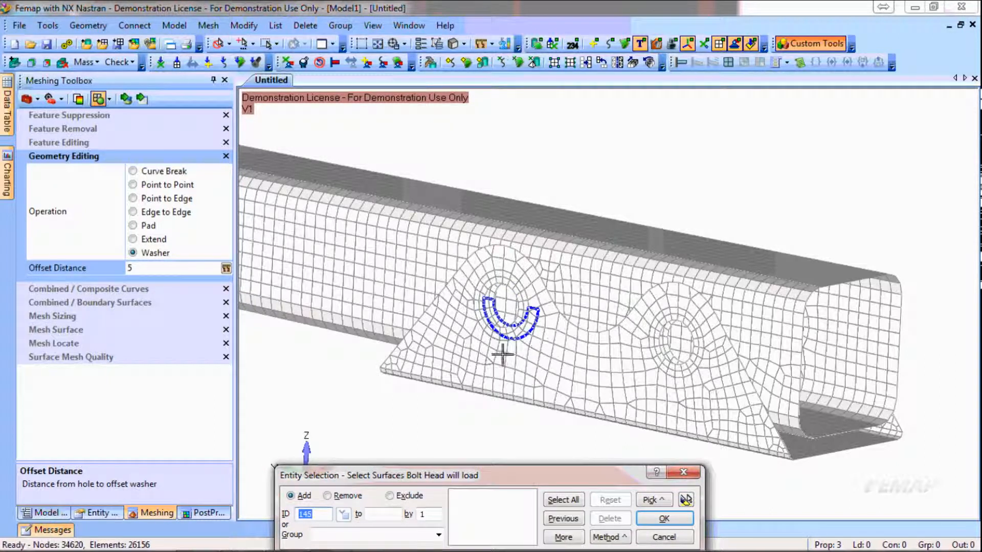
pyautogui.click(495, 320)
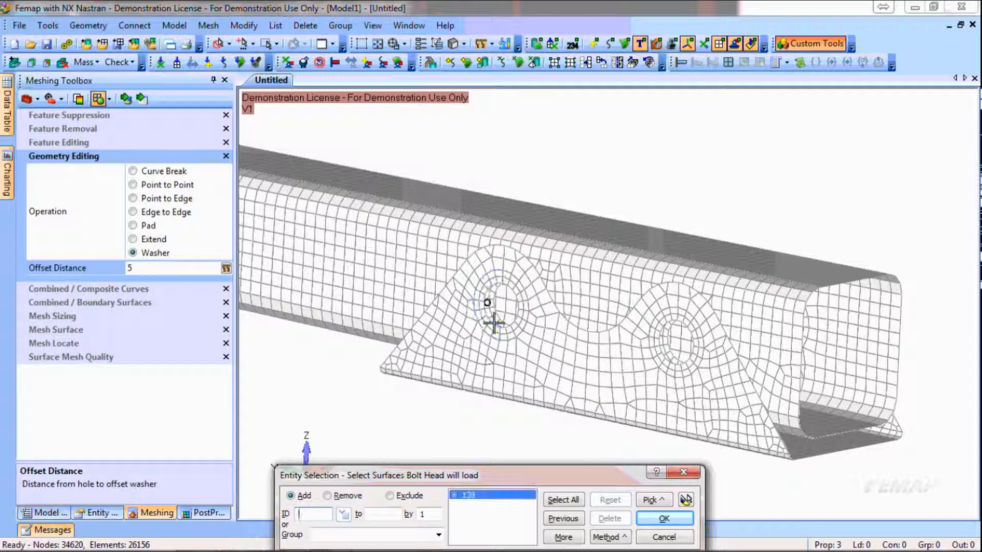
pyautogui.click(532, 317)
pyautogui.press('Return')
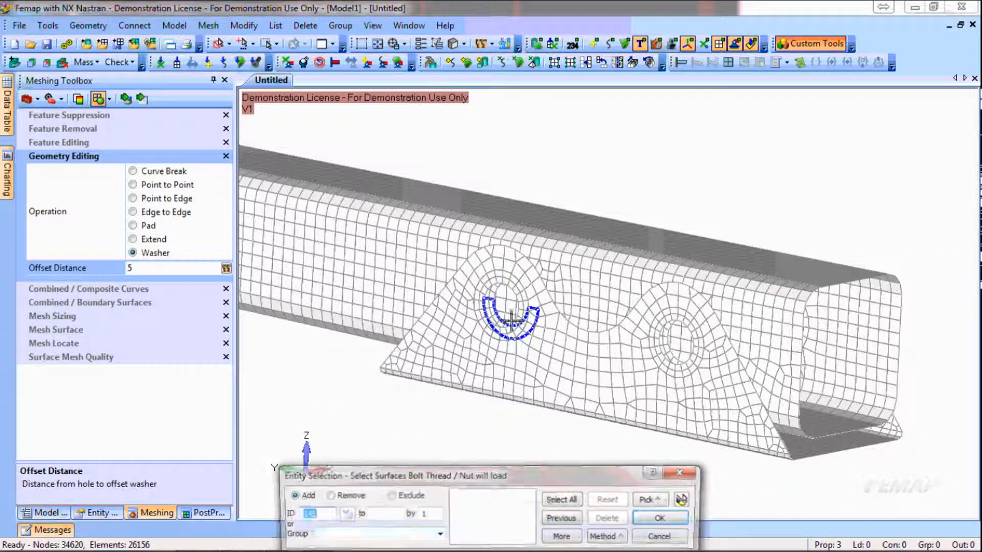
pyautogui.click(514, 309)
pyautogui.click(517, 307)
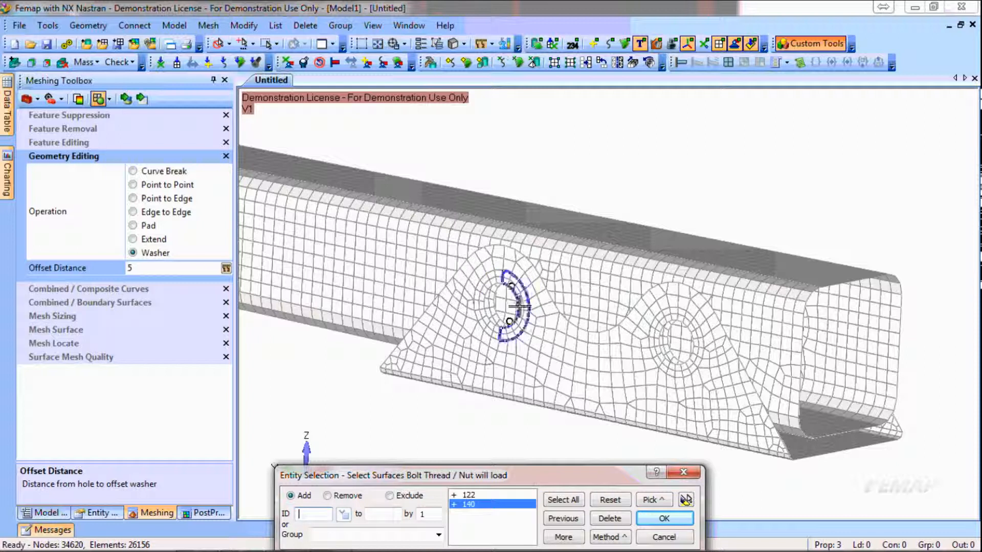
pyautogui.press('Return')
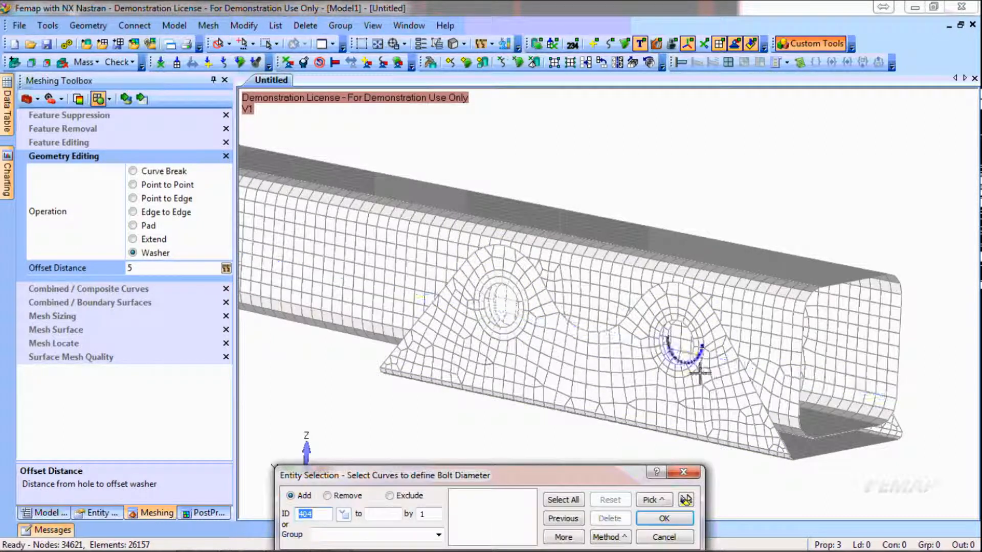
# Create another hole-to-hole surface fastener at the hole nearer the open end on the same side, picking its edge and head and nut surfaces
pyautogui.click(702, 346)
pyautogui.press('Return')
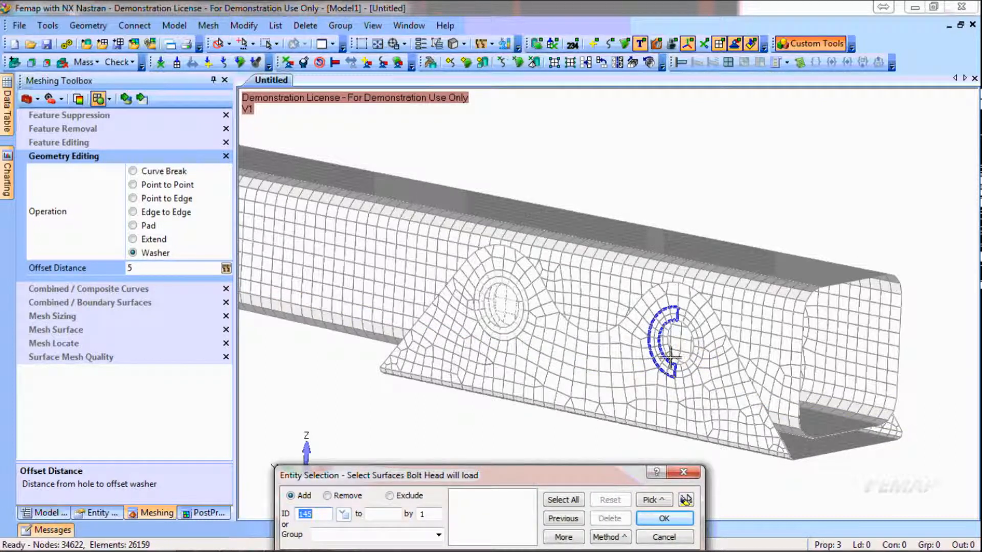
pyautogui.click(672, 357)
pyautogui.middleClick(691, 353)
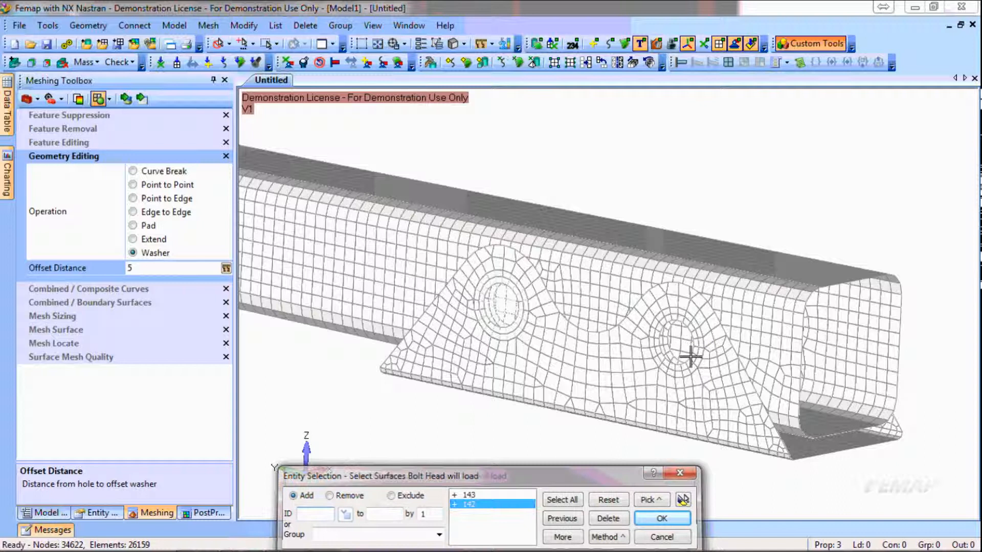
pyautogui.click(690, 360)
pyautogui.click(694, 337)
pyautogui.middleClick(698, 339)
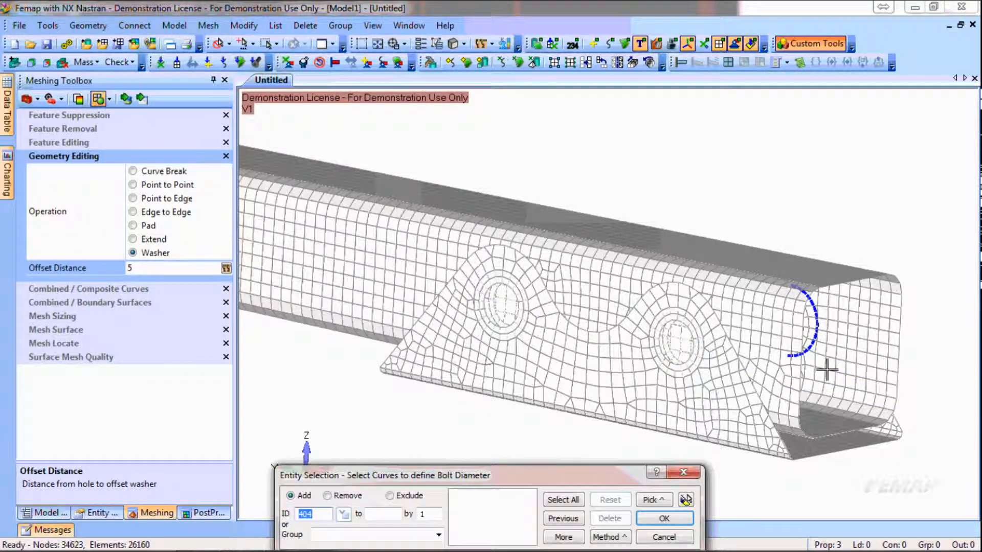
# On the opposite side of the bracket, create a hole-to-hole surface fastener at the hole nearer the tube's open end
pyautogui.moveTo(887, 367); pyautogui.dragTo(677, 353, button='middle')
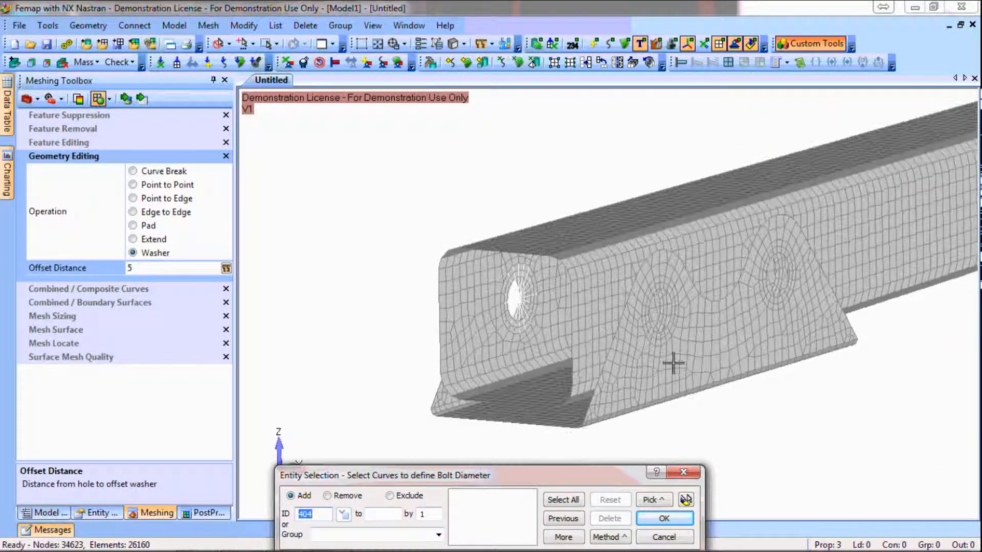
pyautogui.click(681, 326)
pyautogui.press('Return')
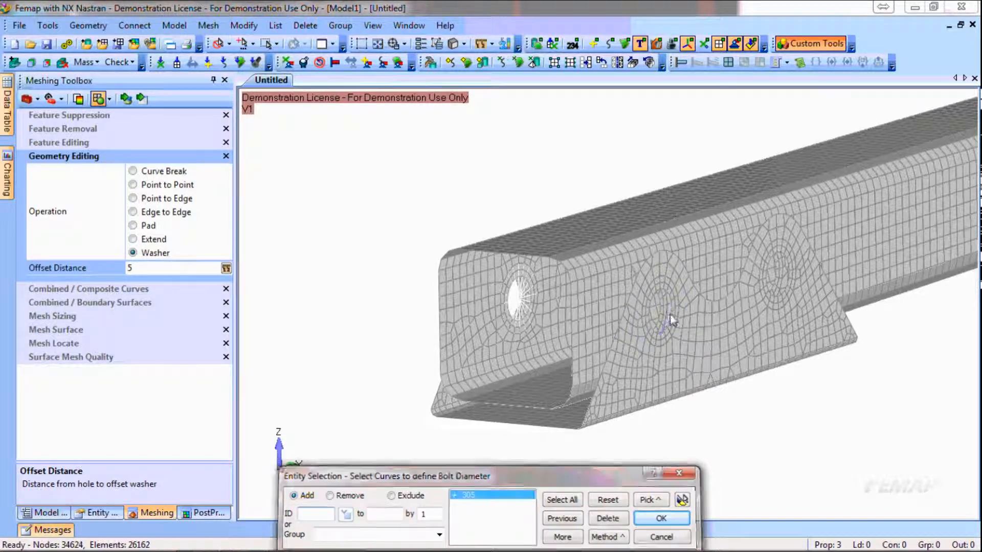
pyautogui.click(681, 326)
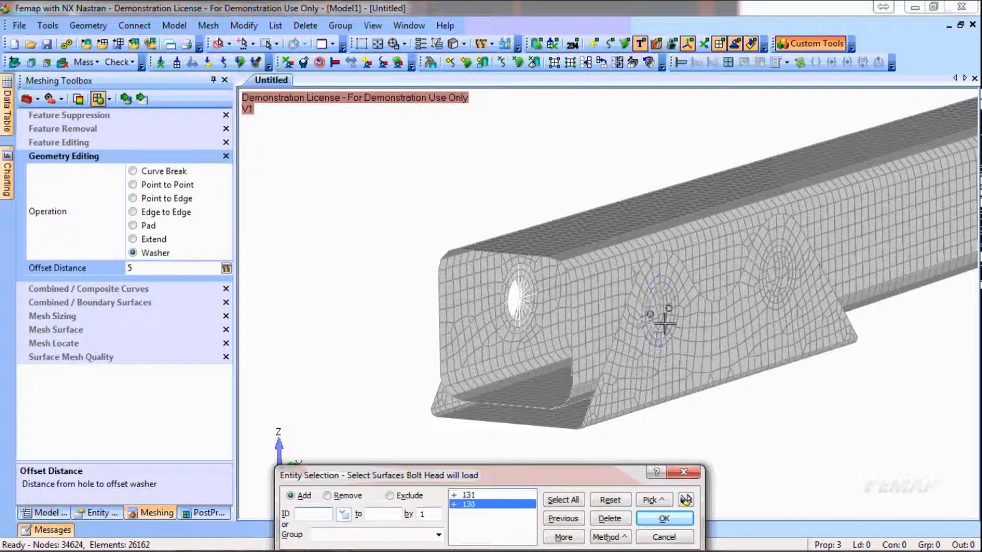
pyautogui.press('Return')
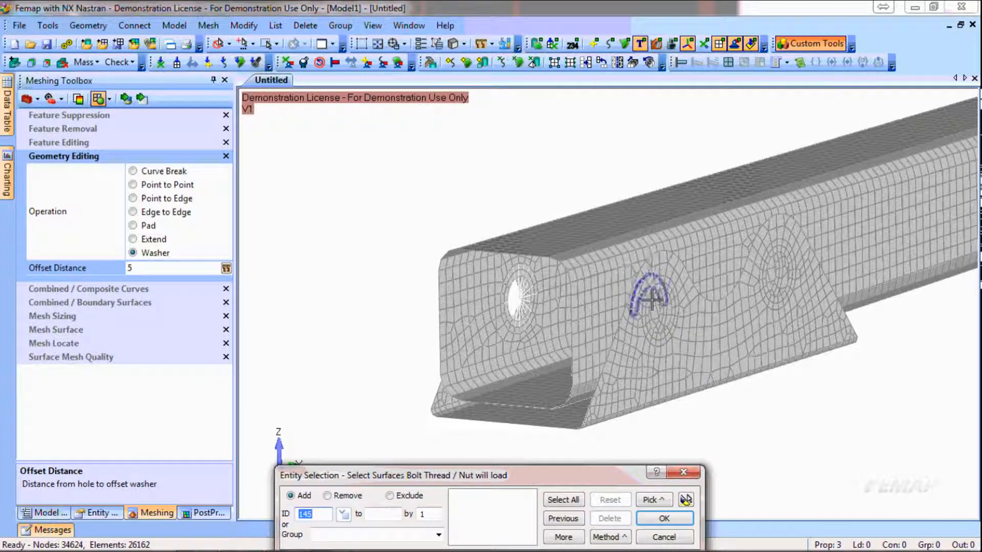
pyautogui.moveTo(685, 332); pyautogui.dragTo(640, 349, button='middle')
pyautogui.click(641, 349)
pyautogui.press('Return')
# Create the last hole-to-hole surface fastener at the remaining hole, farther from the open end, and finish the fastener tool
pyautogui.click(834, 296)
pyautogui.press('Return')
pyautogui.click(844, 279)
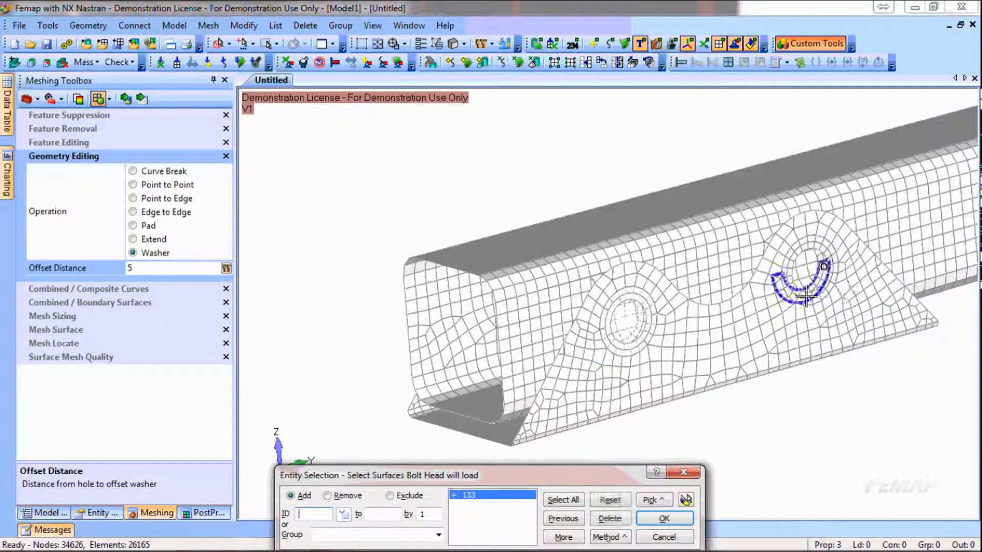
pyautogui.click(793, 291)
pyautogui.press('Return')
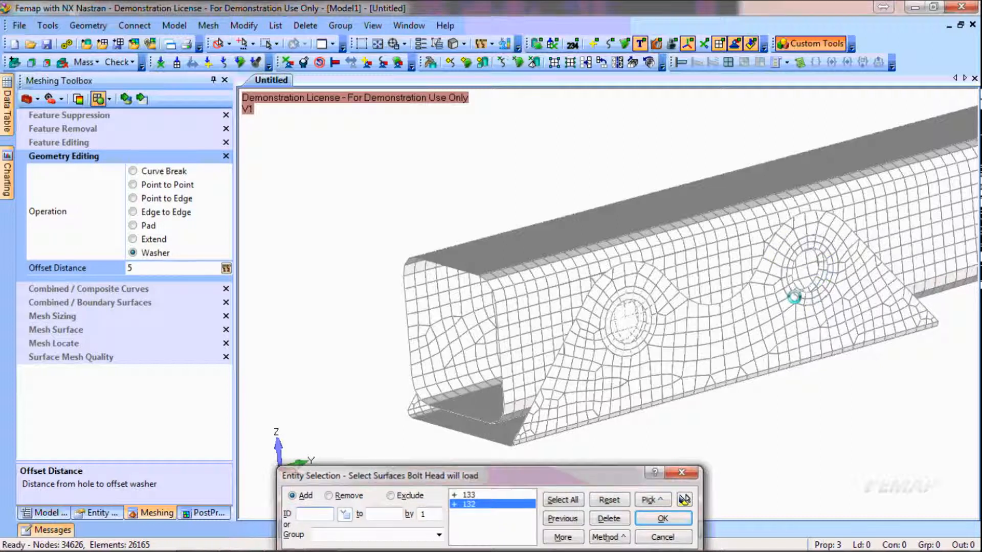
pyautogui.click(809, 307)
pyautogui.click(804, 253)
pyautogui.press('Return')
pyautogui.press('Escape')
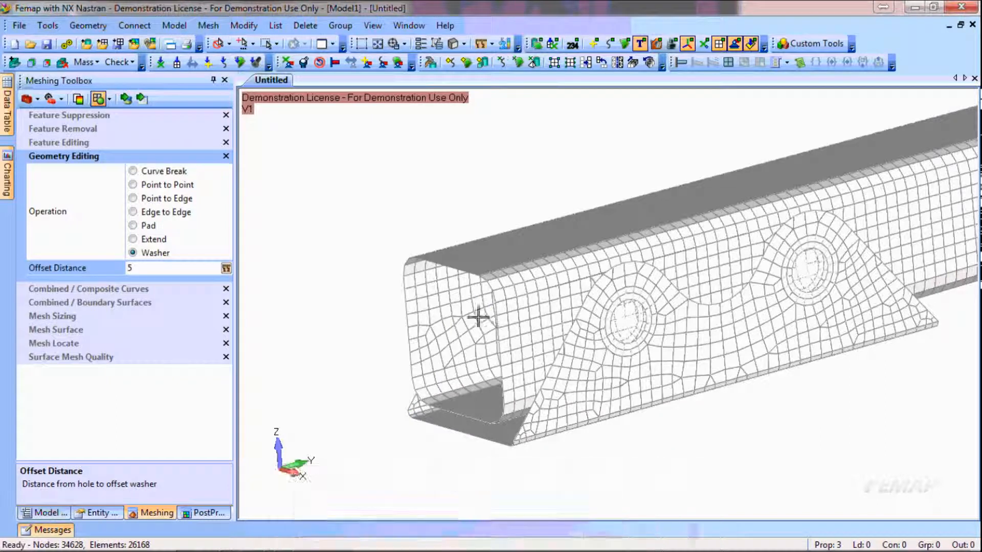
# Start a bolt preload to create a load set titled LS1, and leave the preload itself undefined
pyautogui.scroll(-4, 458, 327)
pyautogui.moveTo(818, 338); pyautogui.dragTo(605, 351, button='middle')
pyautogui.moveTo(542, 388); pyautogui.dragTo(593, 383, button='middle')
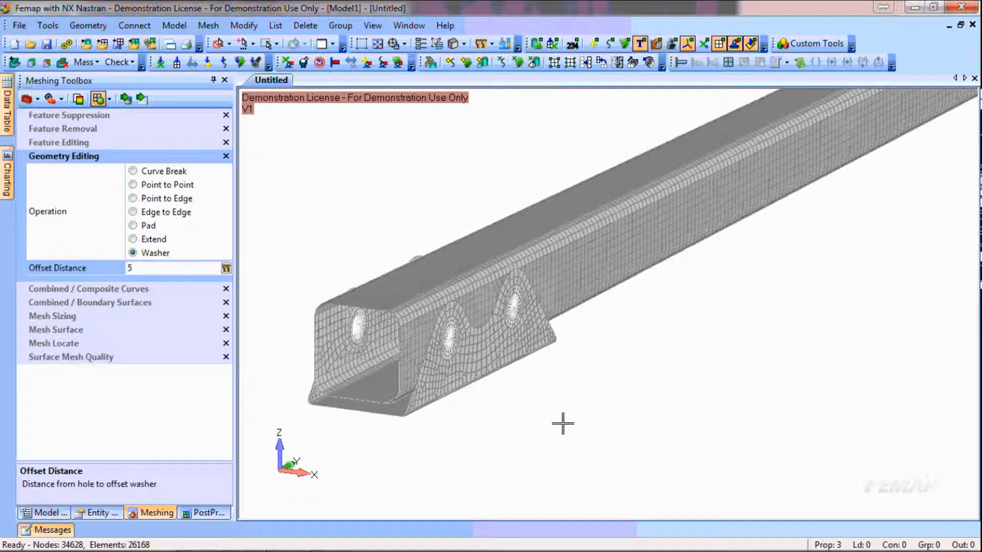
pyautogui.click(63, 509)
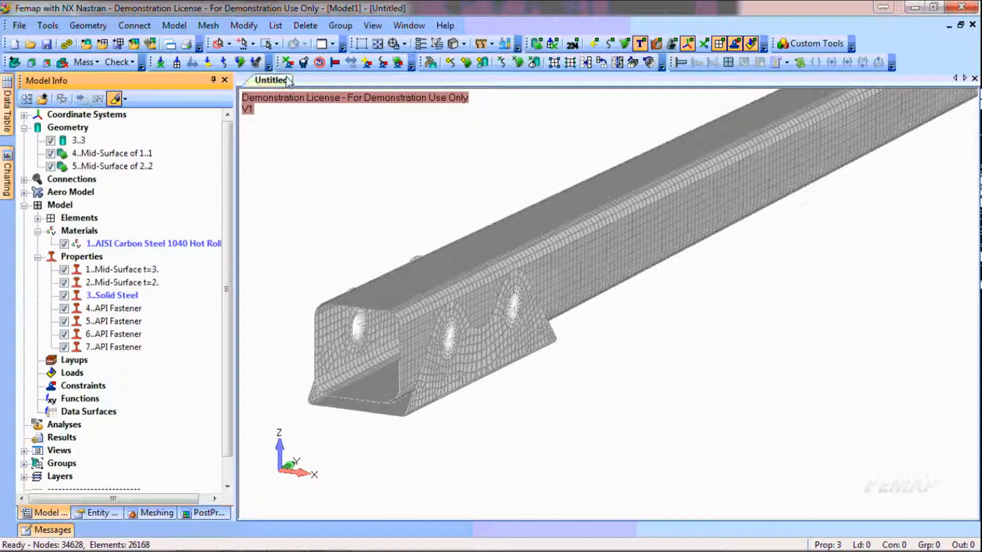
pyautogui.click(256, 63)
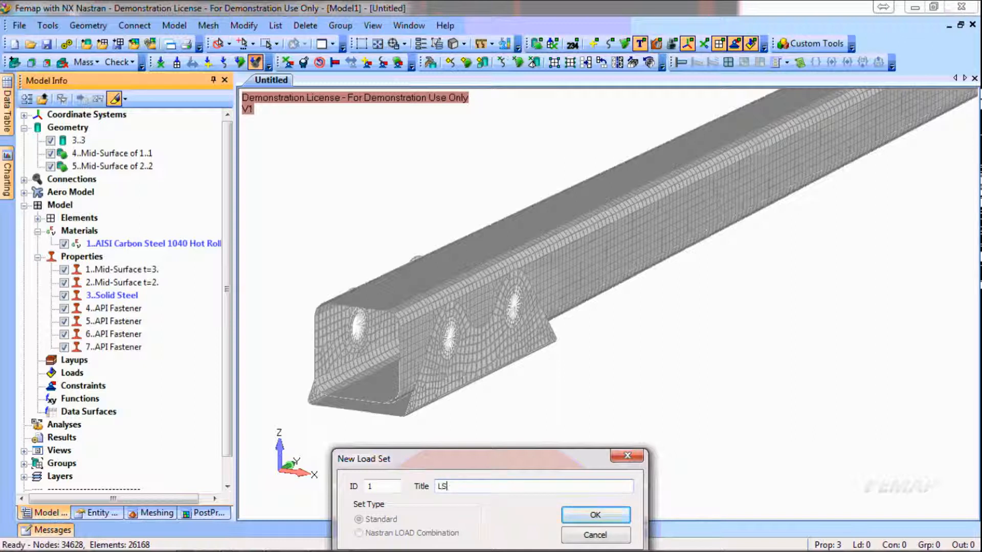
pyautogui.write('LS1')
pyautogui.press('Return')
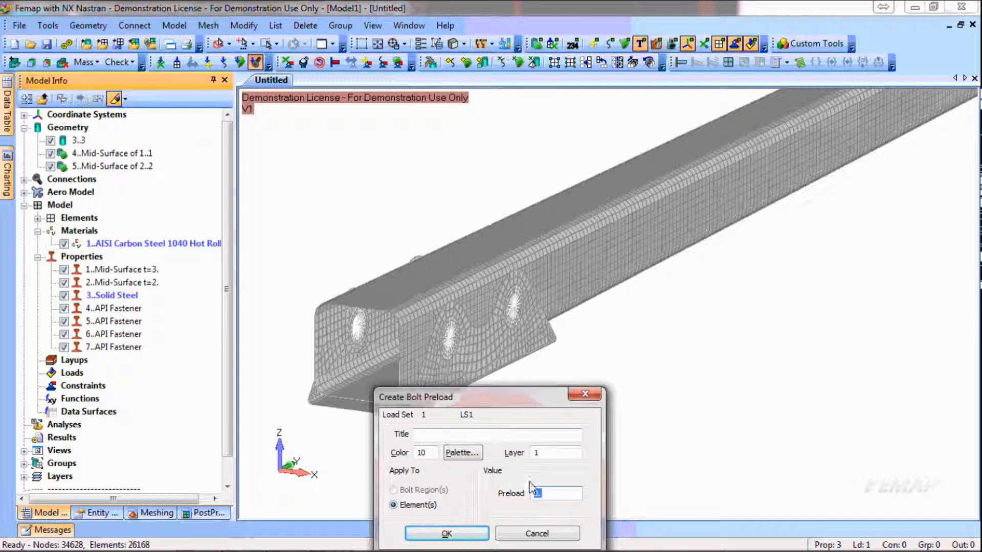
pyautogui.press('Escape')
# Try to define a beam/bar bolt region by elements, using element 9 at the bracket hole nearer the open end
pyautogui.click(134, 25)
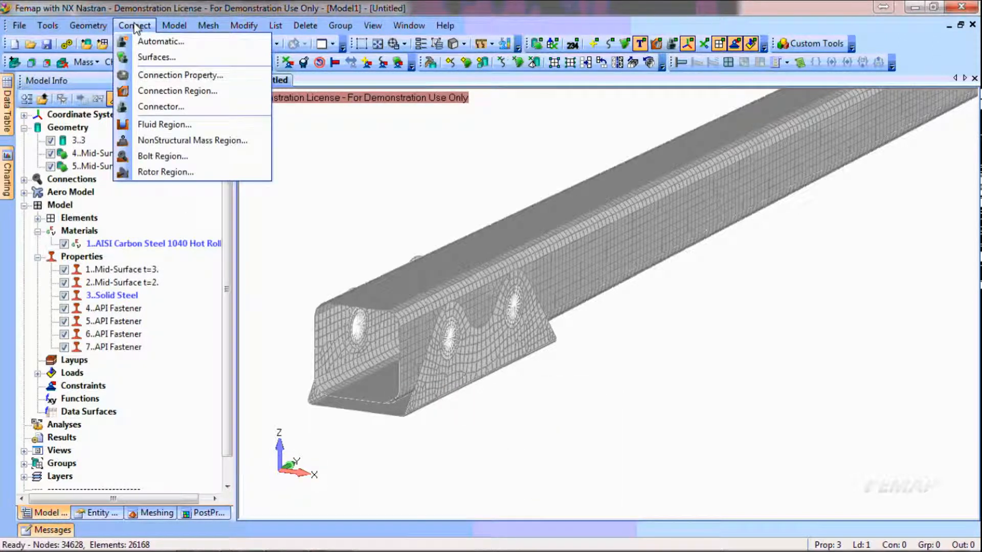
pyautogui.click(156, 156)
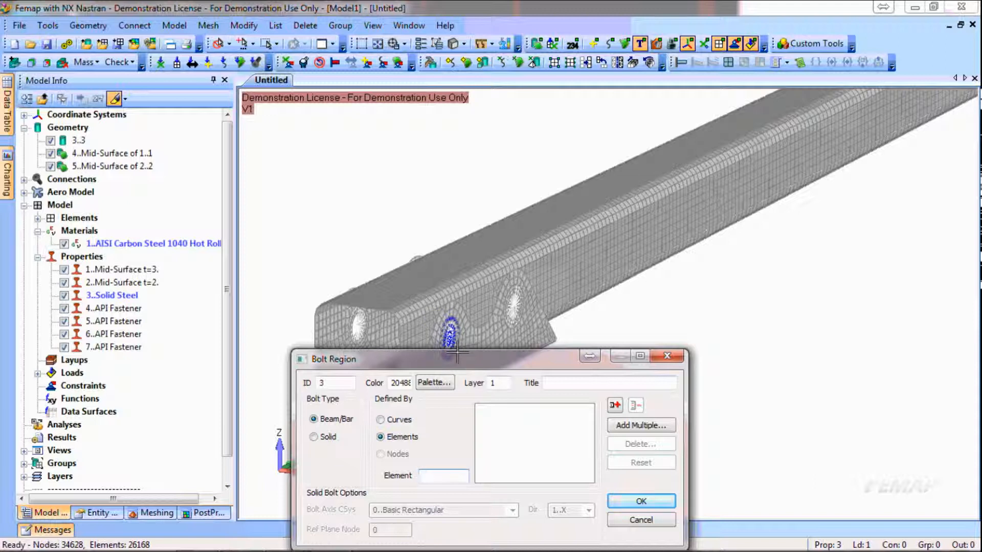
pyautogui.moveTo(459, 364); pyautogui.dragTo(711, 196)
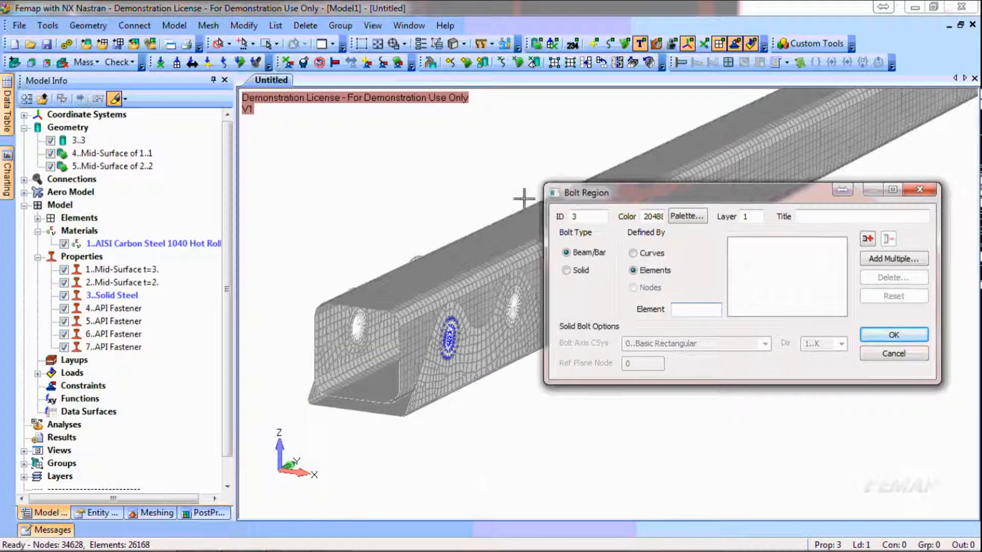
pyautogui.rightClick(442, 168)
pyautogui.click(498, 361)
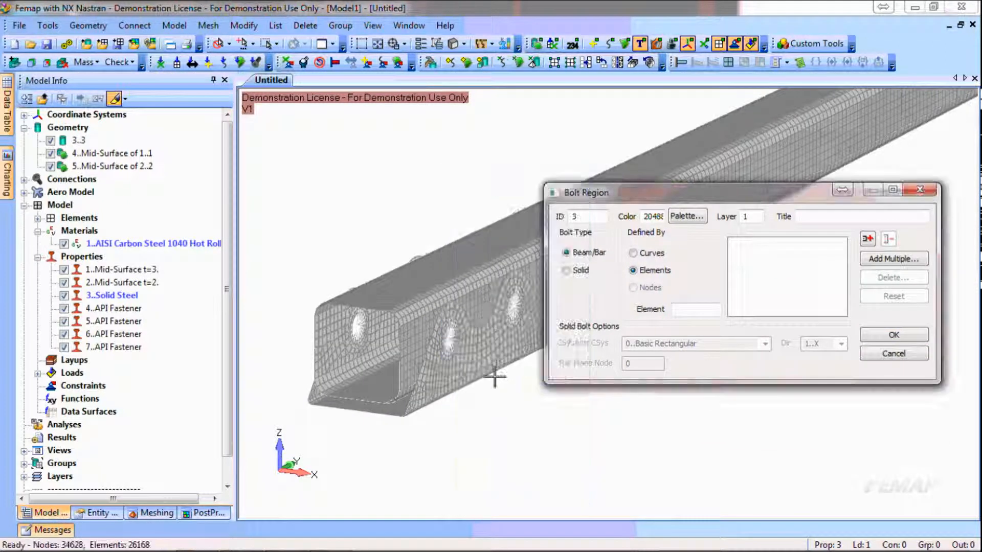
pyautogui.click(452, 345)
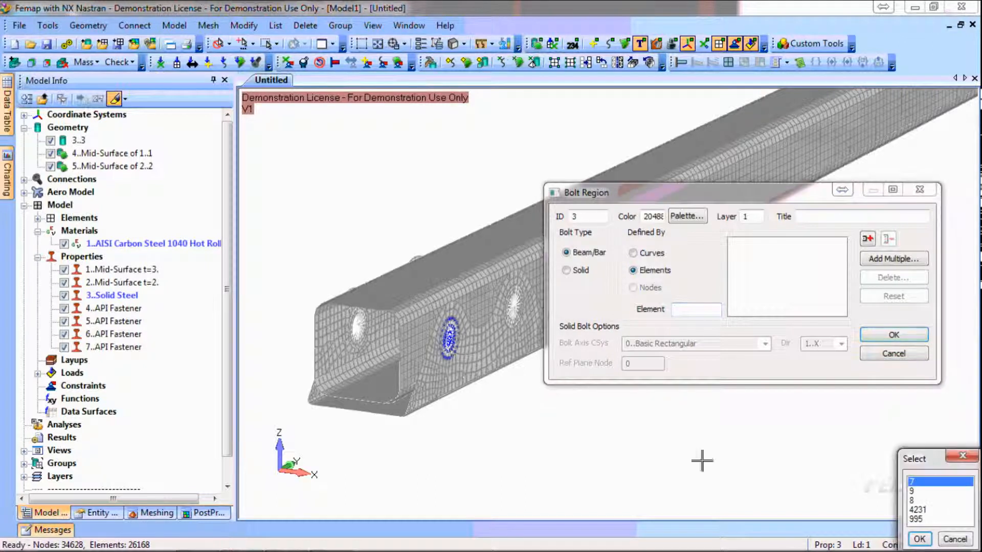
pyautogui.click(917, 491)
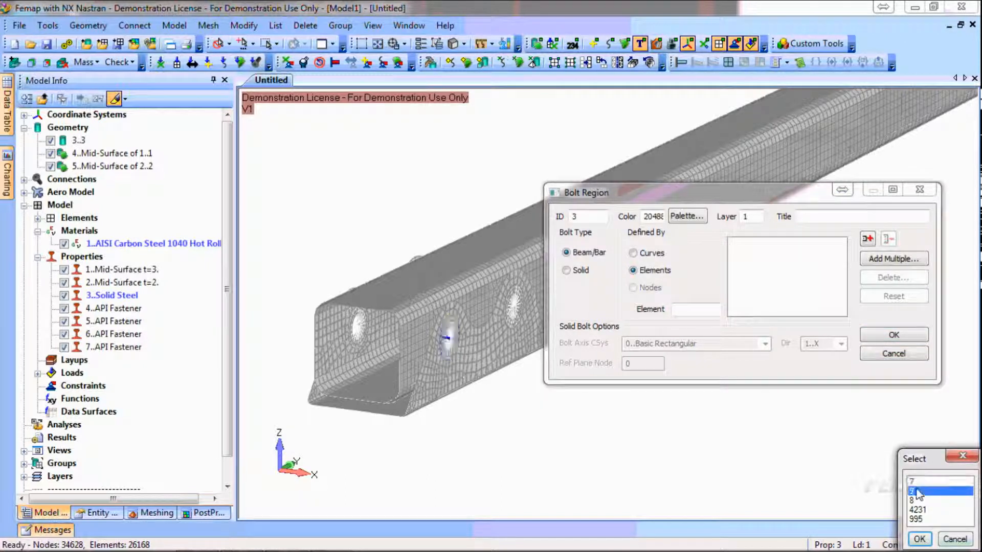
pyautogui.click(920, 540)
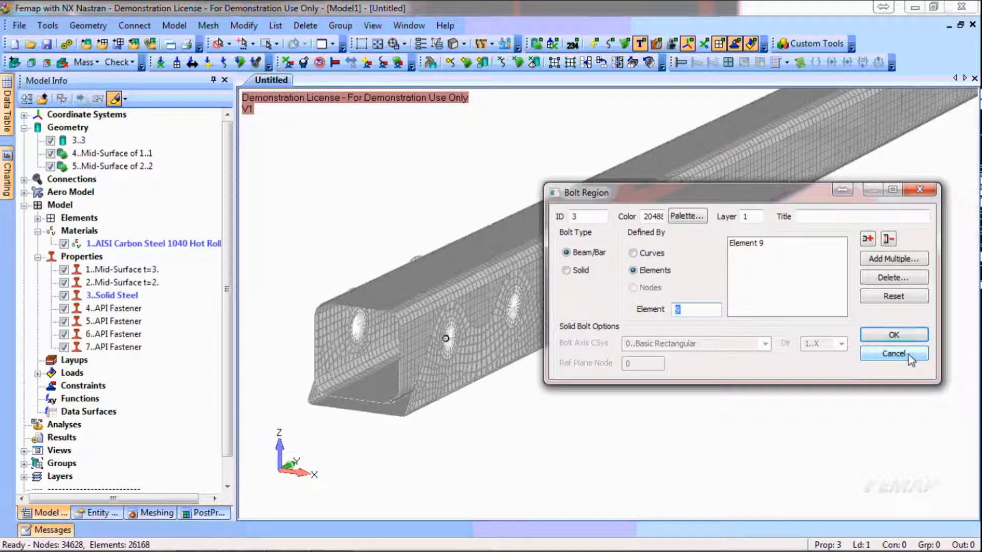
pyautogui.click(907, 355)
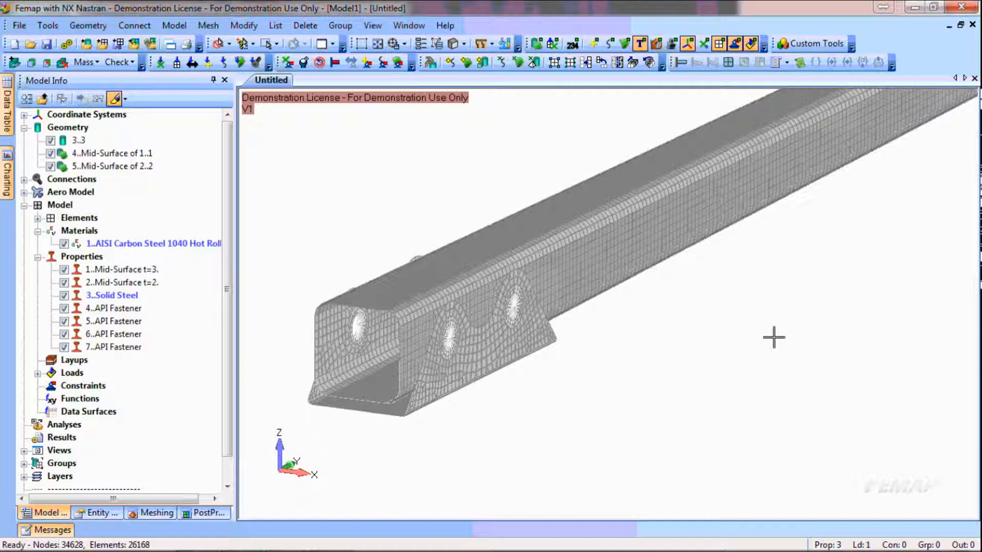
# Start a load on surfaces and select surfaces 75 and 62 inside the hole of the lug at the beam's far end
pyautogui.keyDown('ctrl'); pyautogui.moveTo(855, 209); pyautogui.dragTo(822, 251, button='middle'); pyautogui.keyUp('ctrl')
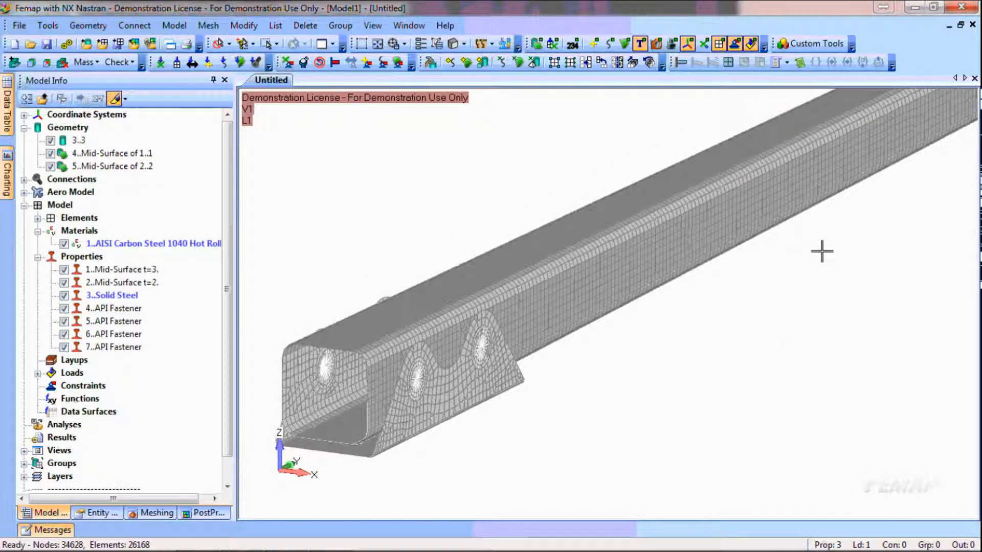
pyautogui.scroll(-3, 786, 254)
pyautogui.keyDown('ctrl'); pyautogui.moveTo(903, 204); pyautogui.dragTo(774, 268, button='middle'); pyautogui.keyUp('ctrl')
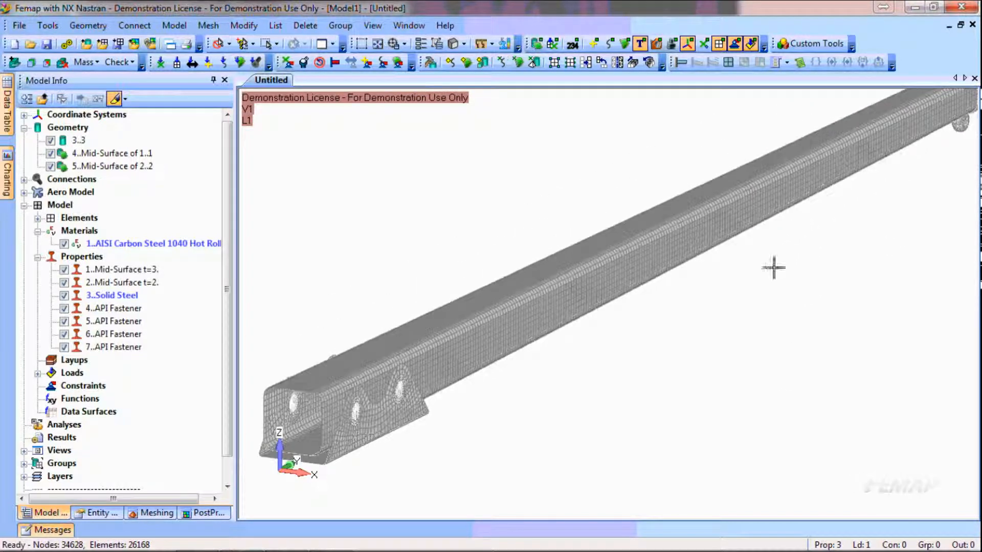
pyautogui.scroll(-1, 760, 289)
pyautogui.moveTo(764, 308)
pyautogui.mouseDown(button='middle')
pyautogui.moveTo(765, 296)
pyautogui.moveTo(745, 313)
pyautogui.mouseUp(button='middle')
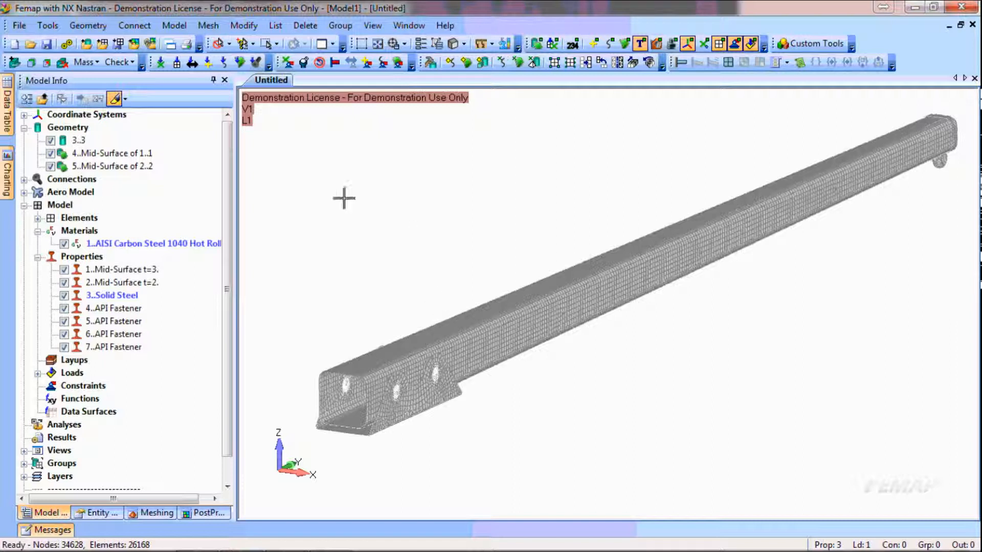
pyautogui.click(239, 62)
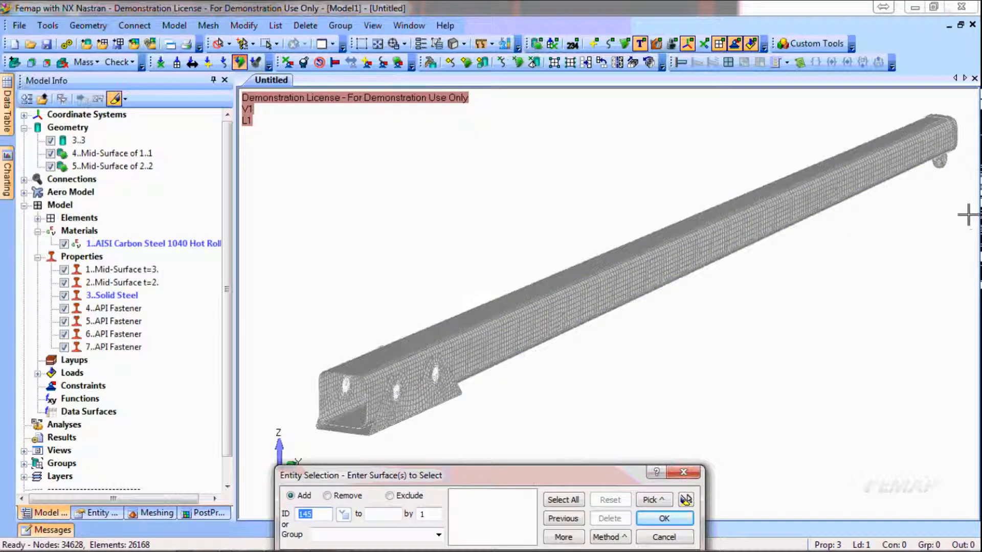
pyautogui.scroll(8, 784, 240)
pyautogui.scroll(8, 768, 152)
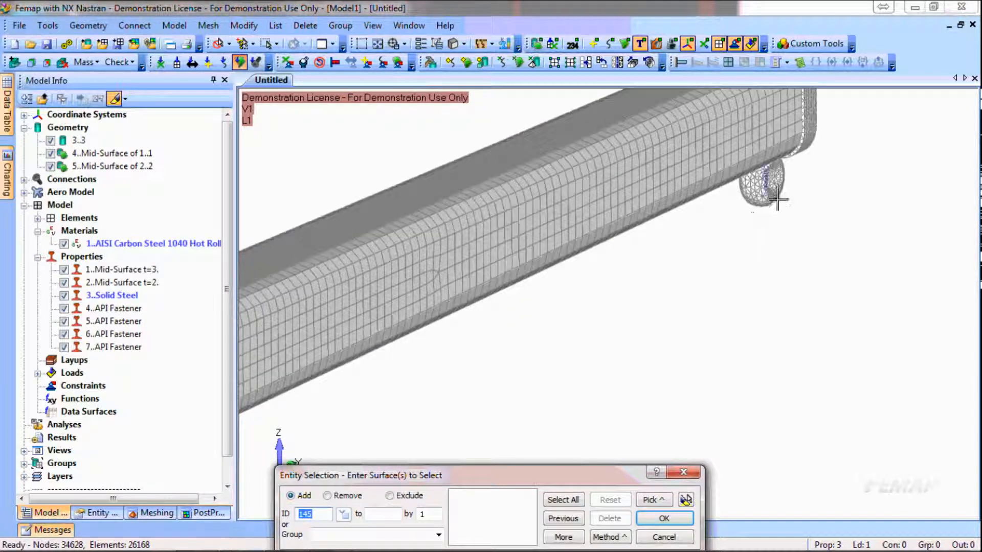
pyautogui.click(779, 192)
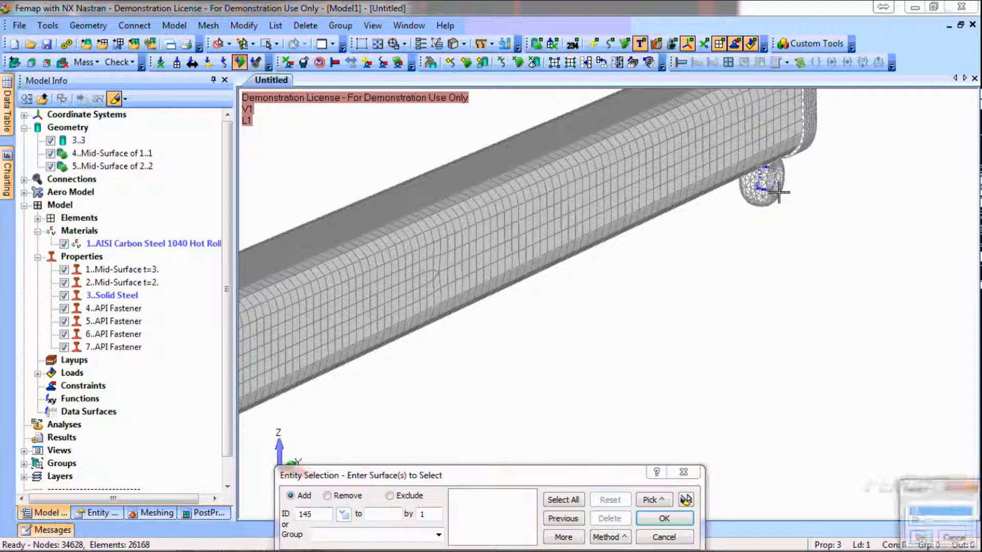
pyautogui.press('Return')
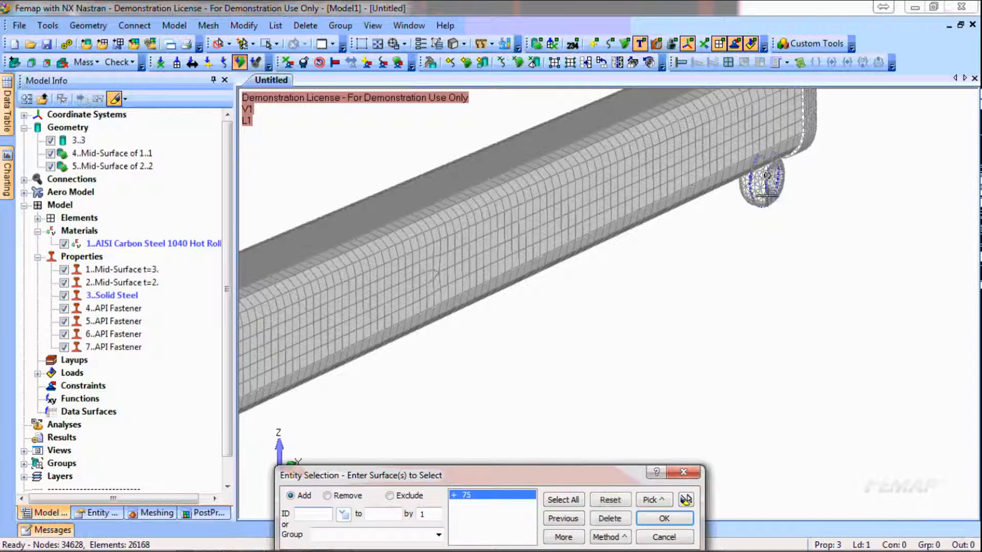
pyautogui.click(766, 190)
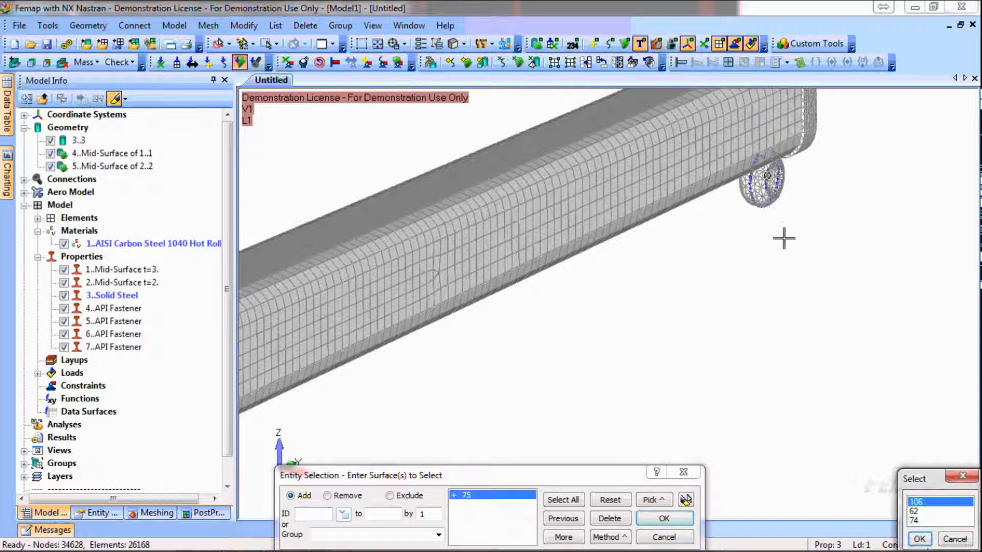
pyautogui.click(914, 512)
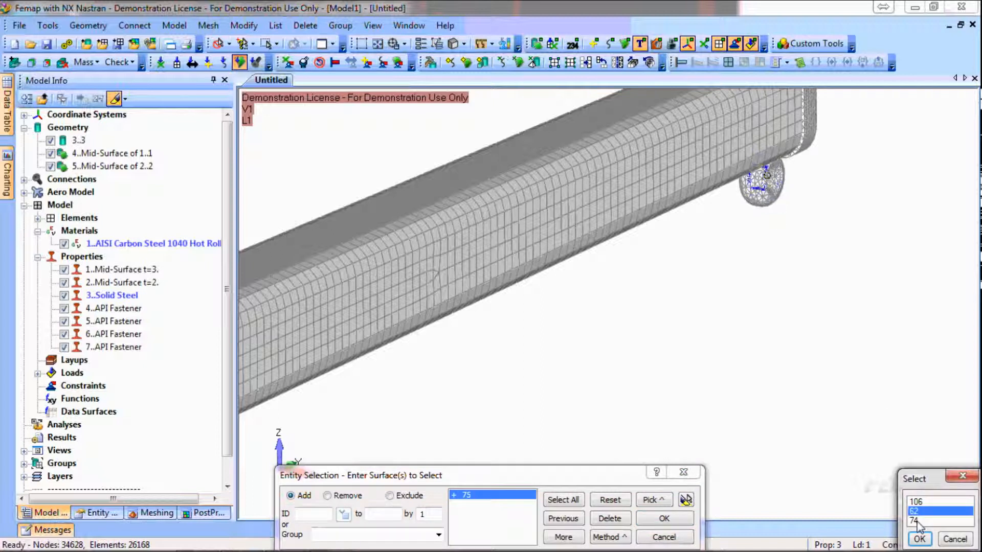
pyautogui.click(919, 540)
pyautogui.click(686, 500)
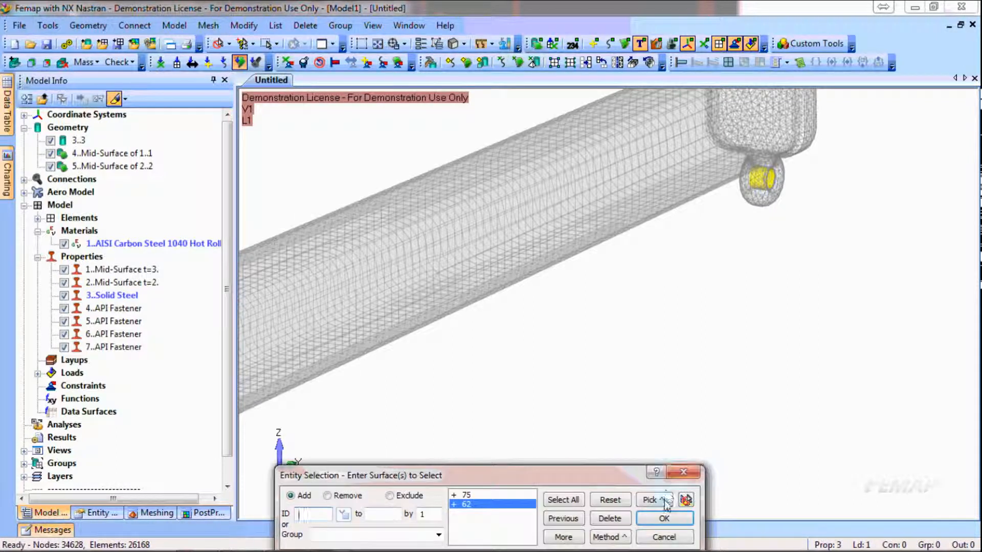
pyautogui.click(663, 519)
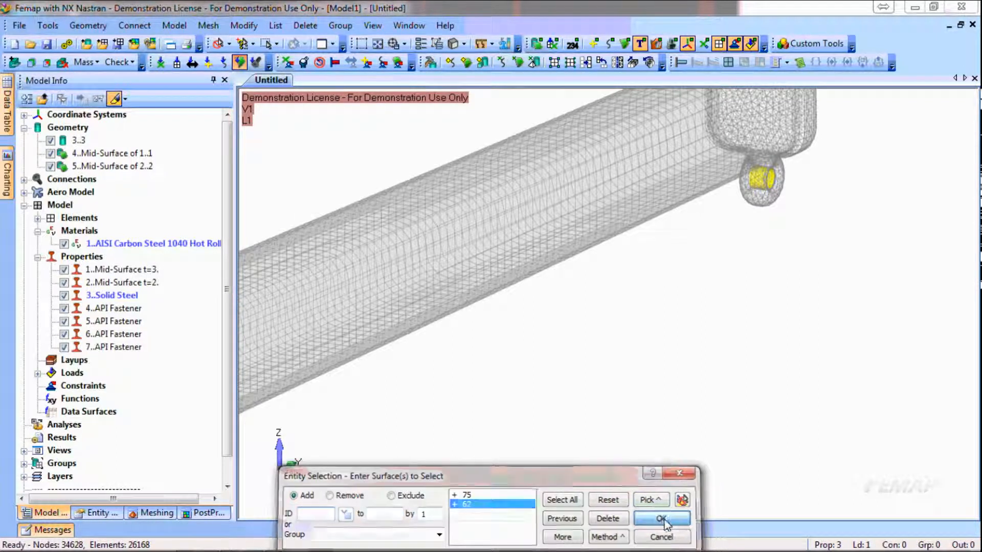
# Apply a constant force with an FZ component of -1750 to the selected hole surfaces and finish creating surface loads
pyautogui.moveTo(444, 250); pyautogui.dragTo(533, 198)
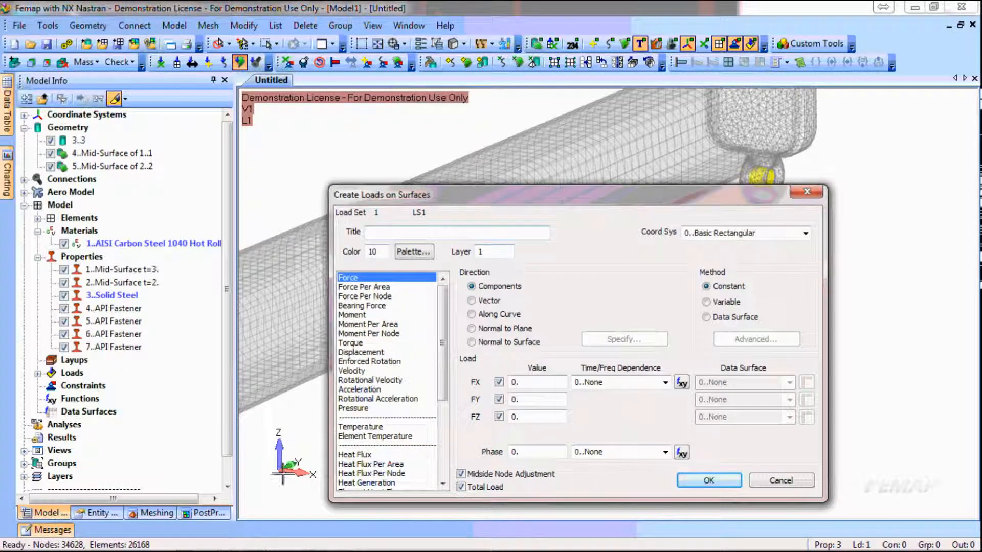
pyautogui.moveTo(544, 420); pyautogui.dragTo(484, 416)
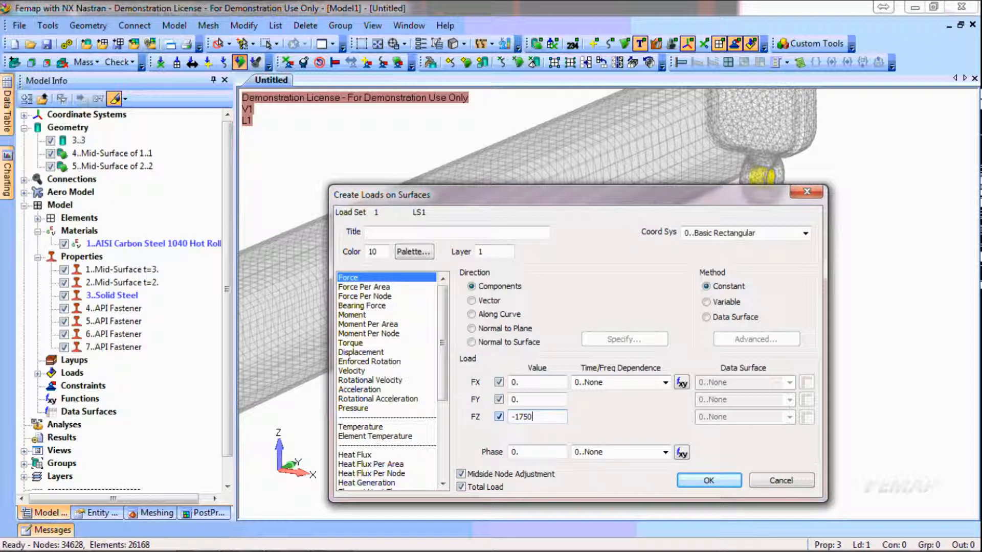
pyautogui.press('Return')
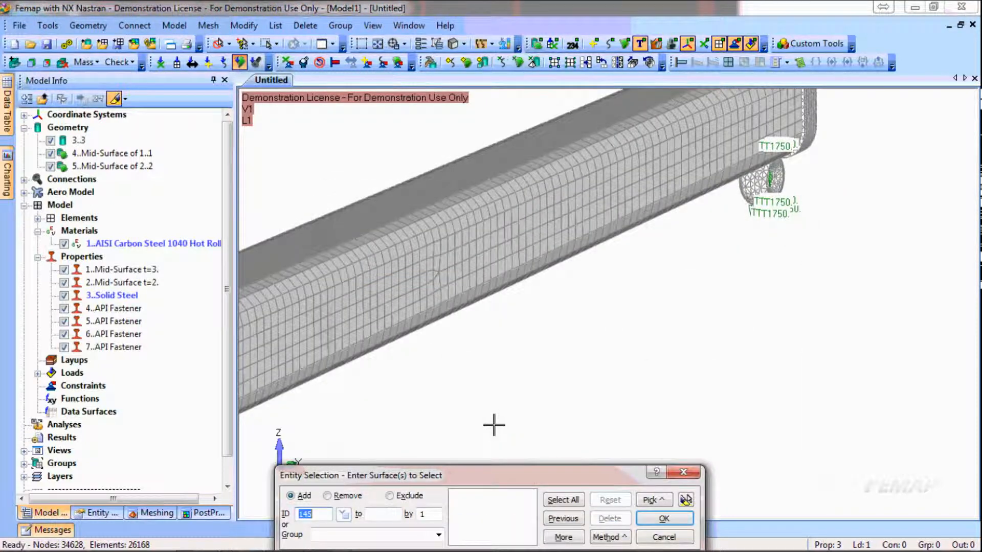
pyautogui.press('Escape')
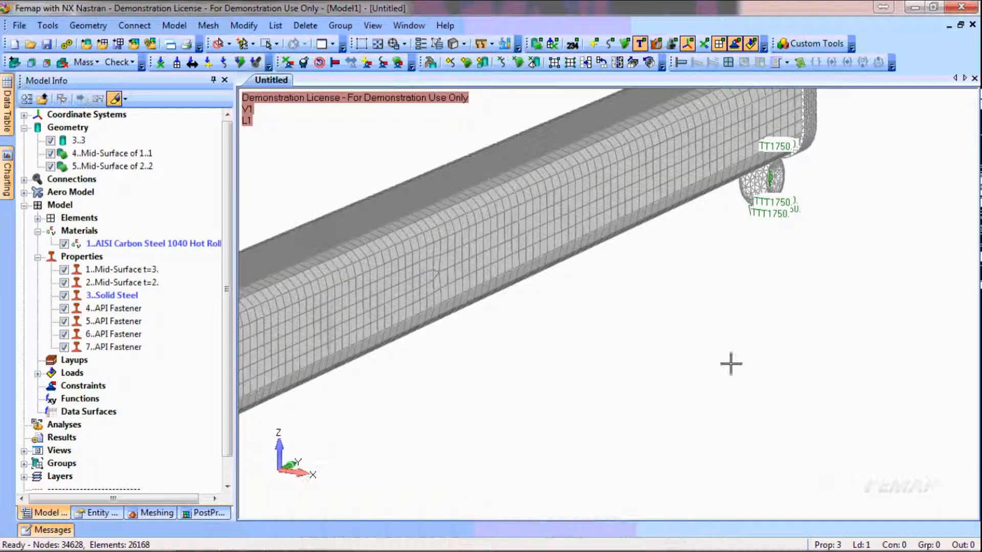
# Duplicate load set LS1 in the model tree
pyautogui.scroll(-3, 824, 362)
pyautogui.scroll(-2, 780, 356)
pyautogui.keyDown('ctrl'); pyautogui.moveTo(537, 420); pyautogui.dragTo(686, 387, button='middle'); pyautogui.keyUp('ctrl')
pyautogui.moveTo(772, 375); pyautogui.dragTo(741, 369, button='middle')
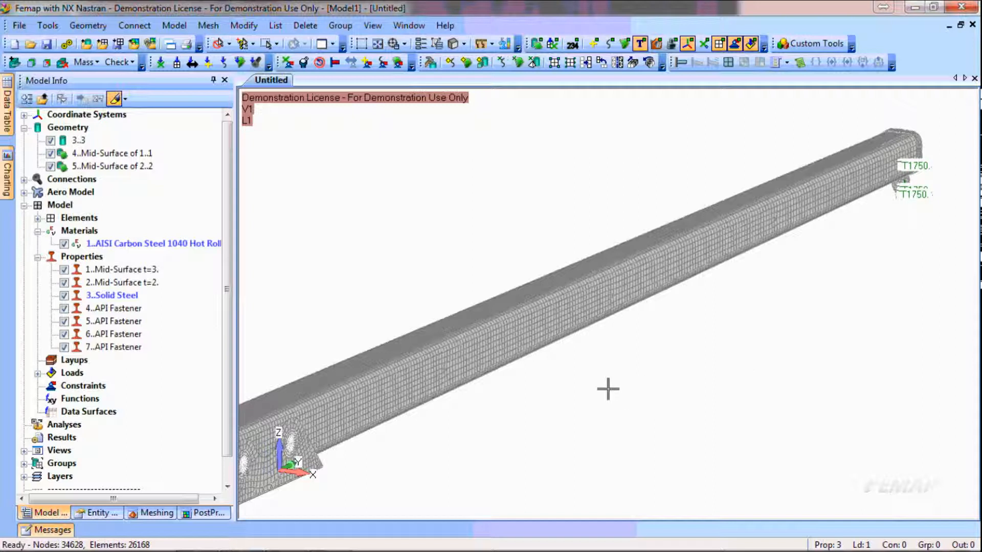
pyautogui.click(37, 373)
pyautogui.rightClick(85, 386)
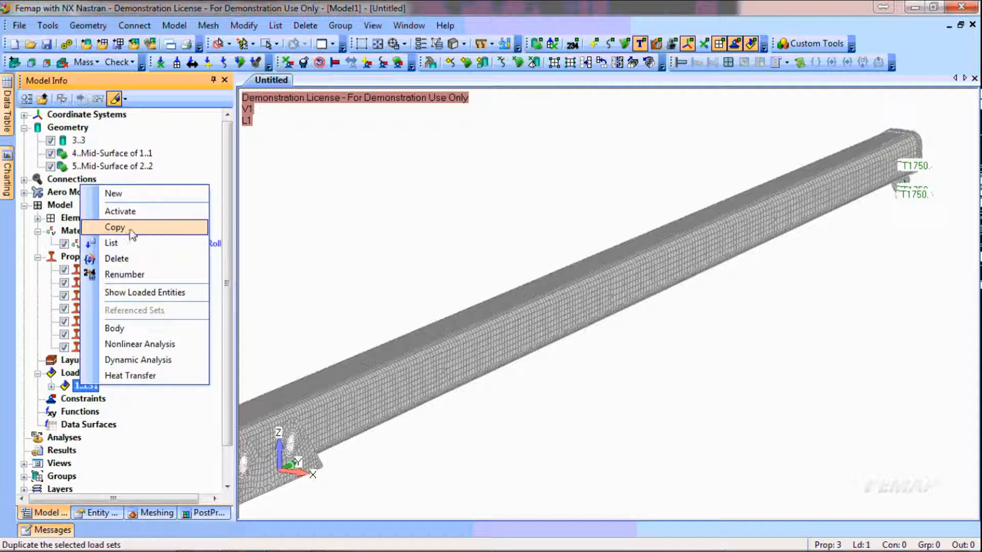
pyautogui.click(129, 228)
# Rename the duplicated load set, number 2, as "Lift with Rotation"
pyautogui.click(87, 399)
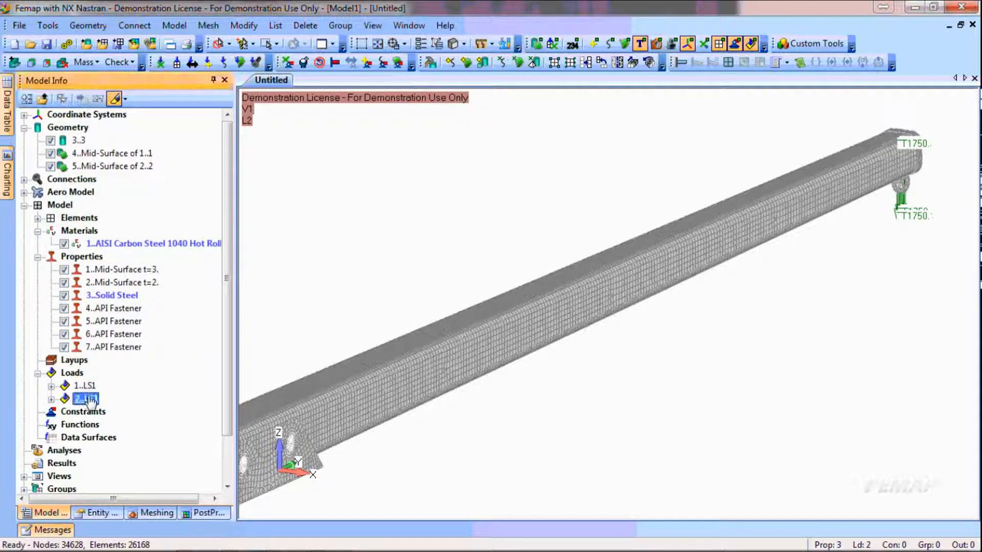
pyautogui.click(87, 399)
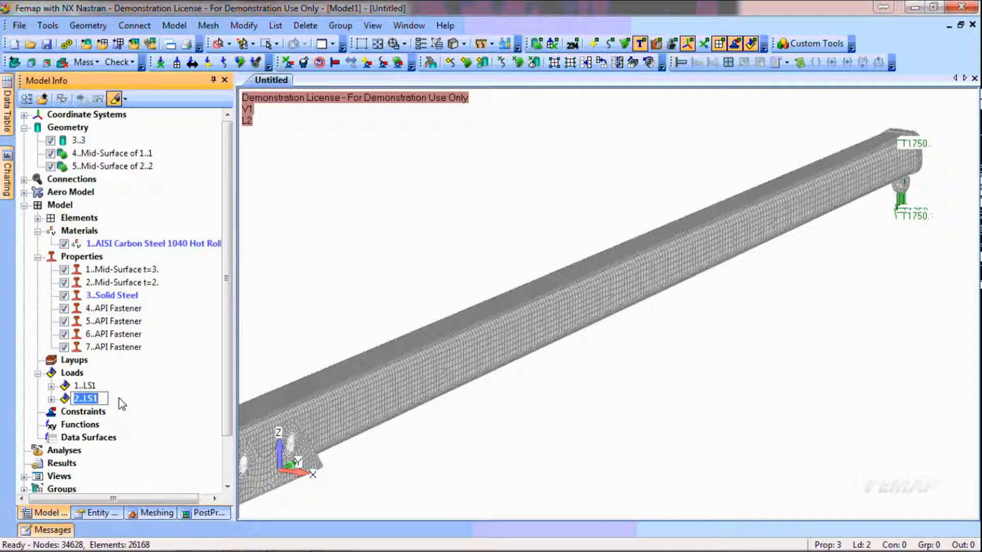
pyautogui.write('Lift with Rotation')
pyautogui.press('Return')
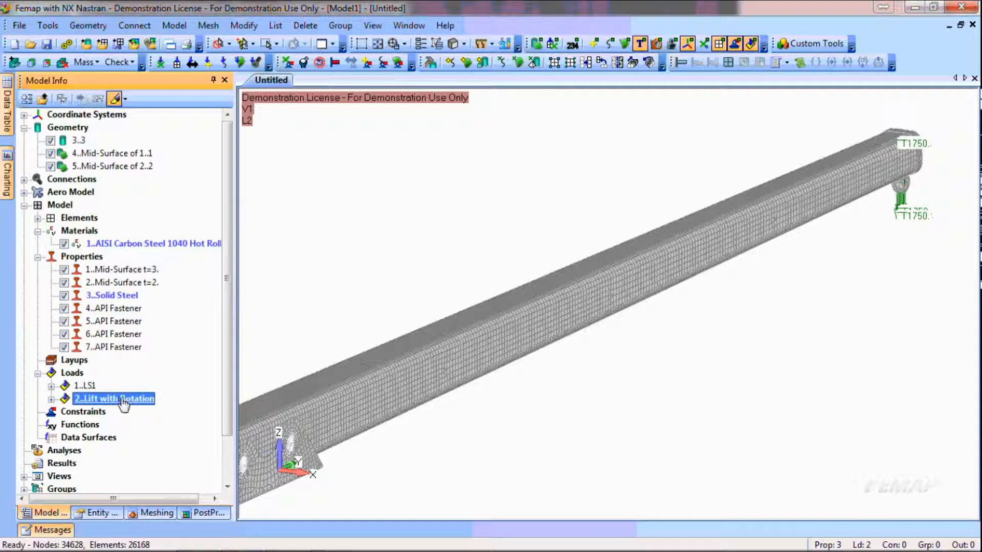
# Rename the original load set, number 1, as "Lift"
pyautogui.click(91, 387)
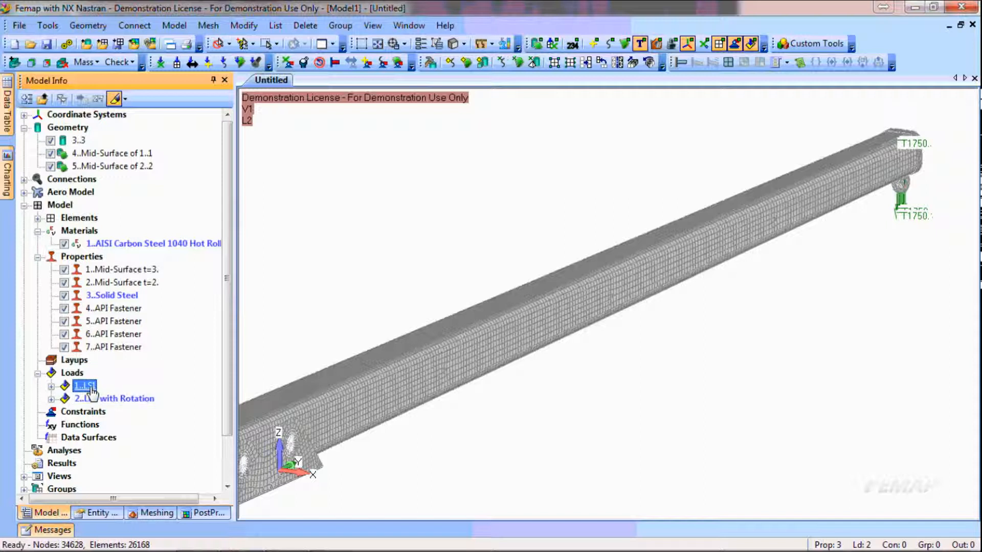
pyautogui.click(88, 387)
pyautogui.write('L')
pyautogui.press('Return')
# Edit the Total Force on Surfaces load in the Lift with Rotation set, giving it an FX component of 500
pyautogui.click(52, 399)
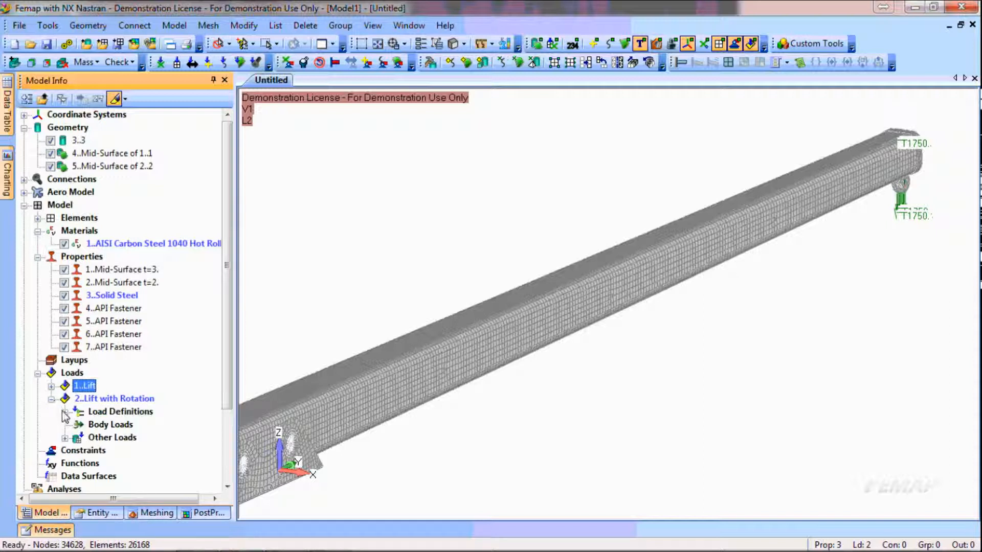
pyautogui.click(65, 411)
pyautogui.click(146, 425)
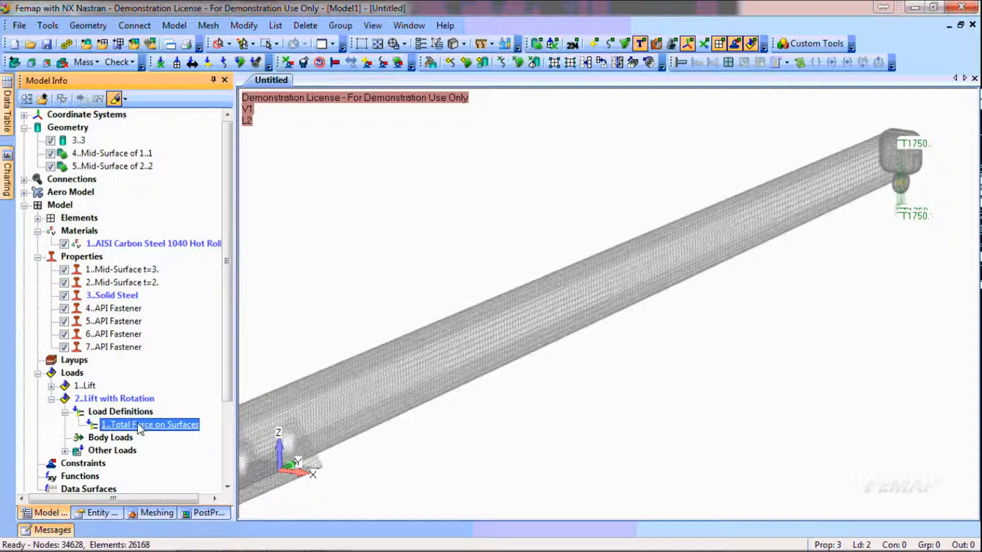
pyautogui.rightClick(140, 429)
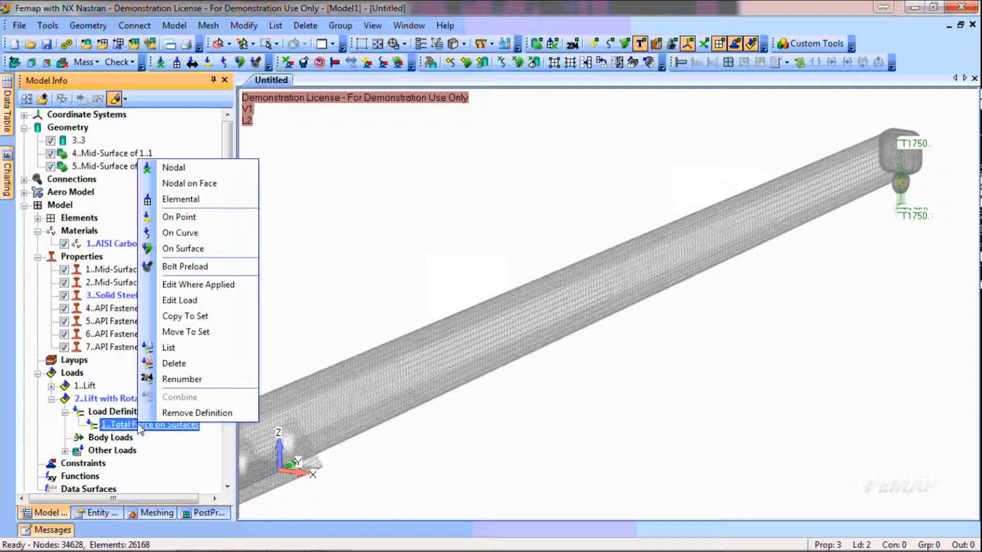
pyautogui.click(179, 300)
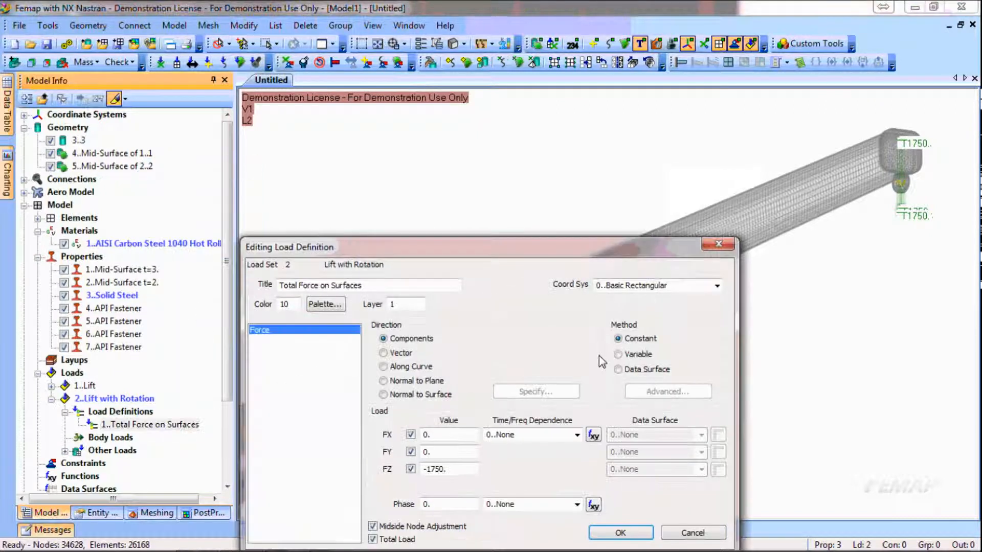
pyautogui.doubleClick(449, 436)
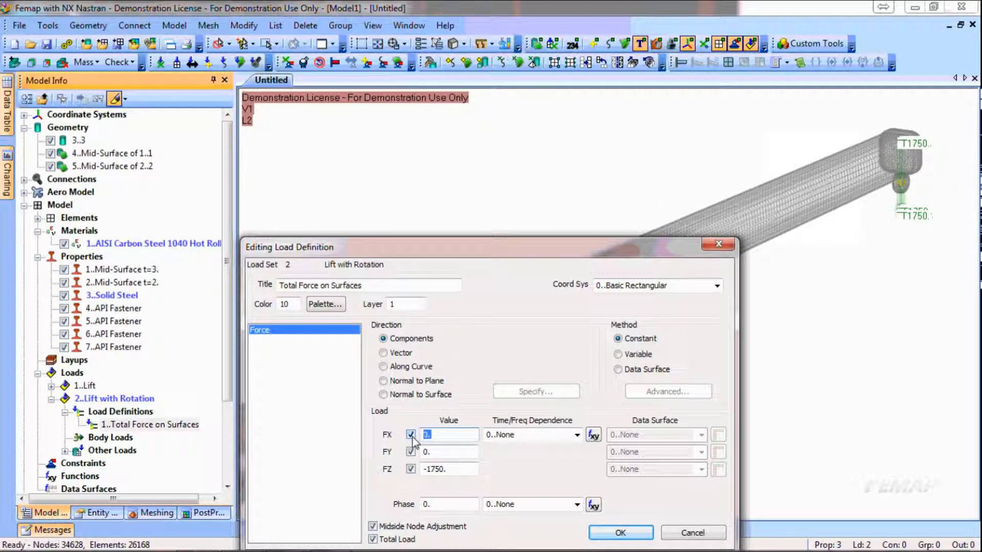
pyautogui.moveTo(541, 240); pyautogui.dragTo(626, 221)
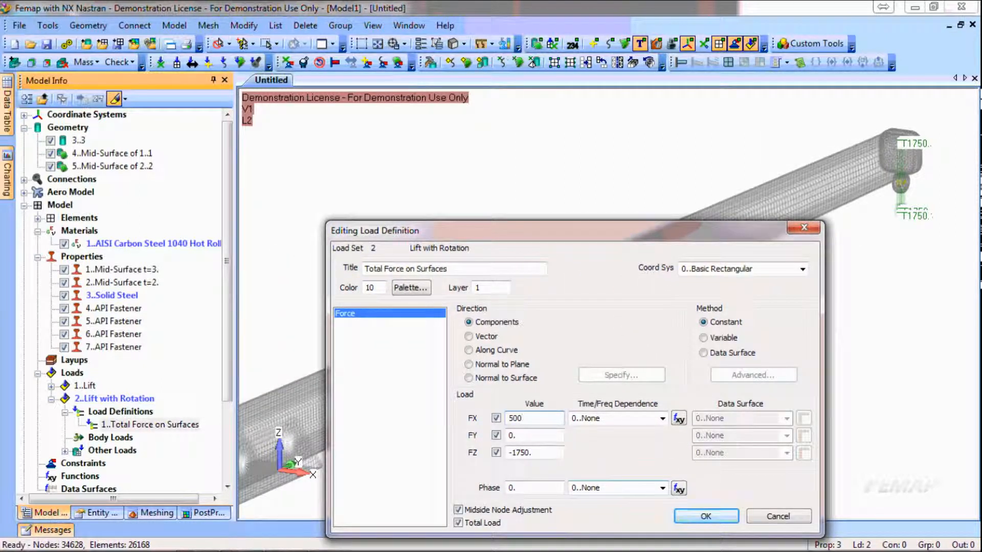
pyautogui.press('Tab')
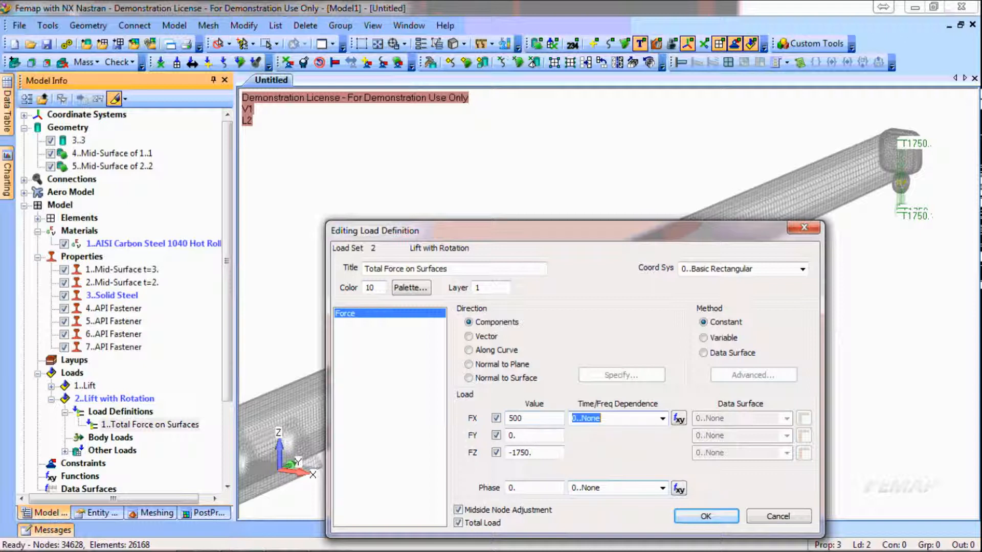
pyautogui.click(721, 517)
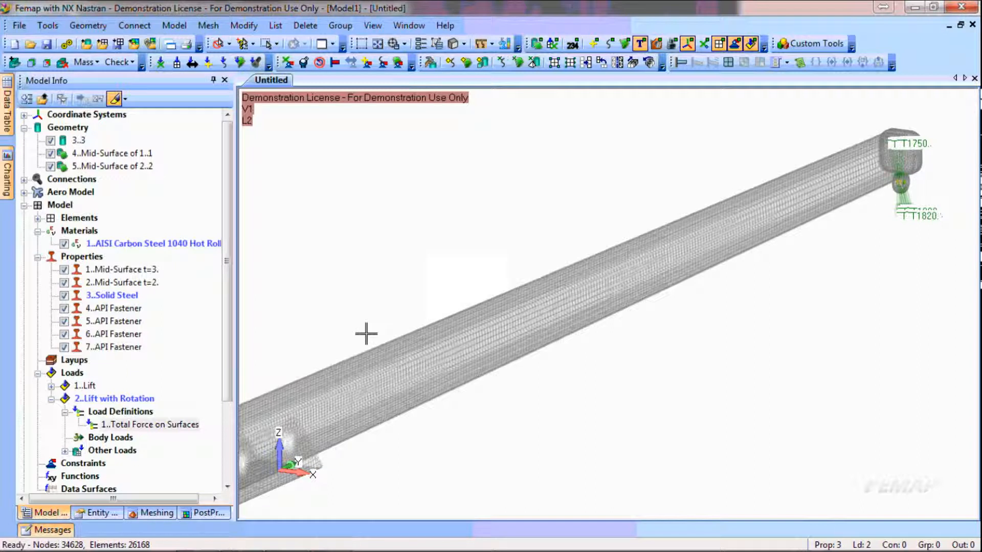
# Activate the Lift load set and collapse both load sets in the model tree
pyautogui.doubleClick(86, 387)
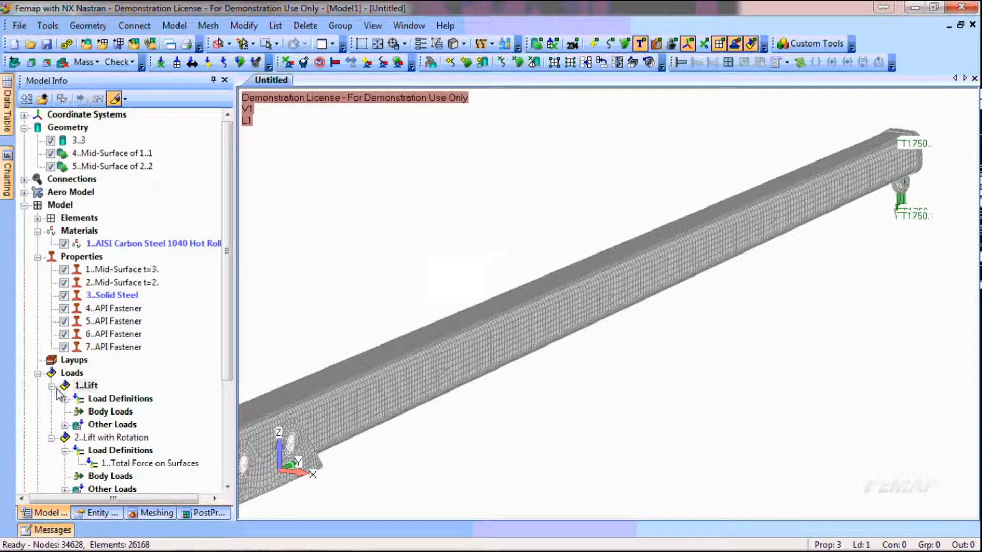
pyautogui.click(51, 386)
pyautogui.click(52, 399)
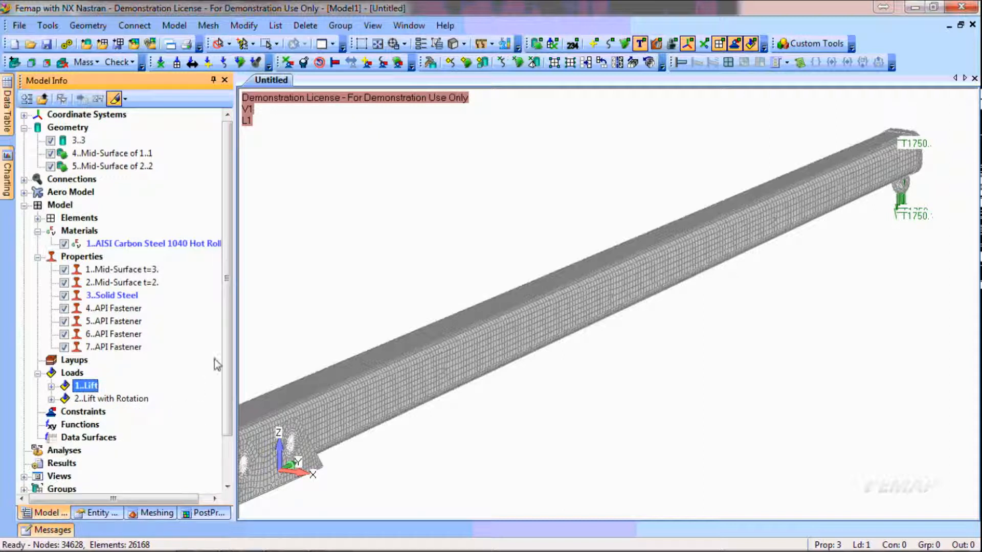
# Create an untitled load set with ID 3 of the Nastran LOAD Combination type
pyautogui.moveTo(229, 354); pyautogui.dragTo(229, 397)
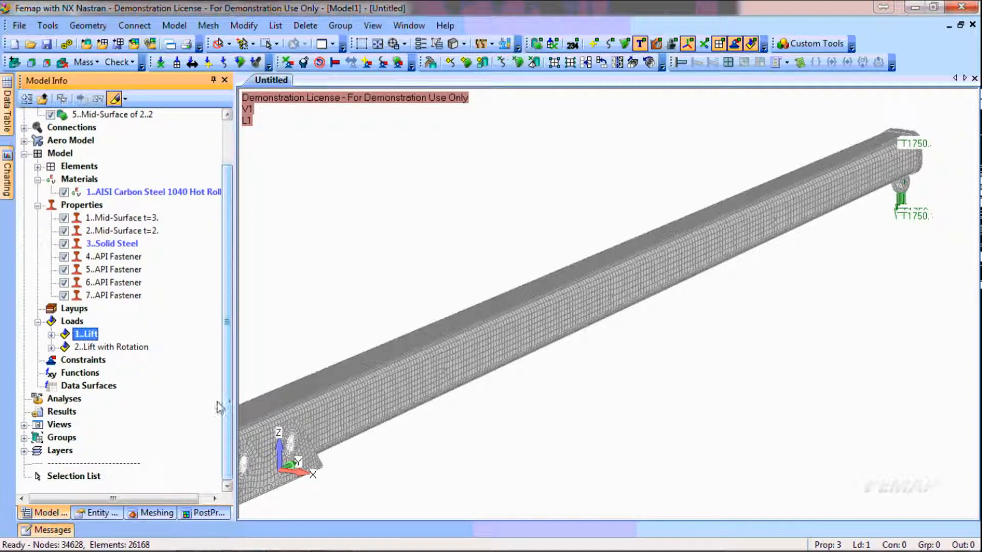
pyautogui.rightClick(73, 323)
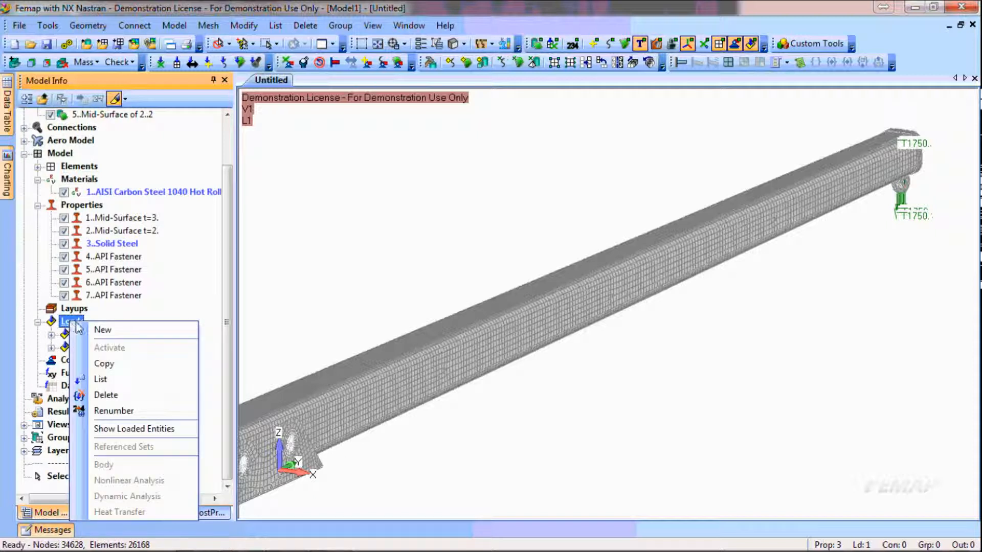
pyautogui.click(102, 330)
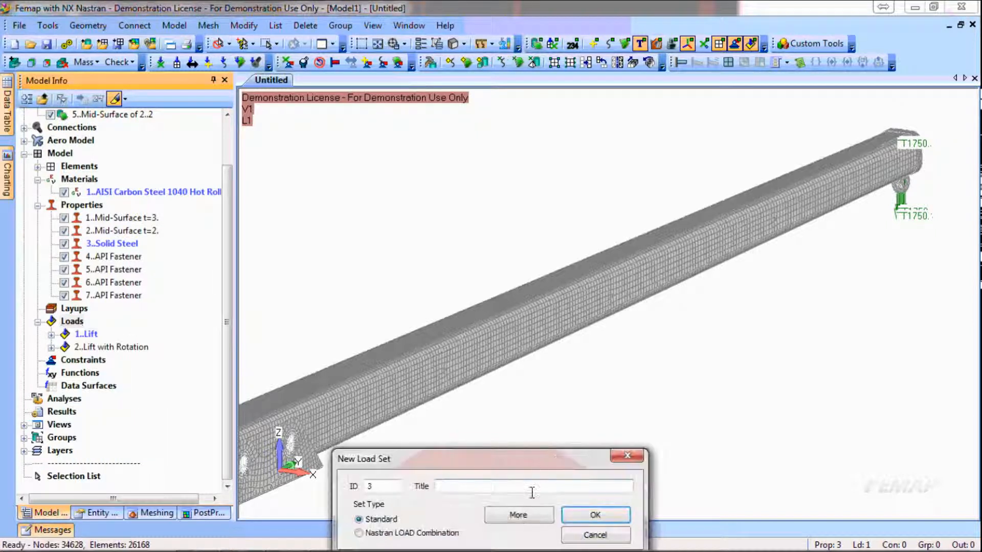
pyautogui.click(384, 533)
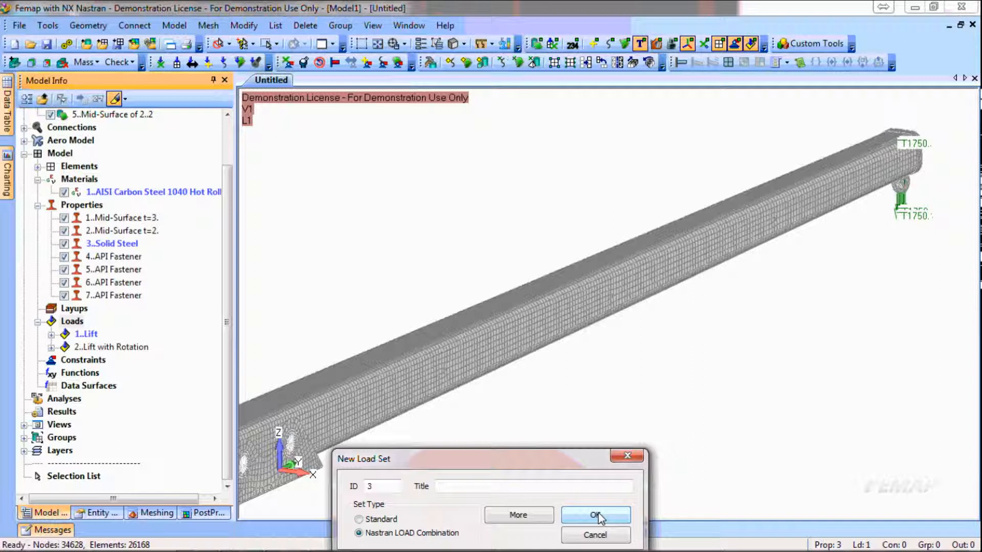
pyautogui.click(598, 515)
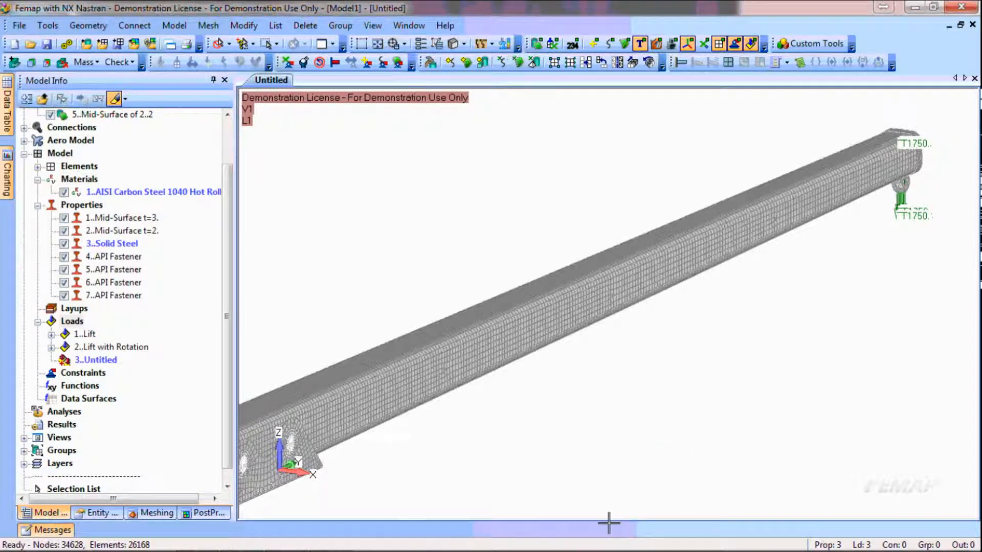
# Reference Lift with a scale factor of 1 and Lift with Rotation with a scale factor of 1.5 in the combination set
pyautogui.rightClick(94, 360)
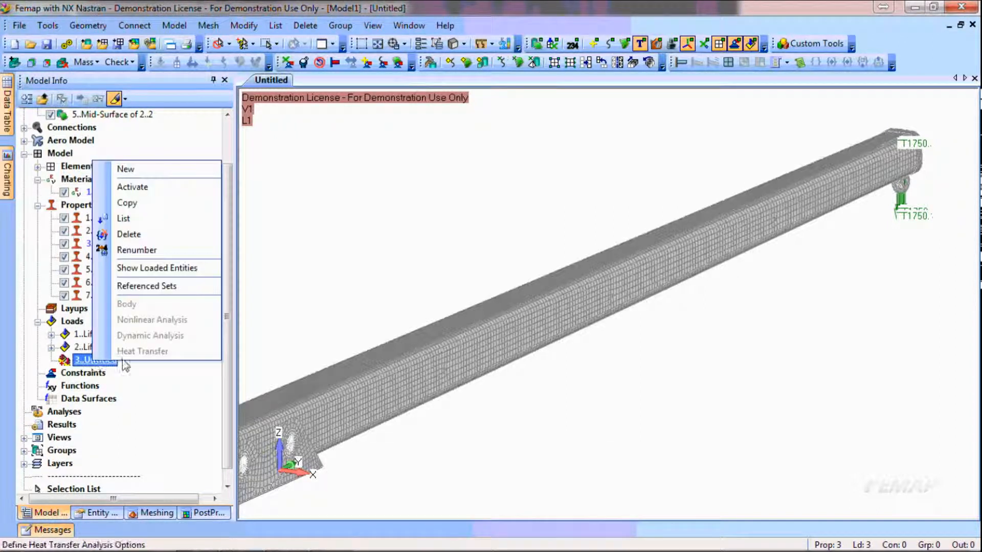
pyautogui.click(162, 286)
pyautogui.click(309, 230)
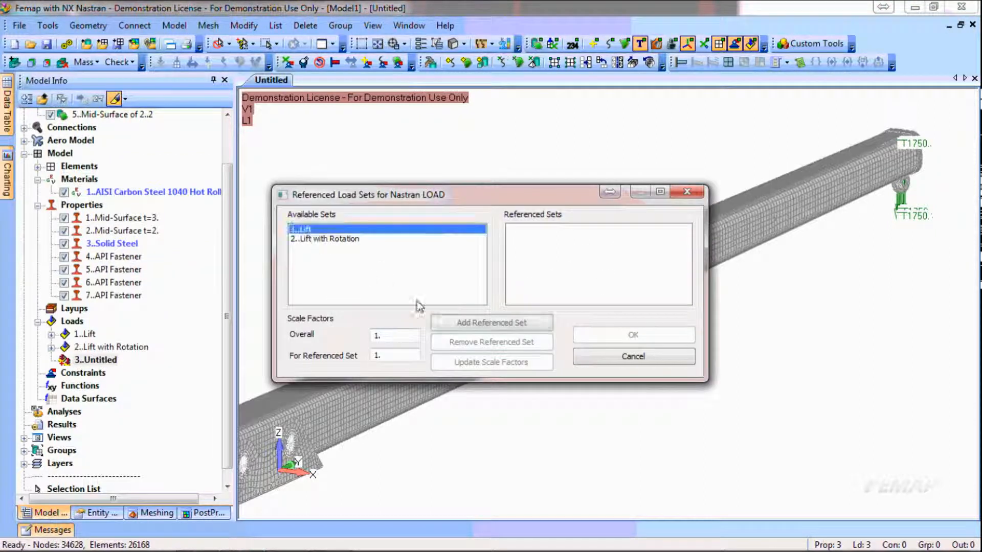
pyautogui.click(546, 323)
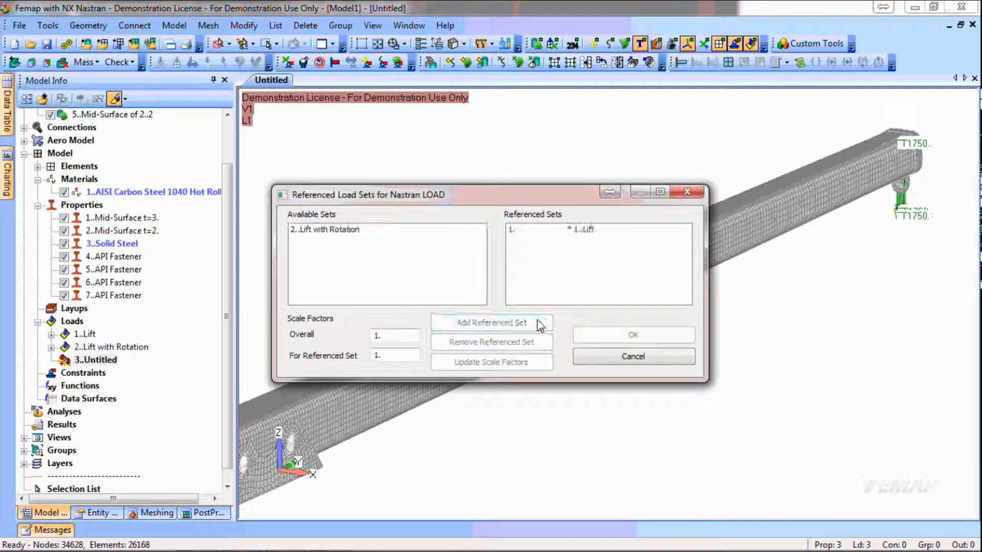
pyautogui.click(335, 230)
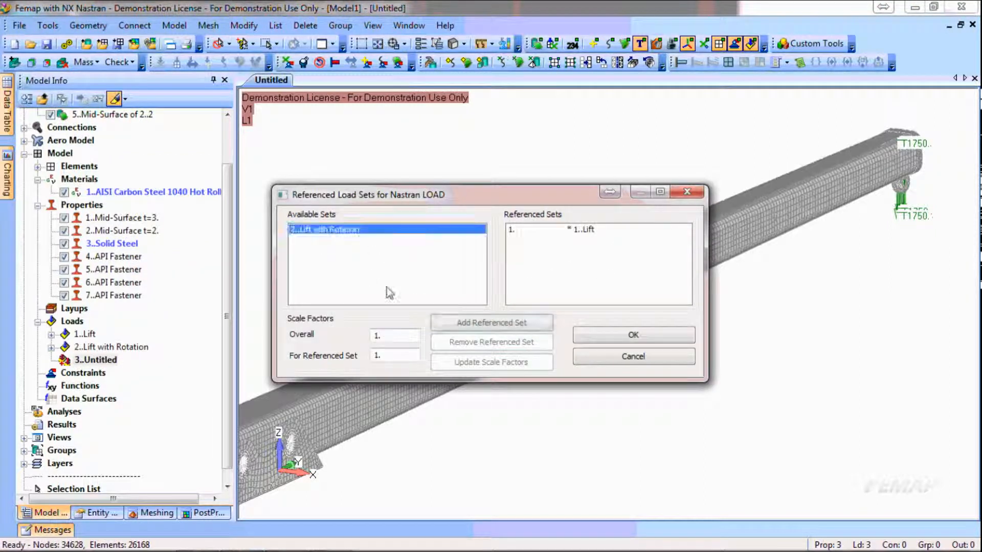
pyautogui.click(407, 362)
pyautogui.write('5')
pyautogui.click(474, 323)
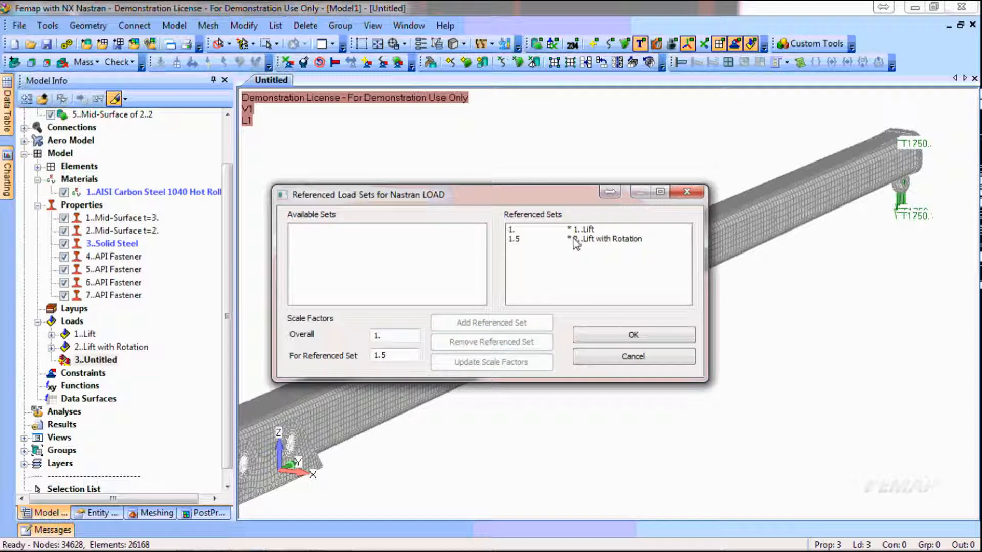
pyautogui.click(647, 335)
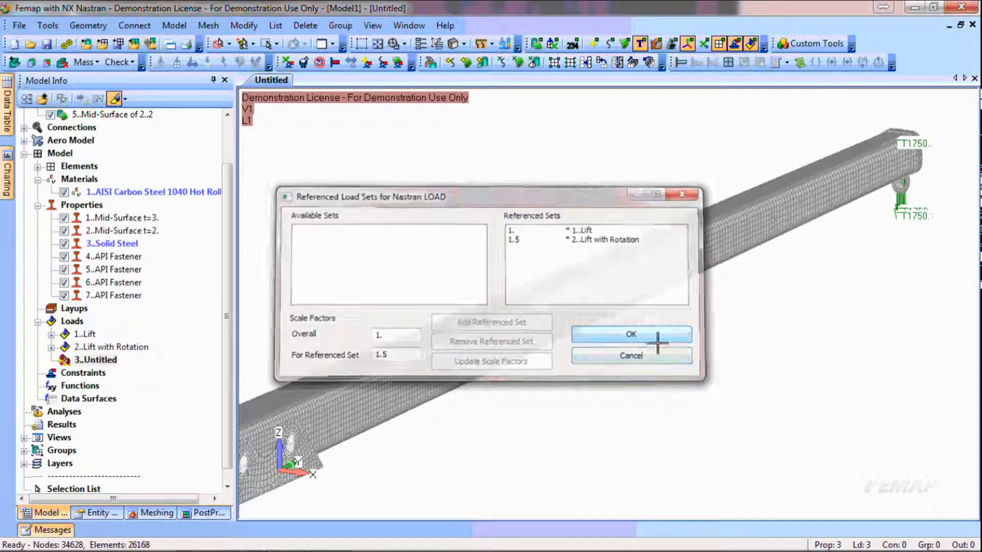
# Delete the untitled load combination set, number 3
pyautogui.rightClick(101, 360)
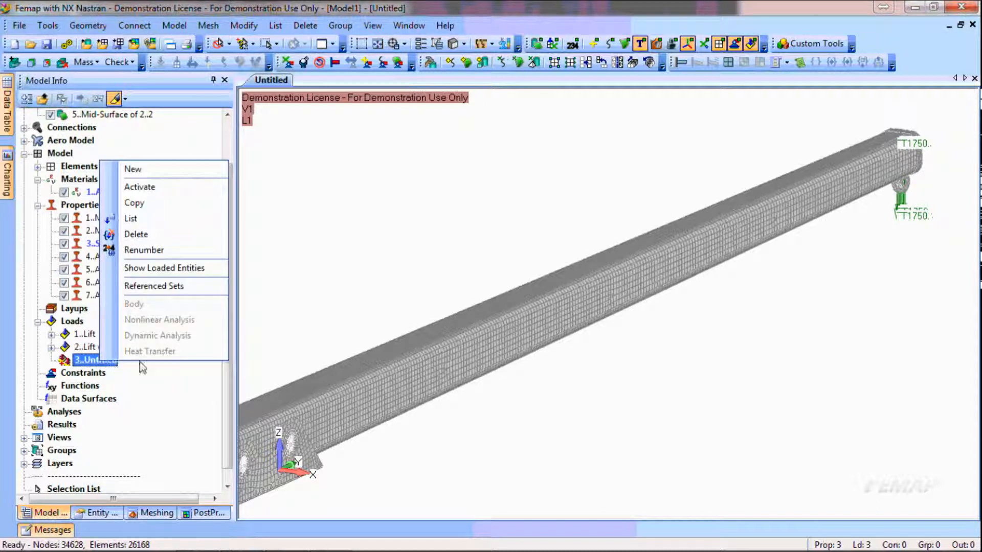
pyautogui.click(134, 234)
pyautogui.click(554, 300)
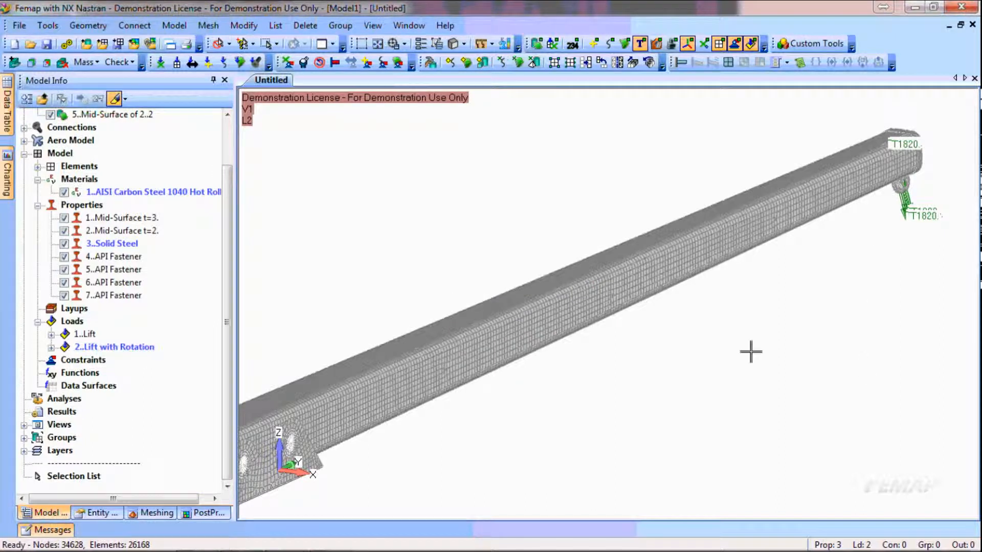
# Create a constraint set titled "CS1" for constraining surfaces
pyautogui.scroll(-1, 691, 355)
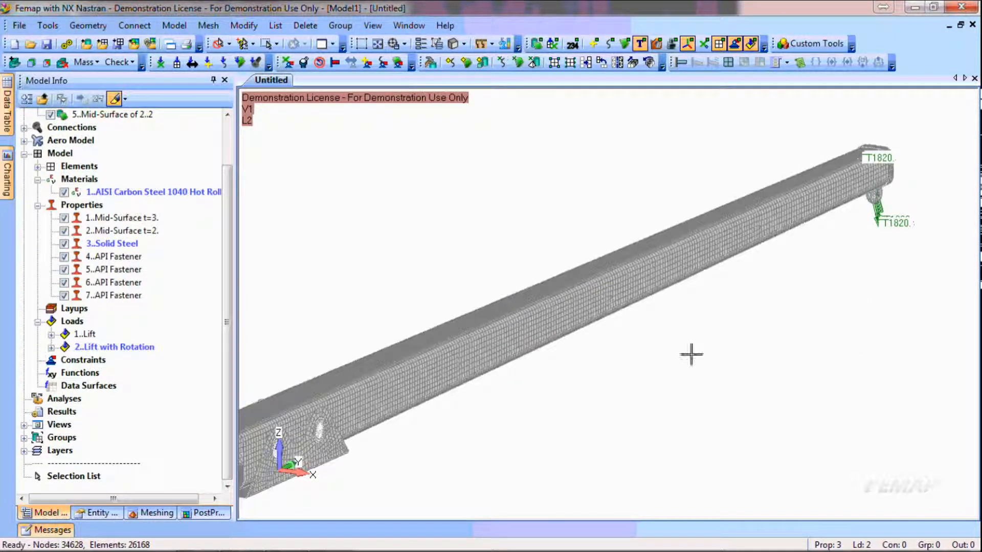
pyautogui.keyDown('ctrl'); pyautogui.moveTo(579, 394); pyautogui.dragTo(646, 351, button='middle'); pyautogui.keyUp('ctrl')
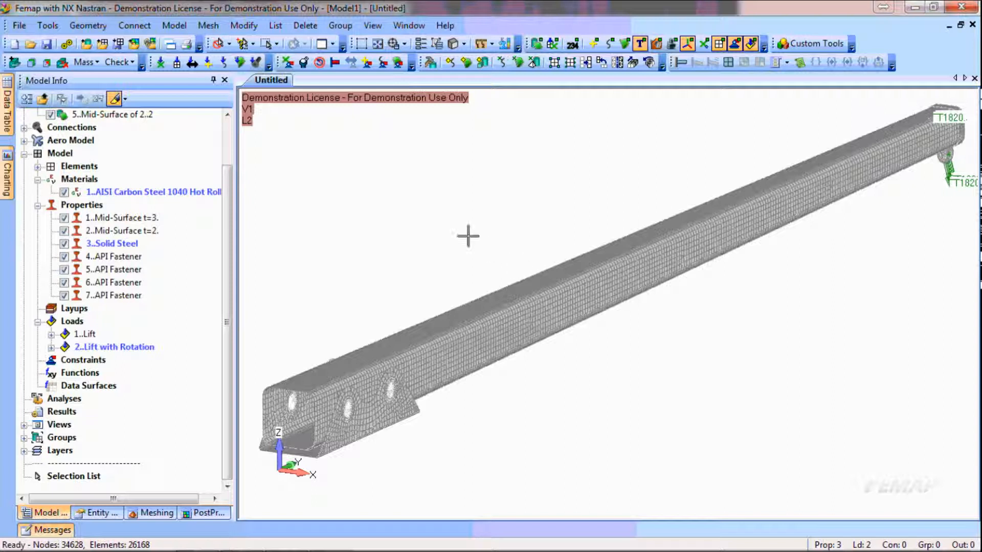
pyautogui.click(393, 68)
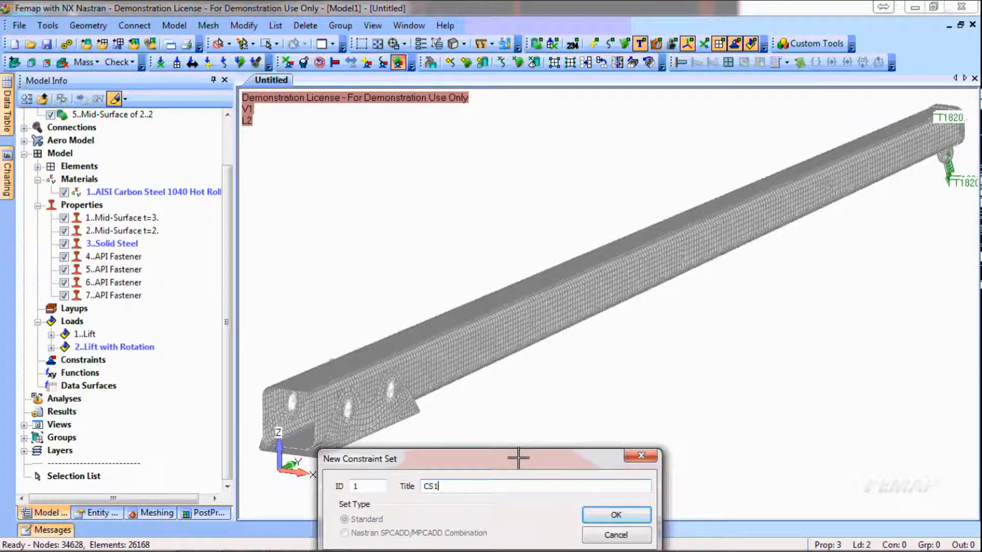
pyautogui.press('Return')
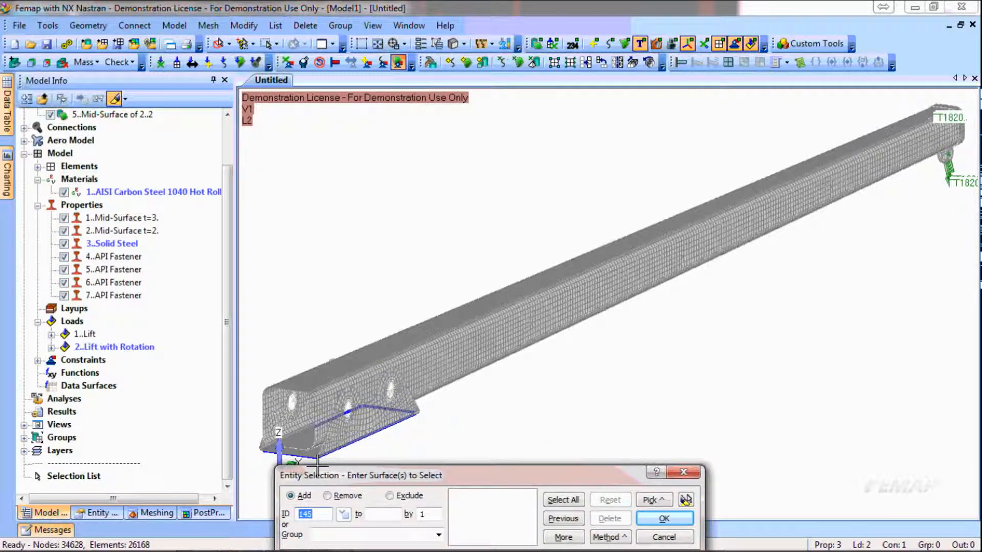
# Apply a Fixed constraint titled "Grounded" to the bottom surface of the bracket at the beam's near end
pyautogui.click(338, 432)
pyautogui.click(664, 518)
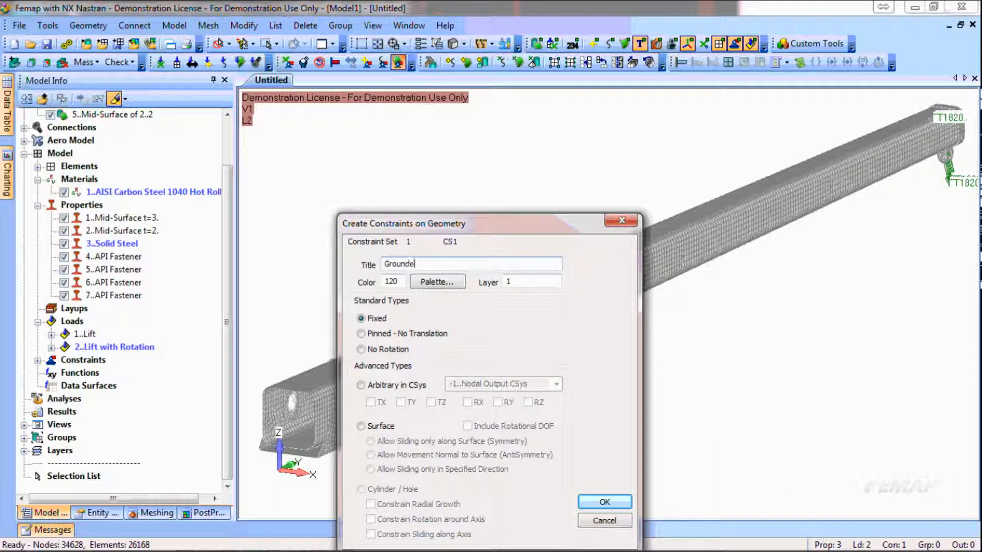
pyautogui.press('Return')
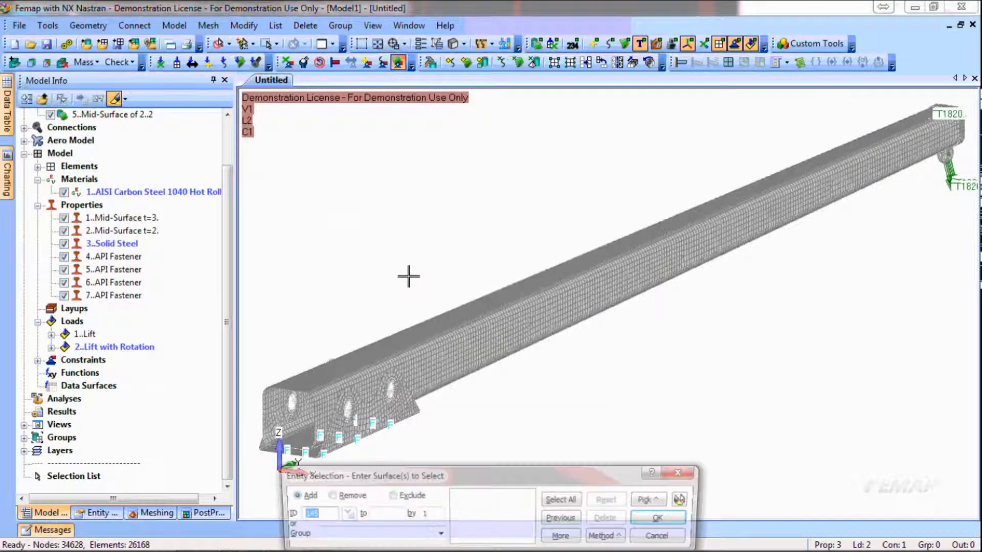
pyautogui.press('Escape')
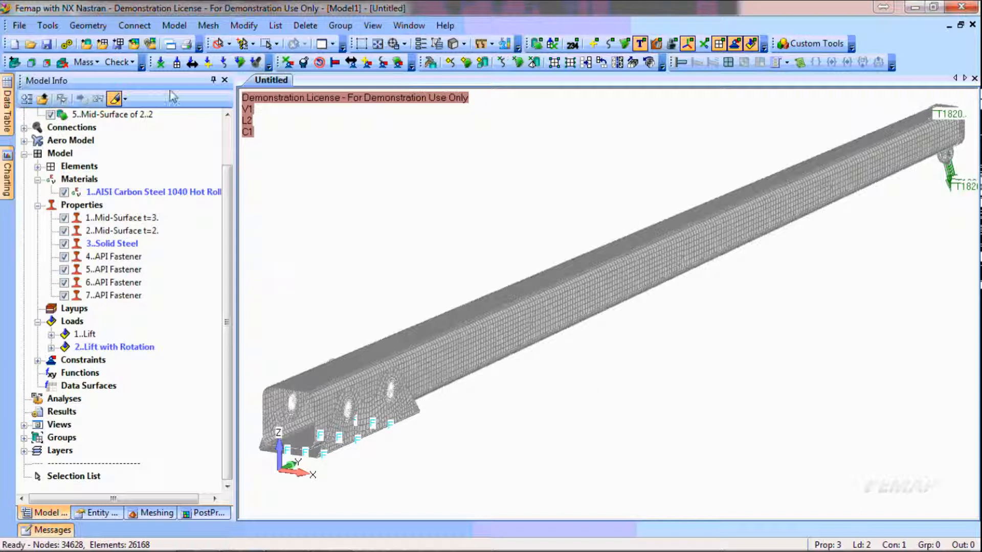
# Create an analysis set with NX Nastran as the analysis program and Static as the analysis type
pyautogui.click(66, 45)
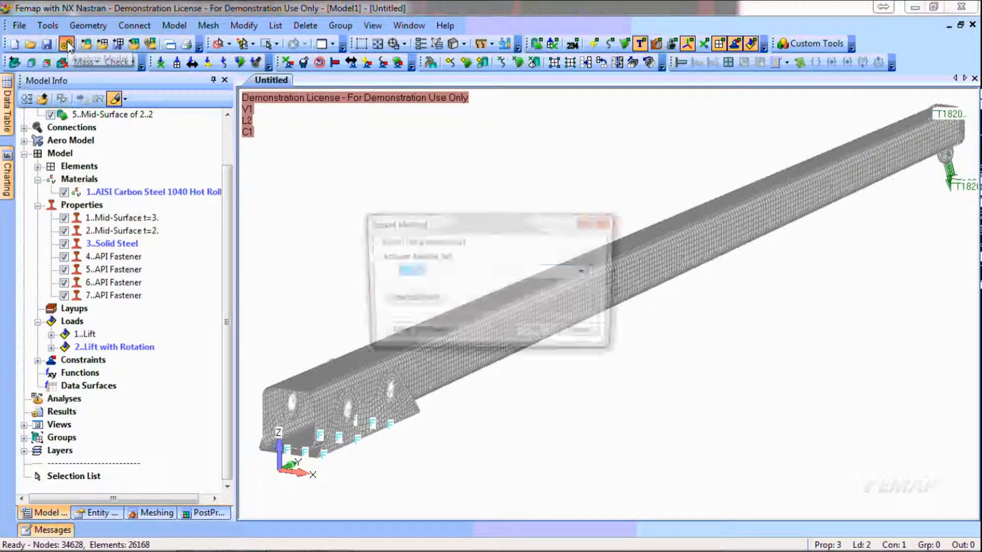
pyautogui.click(421, 300)
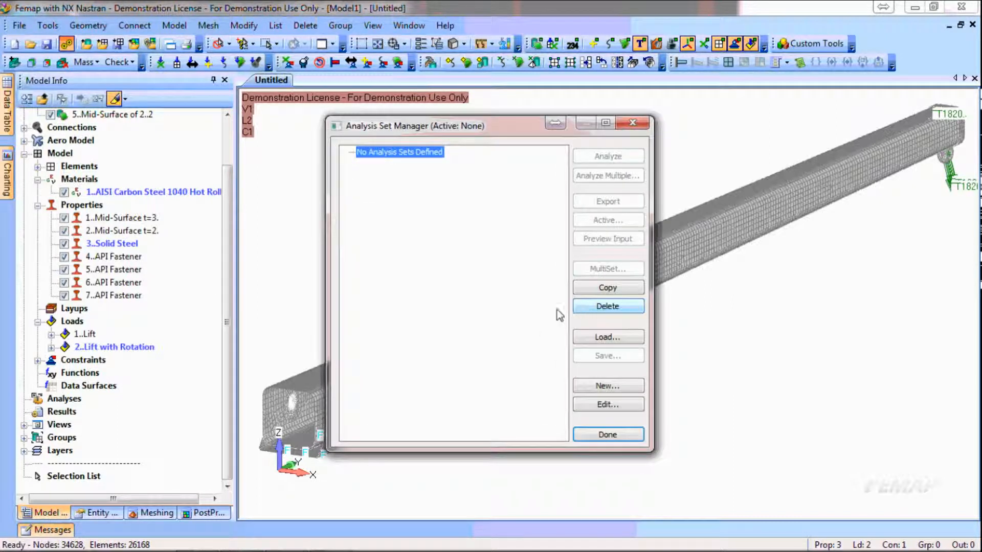
pyautogui.click(609, 385)
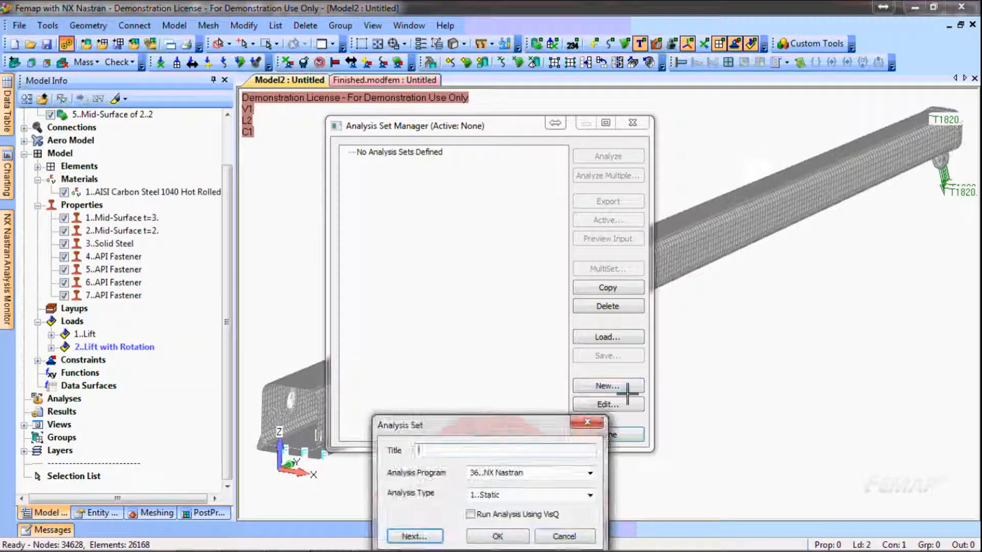
pyautogui.click(589, 473)
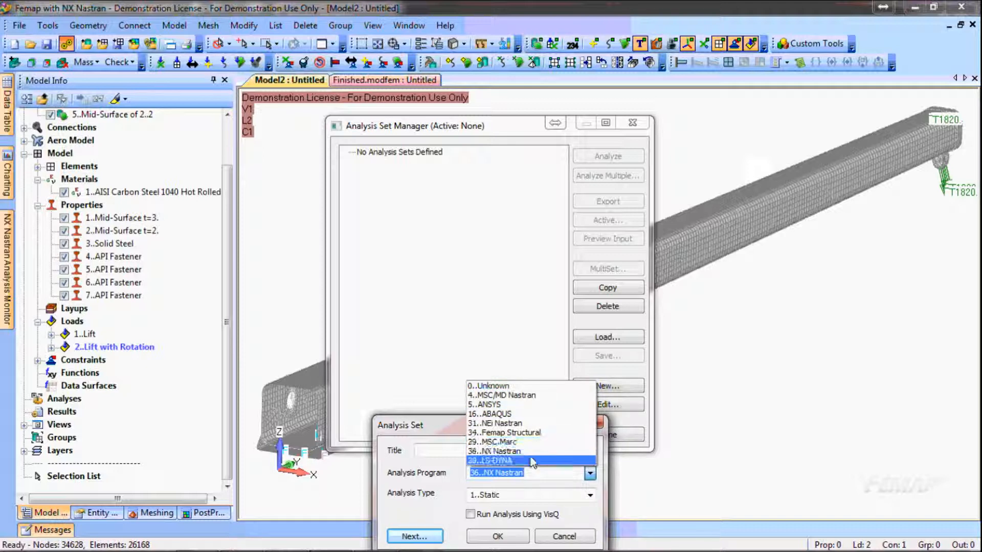
pyautogui.click(453, 427)
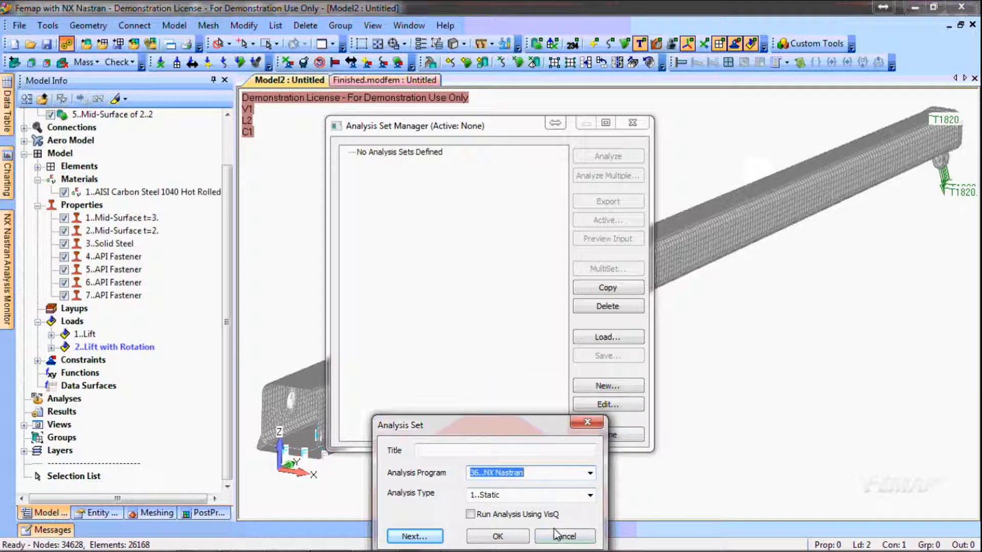
pyautogui.click(497, 536)
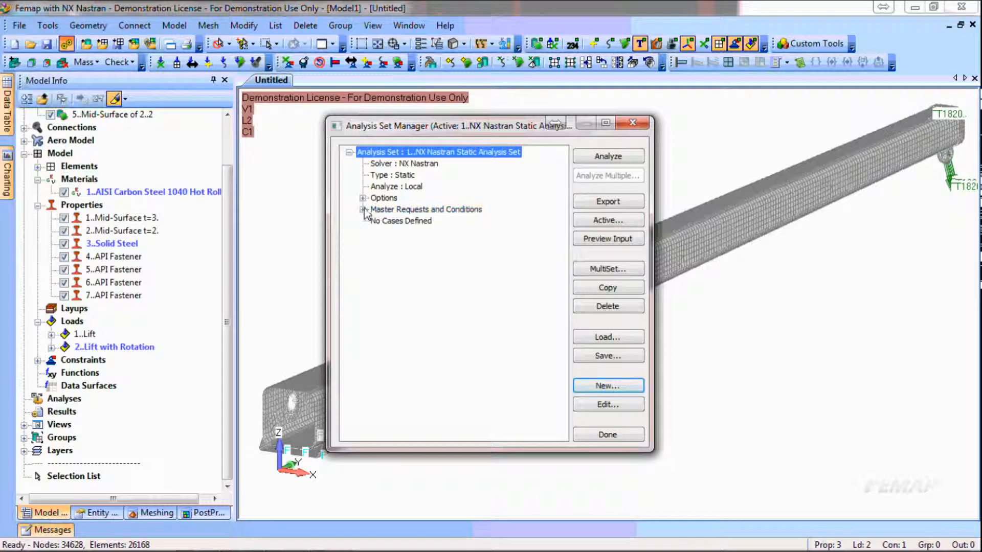
# Set Loads to None in the analysis set's master boundary conditions, keeping CS1 as the constraint set
pyautogui.click(363, 210)
pyautogui.click(377, 245)
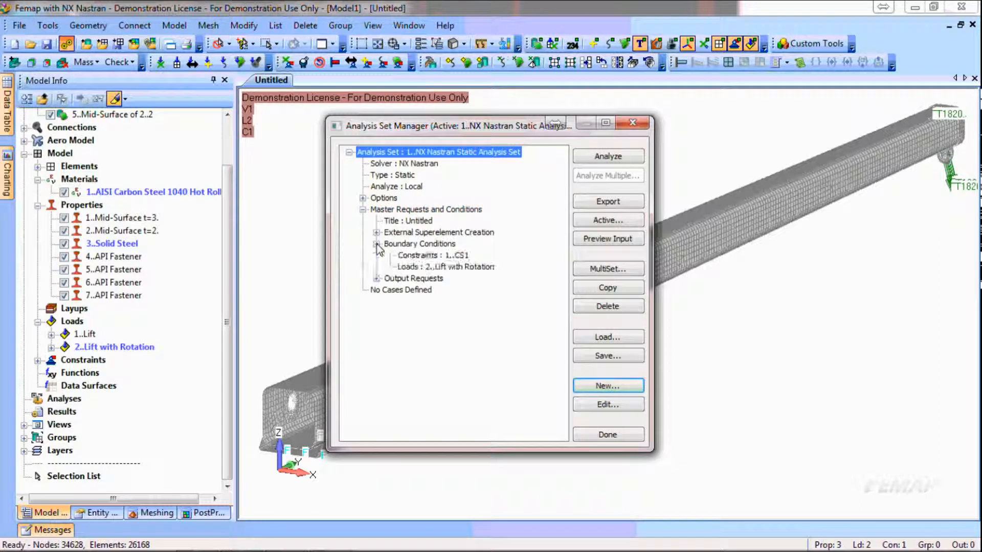
pyautogui.click(419, 244)
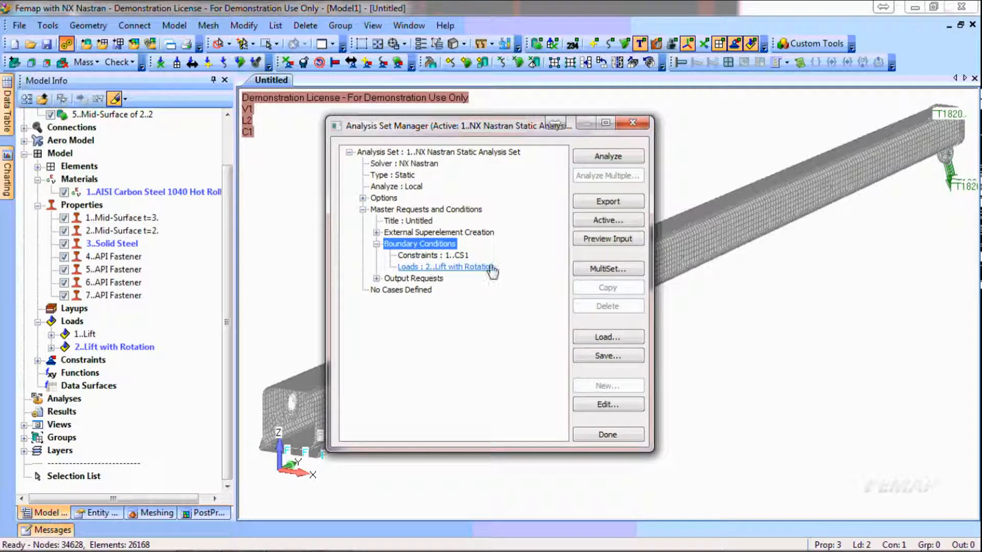
pyautogui.click(613, 406)
pyautogui.click(589, 265)
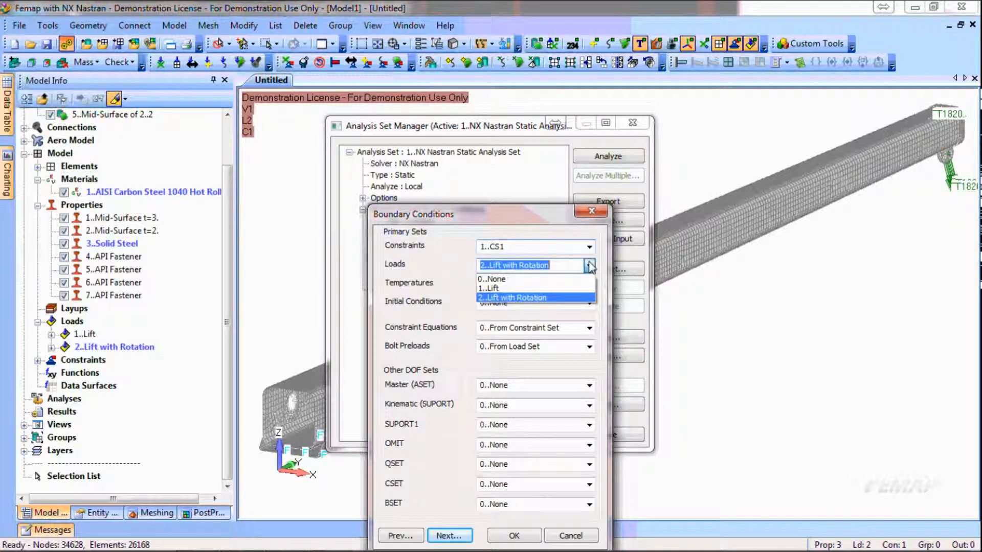
pyautogui.click(569, 279)
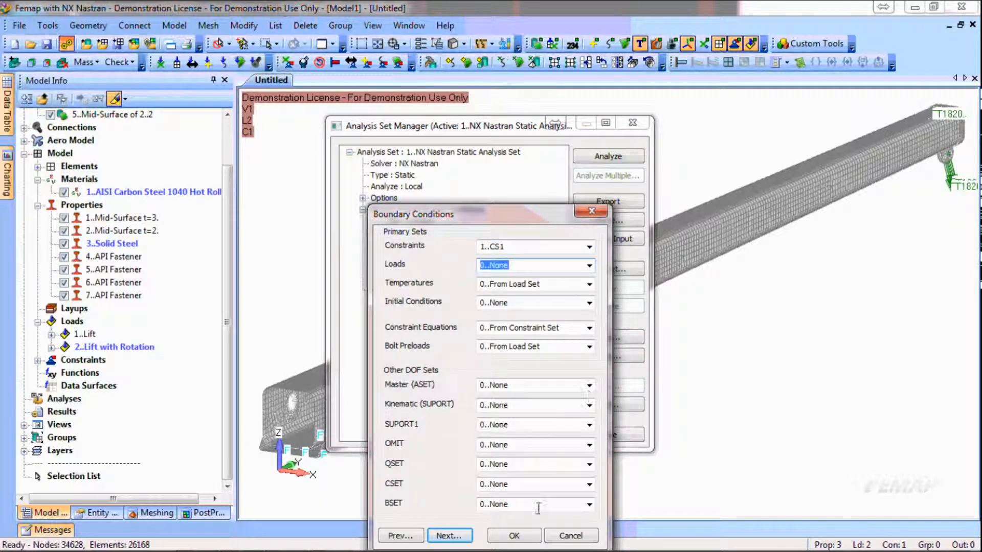
pyautogui.click(512, 536)
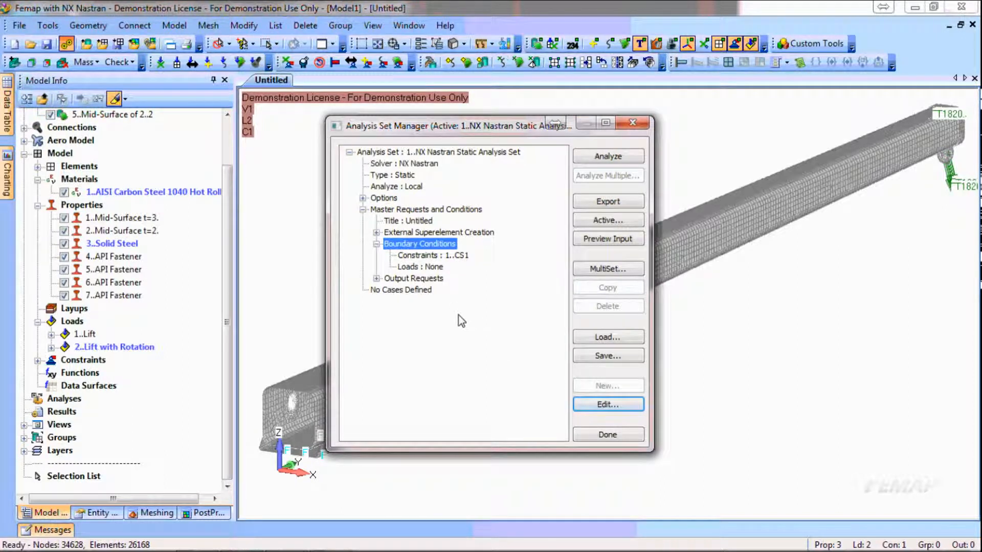
# Create the first analysis case as a Standard Case with Loads set to 1..Lift
pyautogui.click(418, 291)
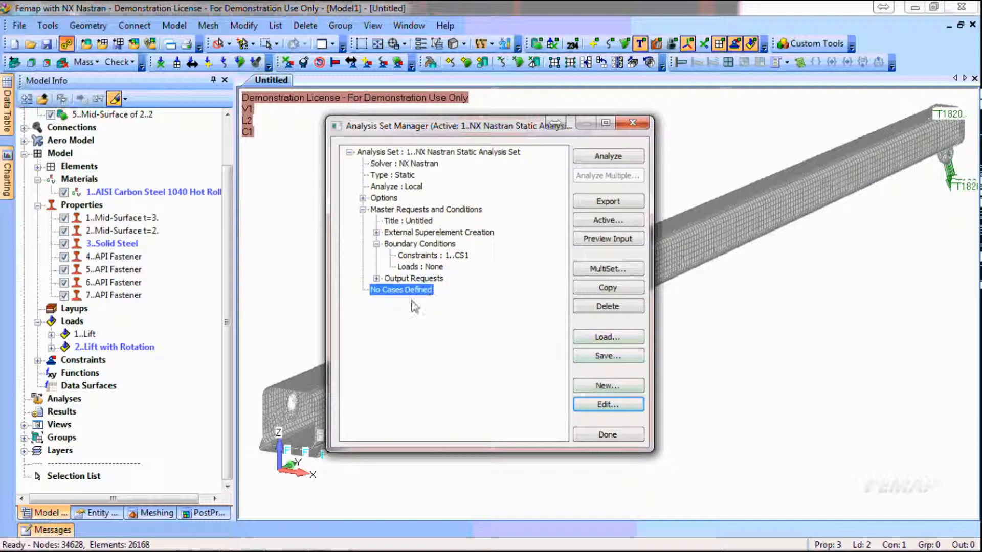
pyautogui.click(631, 386)
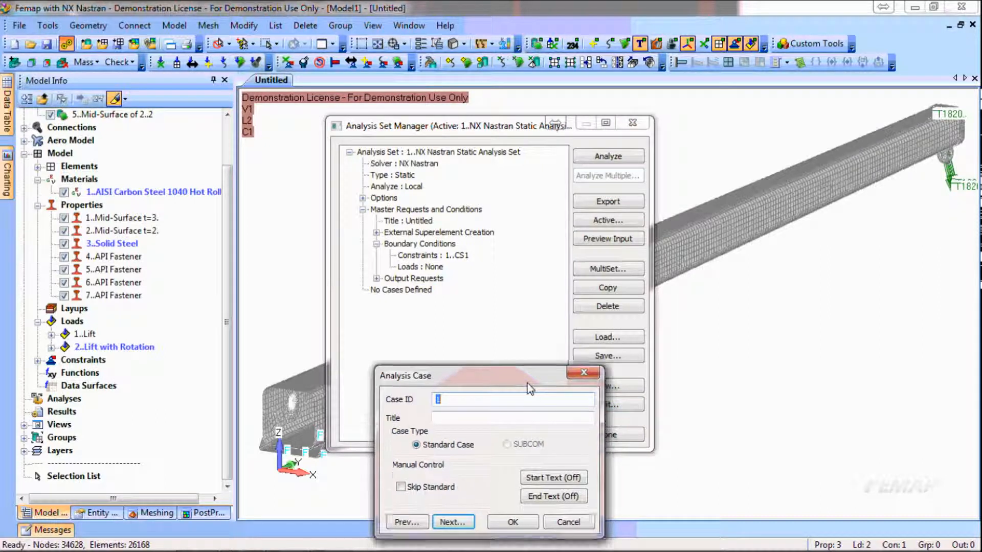
pyautogui.click(440, 445)
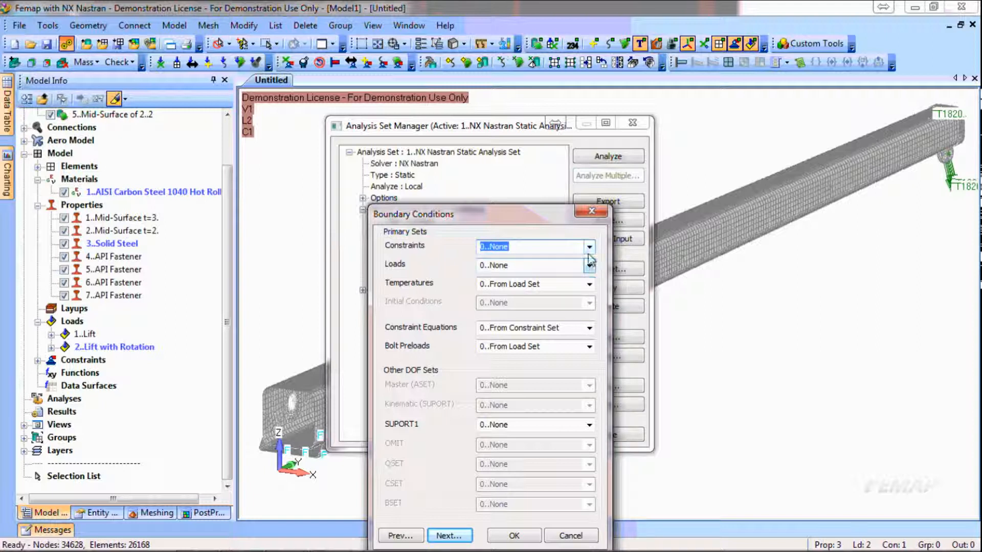
pyautogui.click(590, 265)
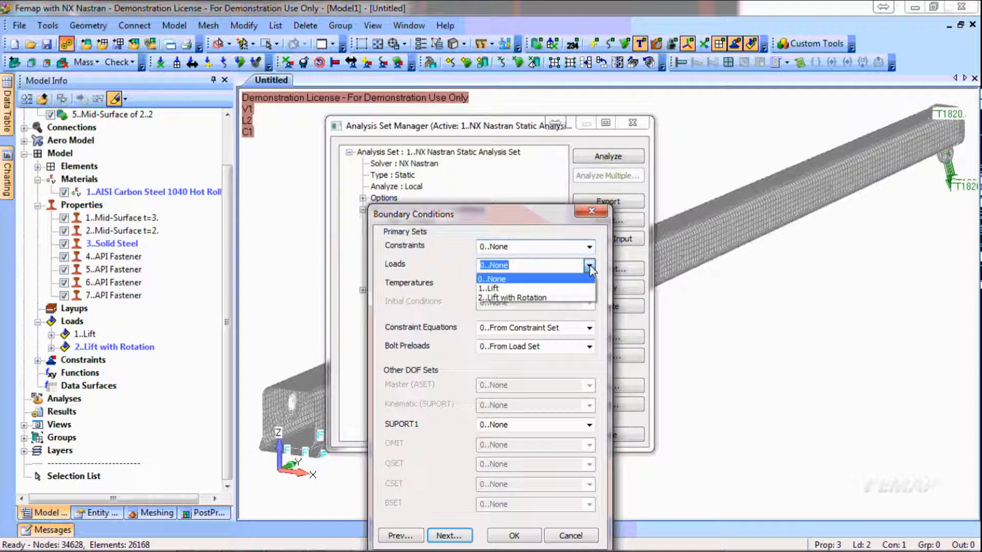
pyautogui.click(530, 290)
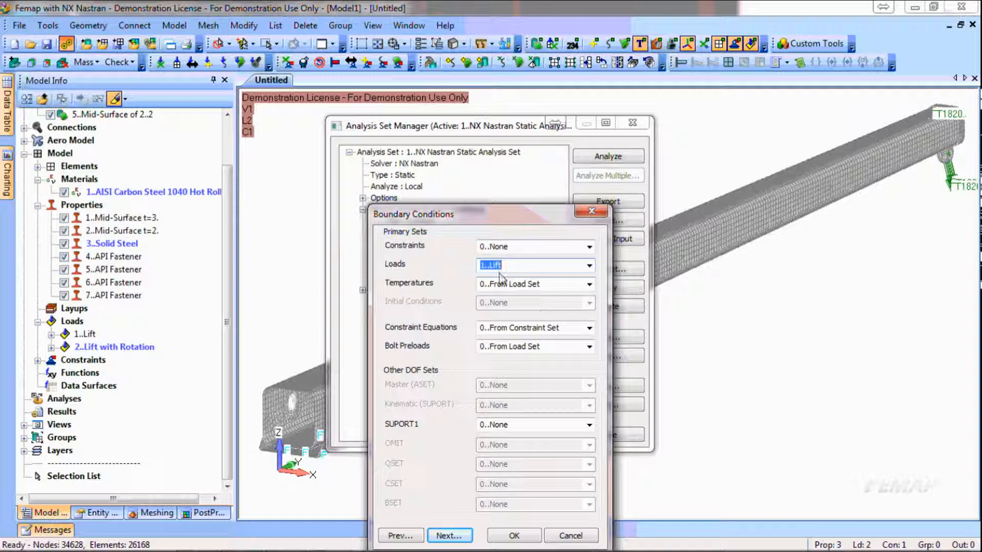
pyautogui.click(514, 535)
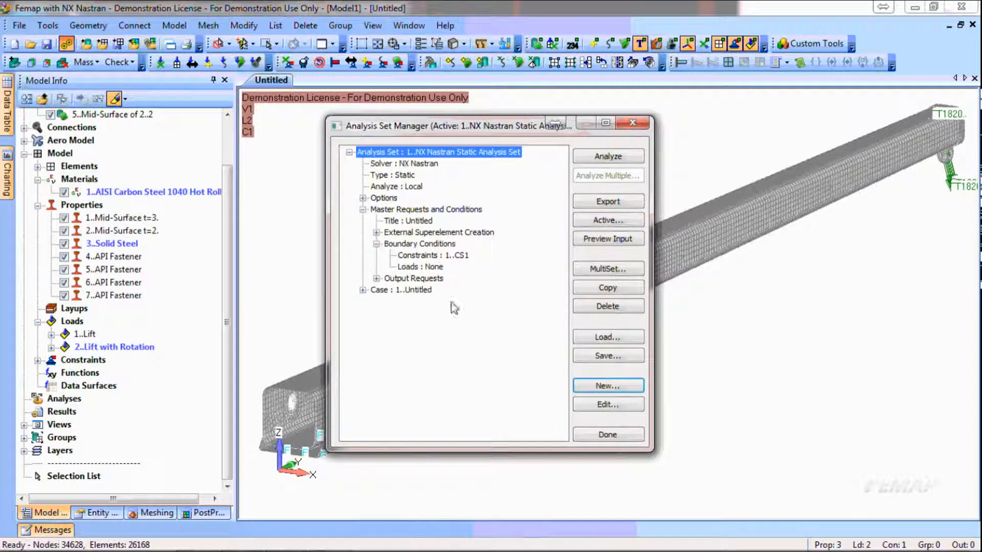
# Create a second analysis case with Loads set to 2..Lift with Rotation
pyautogui.click(429, 290)
pyautogui.click(623, 386)
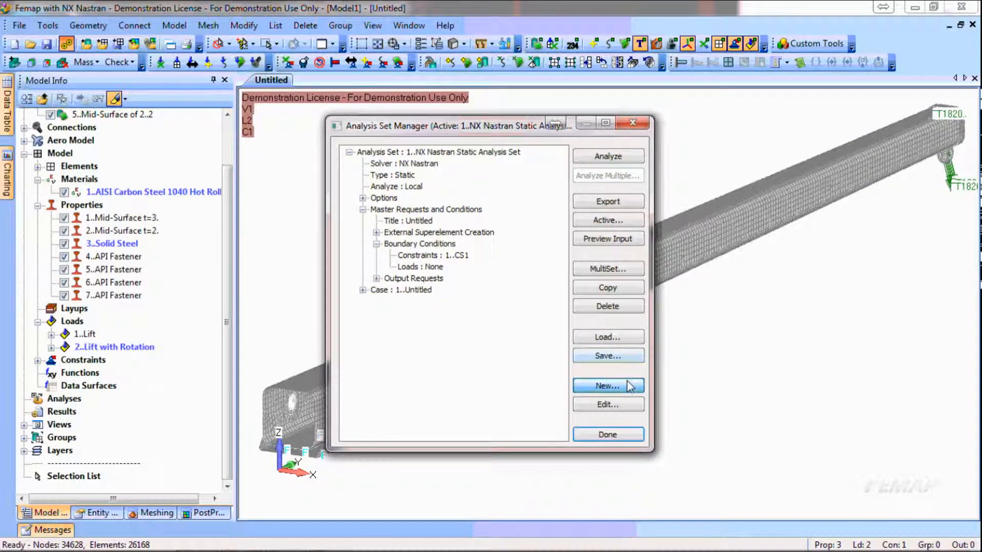
pyautogui.click(463, 540)
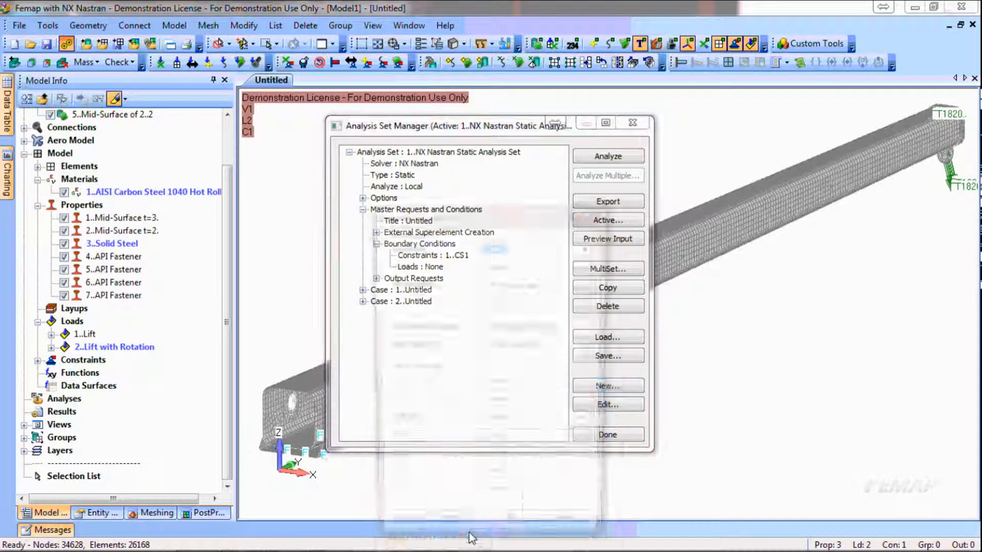
pyautogui.click(590, 266)
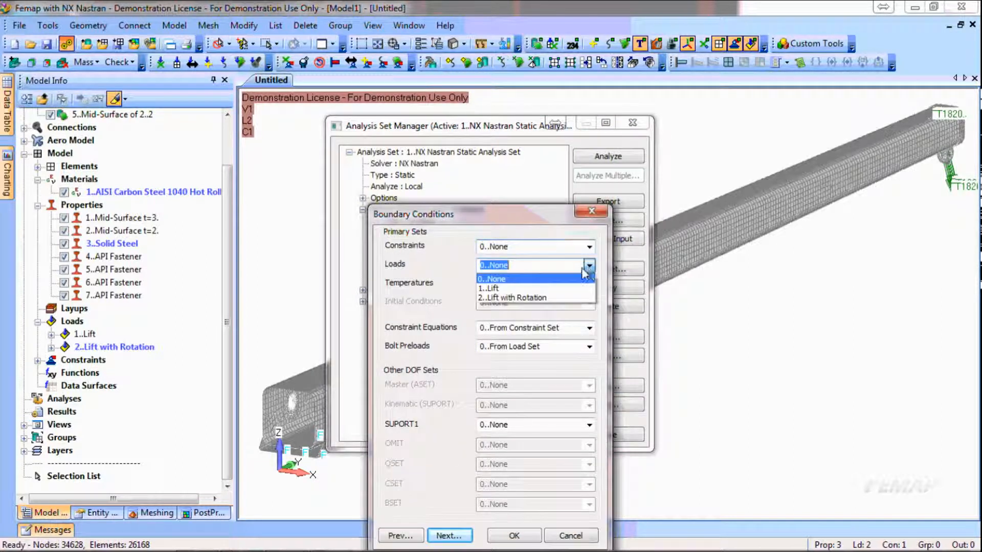
pyautogui.click(514, 293)
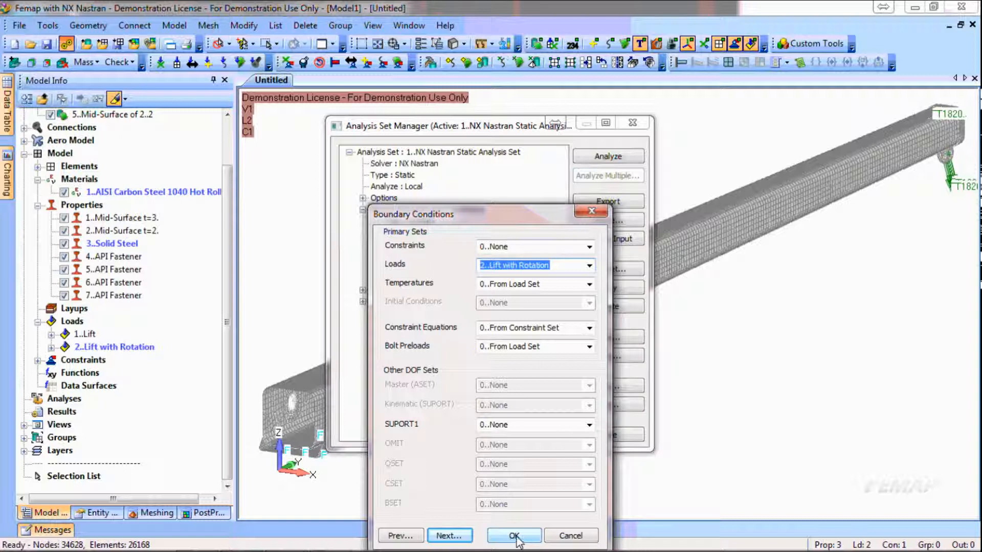
pyautogui.click(514, 536)
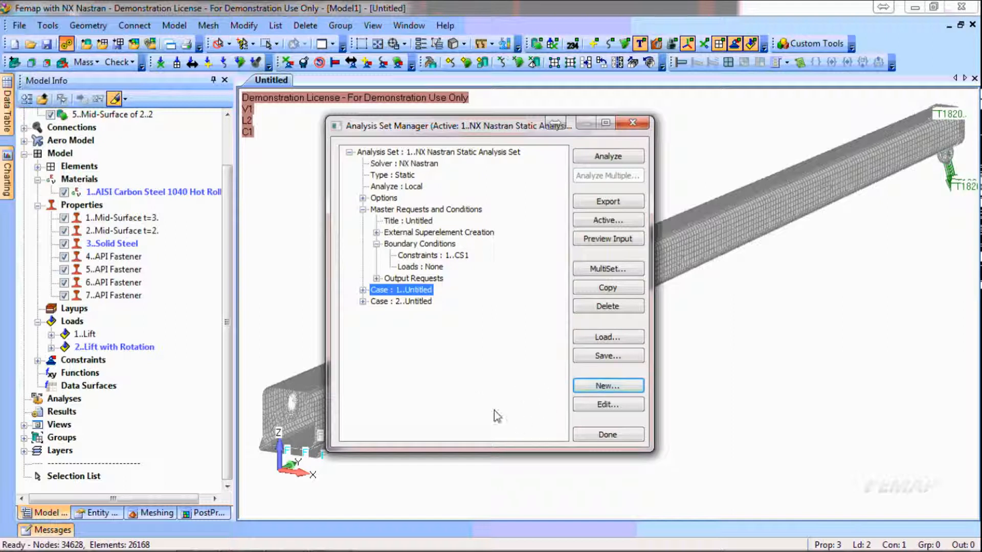
# Enable Number of Processors in the analysis set's Executive/Solution options and set it to 4
pyautogui.click(390, 199)
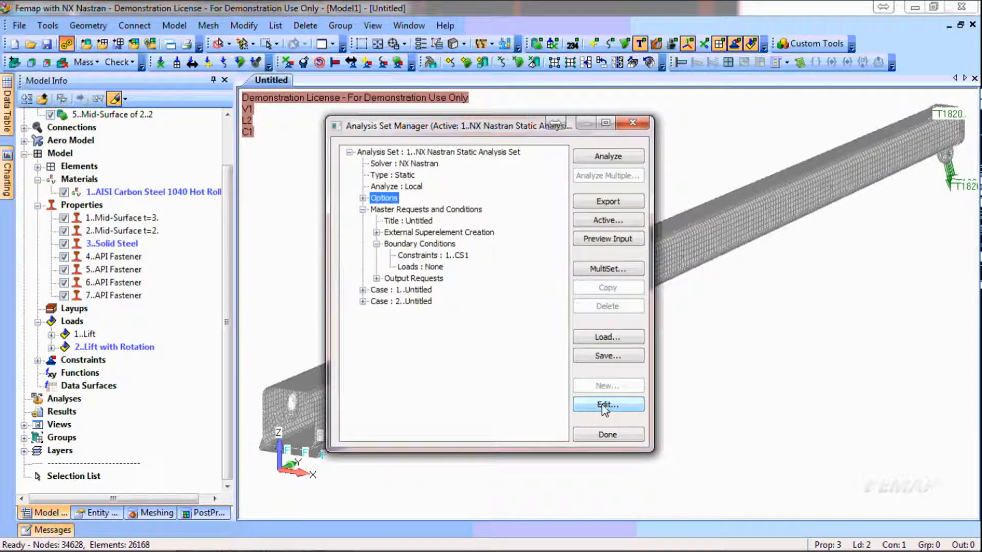
pyautogui.click(363, 197)
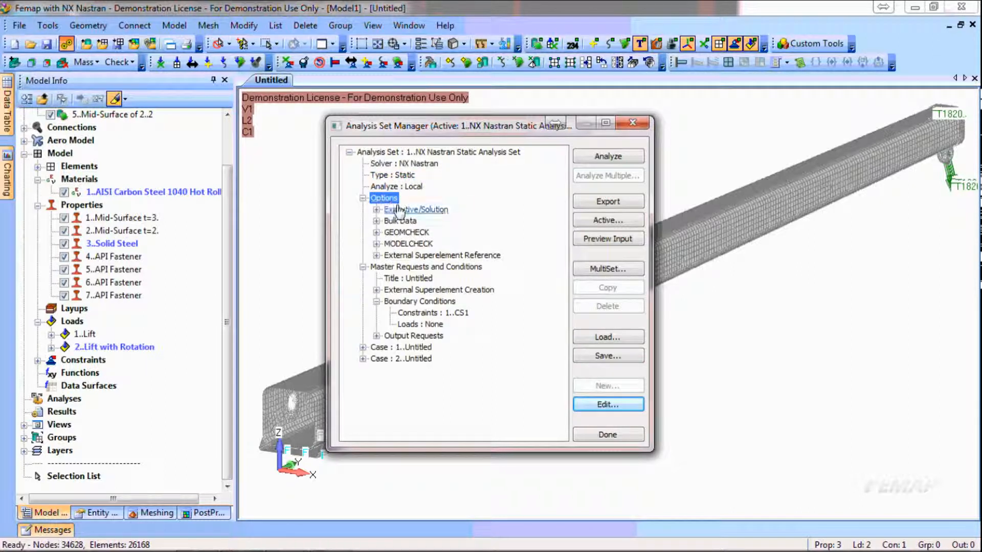
pyautogui.click(399, 210)
pyautogui.click(608, 406)
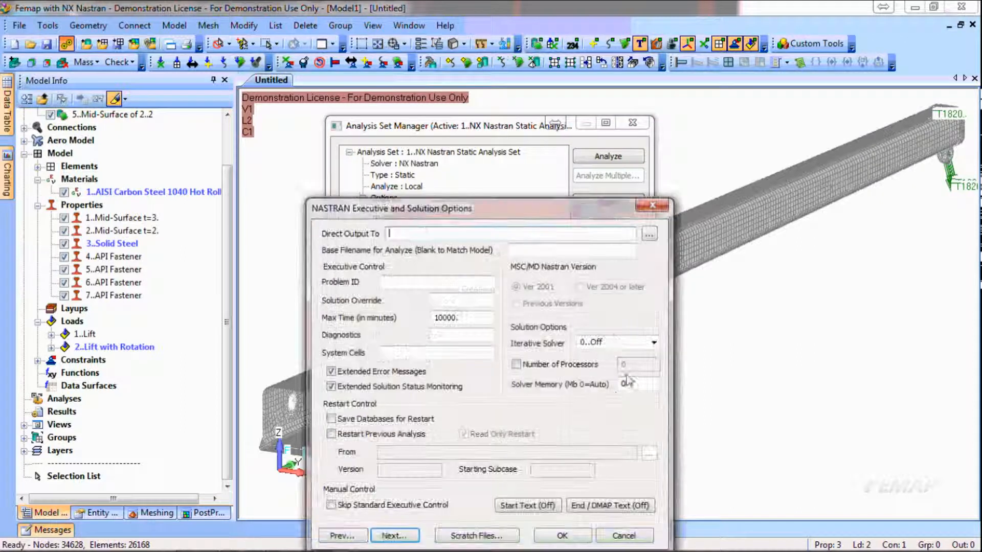
pyautogui.click(516, 364)
pyautogui.click(651, 370)
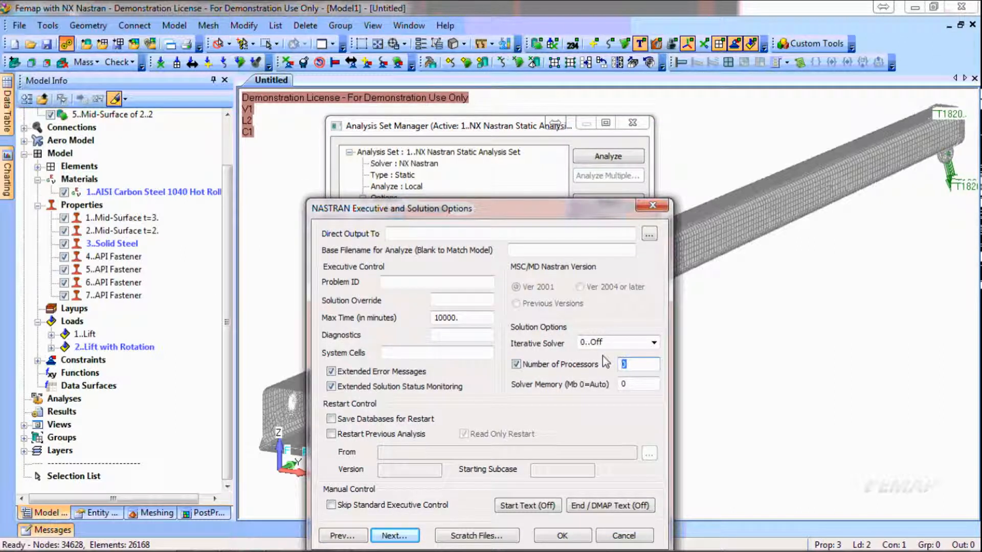
pyautogui.write('4')
pyautogui.press('Tab')
pyautogui.click(562, 535)
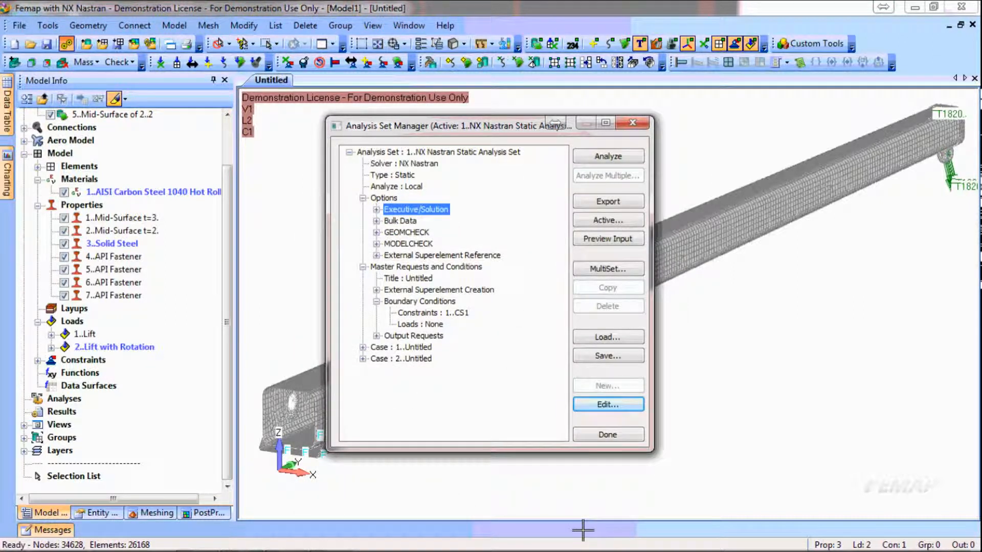
# Run the NX Nastran static analysis and auto-hide the NX Nastran Analysis Monitor pane
pyautogui.click(608, 156)
pyautogui.press('Return')
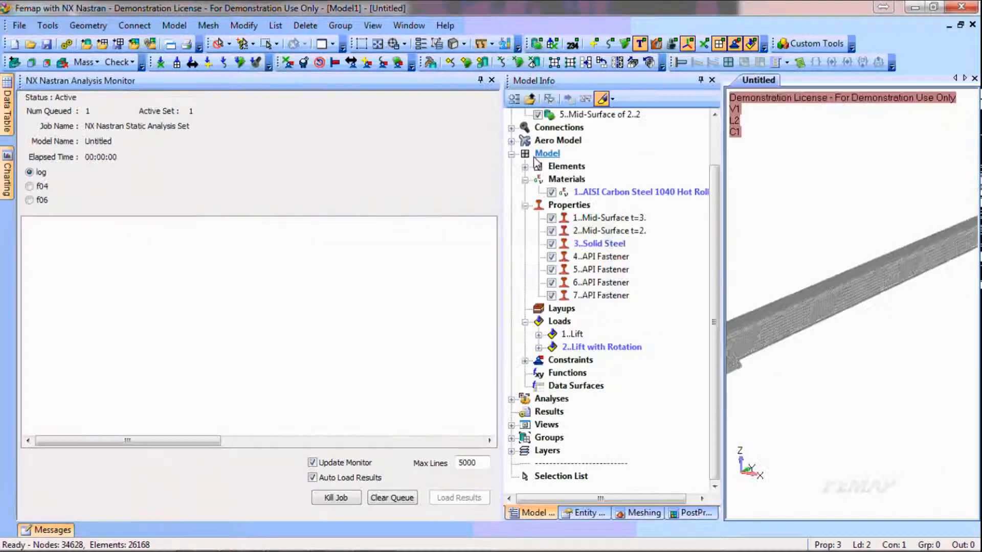
pyautogui.click(480, 80)
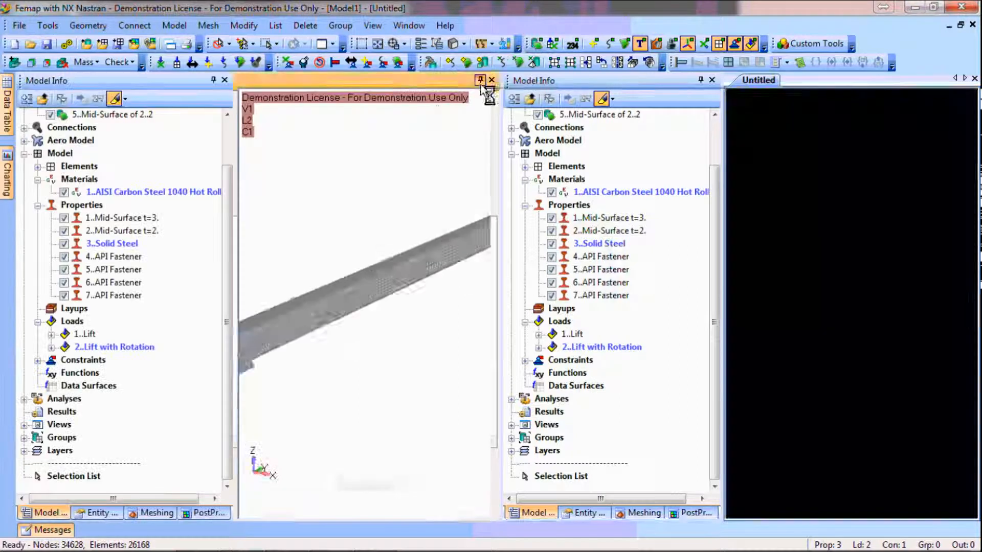
# Examine the running job's Sparse Matrix Solver progress in the NX Nastran Analysis Monitor
pyautogui.click(6, 301)
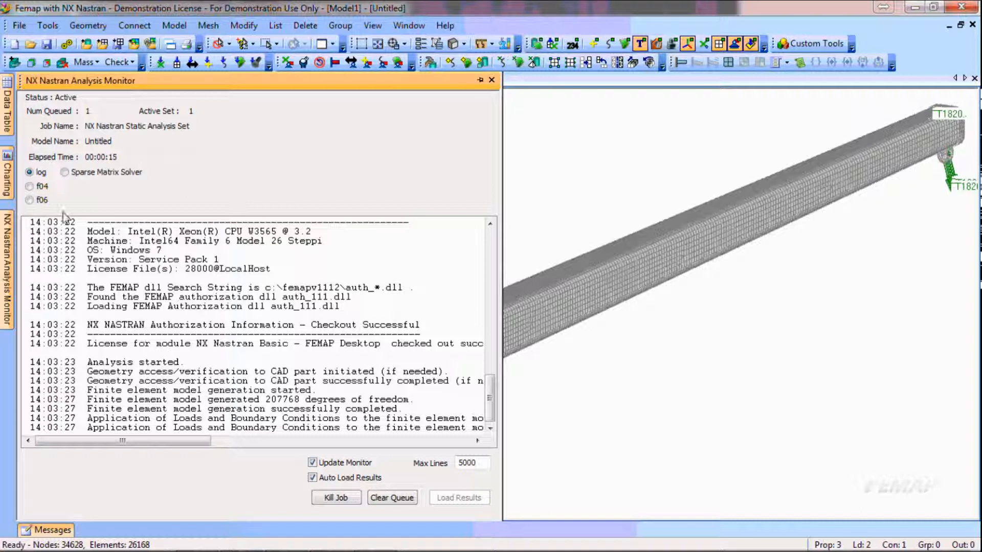
pyautogui.click(65, 173)
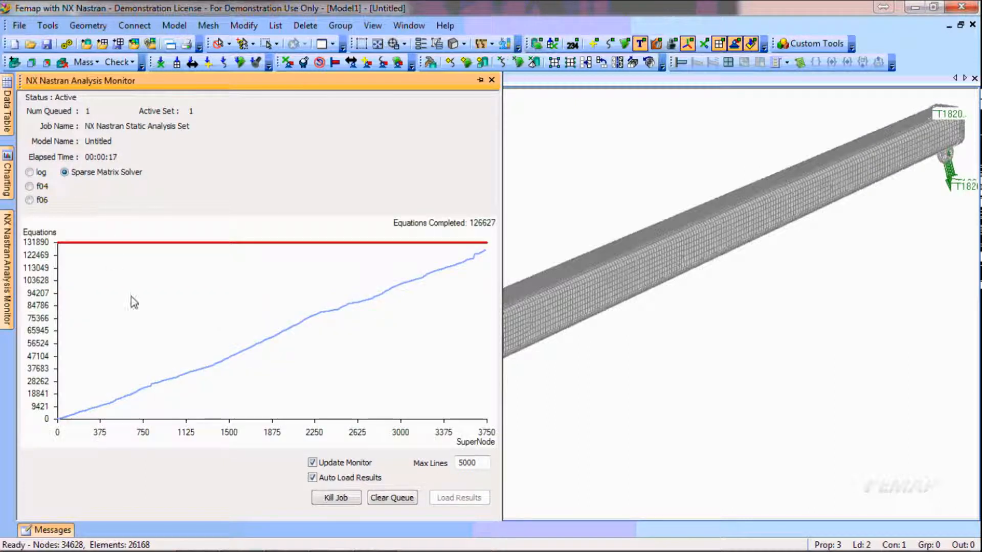
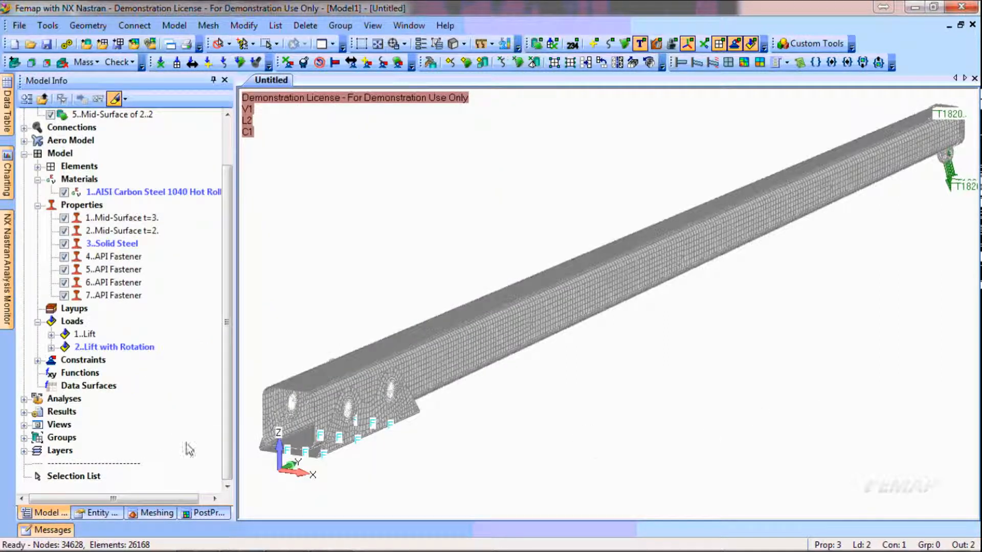
# Activate the NX NASTRAN Case 1 results and display the model's deformed shape
pyautogui.click(24, 399)
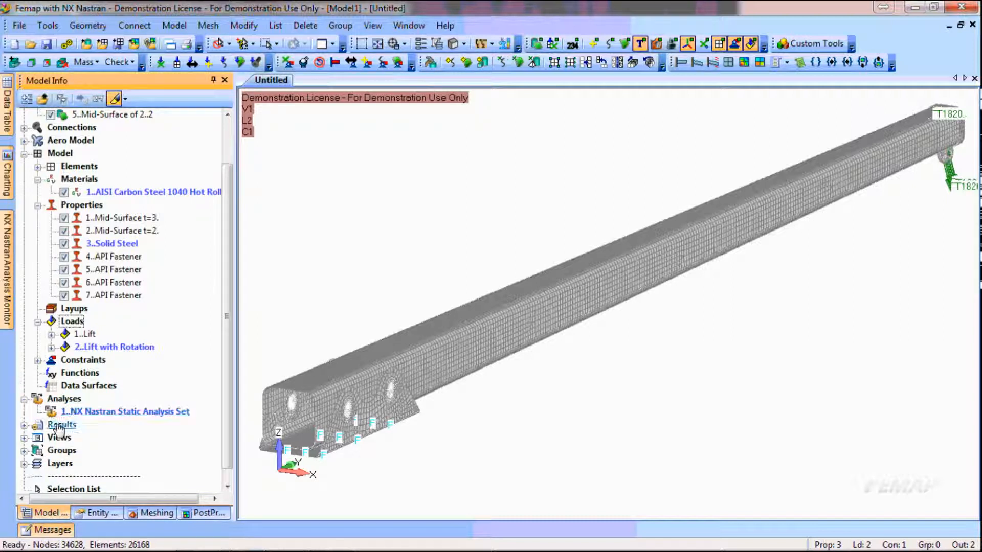
pyautogui.click(24, 425)
pyautogui.click(116, 439)
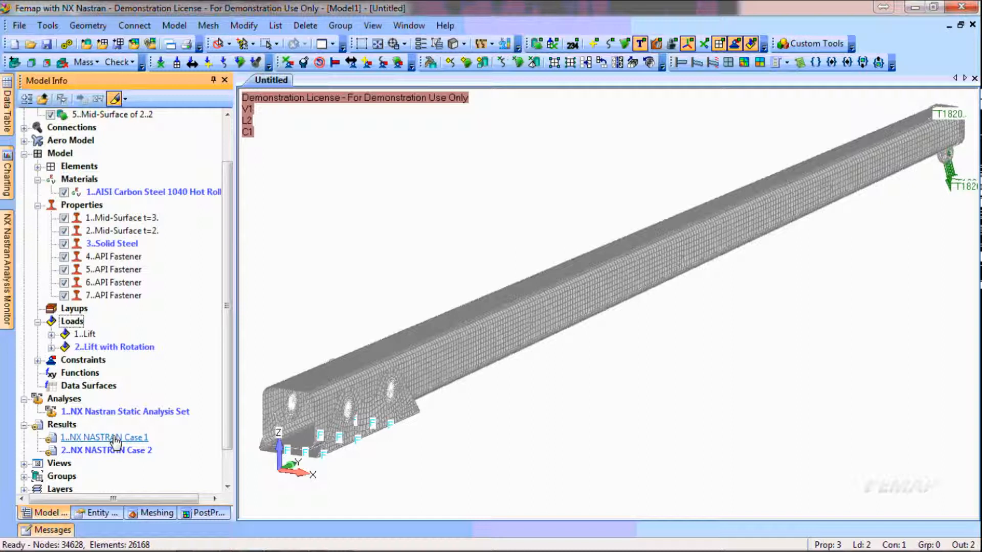
pyautogui.doubleClick(116, 438)
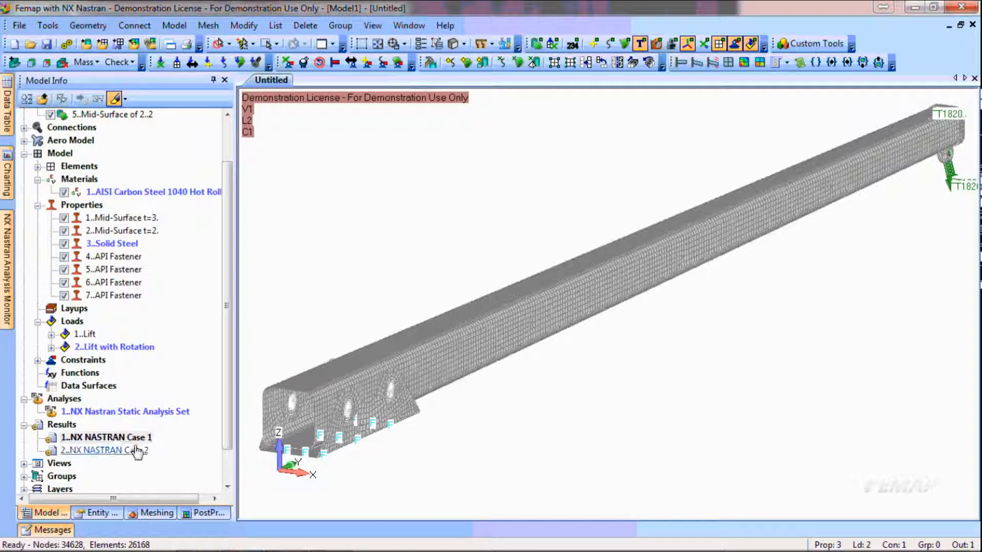
pyautogui.click(696, 63)
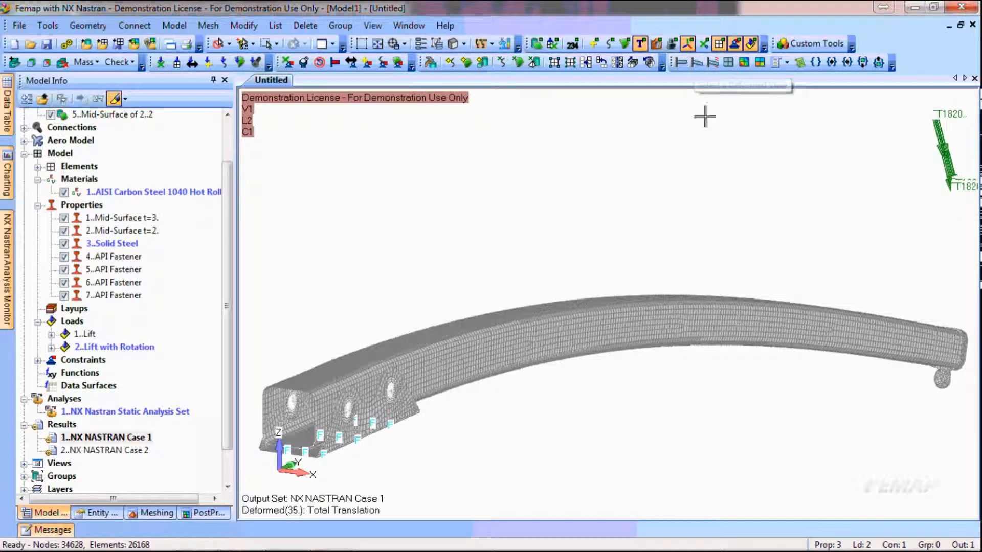
pyautogui.moveTo(714, 318)
pyautogui.mouseDown(button='middle')
pyautogui.moveTo(735, 301)
pyautogui.moveTo(741, 330)
pyautogui.moveTo(714, 328)
pyautogui.moveTo(765, 324)
pyautogui.moveTo(745, 326)
pyautogui.mouseUp(button='middle')
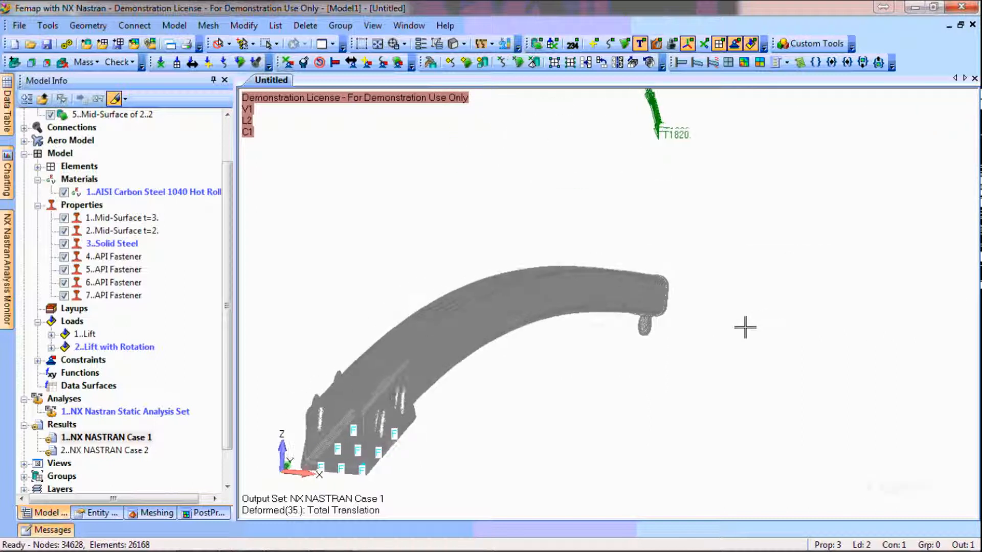
# Compare the deformed shapes of NX NASTRAN Case 1 and Case 2, ending with Case 2 as the active output set
pyautogui.doubleClick(134, 452)
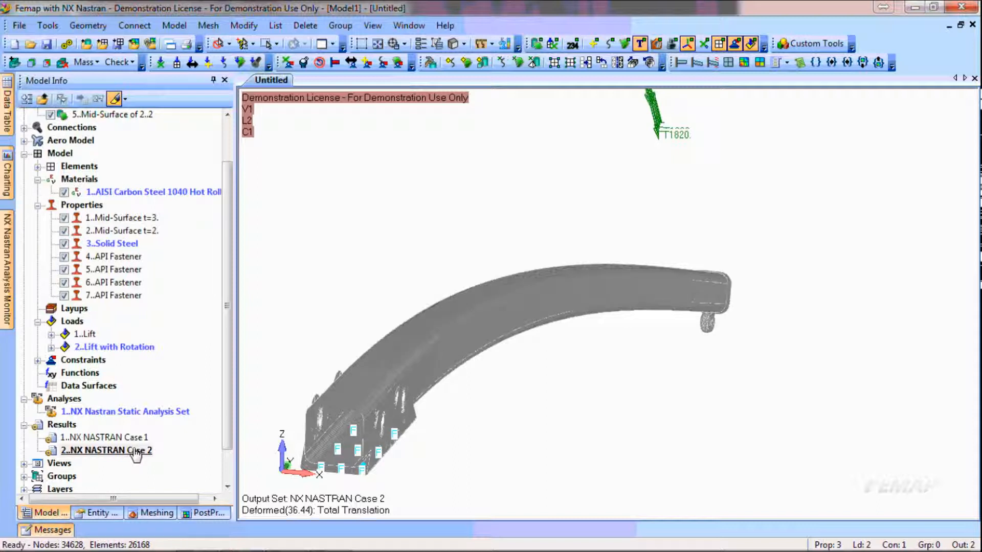
pyautogui.doubleClick(130, 439)
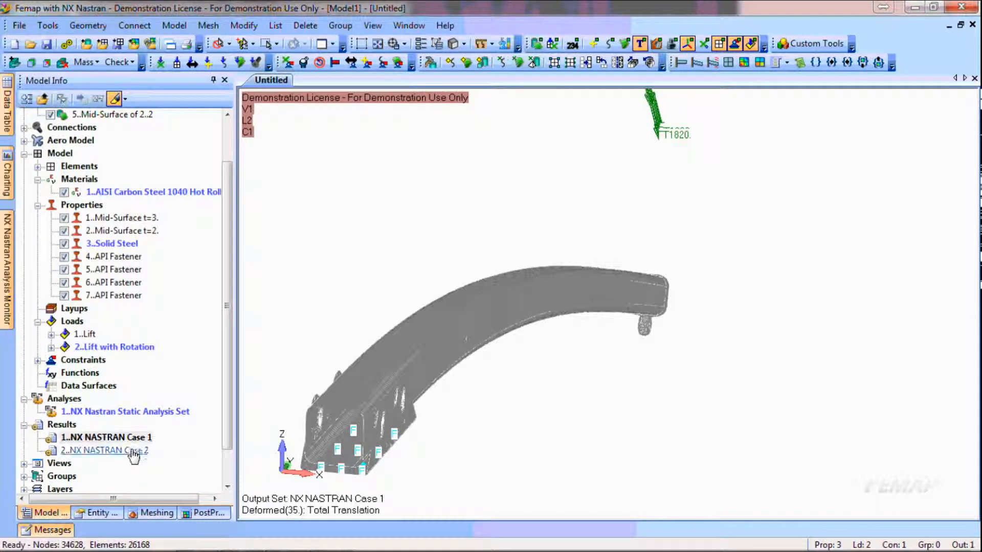
pyautogui.doubleClick(134, 452)
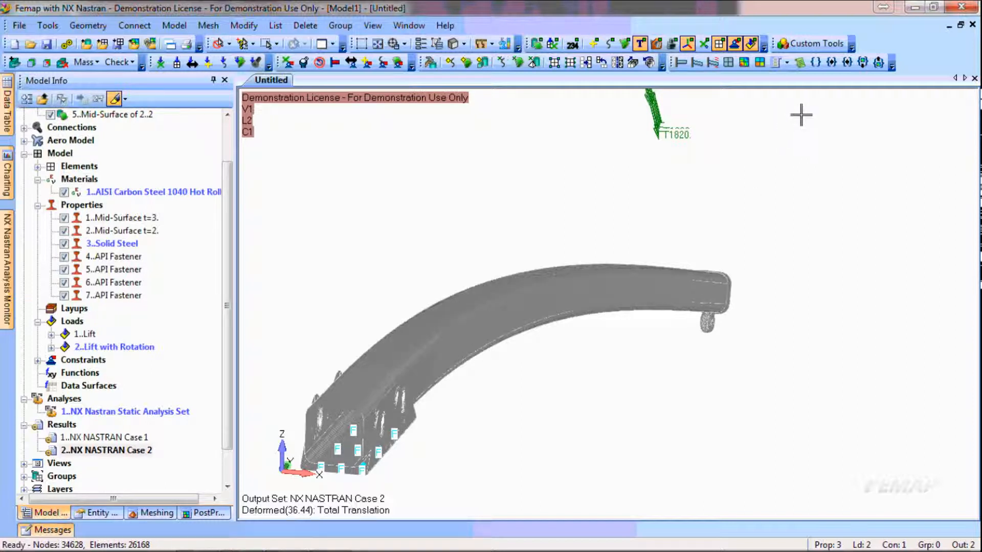
# Switch the post-processing display from screen-scaled to Actual Deformation
pyautogui.click(787, 63)
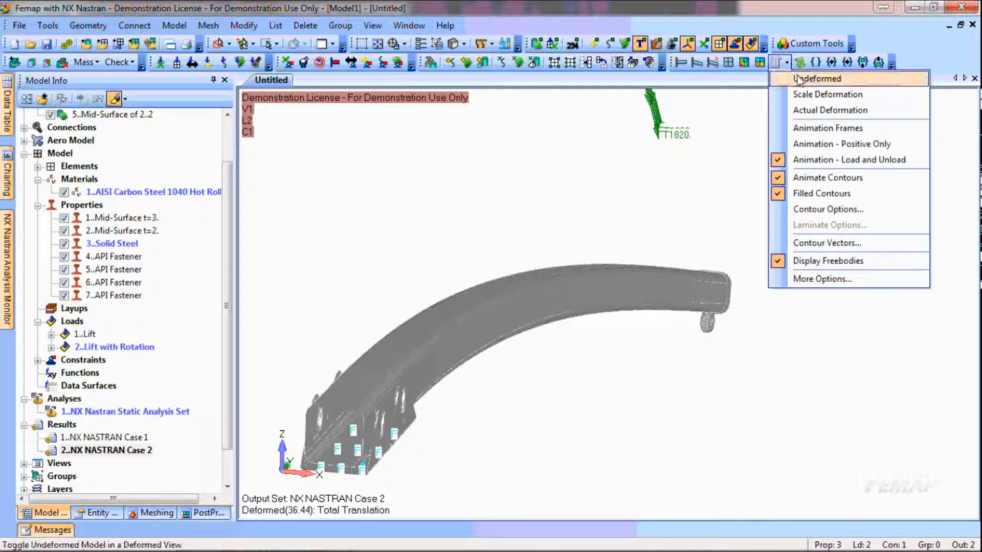
pyautogui.click(801, 110)
pyautogui.moveTo(815, 220); pyautogui.dragTo(783, 213, button='middle')
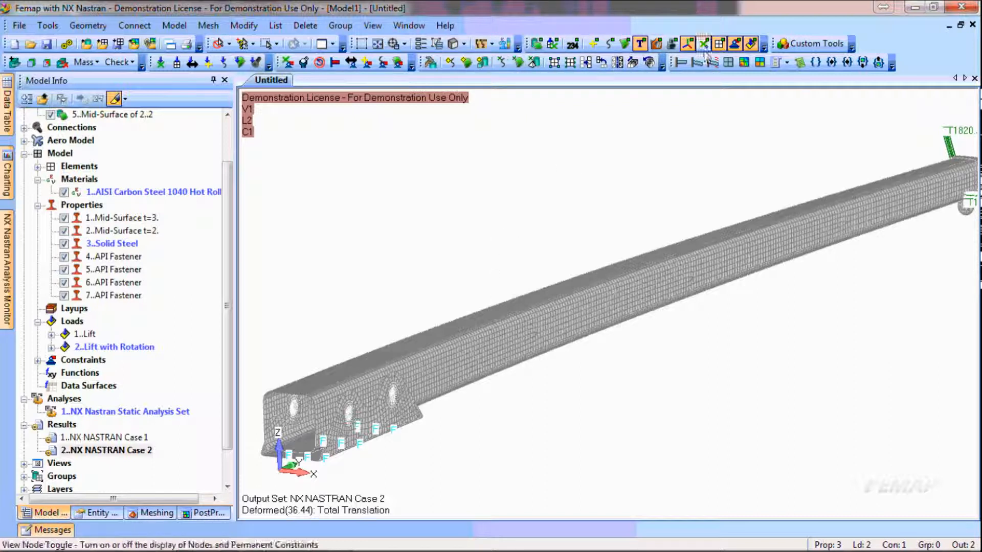
# Display the Case 2 results as a stress contour plot and turn off the filled element edges
pyautogui.click(744, 62)
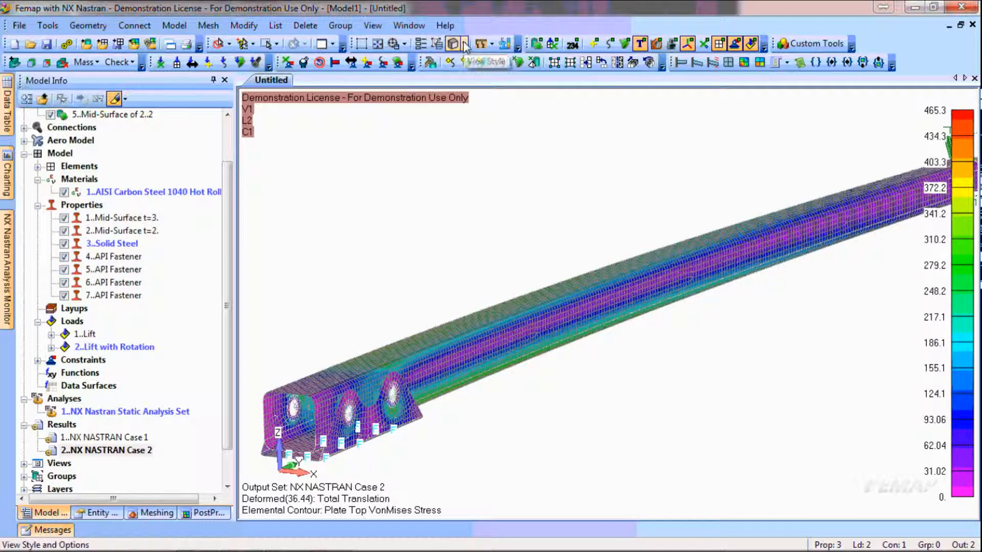
pyautogui.click(465, 44)
pyautogui.click(485, 126)
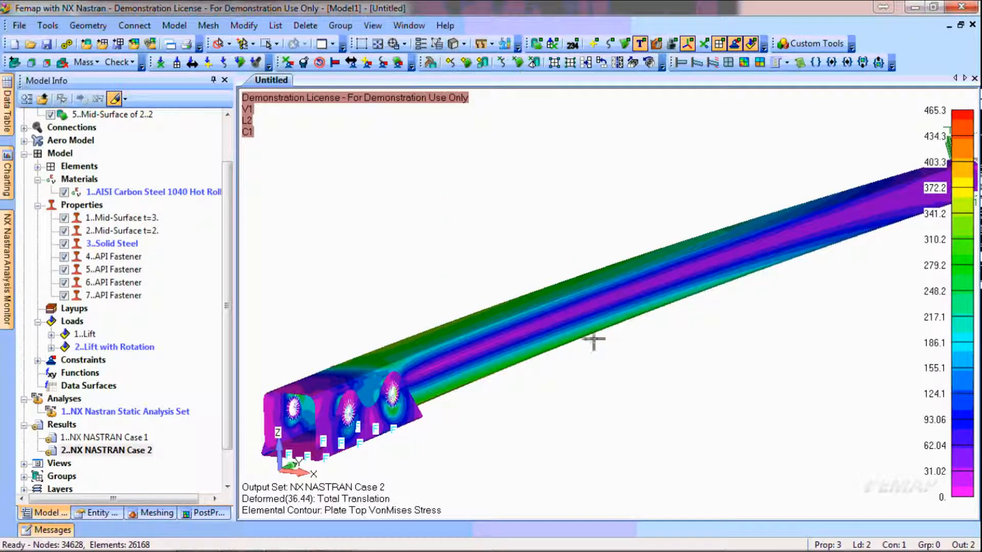
pyautogui.moveTo(581, 348); pyautogui.dragTo(598, 349, button='middle')
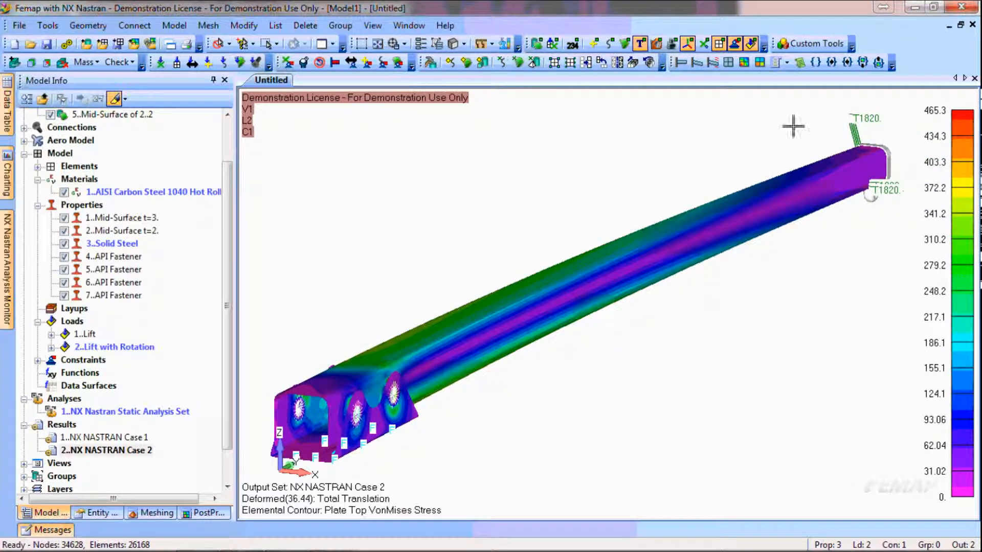
# Overlay the undeformed shape on the deformed mast for comparison and hide it again
pyautogui.click(788, 62)
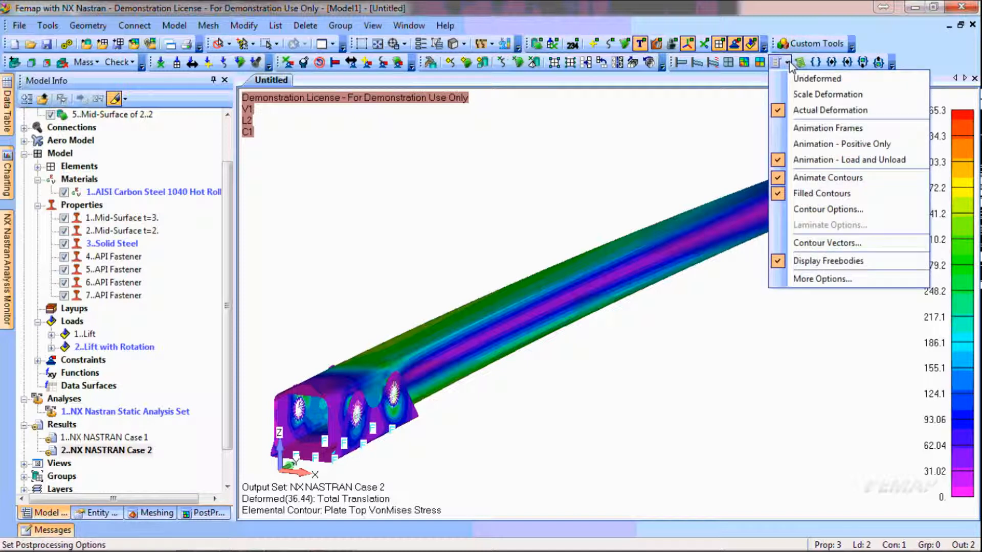
pyautogui.click(794, 82)
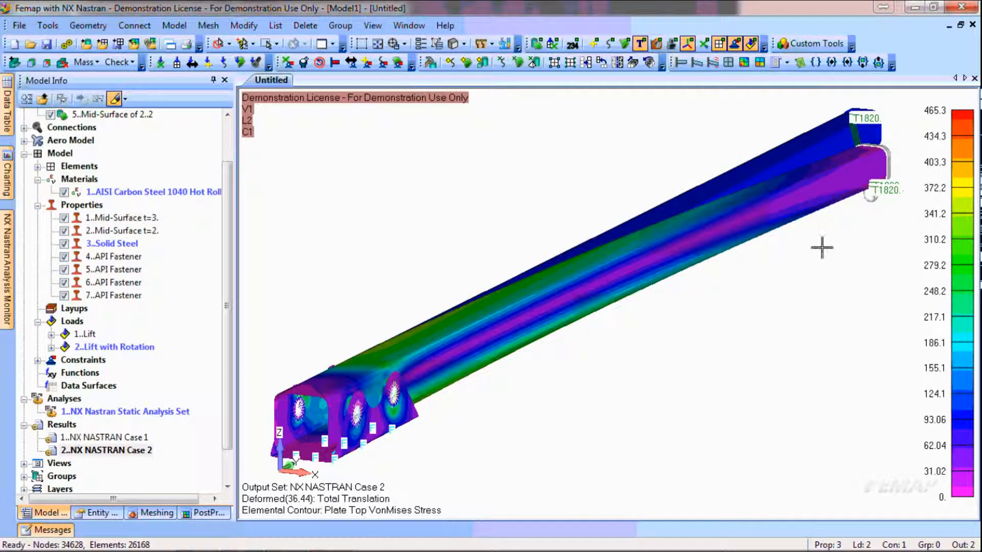
pyautogui.moveTo(659, 347); pyautogui.dragTo(639, 342, button='middle')
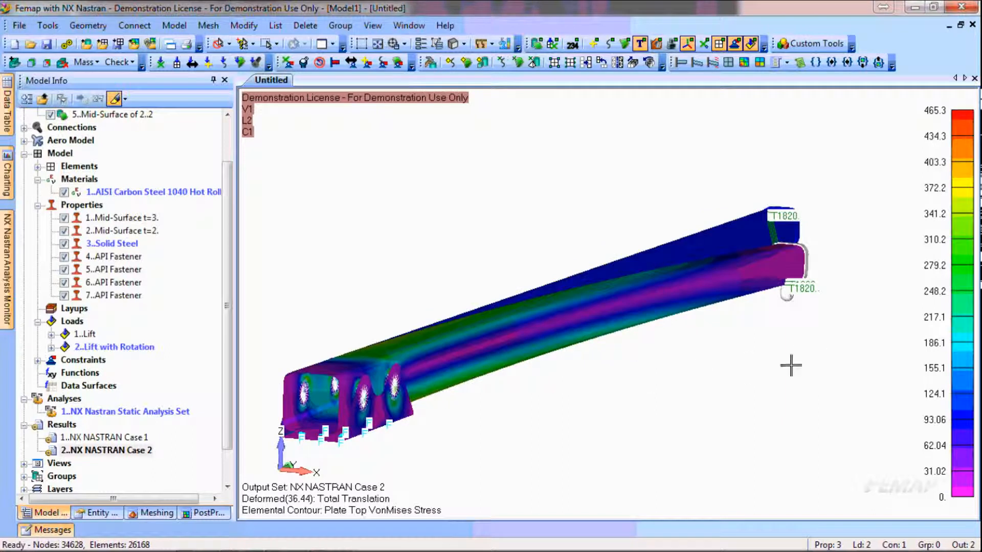
pyautogui.click(786, 63)
pyautogui.click(790, 78)
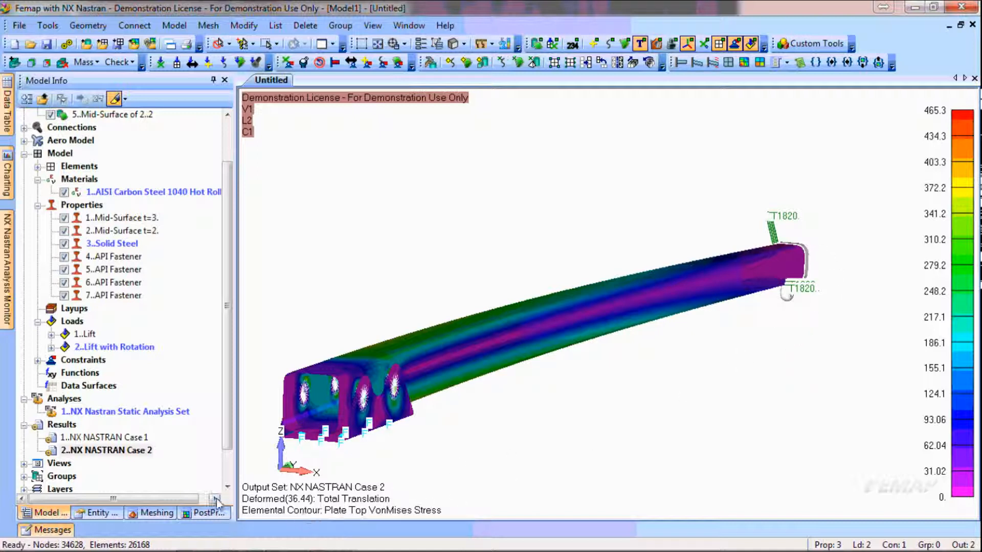
# Set the contour's Output Vector to 60031..Solid Von Mises Stress in the PostProcessing Toolbox
pyautogui.click(203, 513)
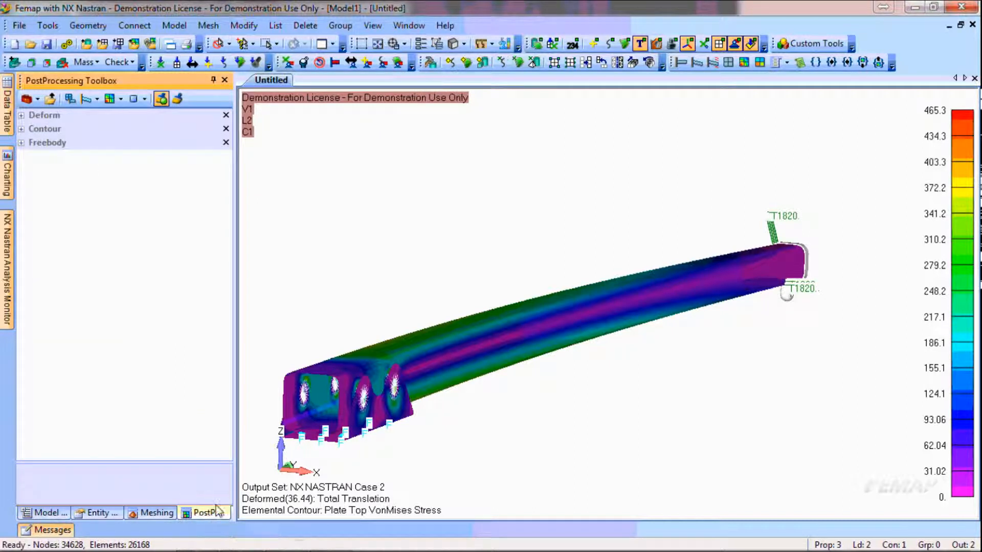
pyautogui.click(21, 129)
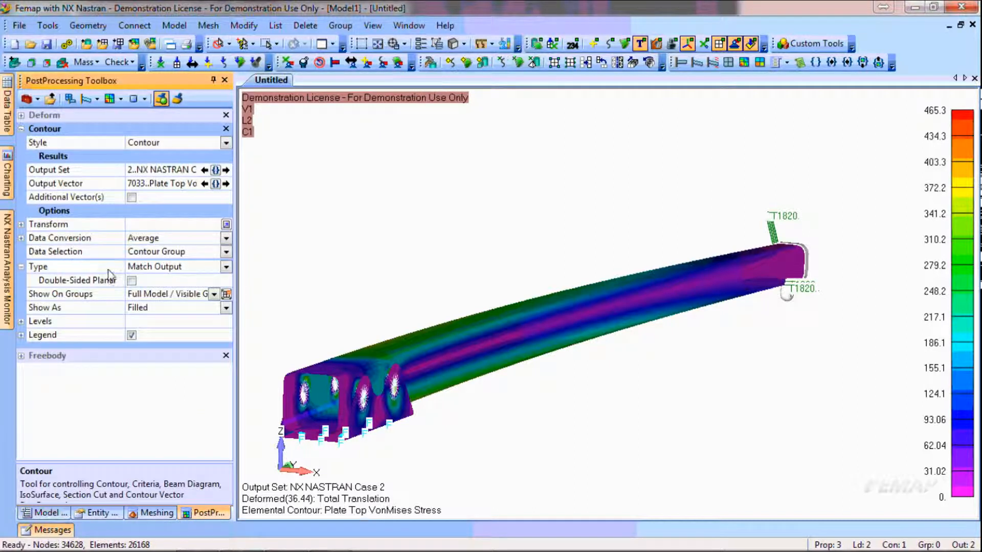
pyautogui.click(215, 184)
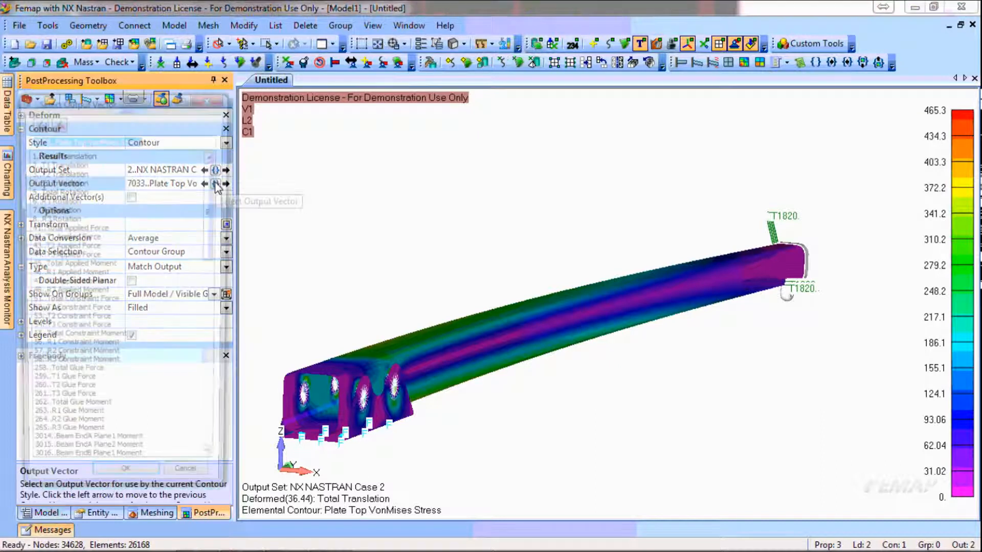
pyautogui.moveTo(217, 188); pyautogui.dragTo(212, 384)
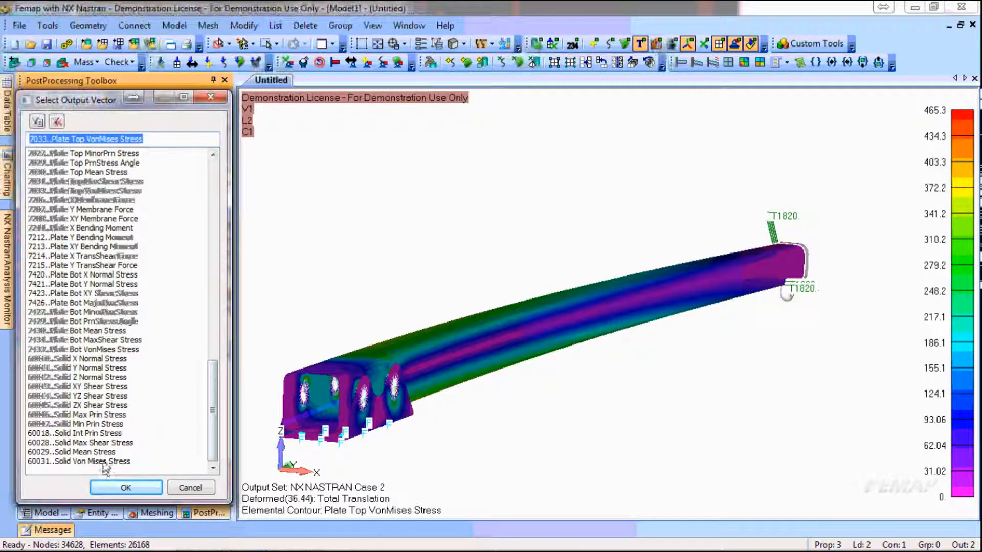
pyautogui.click(102, 461)
pyautogui.click(126, 488)
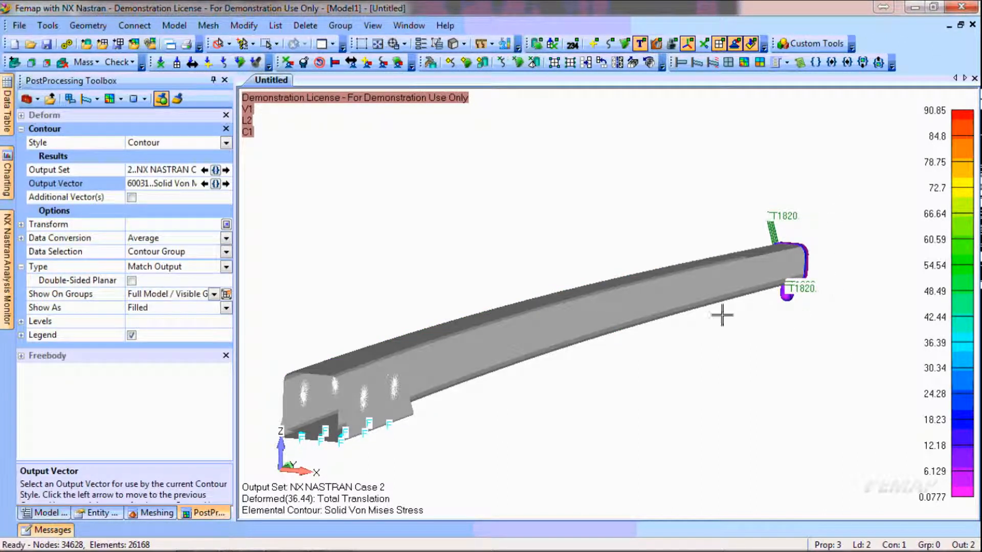
# Enable Additional Vector(s) for the contour and set the first additional Output Vector to 7033..Plate Top VonMises Stress
pyautogui.click(131, 198)
pyautogui.click(214, 211)
pyautogui.moveTo(215, 217); pyautogui.dragTo(194, 409)
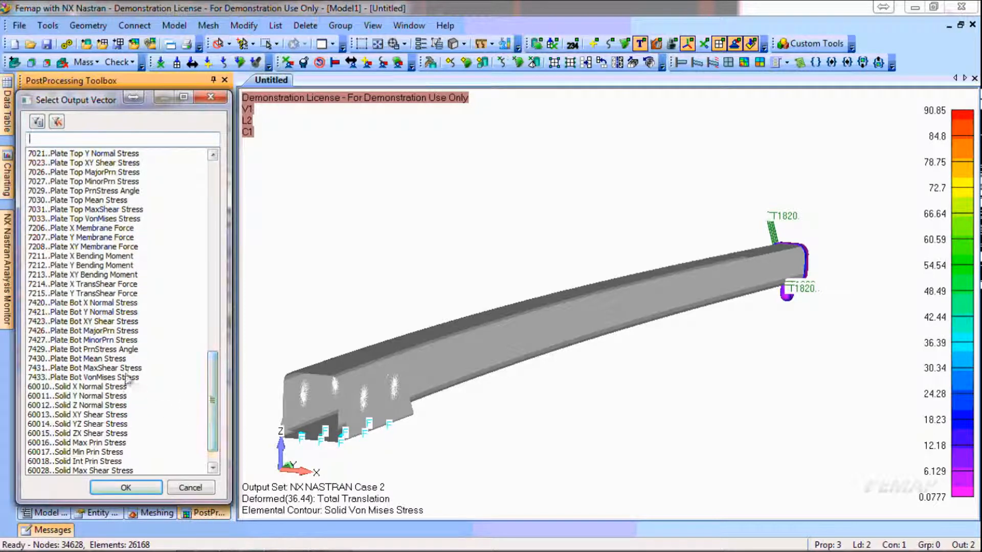
pyautogui.click(100, 220)
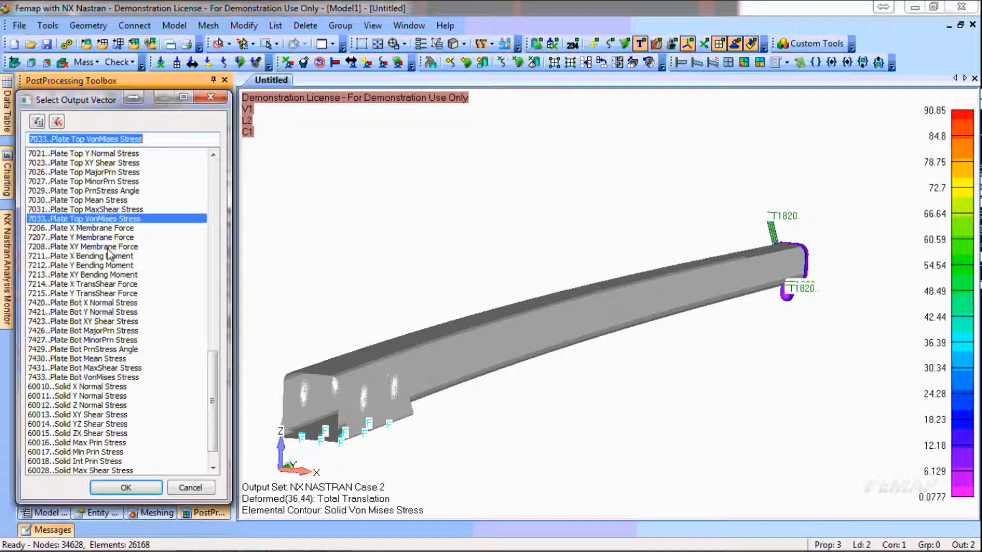
pyautogui.click(146, 488)
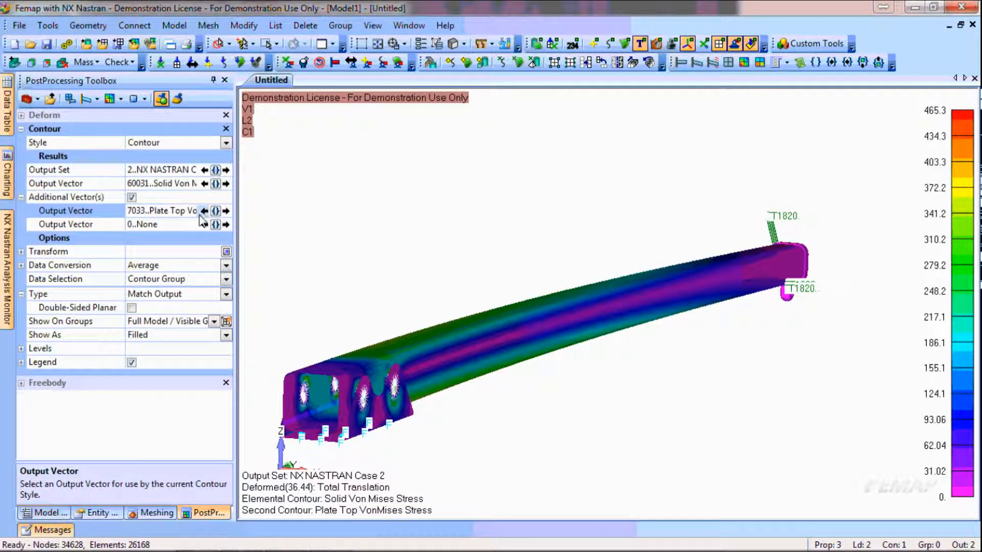
# Enable Double-Sided Planar contours on the plates, comparing the base end with the option on and off
pyautogui.keyDown('ctrl'); pyautogui.moveTo(340, 400); pyautogui.dragTo(491, 306, button='middle'); pyautogui.keyUp('ctrl')
pyautogui.moveTo(606, 331); pyautogui.dragTo(599, 338, button='middle')
pyautogui.scroll(4, 533, 316)
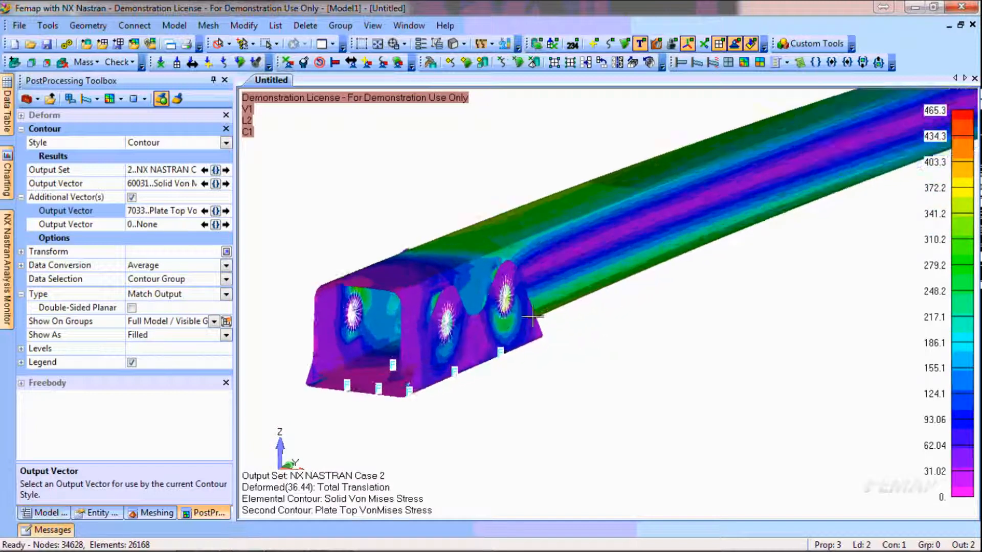
pyautogui.click(132, 308)
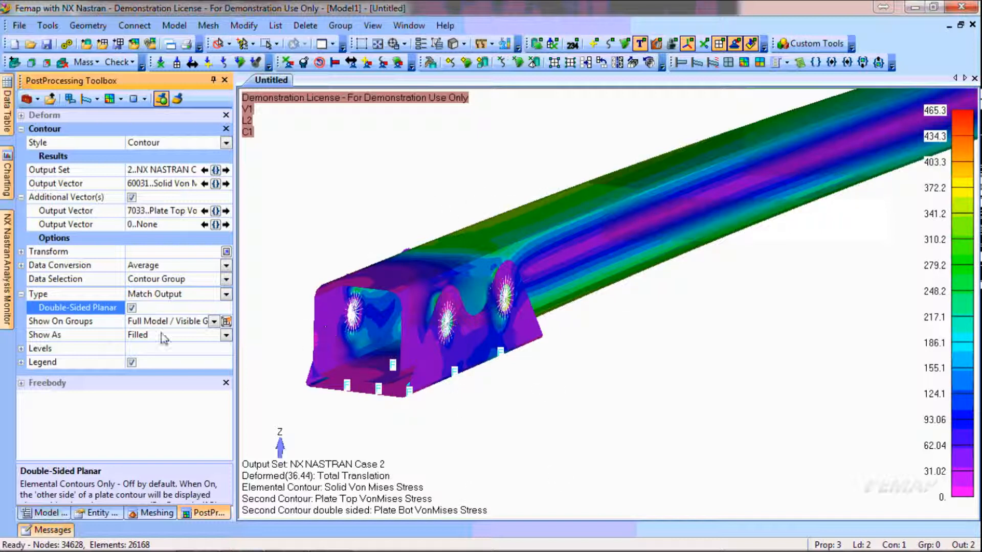
pyautogui.click(132, 307)
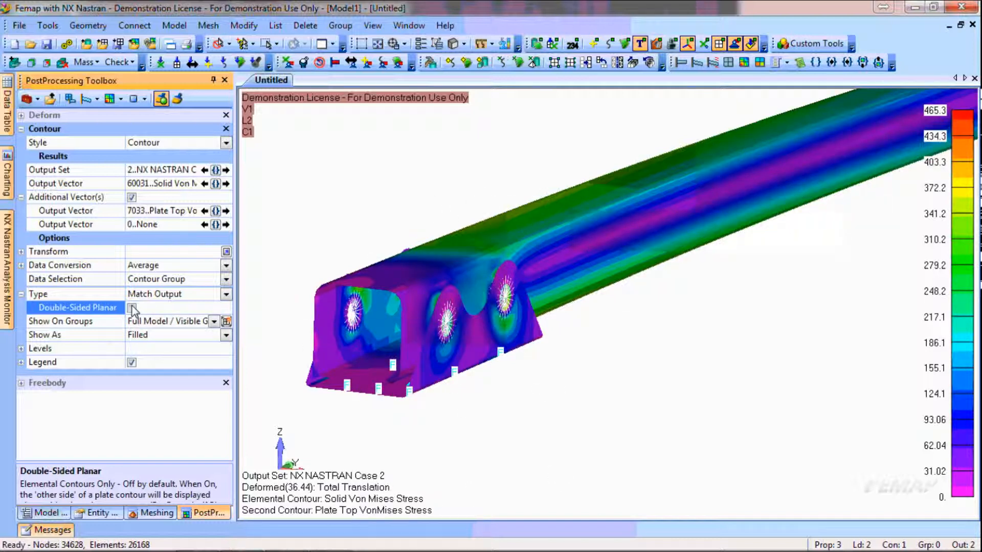
pyautogui.click(132, 308)
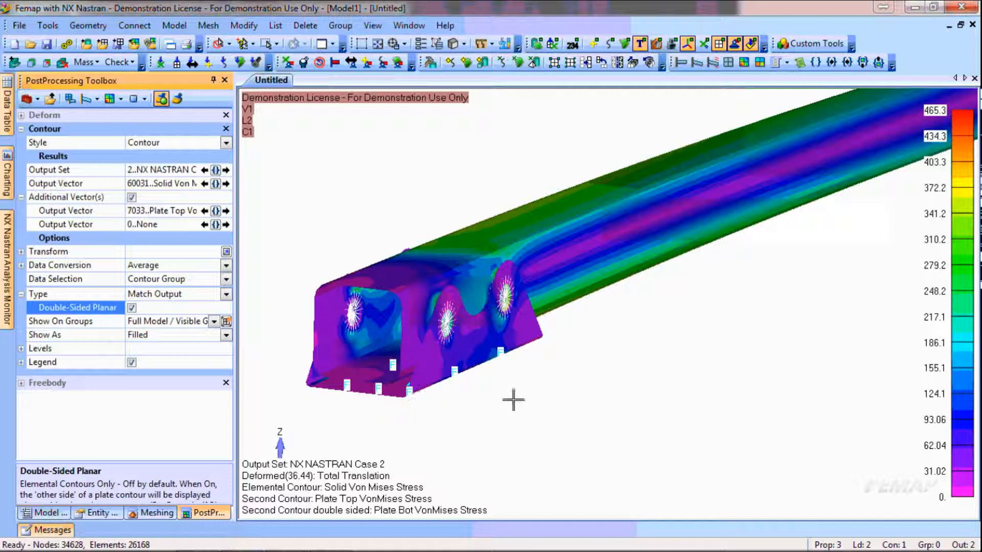
# Turn on the Thickness/Cross Section display so the plate elements are drawn with their real thickness
pyautogui.click(463, 44)
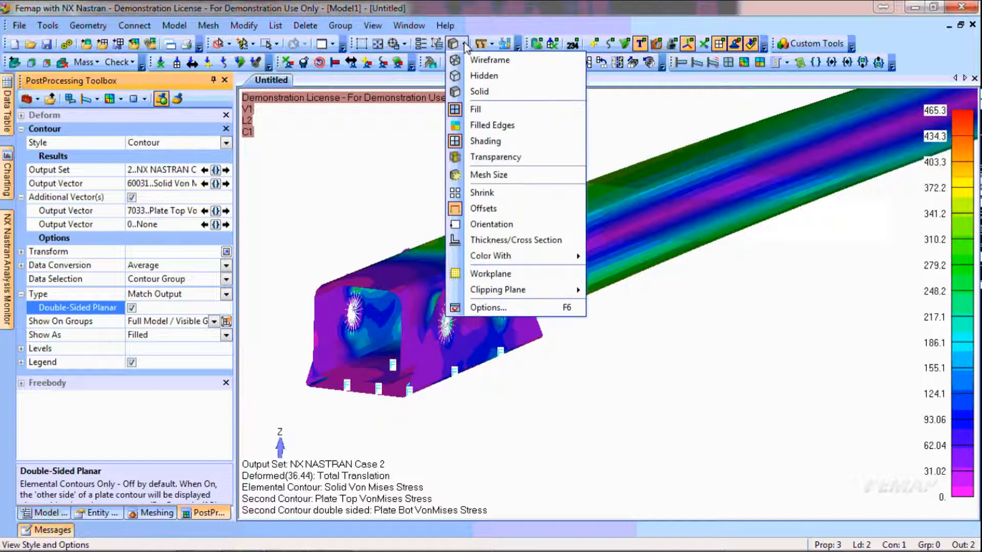
pyautogui.click(491, 240)
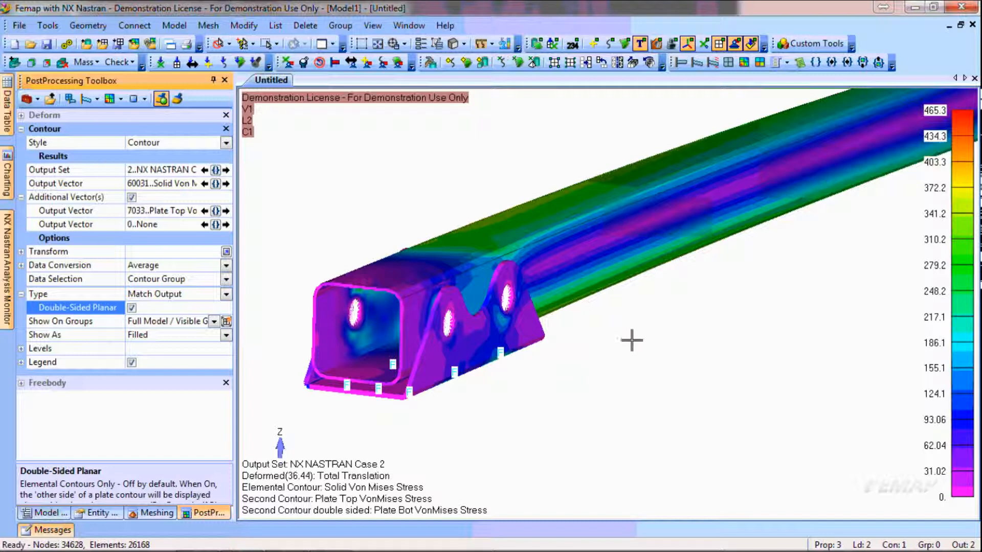
pyautogui.keyDown('ctrl'); pyautogui.moveTo(851, 229); pyautogui.dragTo(730, 277, button='middle'); pyautogui.keyUp('ctrl')
pyautogui.scroll(-2, 634, 321)
pyautogui.scroll(-3, 637, 325)
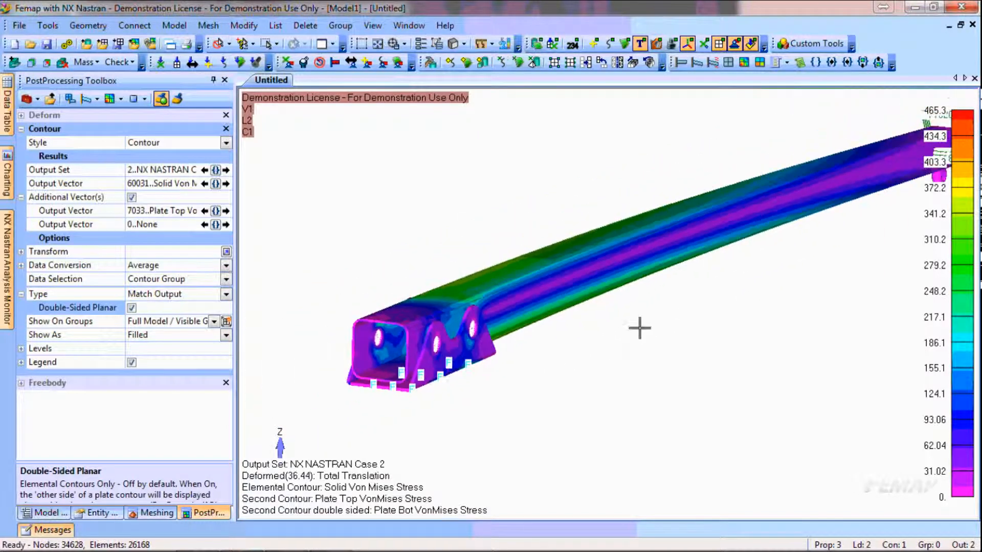
# Hide the loads and constraints in the contour view of the whole mast
pyautogui.keyDown('ctrl'); pyautogui.moveTo(784, 262); pyautogui.dragTo(701, 293, button='middle'); pyautogui.keyUp('ctrl')
pyautogui.moveTo(495, 420); pyautogui.dragTo(505, 413, button='middle')
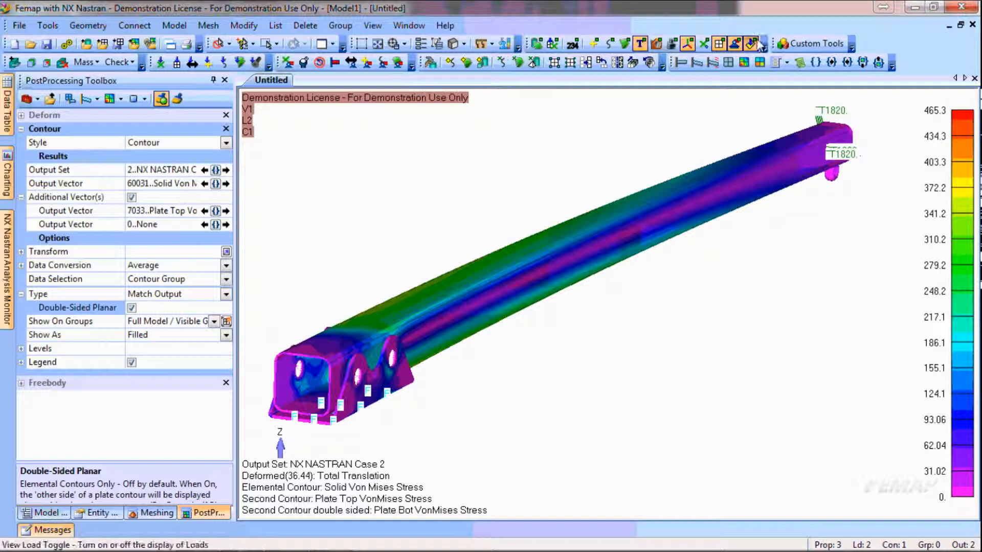
pyautogui.click(751, 45)
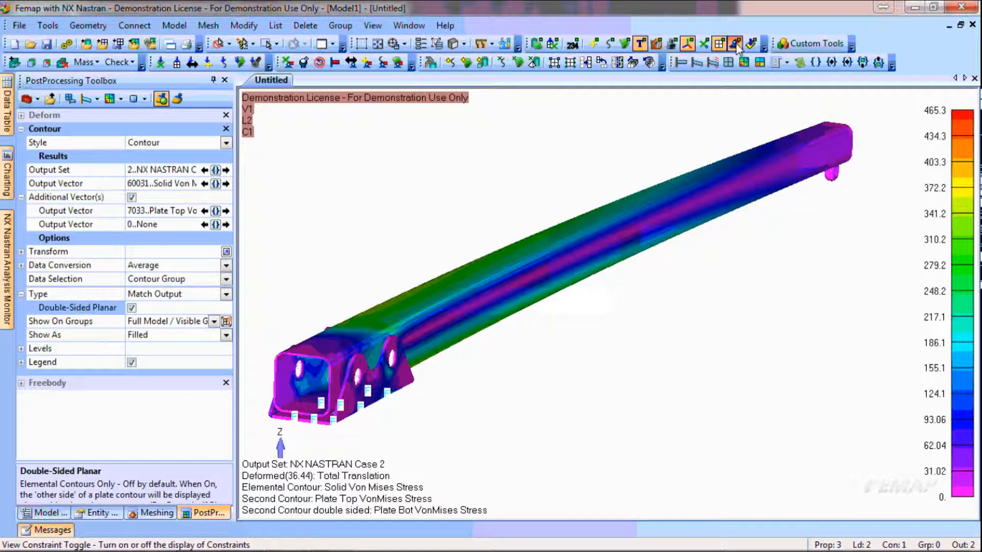
pyautogui.click(735, 44)
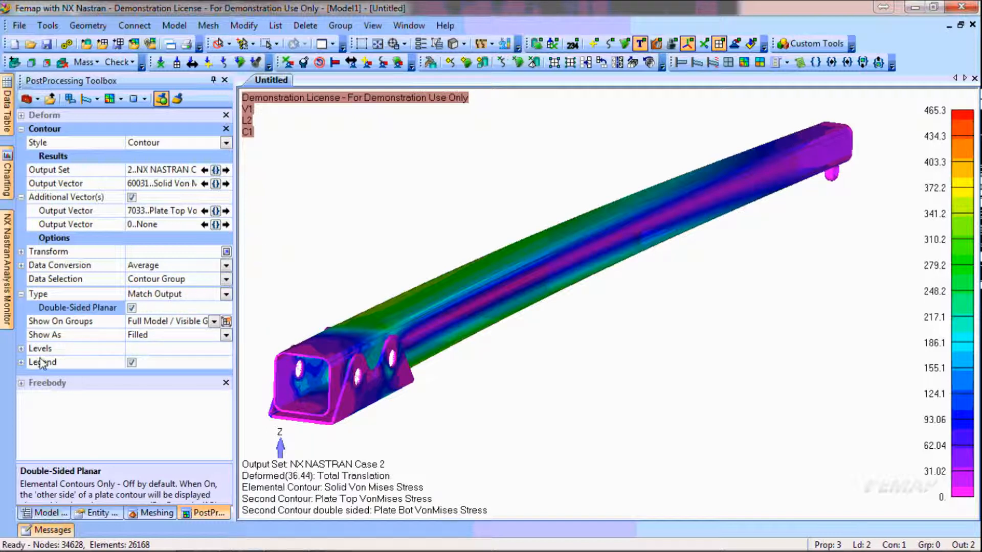
# Set the contour's Label Max/Min option to Max Only so only the peak stress is labelled on the mast
pyautogui.click(22, 349)
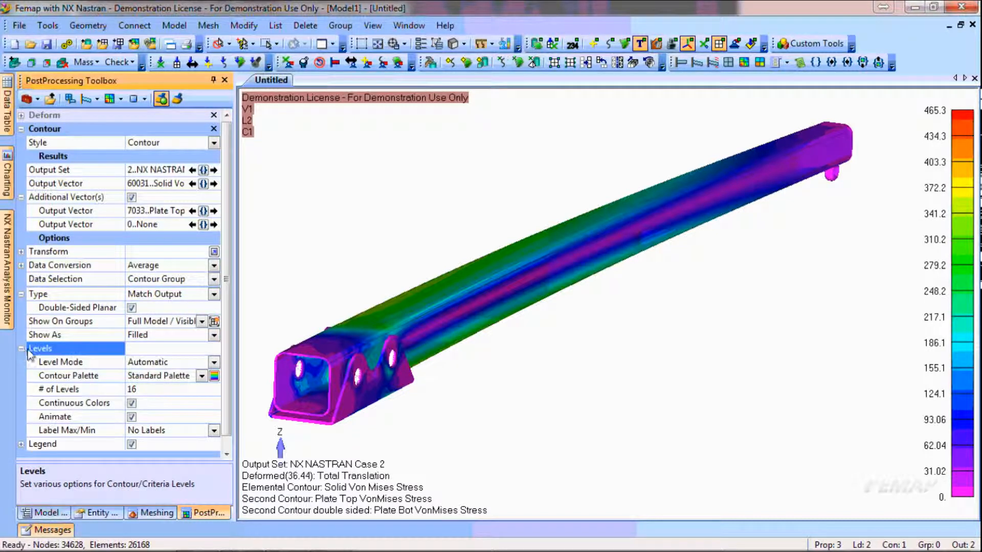
pyautogui.click(213, 432)
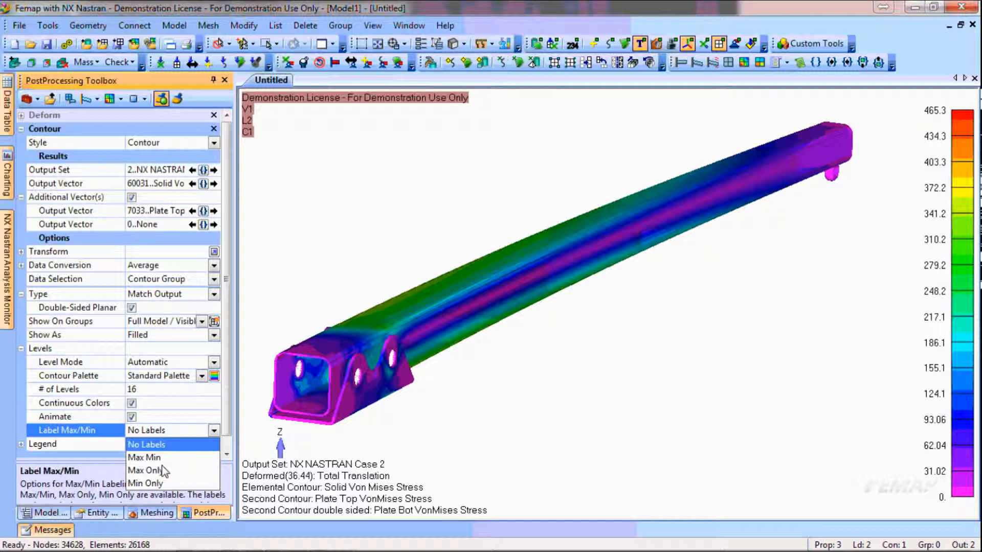
pyautogui.click(147, 470)
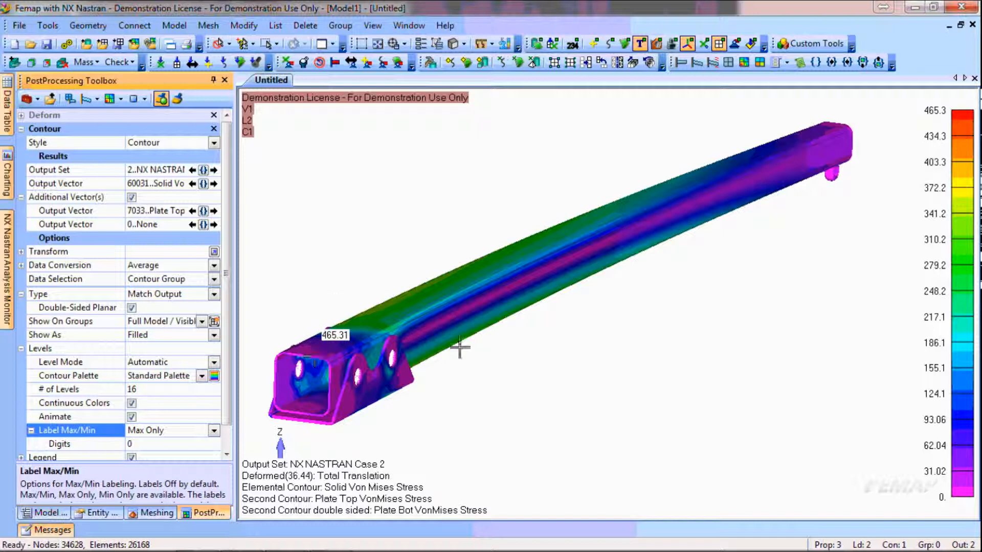
# Examine where the maximum stress label sits near the base bracket's pin holes and how the stress runs along the mast
pyautogui.moveTo(380, 397); pyautogui.dragTo(752, 290, button='middle')
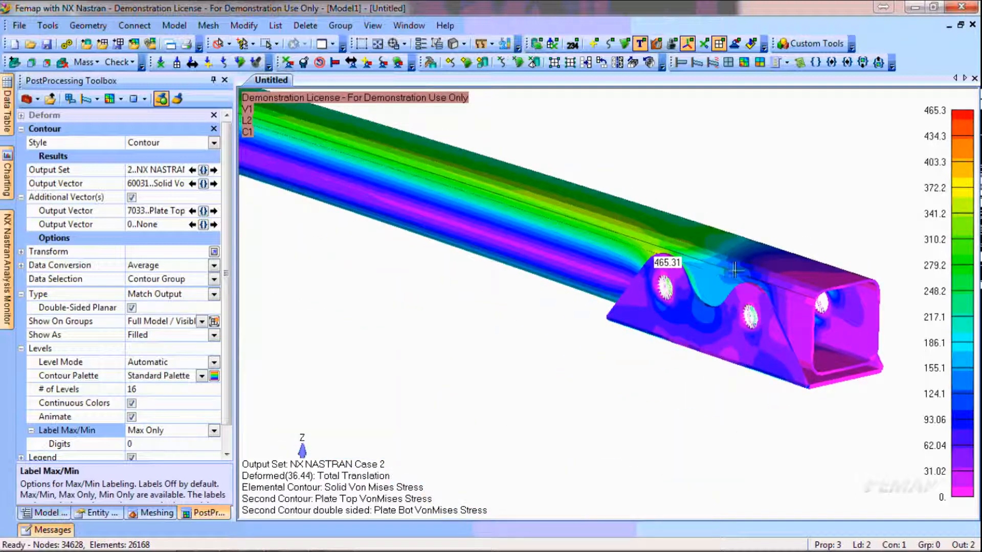
pyautogui.scroll(2, 699, 270)
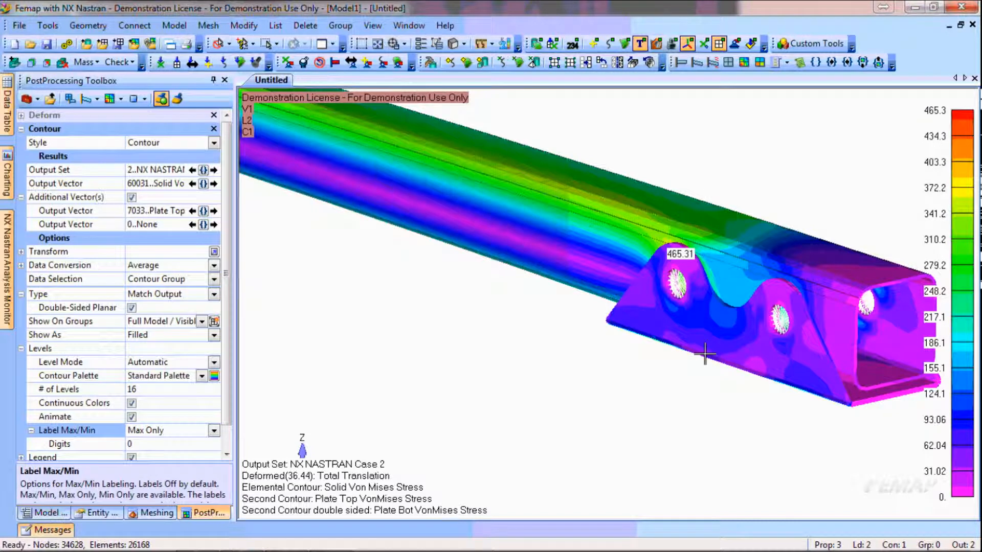
pyautogui.scroll(-4, 704, 354)
pyautogui.scroll(-4, 710, 318)
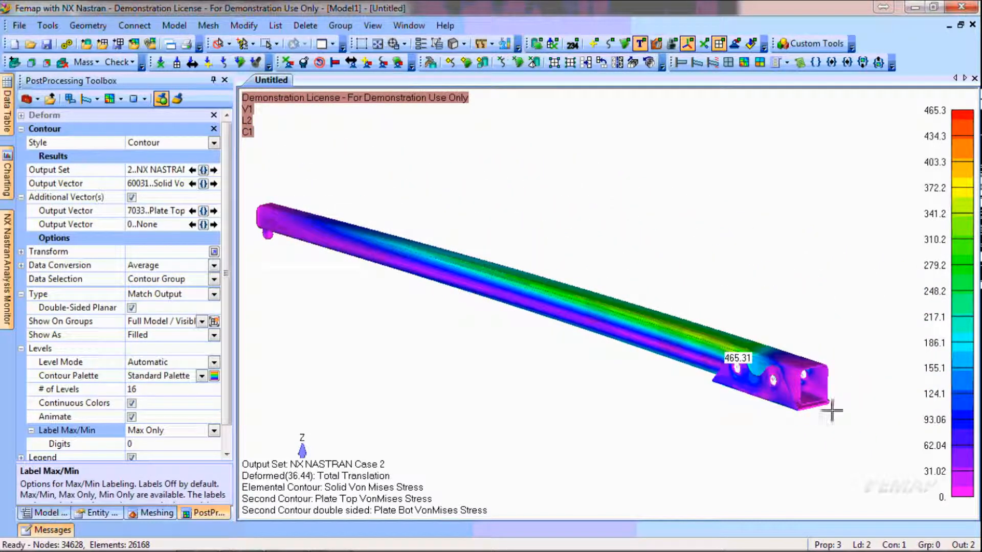
pyautogui.moveTo(765, 384); pyautogui.dragTo(802, 425, button='middle')
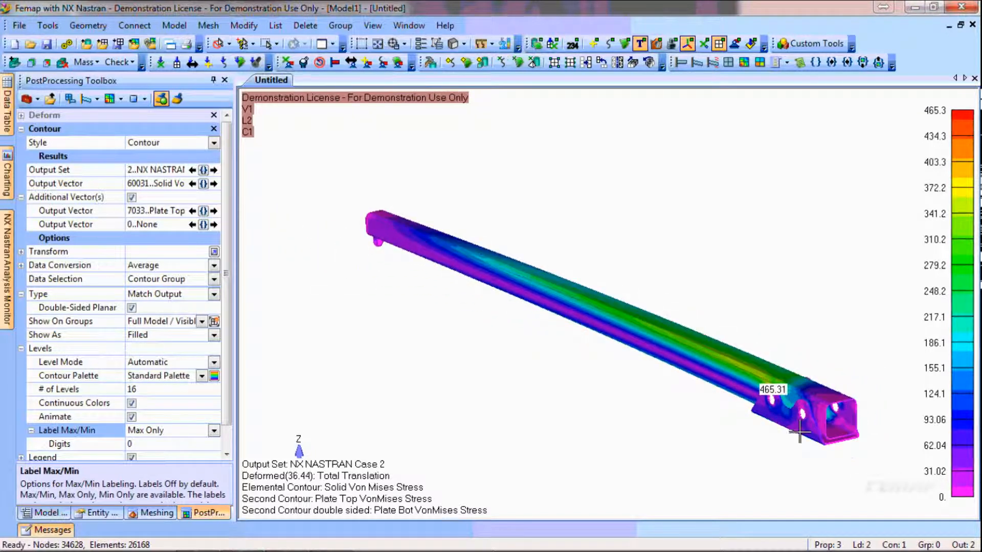
pyautogui.scroll(3, 808, 431)
pyautogui.scroll(-3, 822, 406)
pyautogui.moveTo(843, 397); pyautogui.dragTo(789, 435, button='middle')
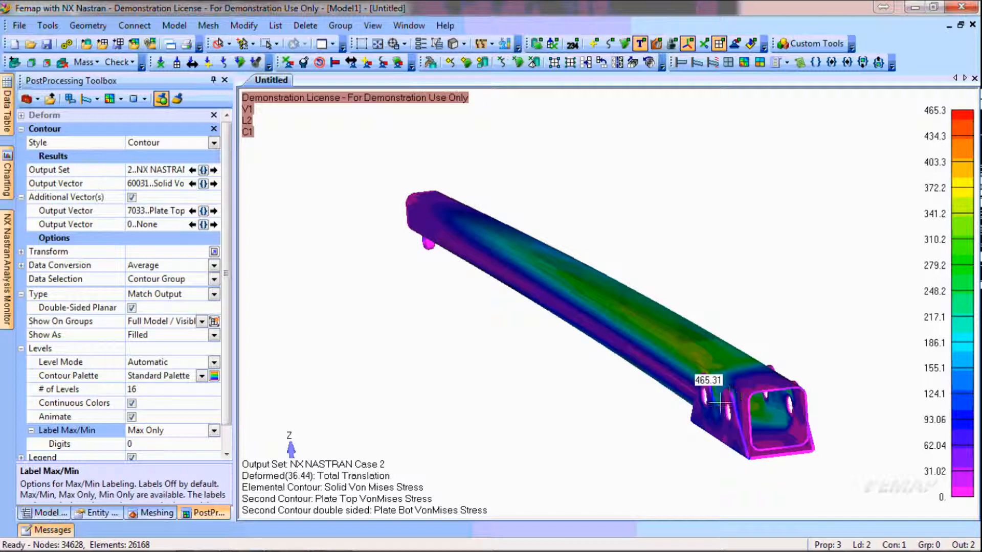
# Turn off the visibility of the 4..Mid-Surface of 1..1 geometry in the model tree and turn it back on
pyautogui.click(45, 513)
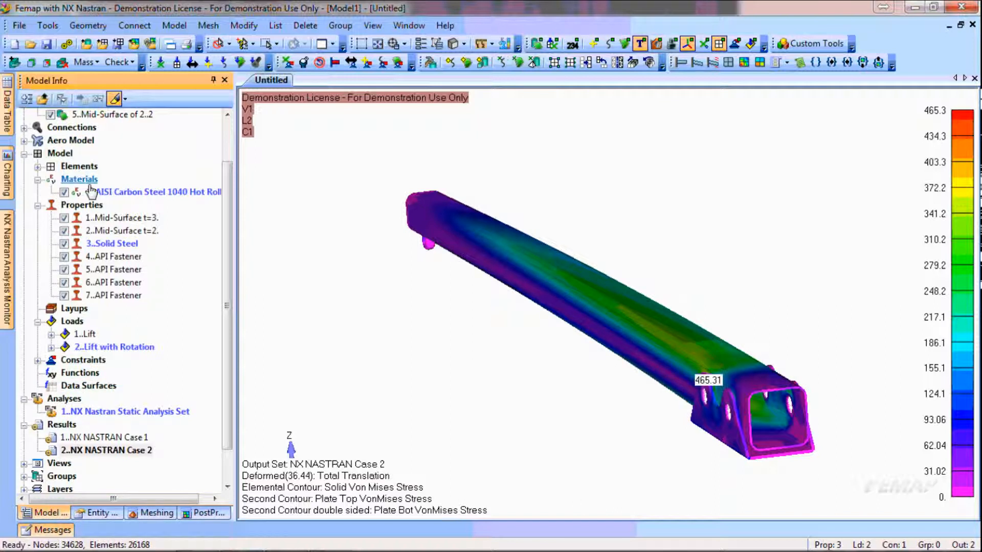
pyautogui.moveTo(232, 193); pyautogui.dragTo(231, 155)
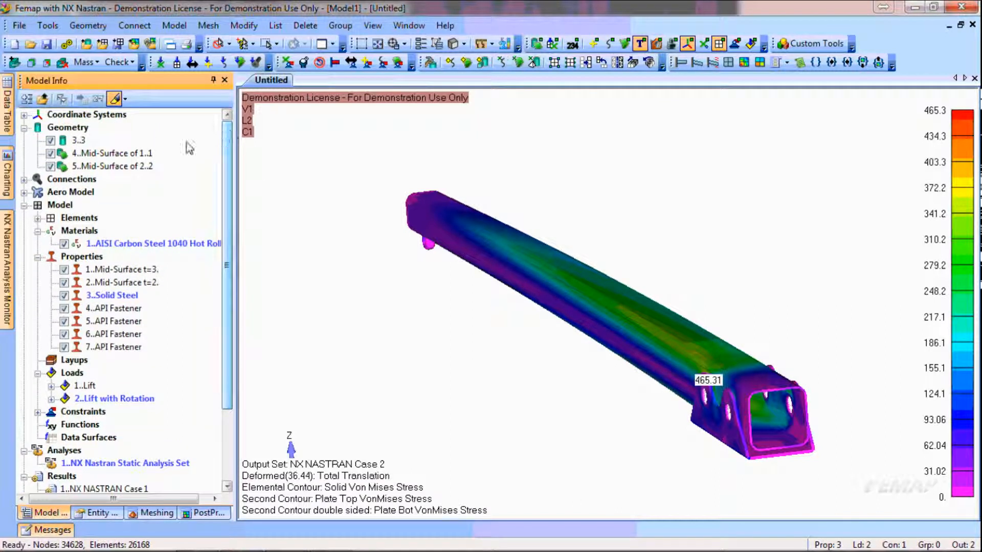
pyautogui.click(51, 153)
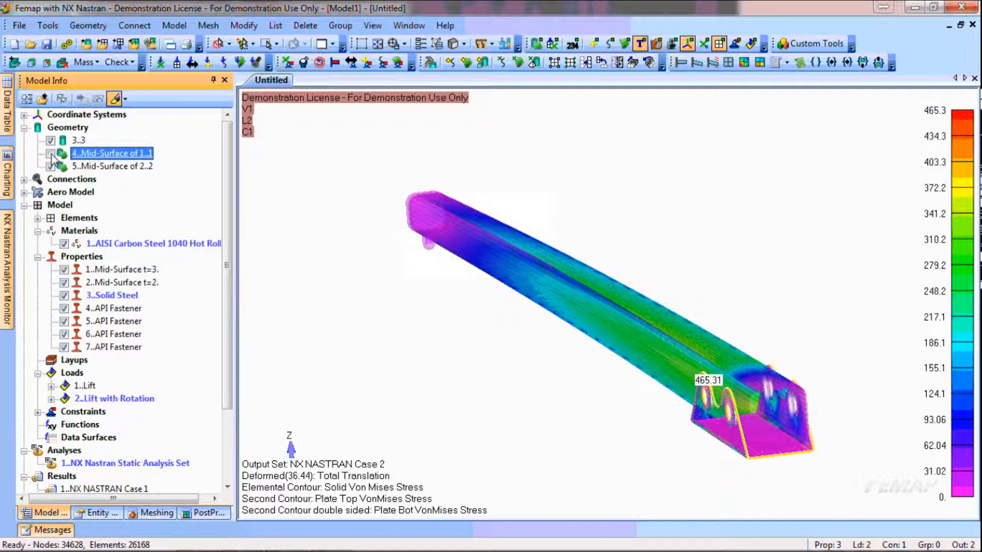
pyautogui.click(601, 468)
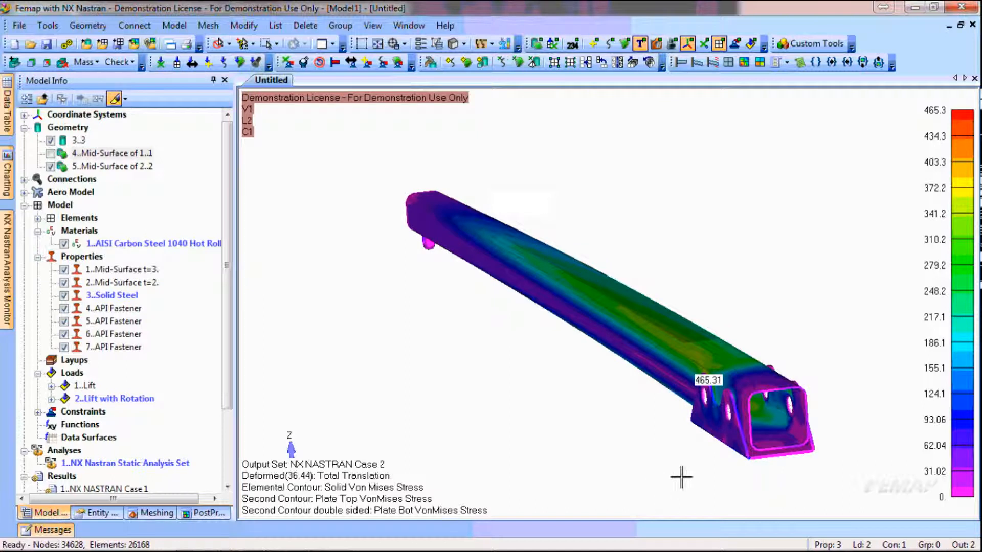
pyautogui.click(51, 153)
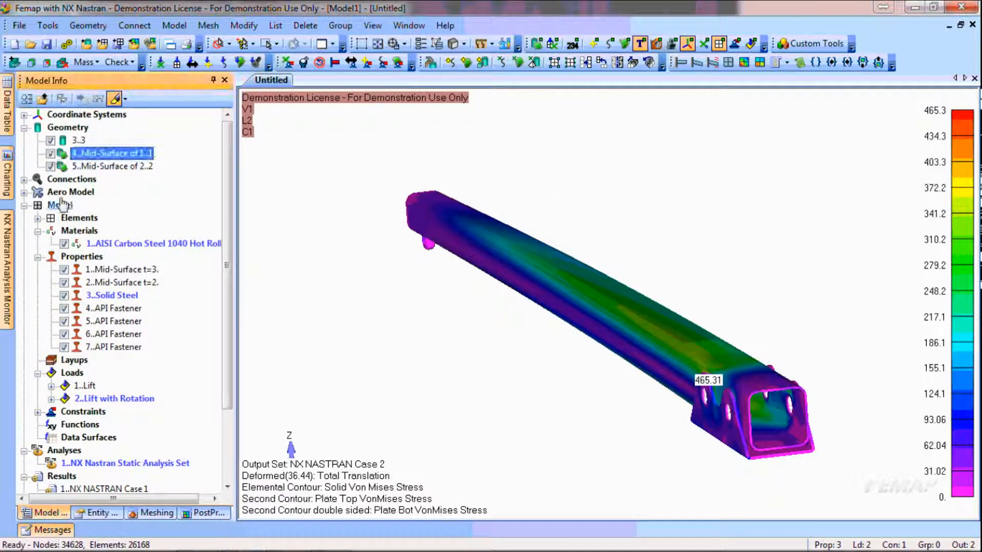
# Hide the elements of property 2..Mid-Surface t=2. and show them again, then select the AISI Carbon Steel 1040 material
pyautogui.click(64, 283)
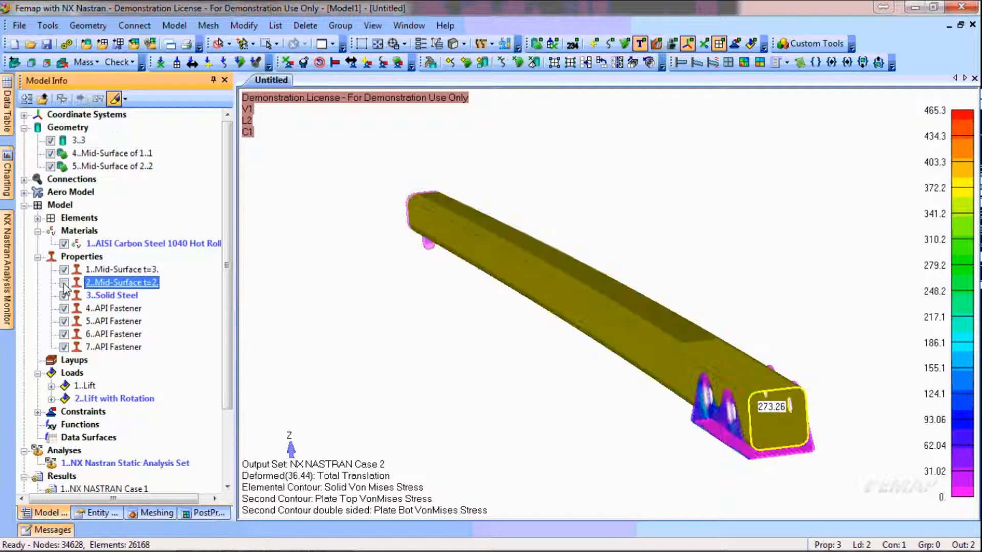
pyautogui.click(64, 283)
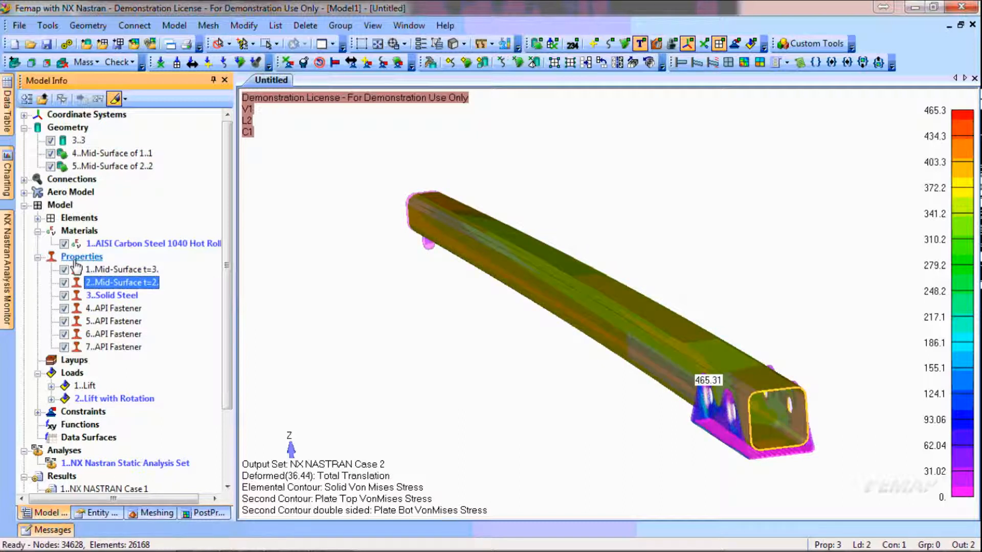
pyautogui.click(64, 243)
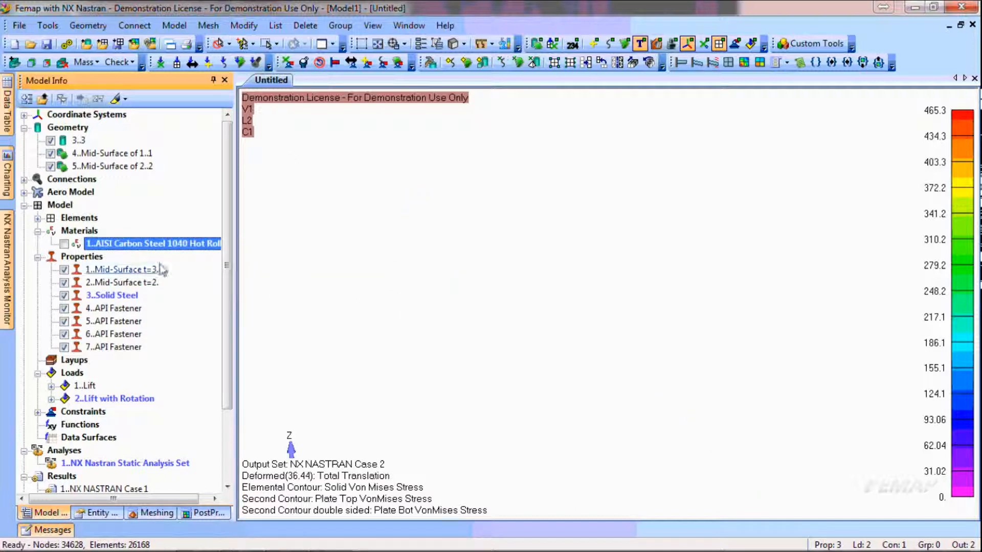
# Toggle the visibility of properties 1..Mid-Surface t=3. and 2..Mid-Surface t=2. off and on, leaving both shown
pyautogui.click(64, 270)
pyautogui.click(64, 270)
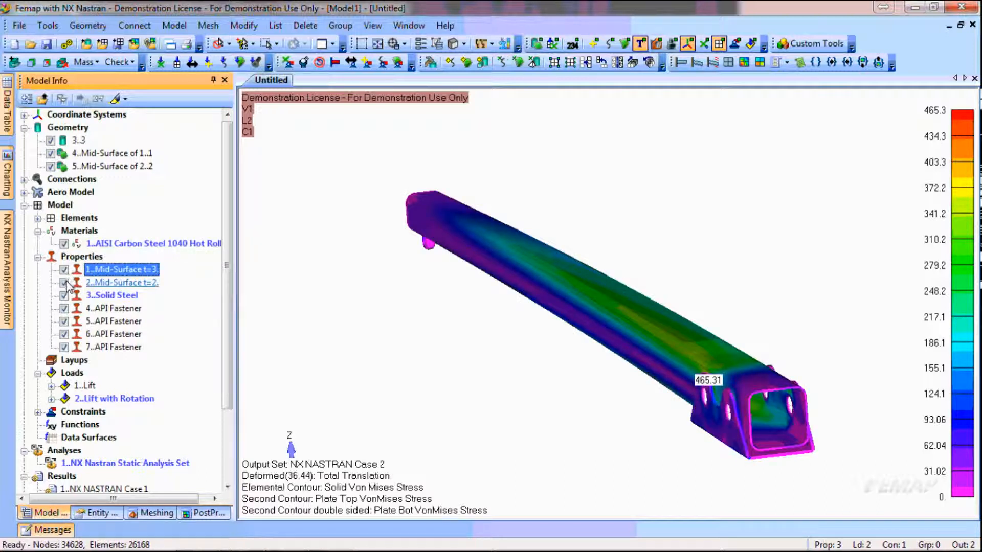
pyautogui.click(64, 283)
pyautogui.click(65, 283)
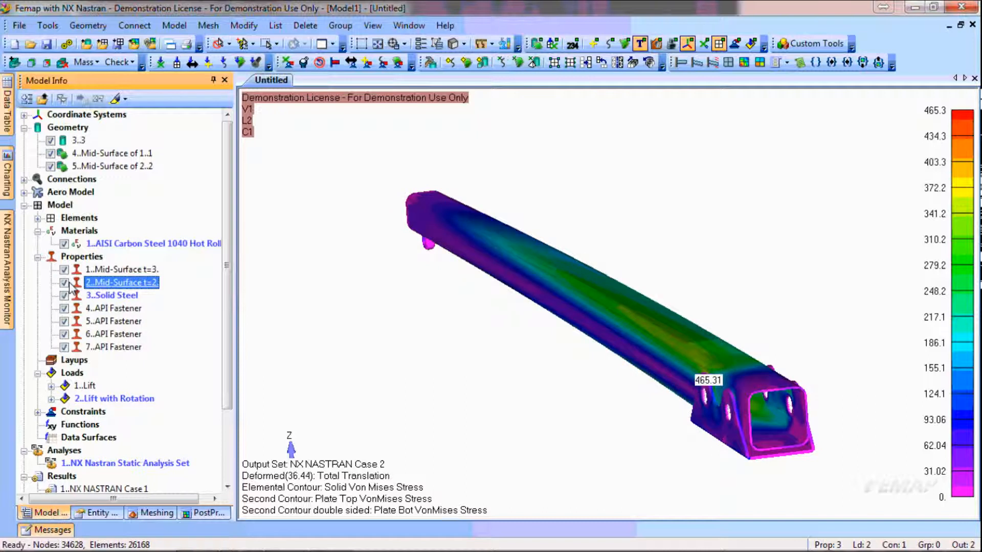
pyautogui.click(65, 282)
pyautogui.click(64, 282)
pyautogui.click(64, 283)
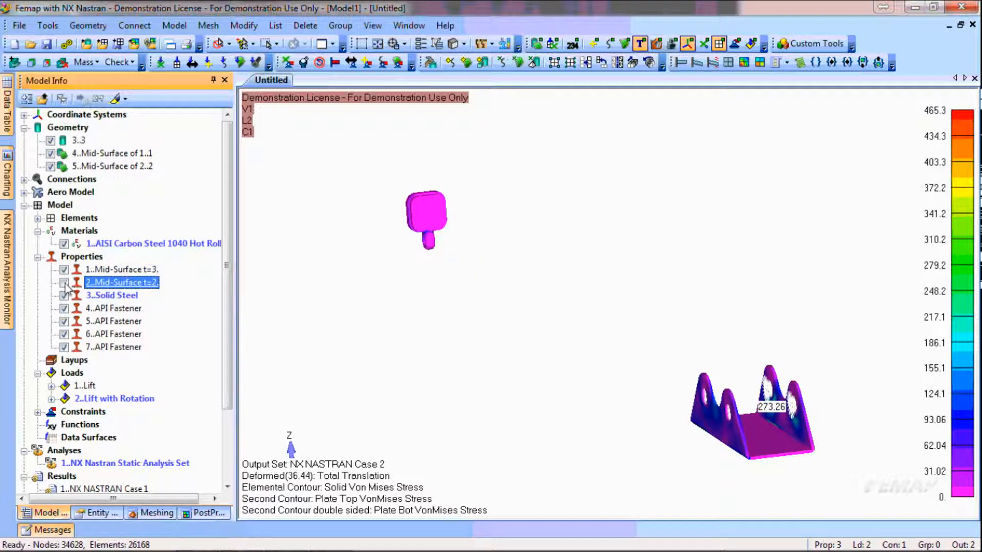
pyautogui.click(65, 283)
# Hide property 1..Mid-Surface t=3. and inspect the stress around the pin holes of the exposed tube
pyautogui.click(65, 269)
pyautogui.moveTo(571, 430); pyautogui.dragTo(592, 412, button='middle')
pyautogui.scroll(5, 806, 345)
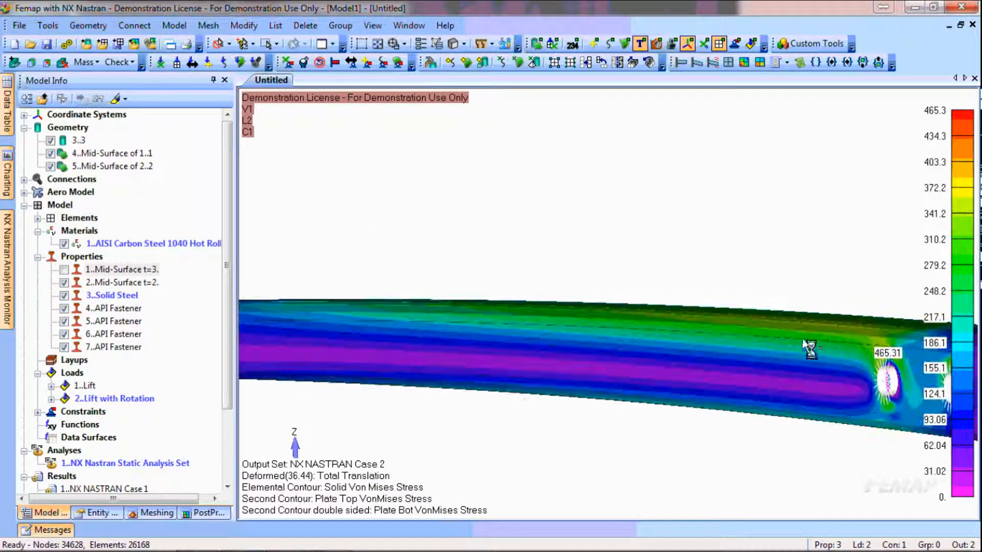
pyautogui.keyDown('ctrl'); pyautogui.moveTo(840, 372); pyautogui.dragTo(679, 380, button='middle'); pyautogui.keyUp('ctrl')
pyautogui.scroll(5, 731, 393)
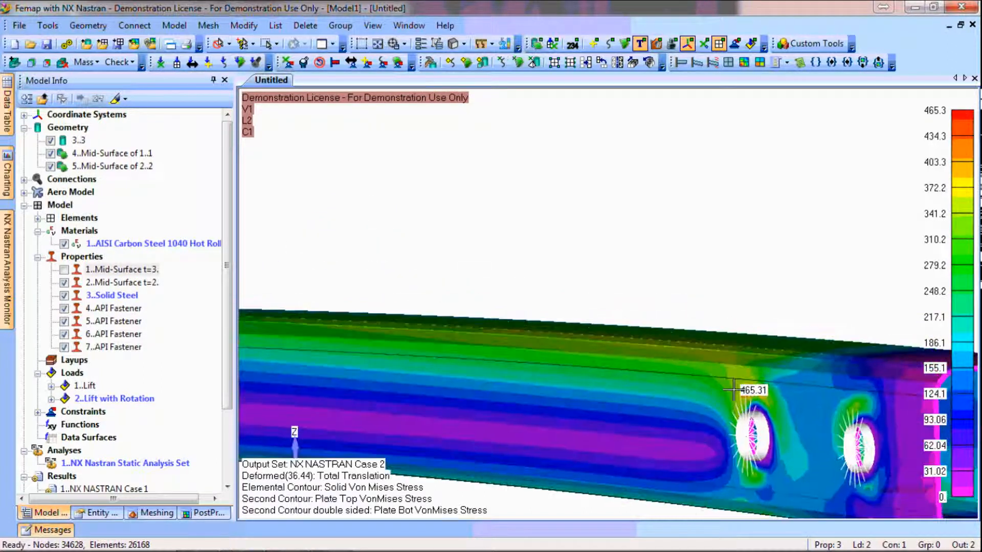
pyautogui.keyDown('ctrl'); pyautogui.moveTo(821, 442); pyautogui.dragTo(756, 327, button='middle'); pyautogui.keyUp('ctrl')
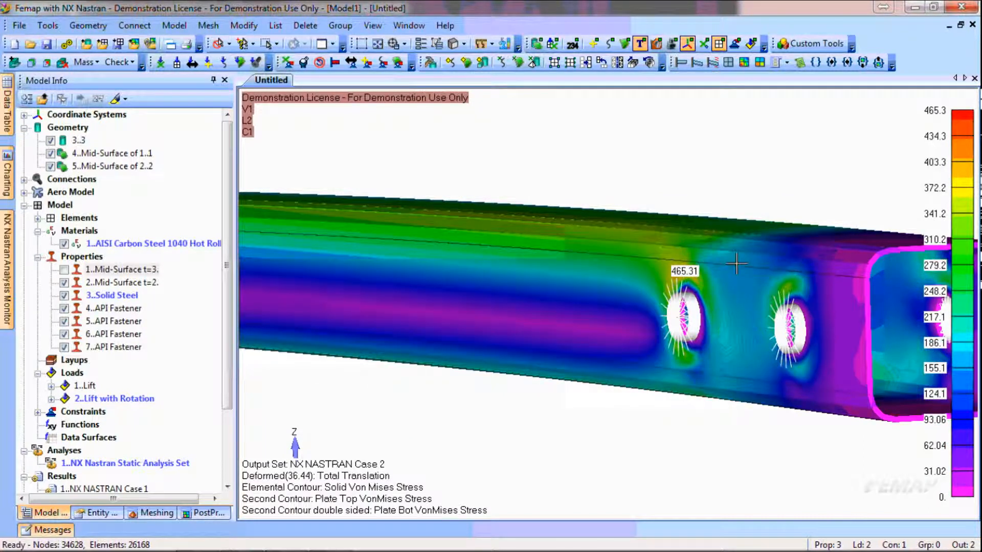
pyautogui.scroll(-5, 780, 265)
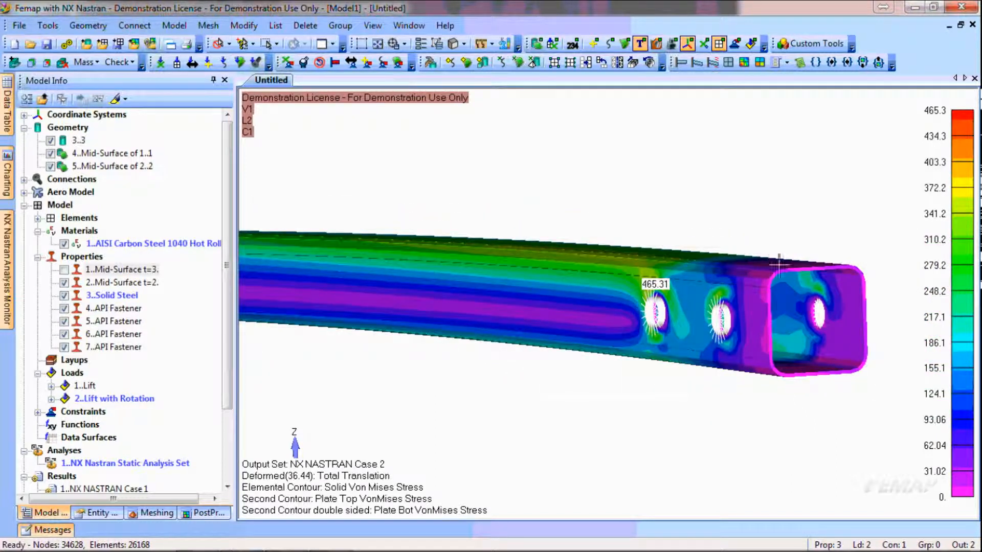
pyautogui.keyDown('ctrl'); pyautogui.moveTo(699, 294); pyautogui.dragTo(793, 329, button='middle'); pyautogui.keyUp('ctrl')
pyautogui.keyDown('ctrl'); pyautogui.moveTo(701, 312); pyautogui.dragTo(790, 337, button='middle'); pyautogui.keyUp('ctrl')
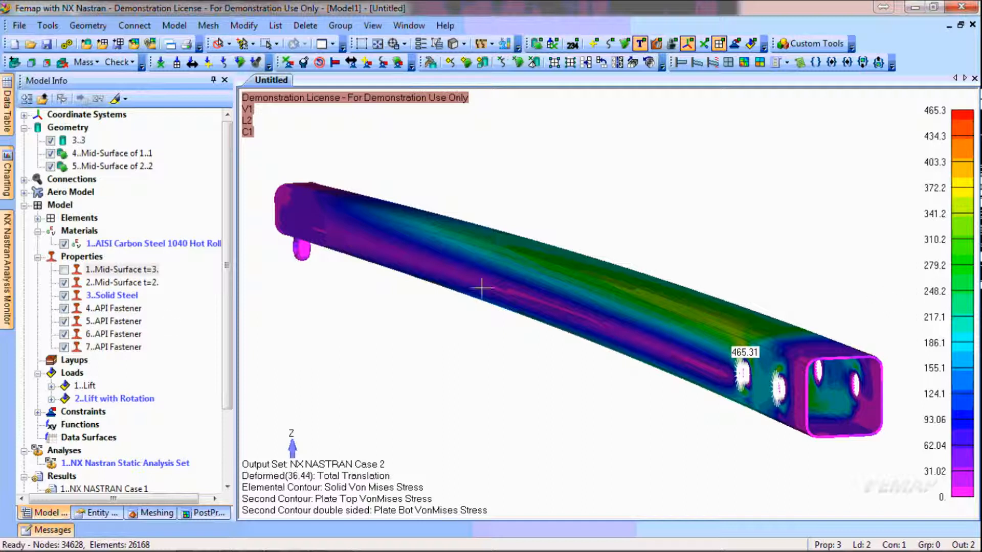
# Hide property 2..Mid-Surface t=2. to isolate the solid end cap with its lug for a close look at its stress
pyautogui.click(64, 283)
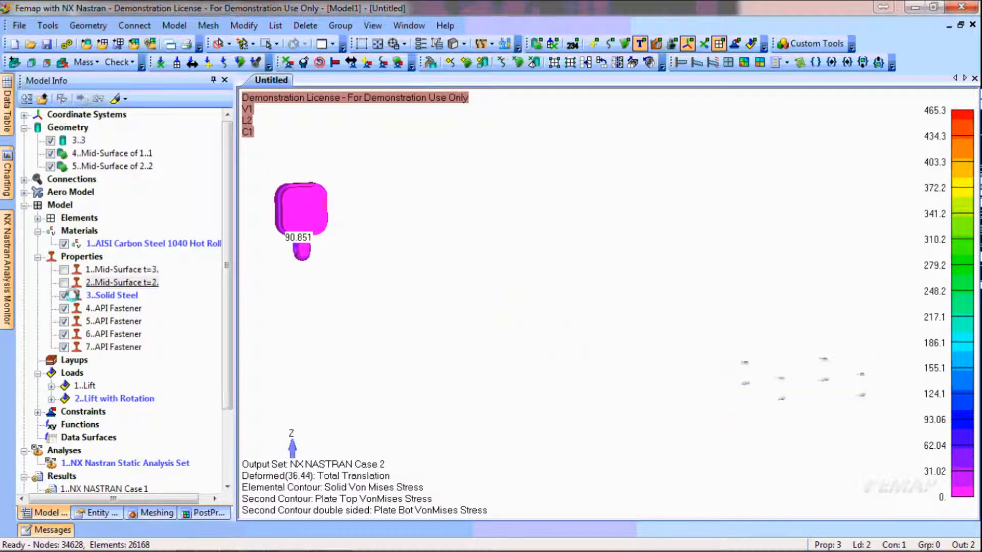
pyautogui.keyDown('ctrl'); pyautogui.moveTo(331, 311); pyautogui.dragTo(505, 362, button='middle'); pyautogui.keyUp('ctrl')
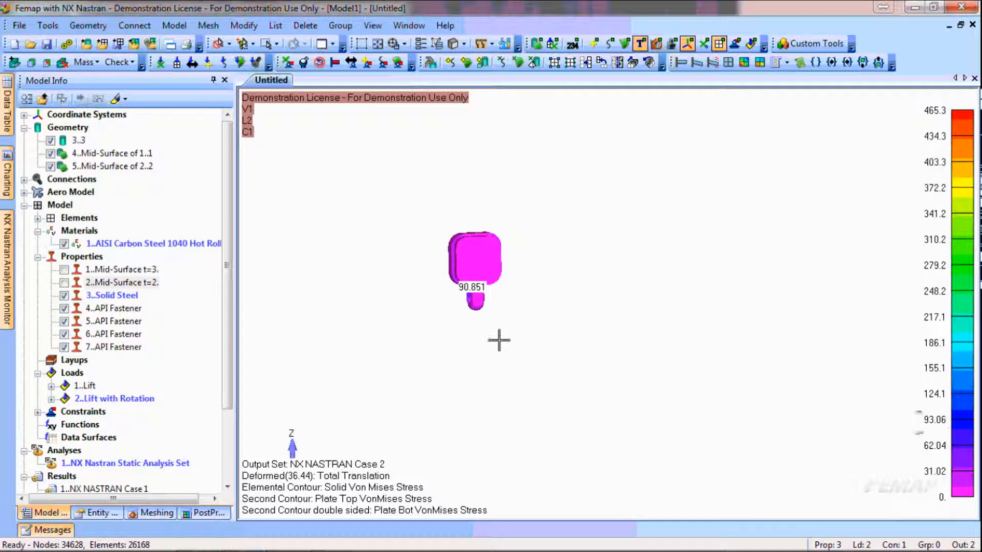
pyautogui.scroll(5, 477, 266)
pyautogui.scroll(3, 353, 281)
pyautogui.keyDown('ctrl'); pyautogui.moveTo(306, 264); pyautogui.dragTo(546, 311, button='middle'); pyautogui.keyUp('ctrl')
pyautogui.scroll(5, 475, 284)
pyautogui.keyDown('ctrl'); pyautogui.moveTo(417, 323); pyautogui.dragTo(515, 361, button='middle'); pyautogui.keyUp('ctrl')
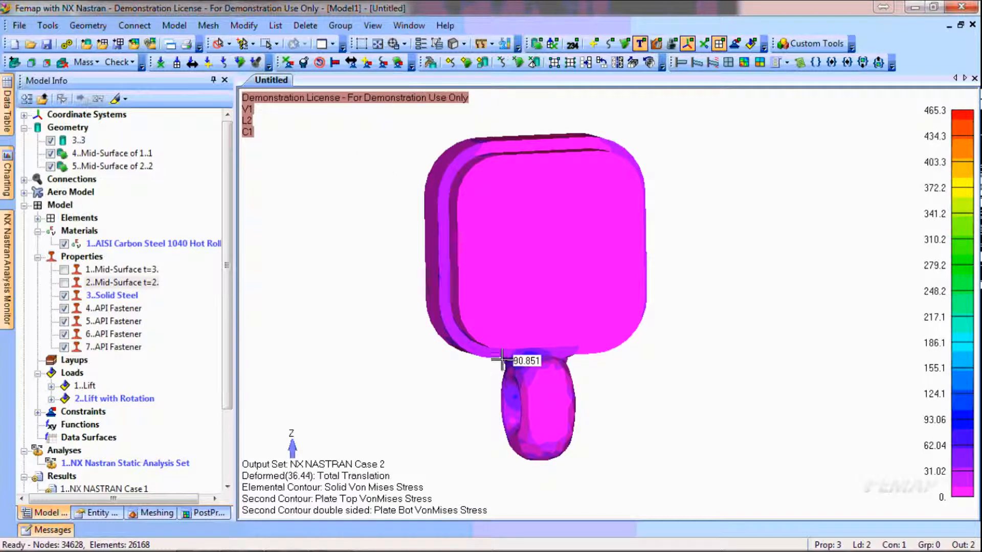
# Change the contour style to IsoSurface for the solid end cap and disable Additional Vector(s)
pyautogui.click(162, 513)
pyautogui.click(203, 513)
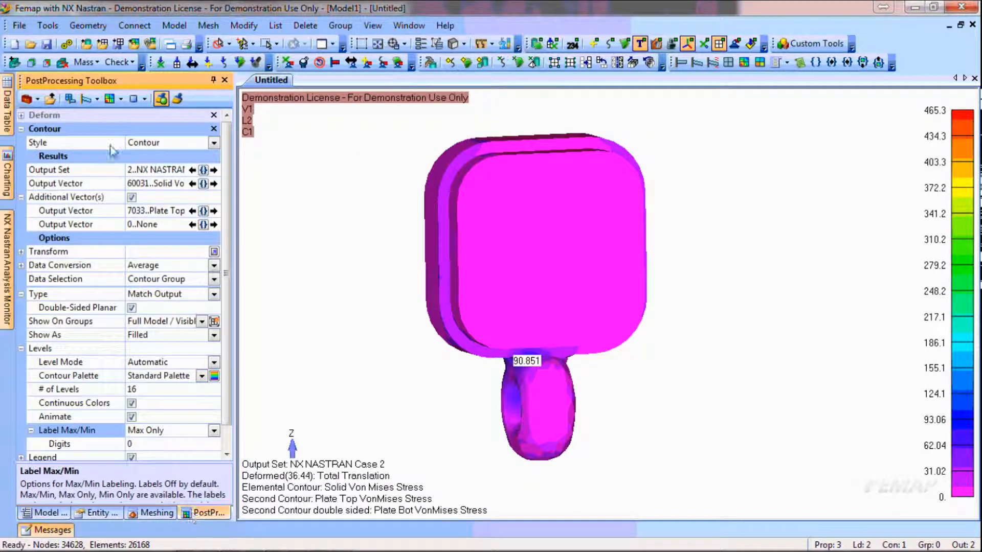
pyautogui.click(120, 100)
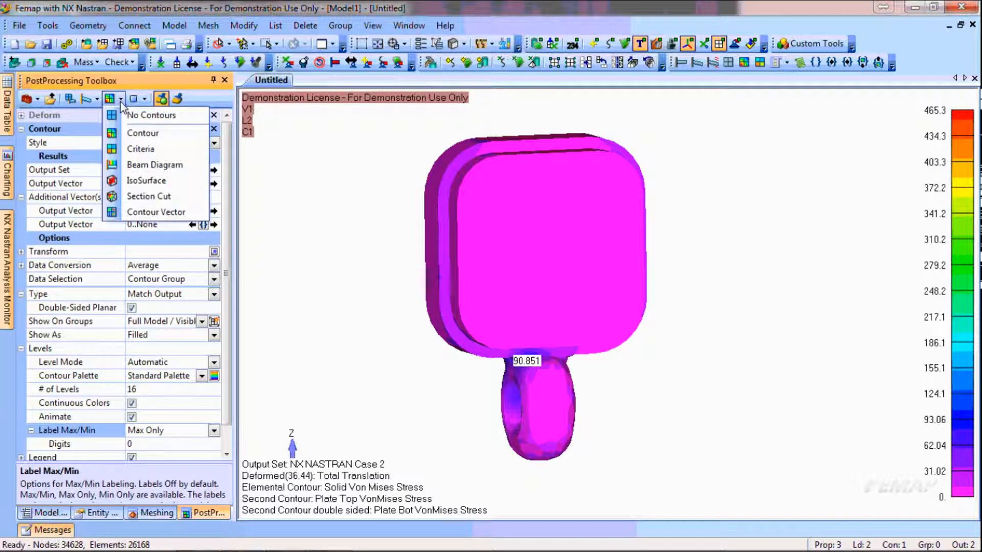
pyautogui.click(134, 180)
pyautogui.scroll(-2, 691, 319)
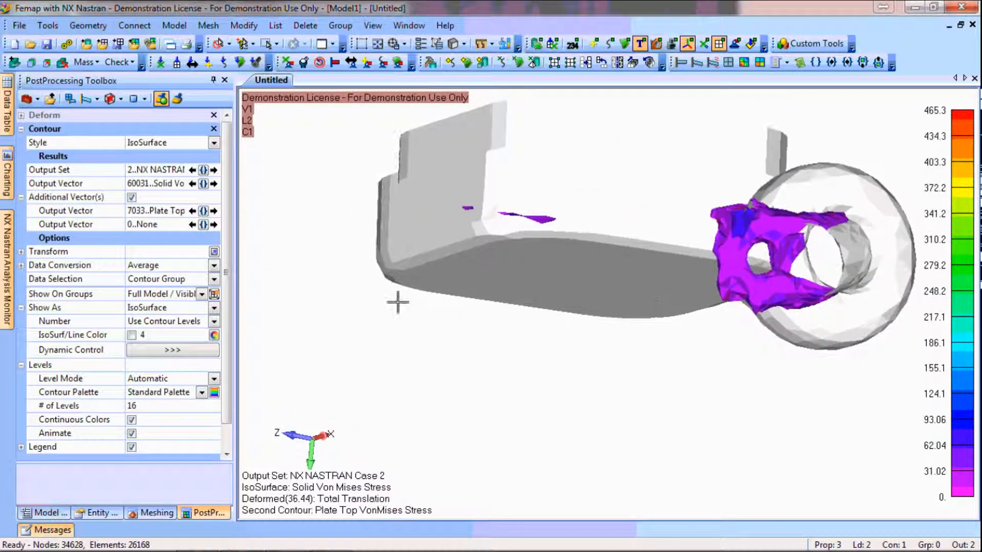
pyautogui.click(131, 197)
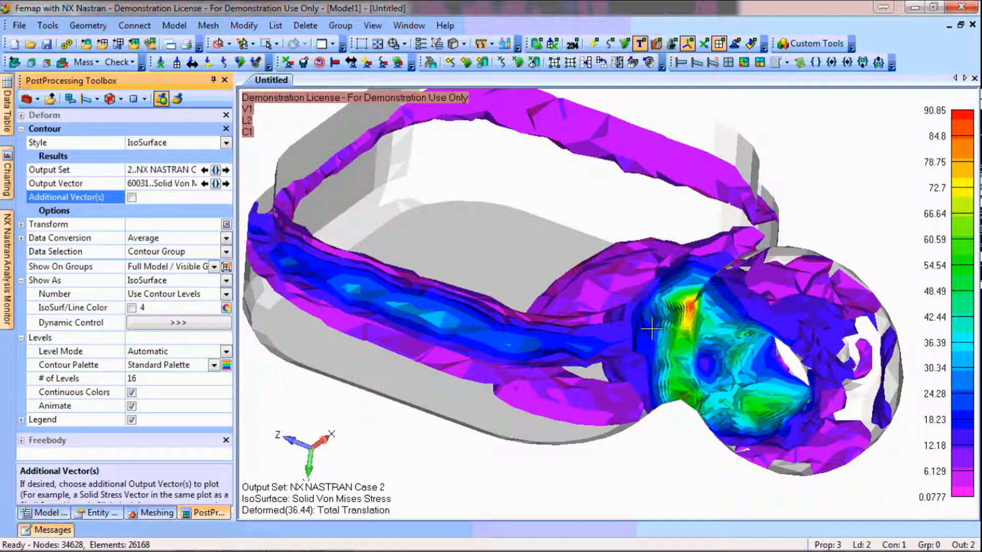
# Change the contour style to Section Cut for the solid end cap and view the cut face along the Z axis
pyautogui.click(123, 99)
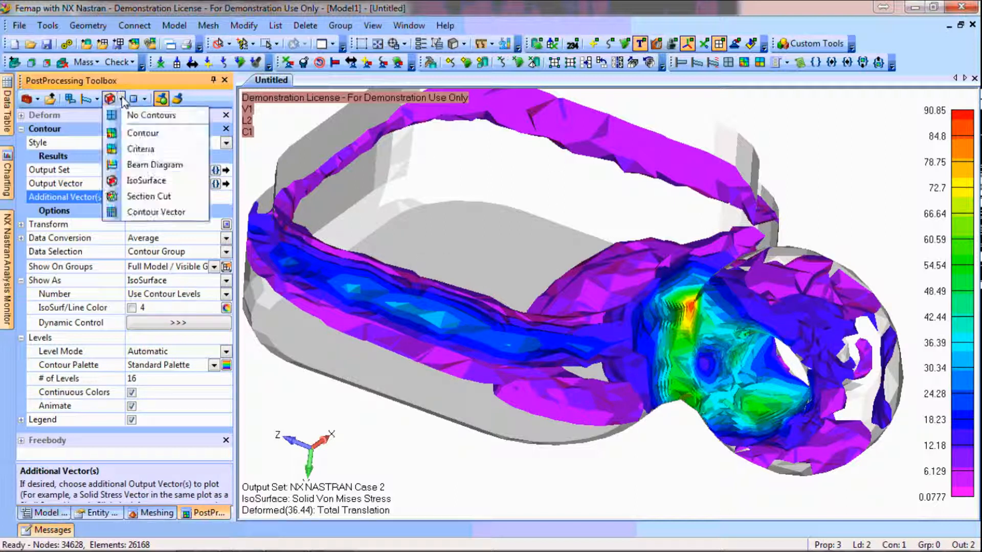
pyautogui.click(130, 199)
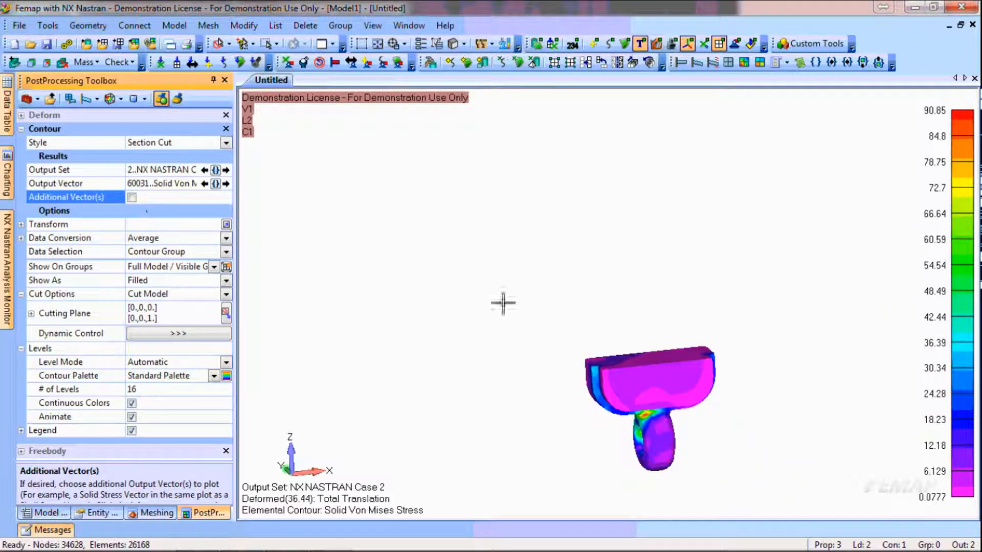
pyautogui.moveTo(489, 305); pyautogui.dragTo(486, 327, button='middle')
pyautogui.scroll(5, 632, 201)
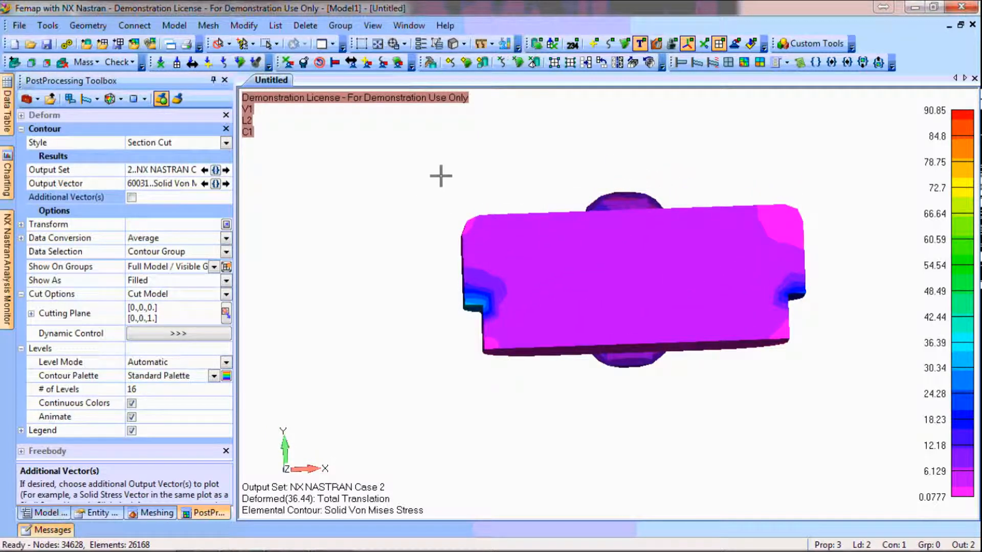
# Sweep the section cut dynamically in the negative Z direction through the end cap to the tip of its lug
pyautogui.click(178, 332)
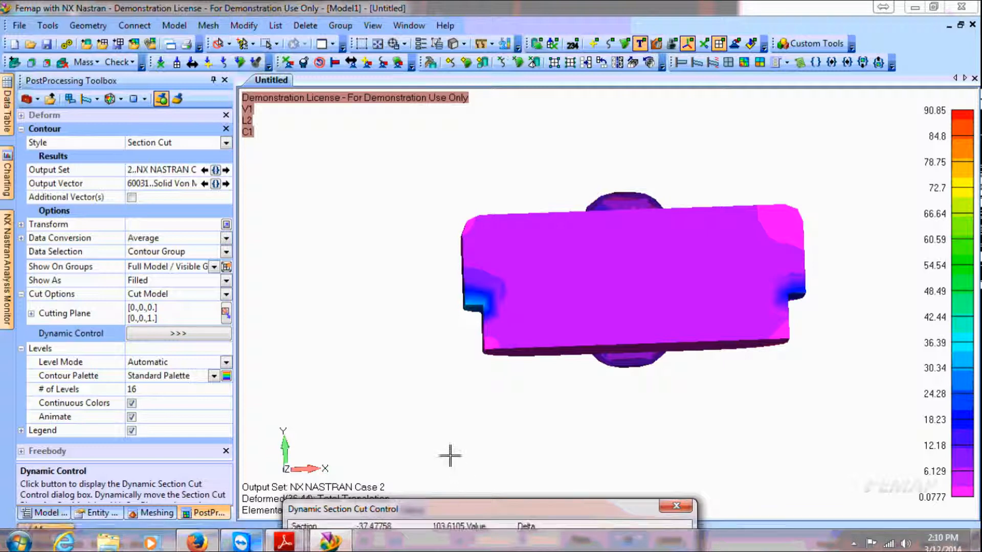
pyautogui.click(365, 539)
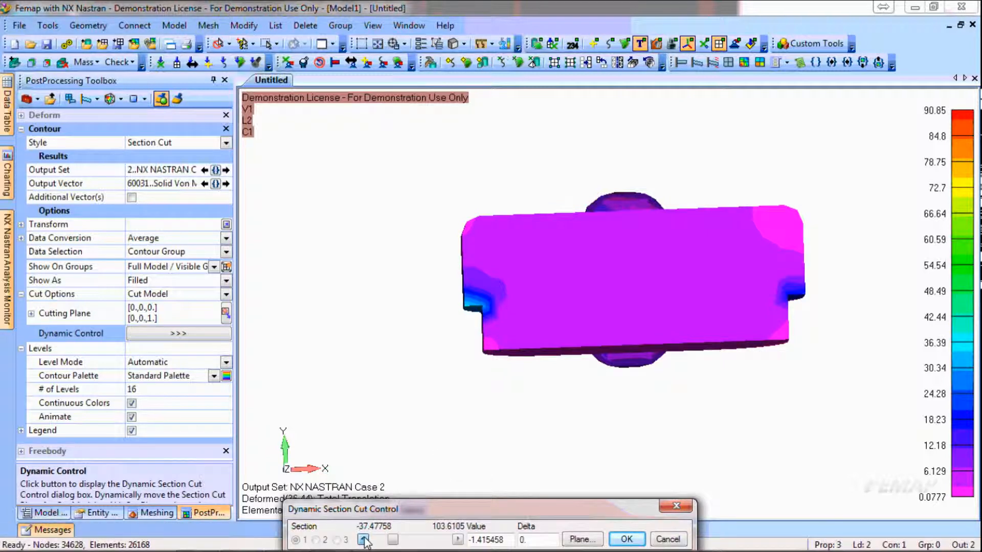
pyautogui.click(363, 539)
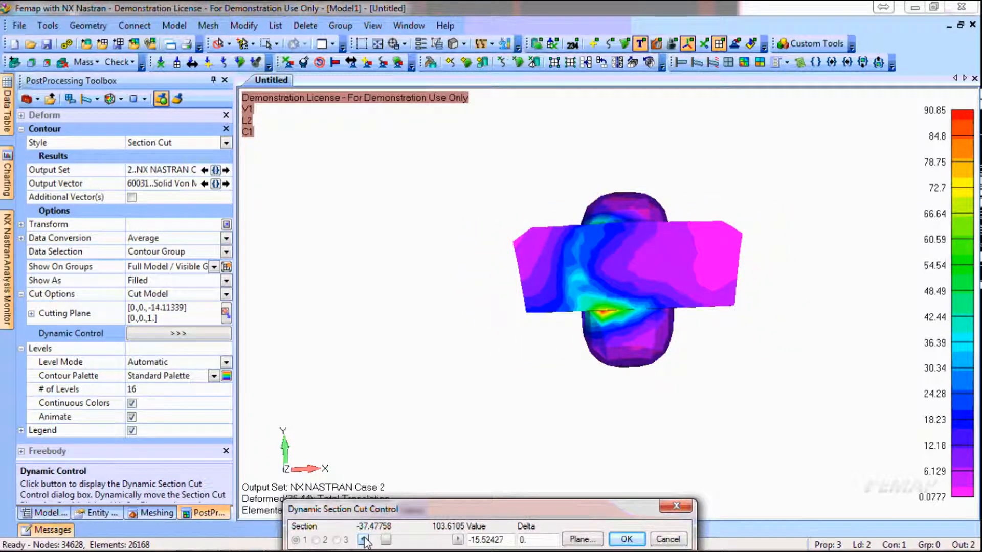
pyautogui.click(363, 539)
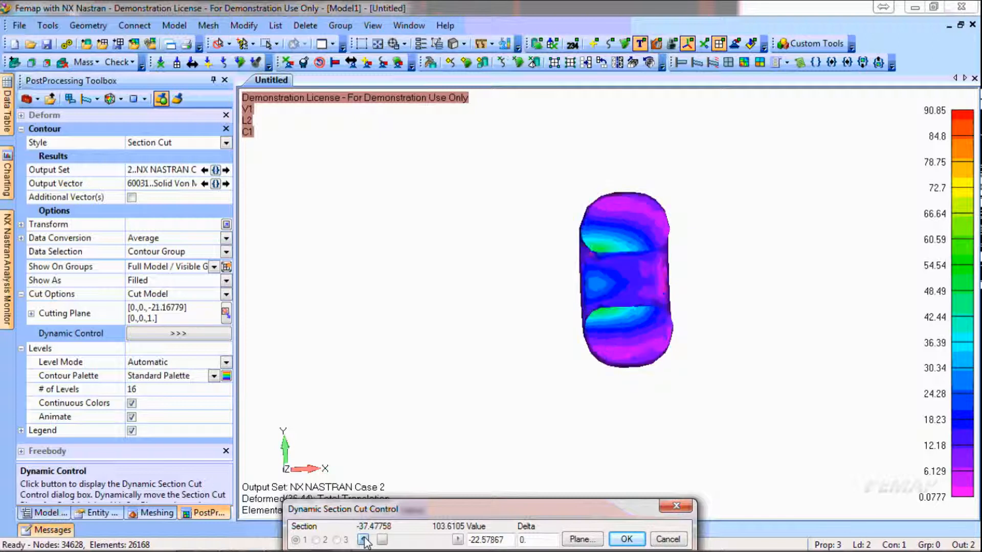
pyautogui.click(363, 540)
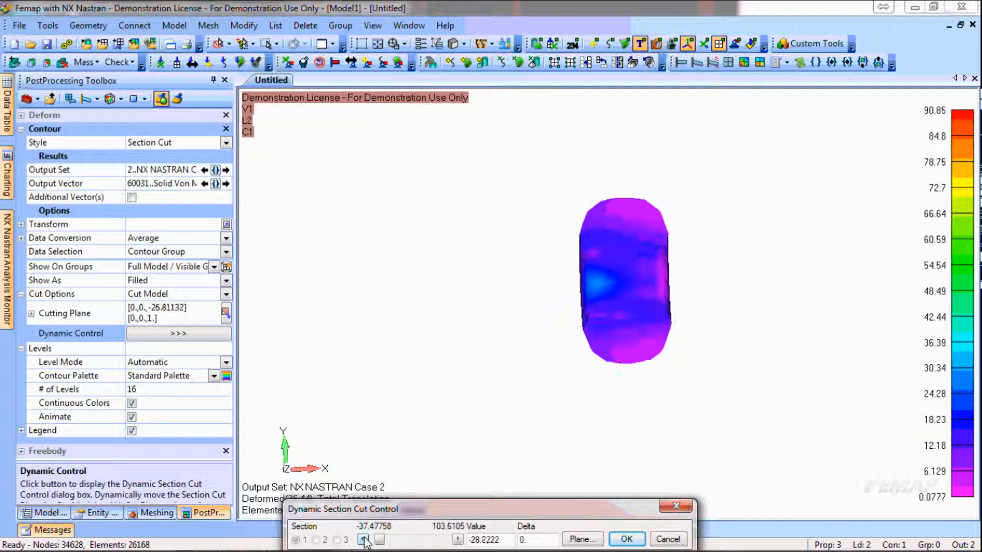
pyautogui.click(363, 539)
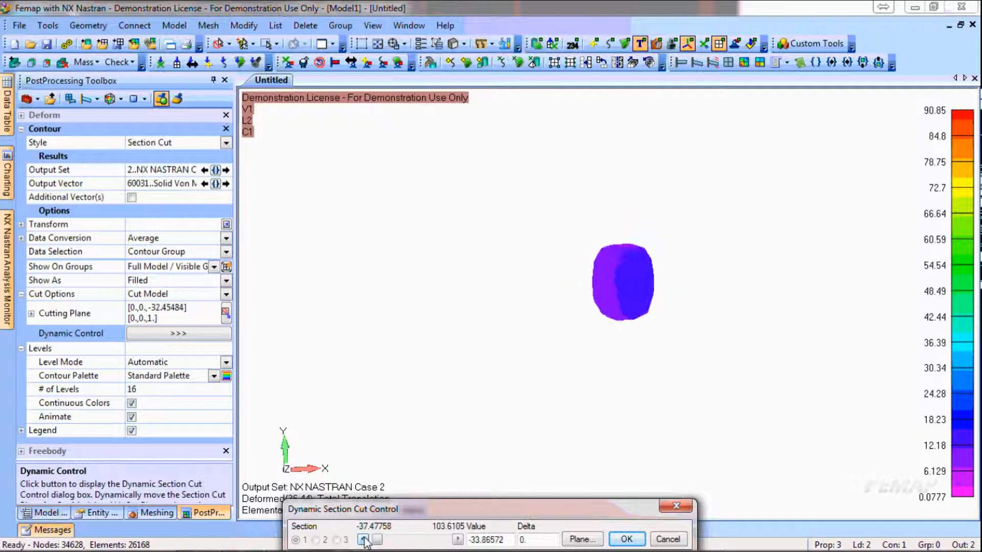
# Sweep the cutting plane back in the positive Z direction, using a delta of 0.1, and cancel the dynamic section cut
pyautogui.click(458, 539)
pyautogui.click(457, 540)
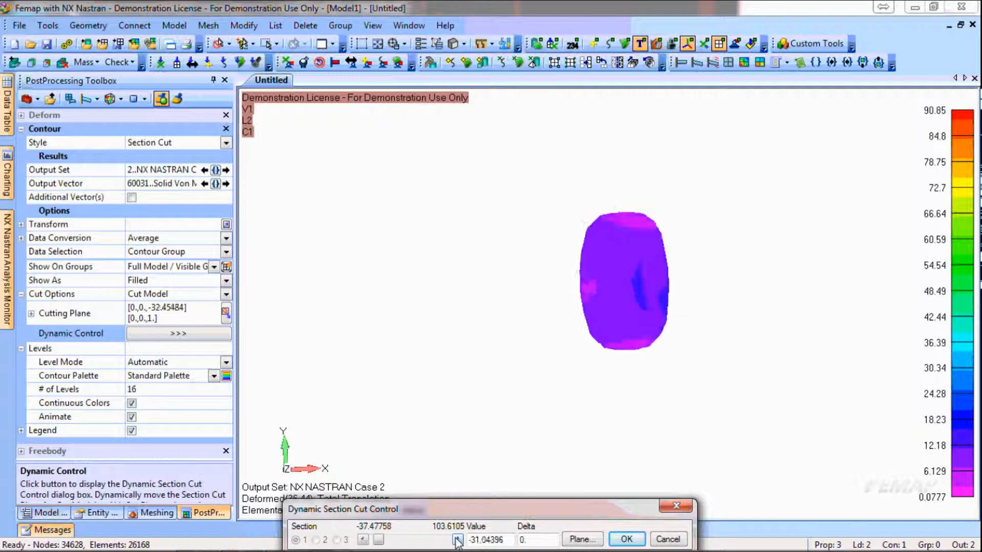
pyautogui.click(457, 540)
pyautogui.click(457, 539)
pyautogui.click(457, 539)
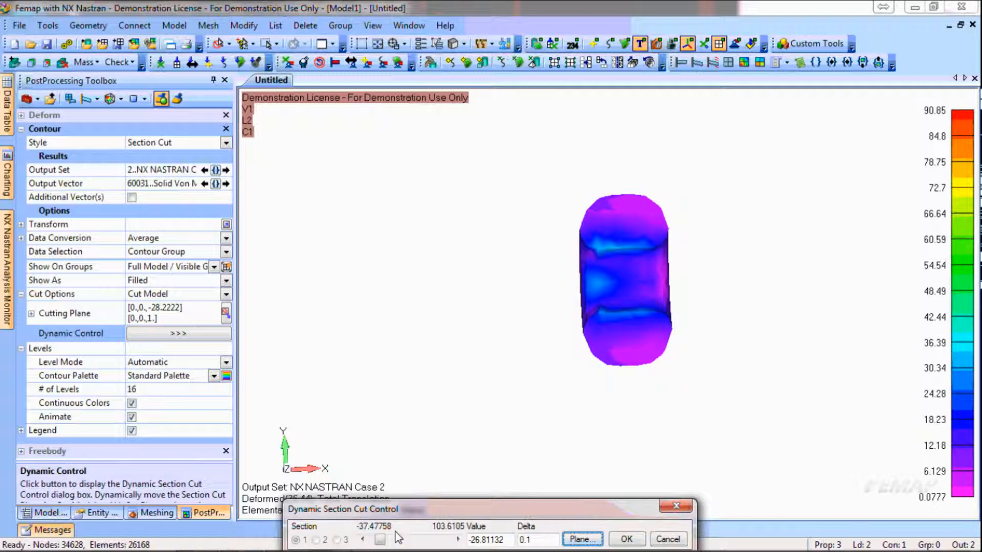
pyautogui.click(457, 540)
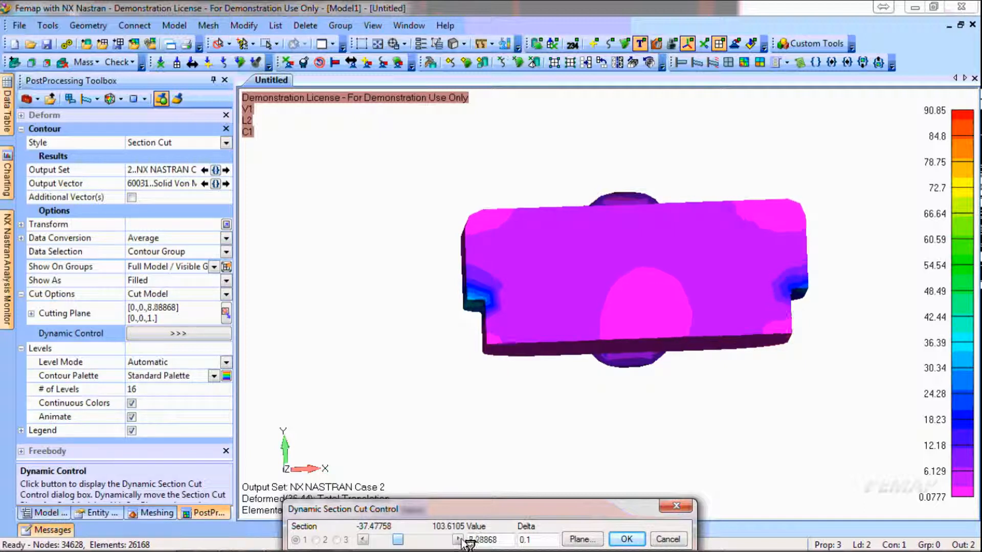
pyautogui.click(667, 540)
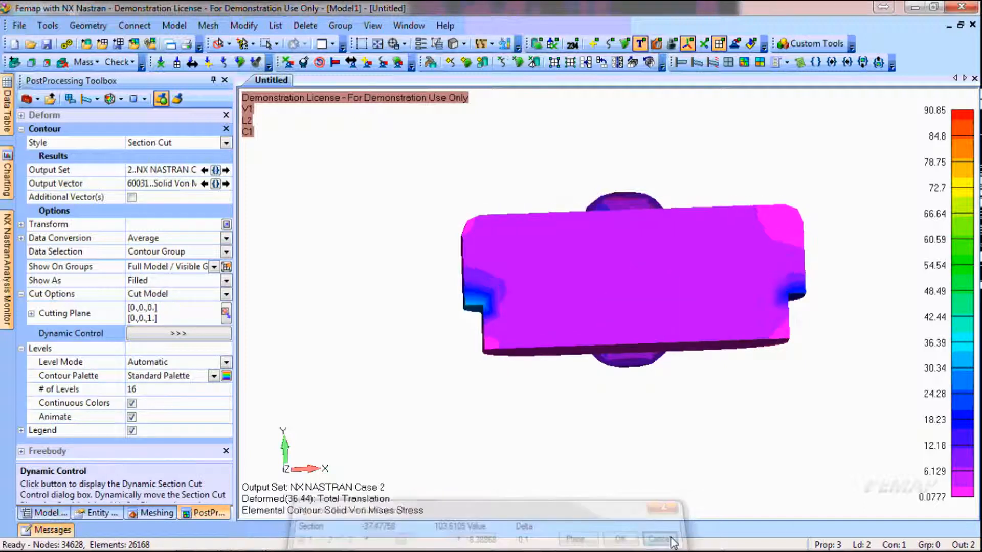
# Show properties 2..Mid-Surface t=2. and 1..Mid-Surface t=3. again
pyautogui.click(378, 45)
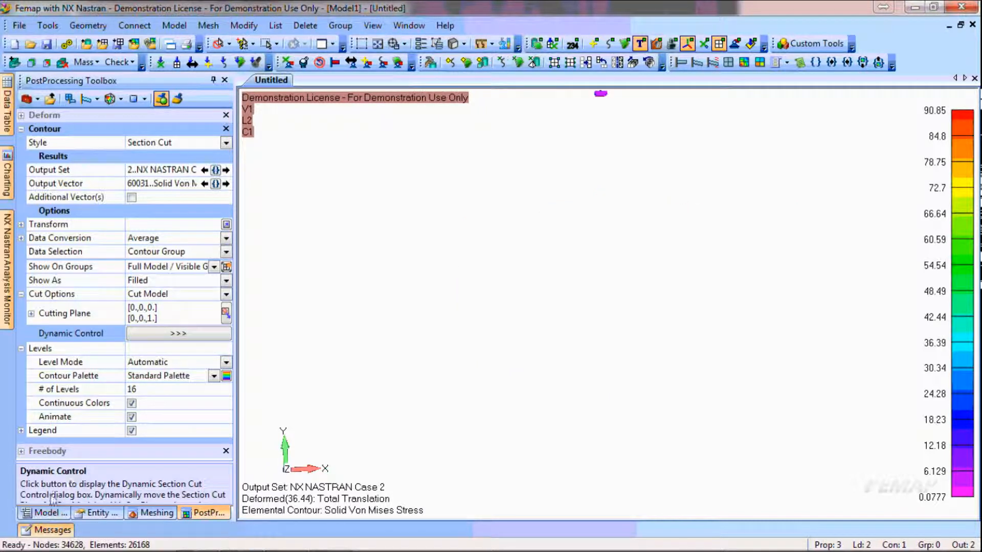
pyautogui.click(46, 512)
pyautogui.click(66, 283)
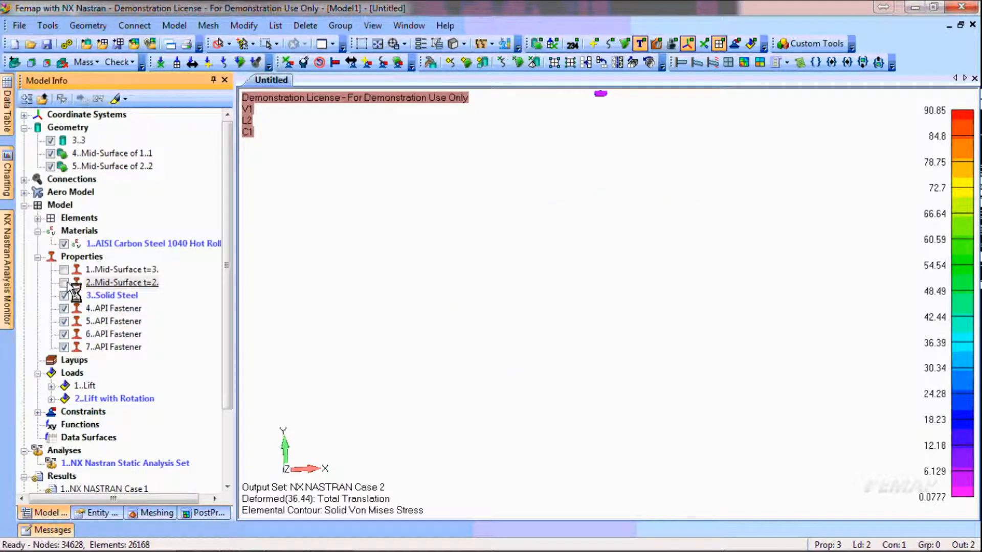
pyautogui.click(65, 271)
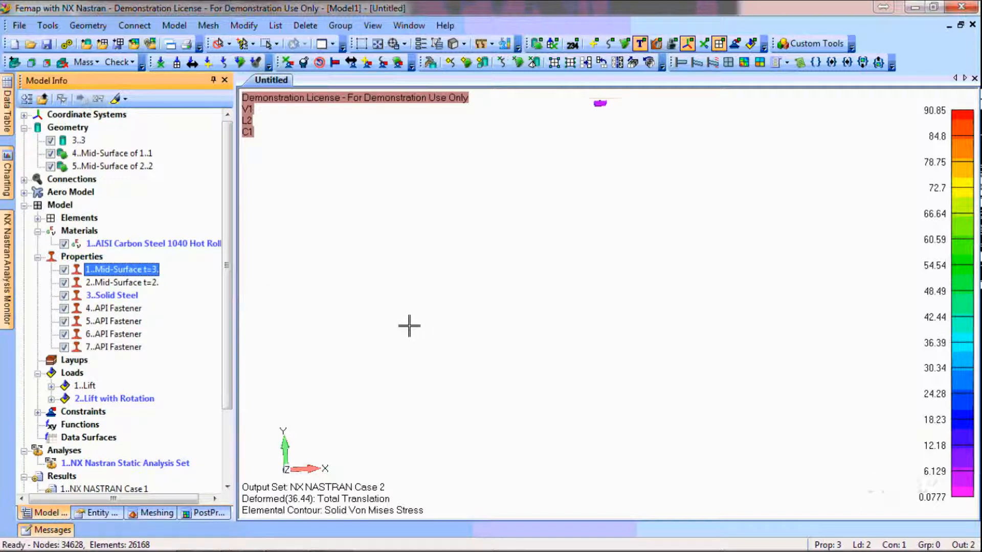
# Enable Additional Vector(s) with 7033..Plate Top VonMises Stress and return the contour style to Contour
pyautogui.click(204, 513)
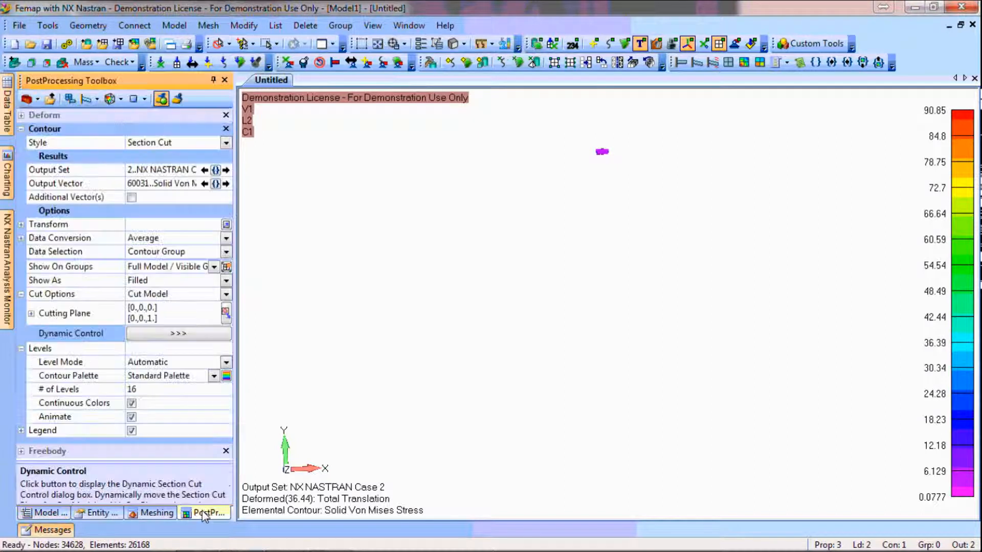
pyautogui.click(132, 197)
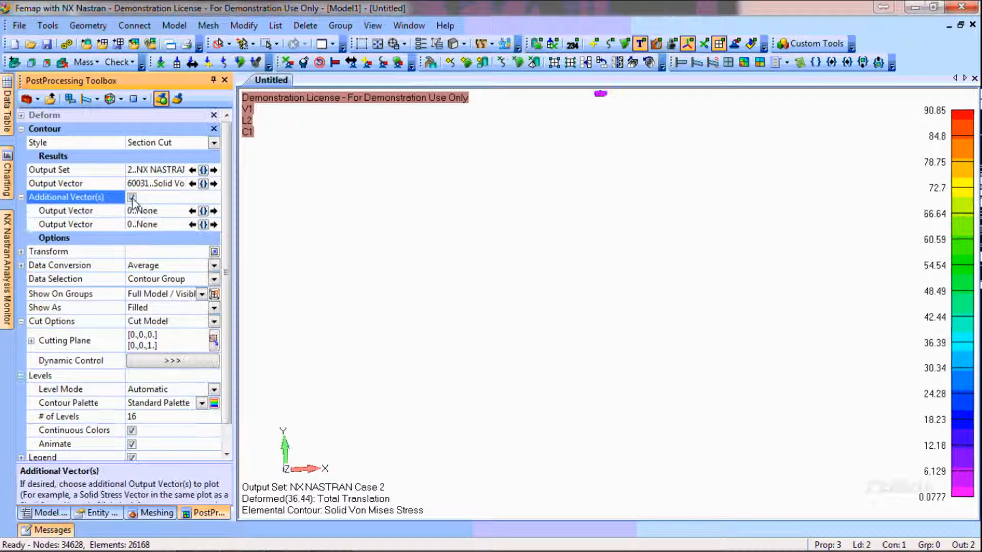
pyautogui.click(203, 210)
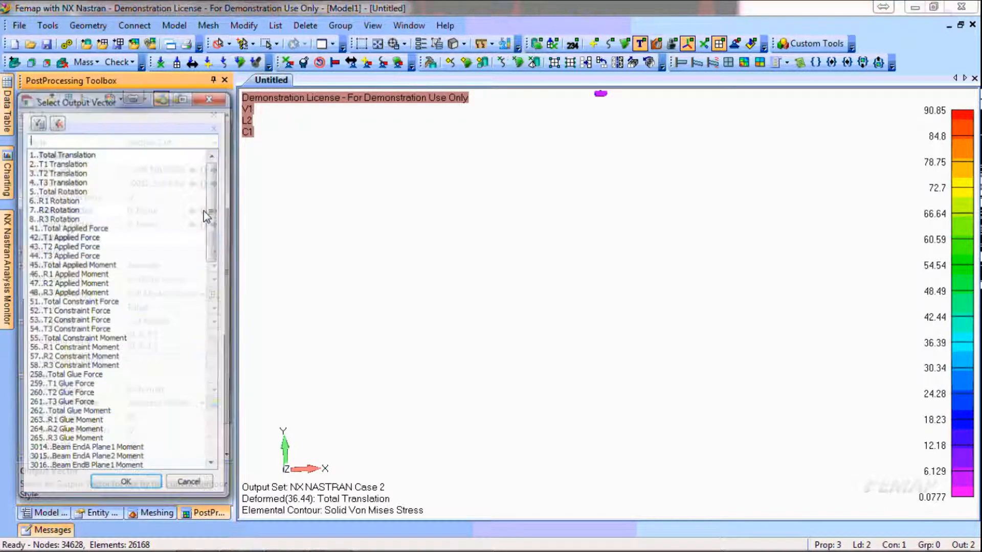
pyautogui.moveTo(215, 210); pyautogui.dragTo(215, 393)
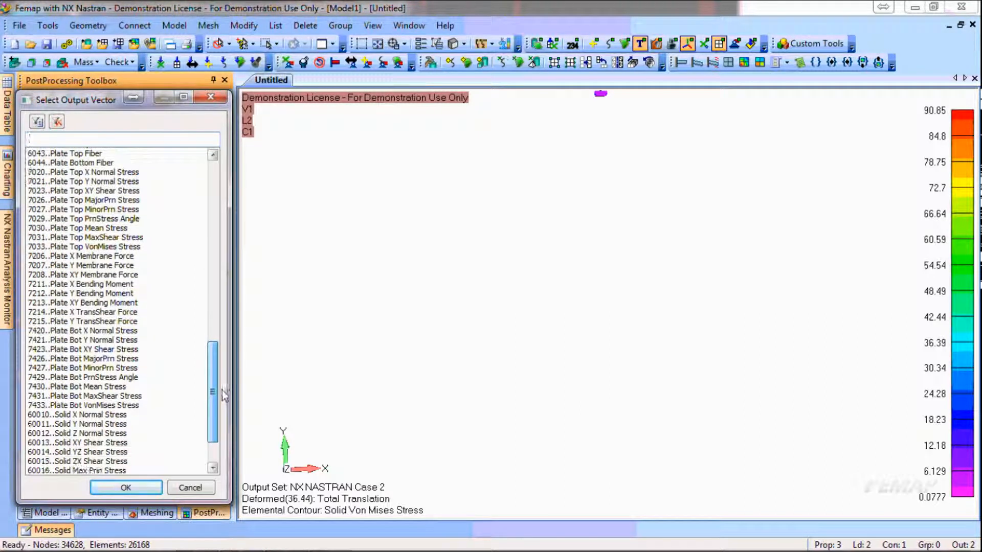
pyautogui.click(90, 248)
pyautogui.click(128, 487)
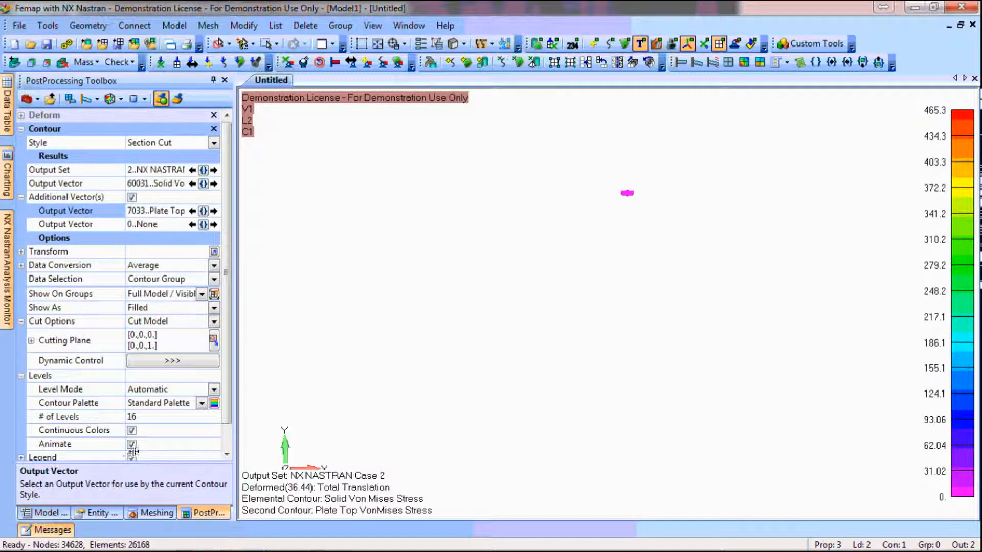
pyautogui.click(120, 99)
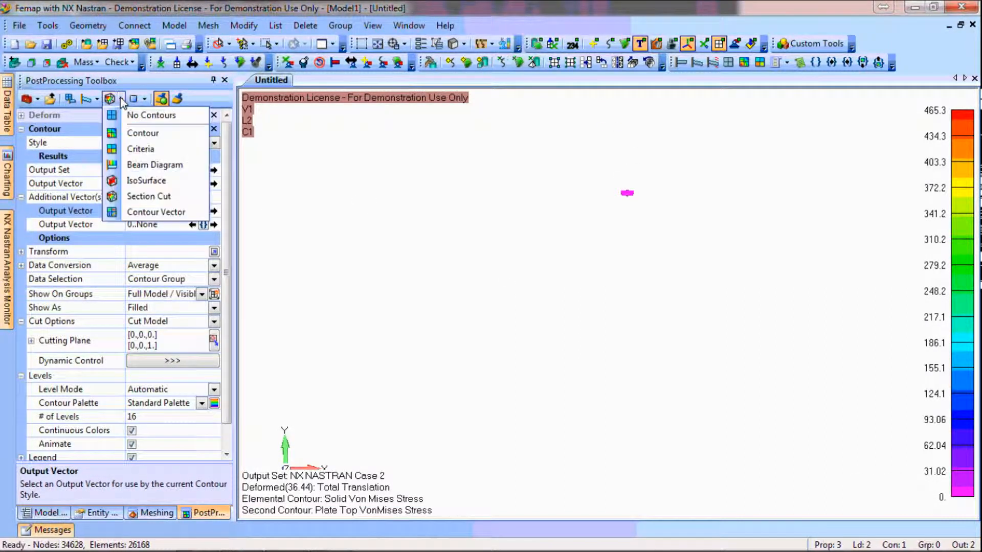
pyautogui.click(136, 134)
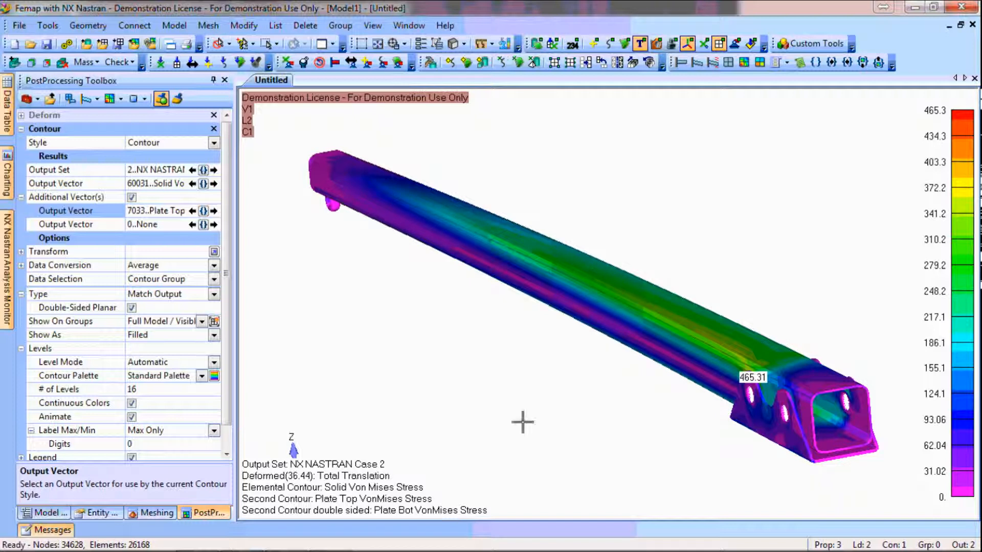
# Run the custom post-processing tool Calculate Factor of Safety on output set 1..NX NASTRAN Case 1
pyautogui.click(817, 44)
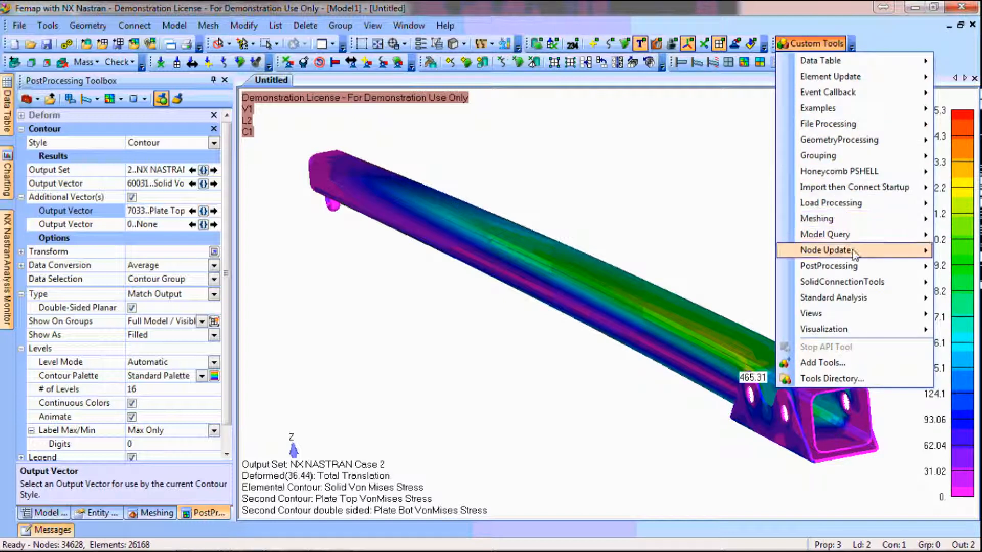
pyautogui.moveTo(851, 268)
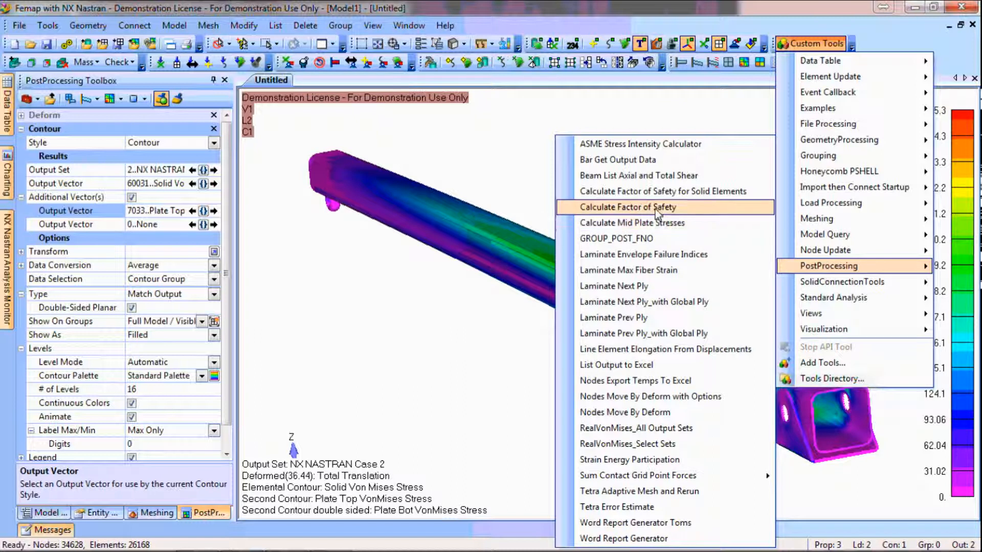
pyautogui.click(657, 211)
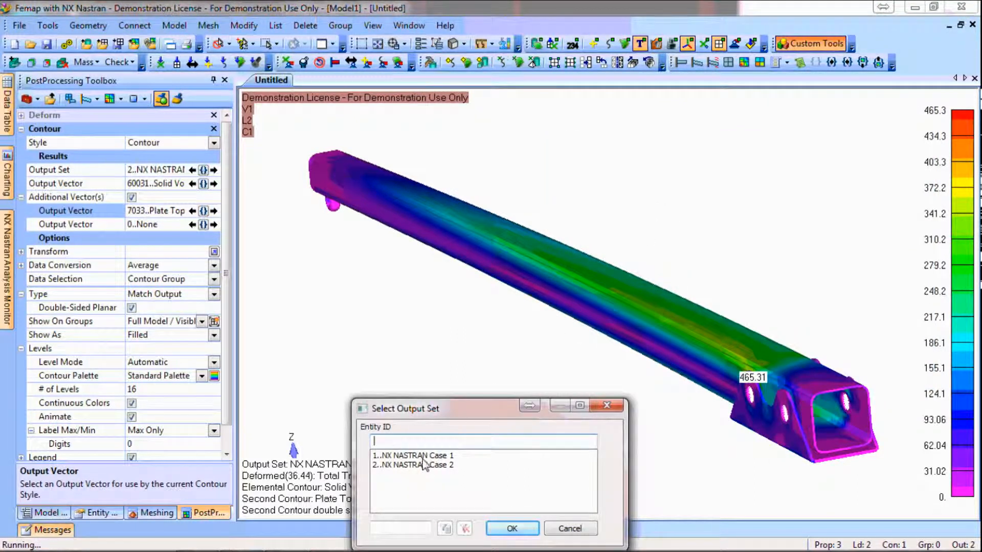
pyautogui.click(517, 527)
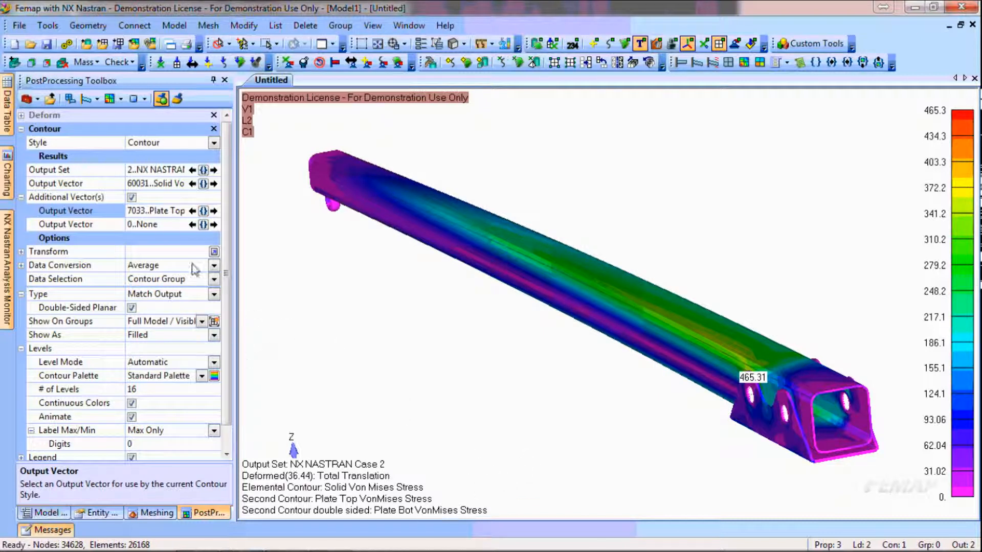
# Contour output set 3..Factor of Safety - From Output Set 1. with vector 9000001..Factor of Safety - Tension and no additional vectors
pyautogui.click(203, 169)
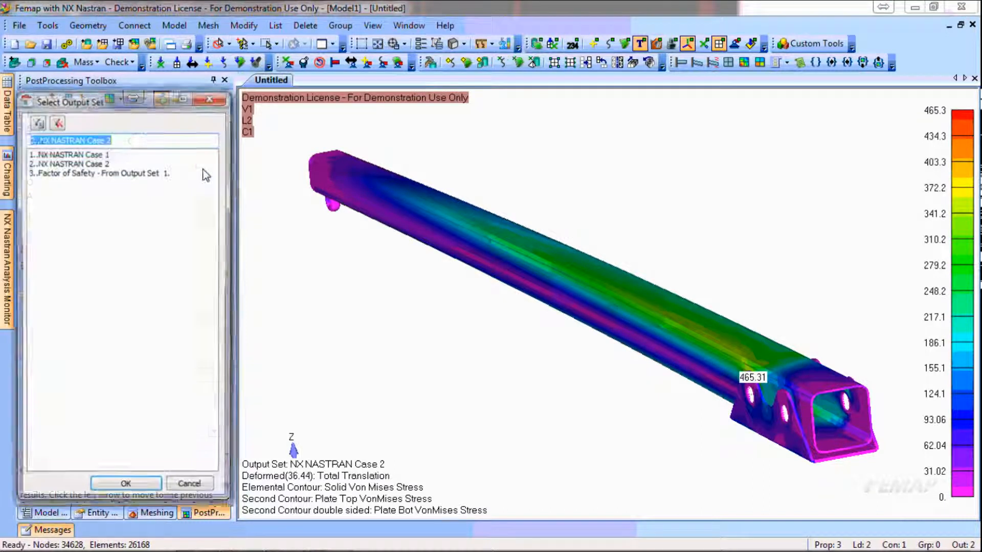
pyautogui.click(123, 174)
pyautogui.click(138, 488)
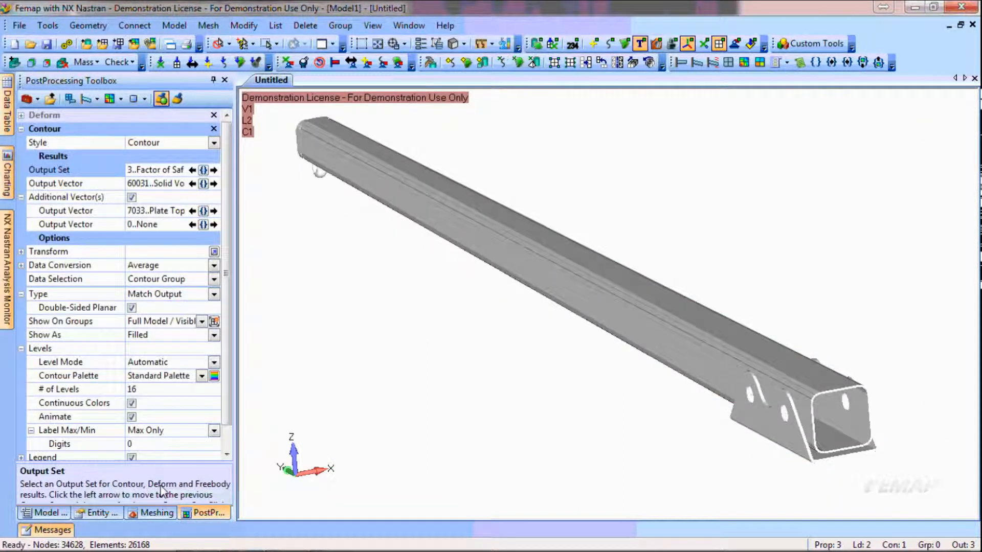
pyautogui.click(203, 185)
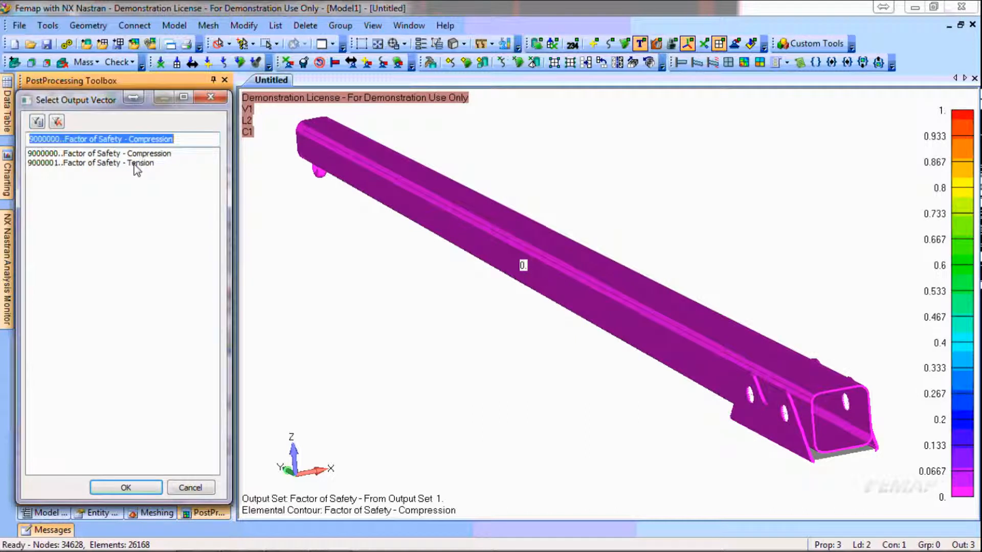
pyautogui.click(134, 163)
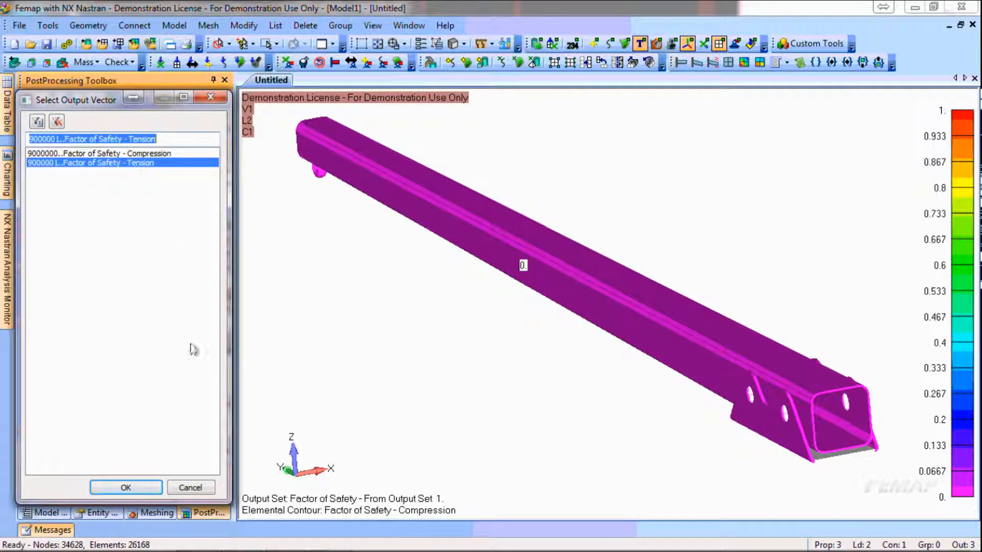
pyautogui.click(136, 487)
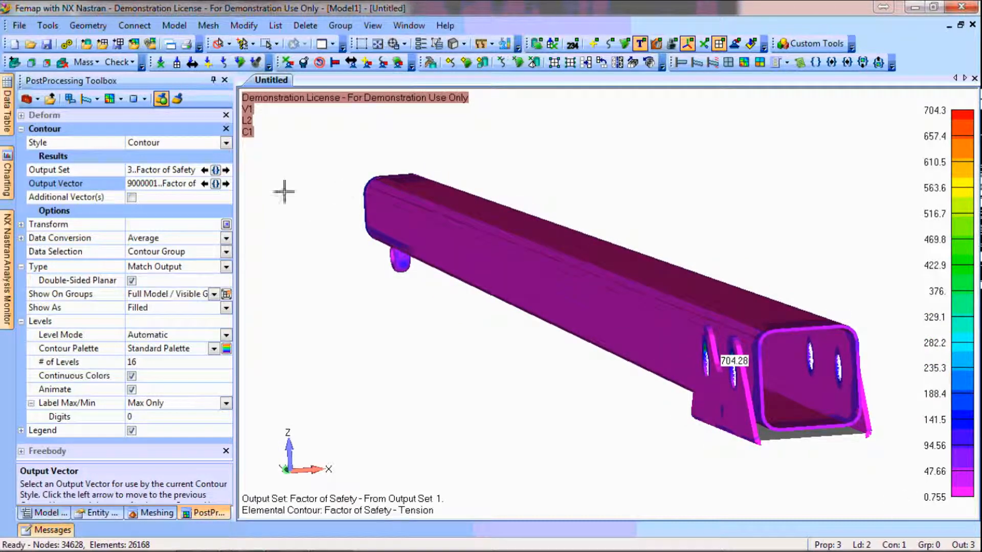
# Change the factor of safety plot's contour style to Criteria with labels off for passing elements and a Below Minimum limit of 5
pyautogui.click(225, 144)
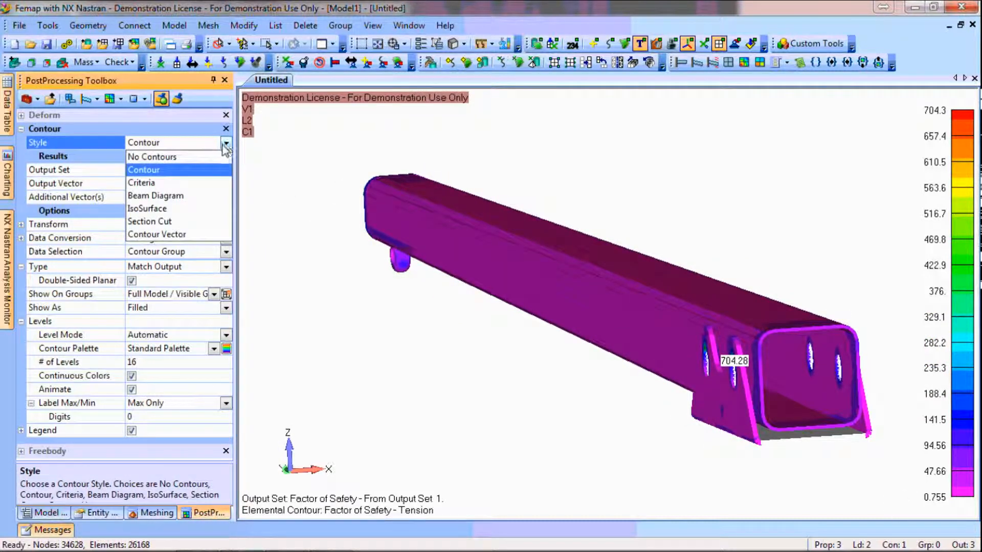
pyautogui.click(153, 183)
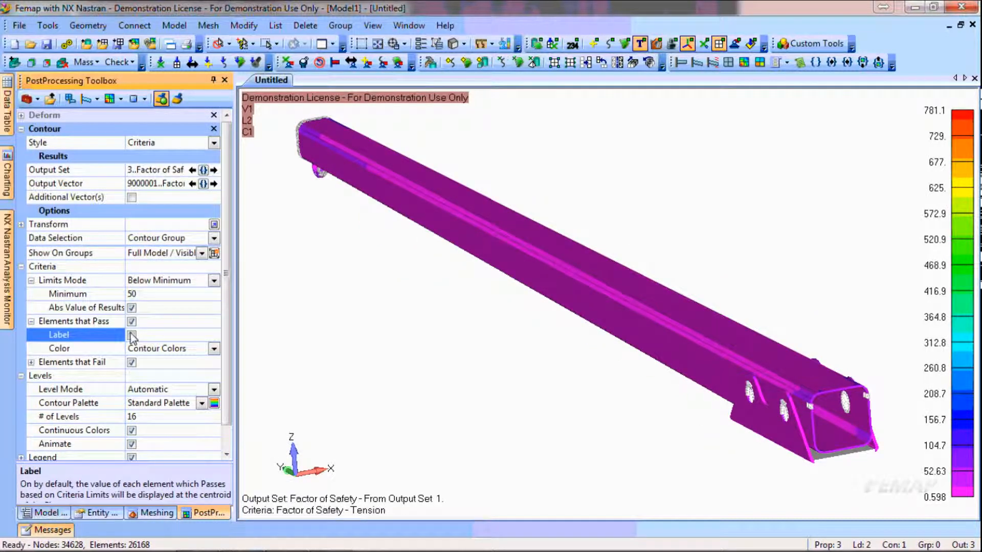
pyautogui.click(129, 294)
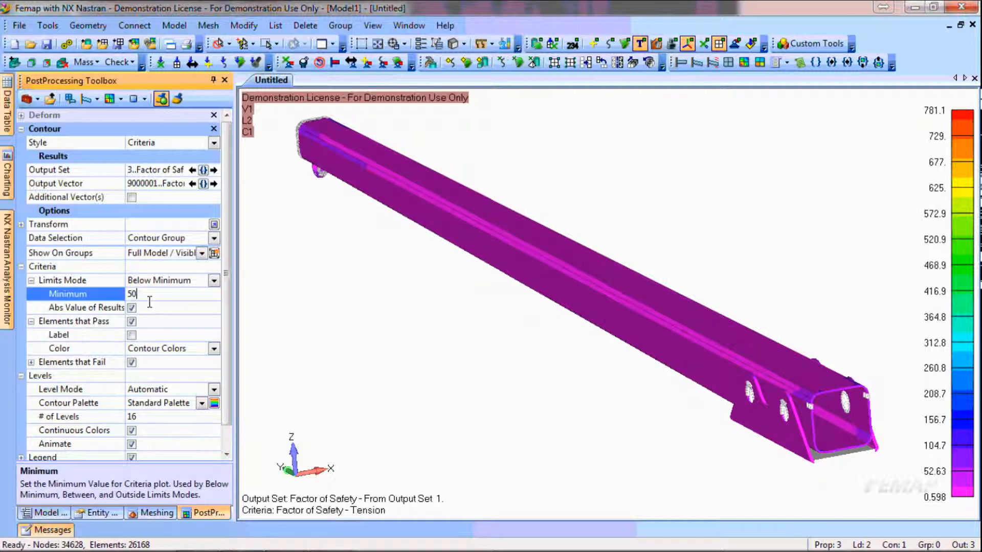
pyautogui.write('5')
pyautogui.press('Return')
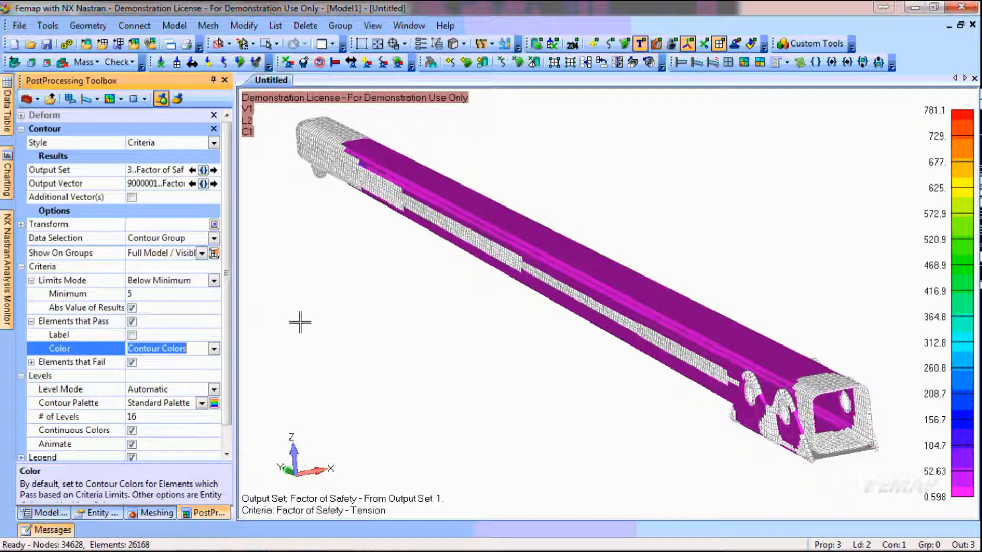
# Set the minimum limit of the factor of safety criteria plot to 2
pyautogui.click(131, 295)
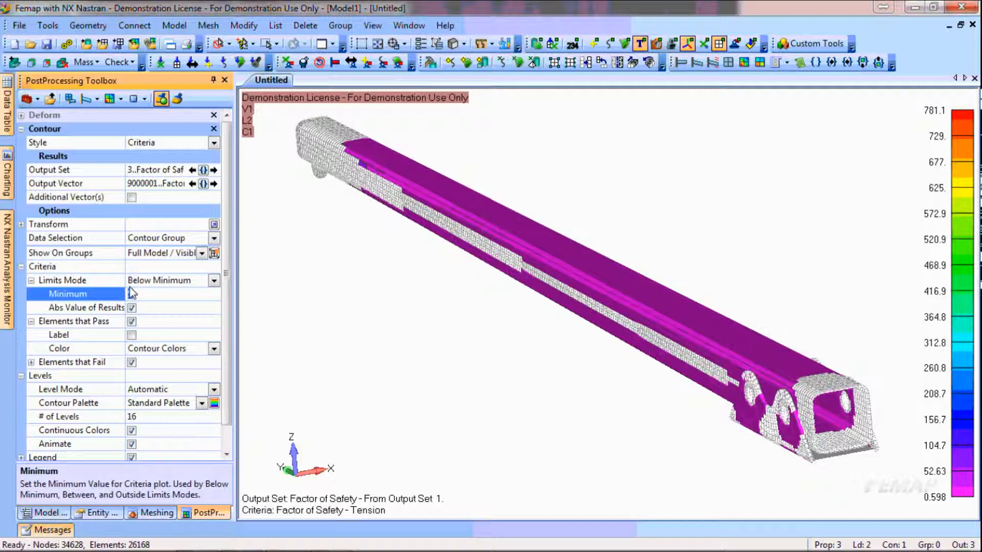
pyautogui.press('Return')
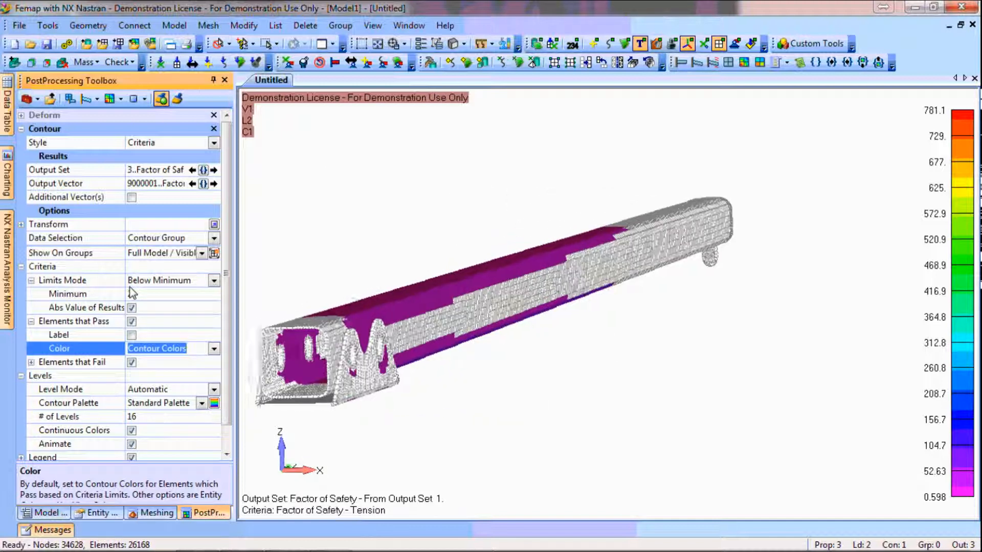
pyautogui.click(131, 293)
pyautogui.write('2')
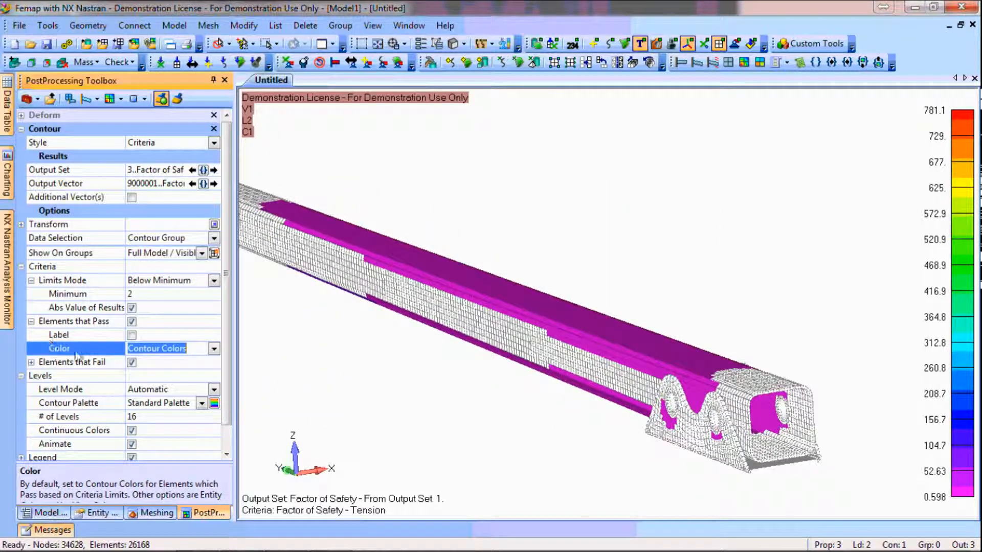
# Set the criteria plot's minimum factor of safety limit to 1 to isolate the critical elements
pyautogui.click(106, 297)
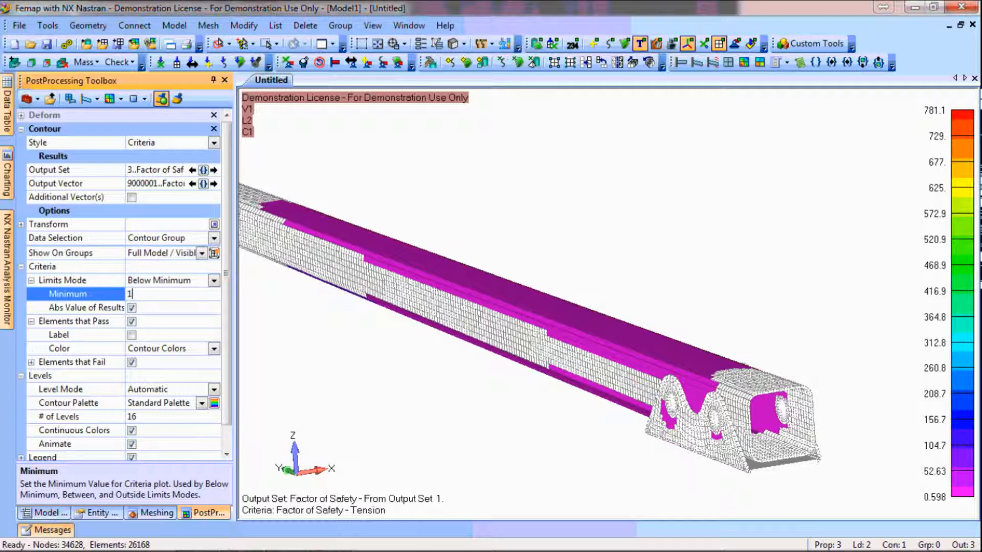
pyautogui.press('Return')
pyautogui.moveTo(564, 393); pyautogui.dragTo(547, 417, button='middle')
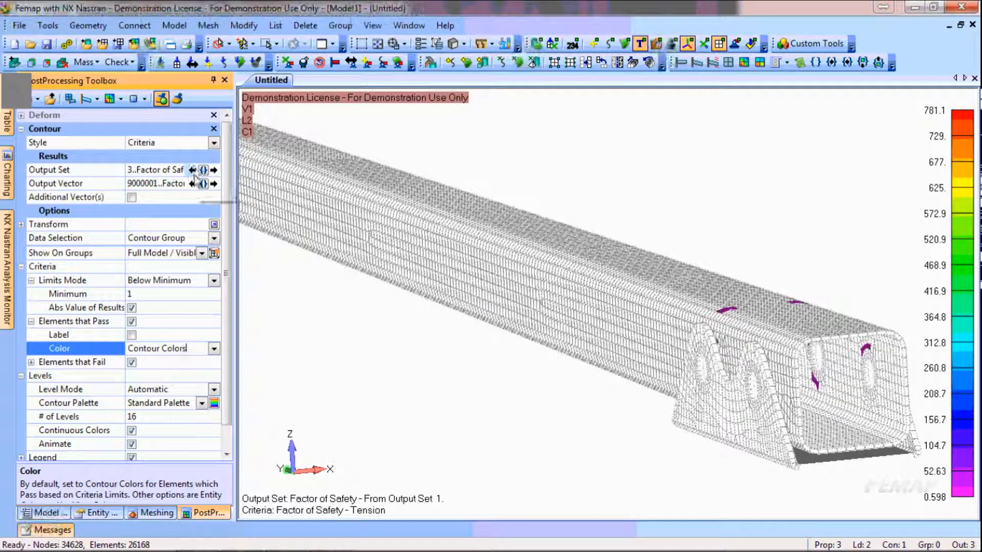
# Plot output set 2..NX NASTRAN Case 2 with output vector 60031..Solid Von Mises Stress
pyautogui.click(193, 170)
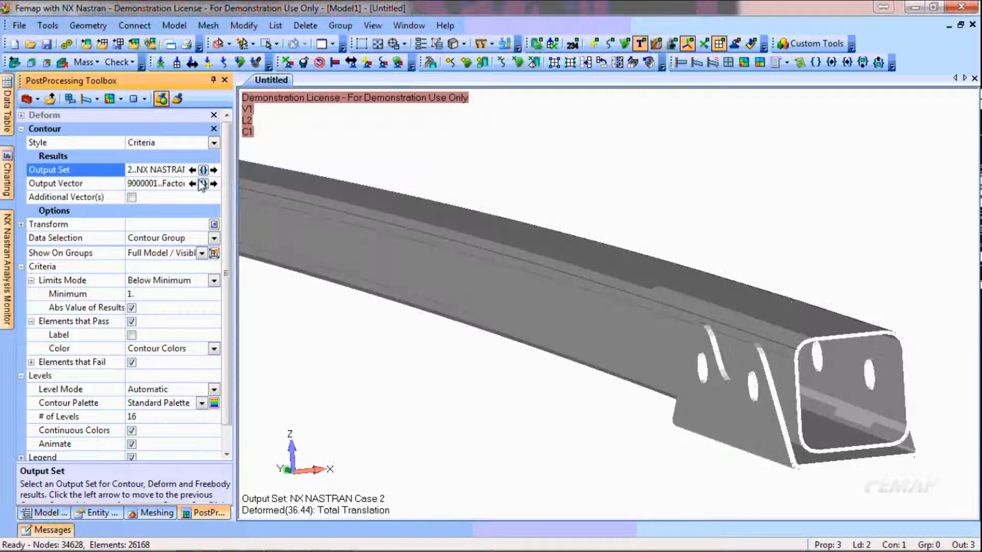
pyautogui.click(205, 184)
pyautogui.moveTo(207, 193); pyautogui.dragTo(214, 396)
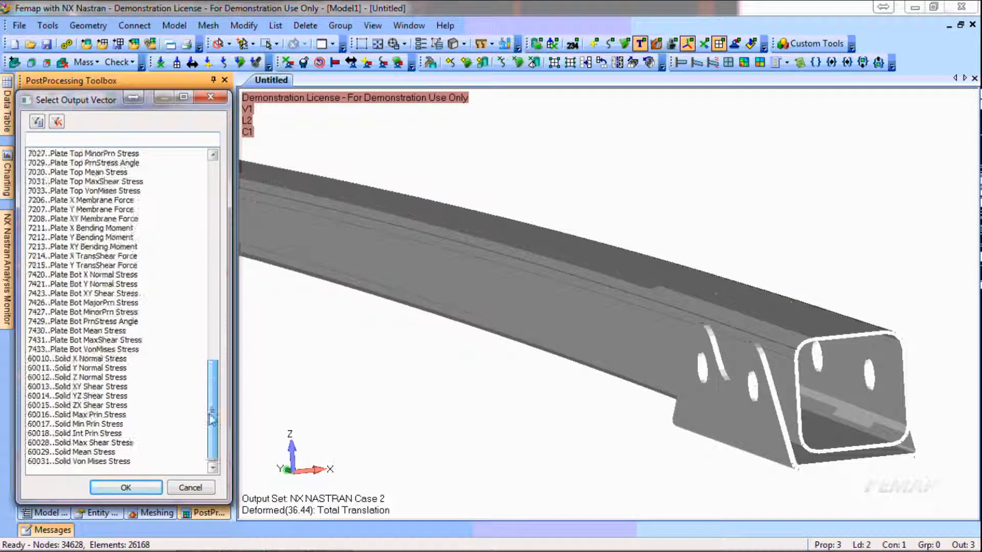
pyautogui.click(110, 461)
pyautogui.click(126, 488)
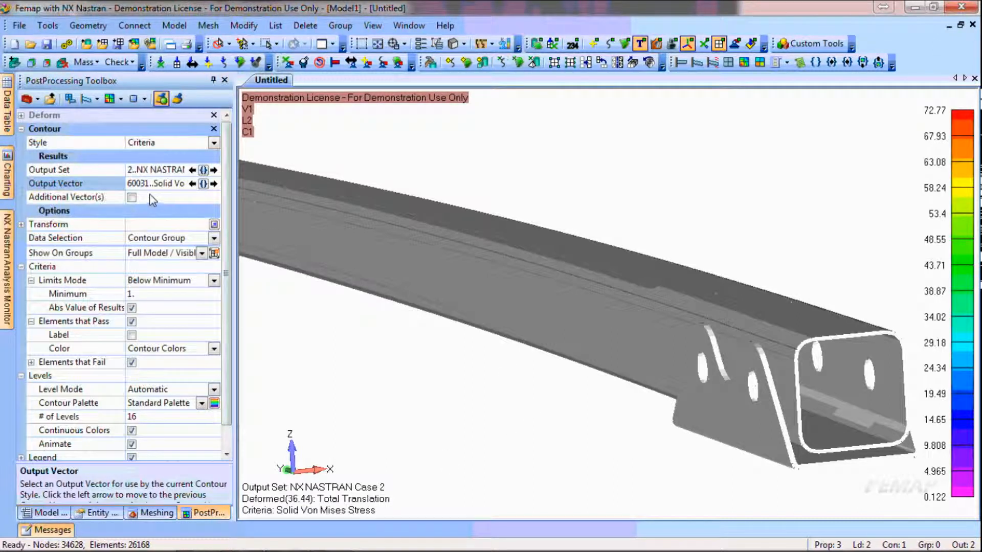
# Enable Additional Vector(s) for the Case 2 stress plot and return its style to Contour
pyautogui.click(131, 197)
pyautogui.click(214, 142)
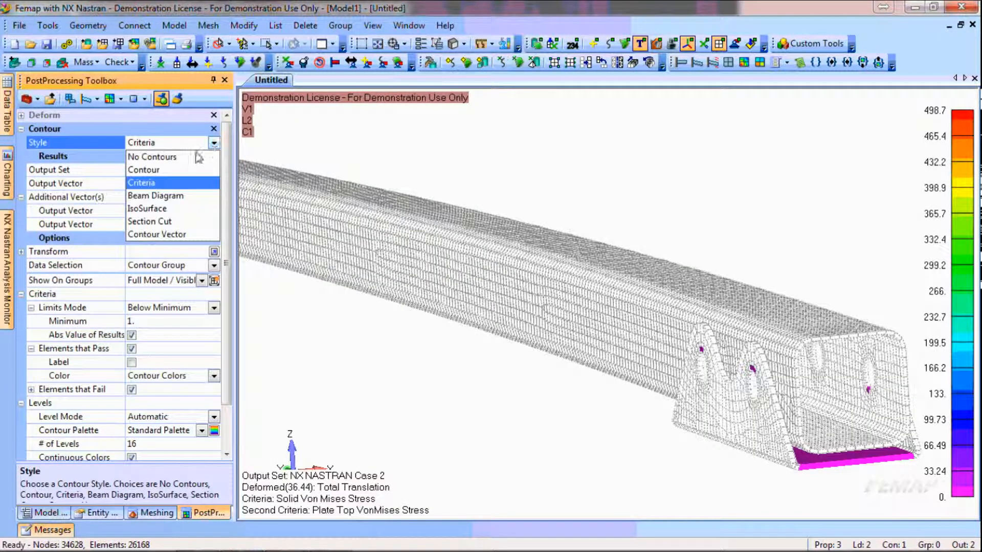
pyautogui.click(190, 179)
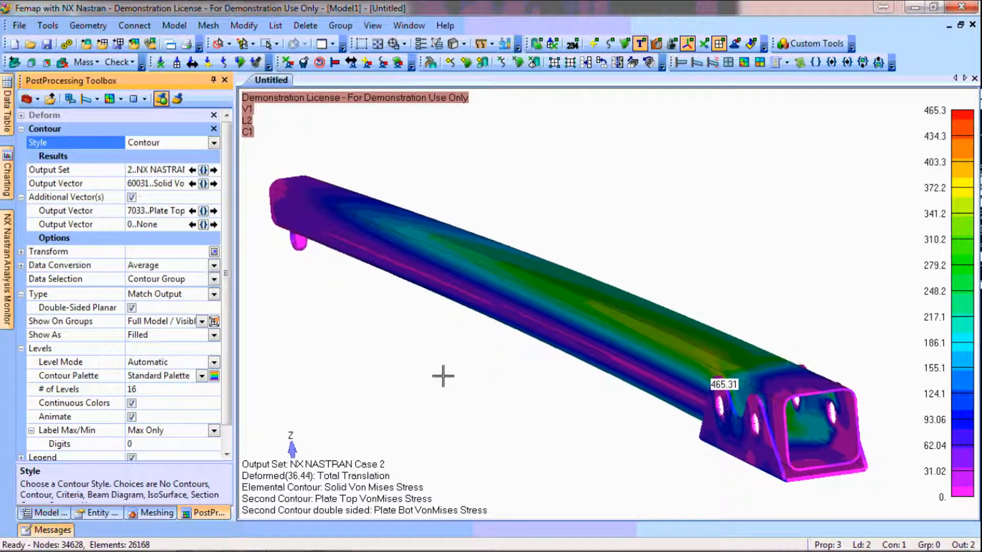
# Compare the Von Mises stress contours of NX NASTRAN Case 1 and Case 2, finishing with output set 1 displayed
pyautogui.click(192, 170)
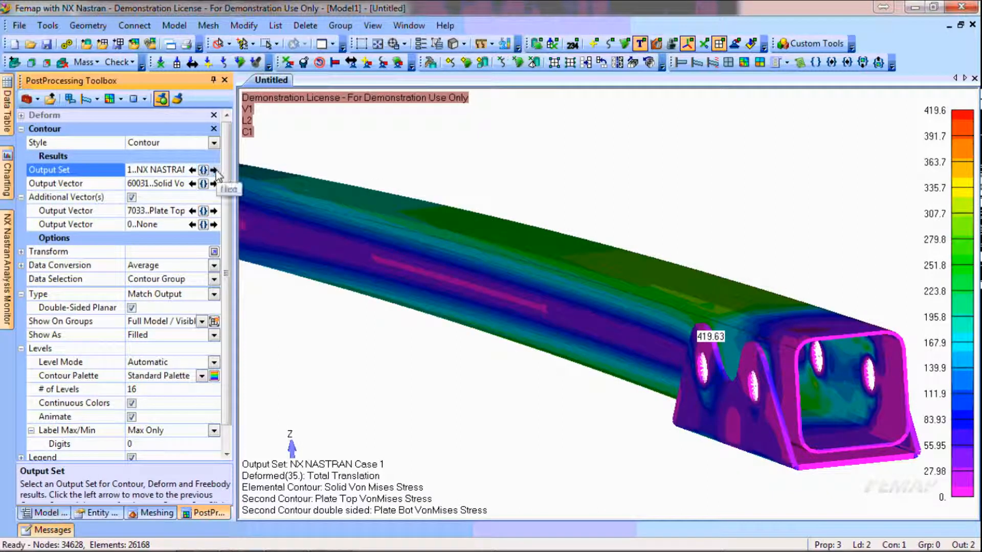
pyautogui.click(214, 171)
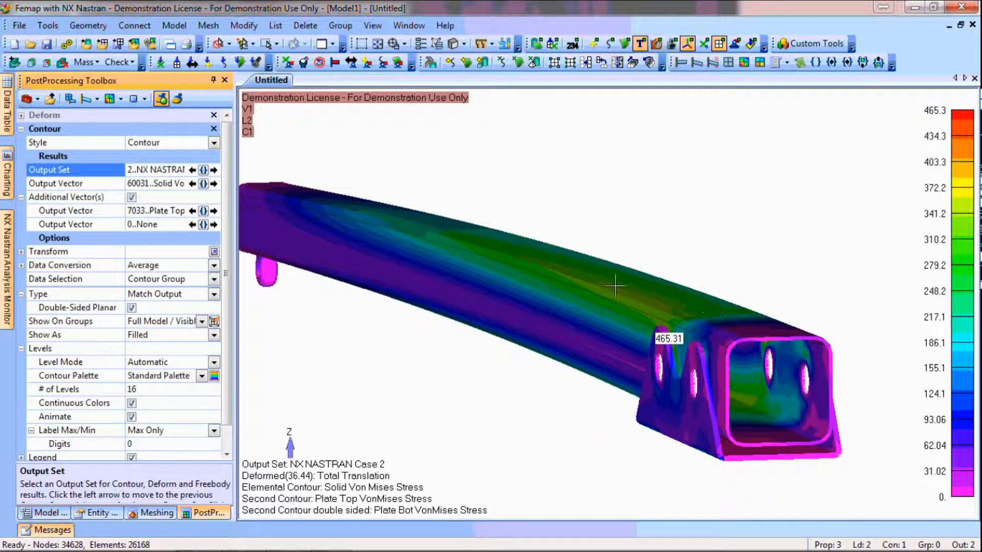
pyautogui.click(193, 171)
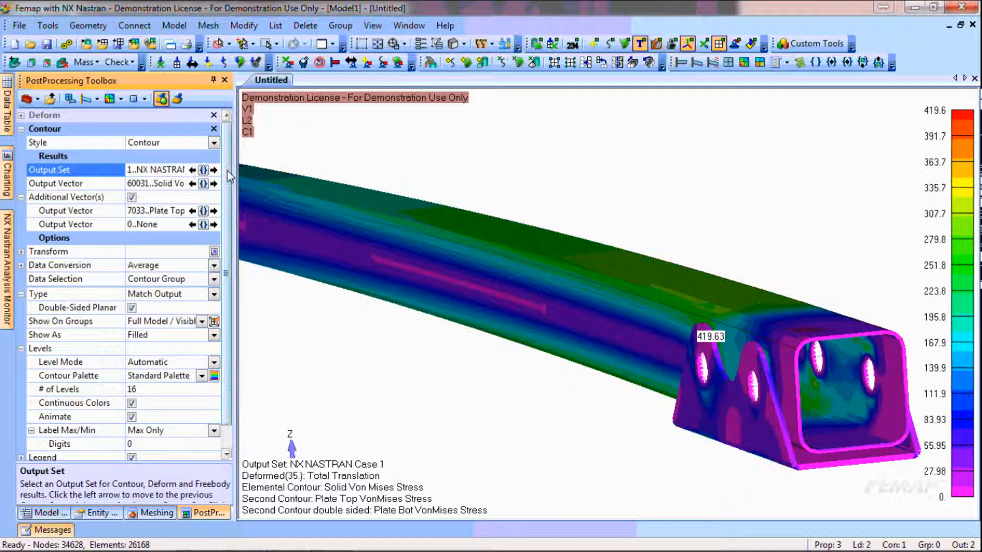
pyautogui.click(214, 170)
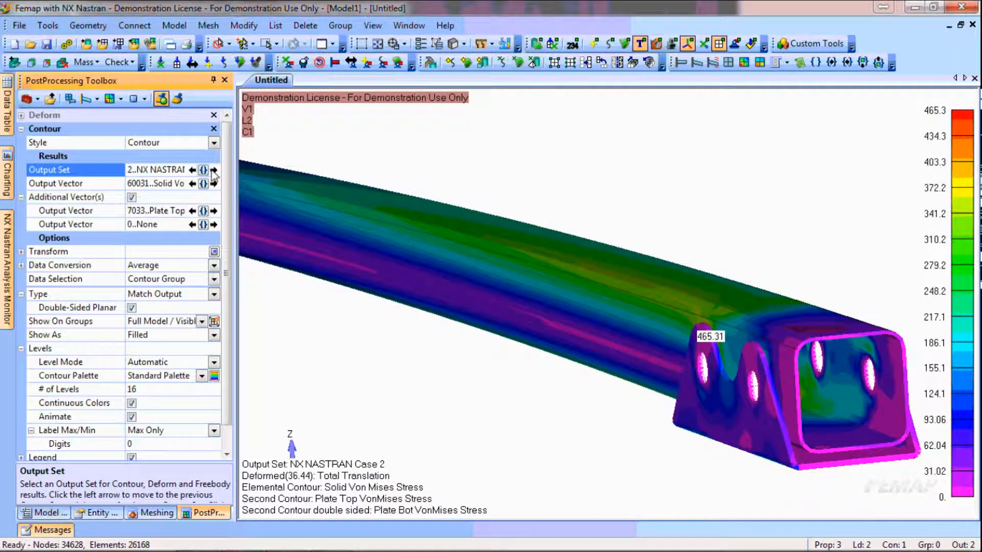
pyautogui.click(192, 170)
pyautogui.click(214, 170)
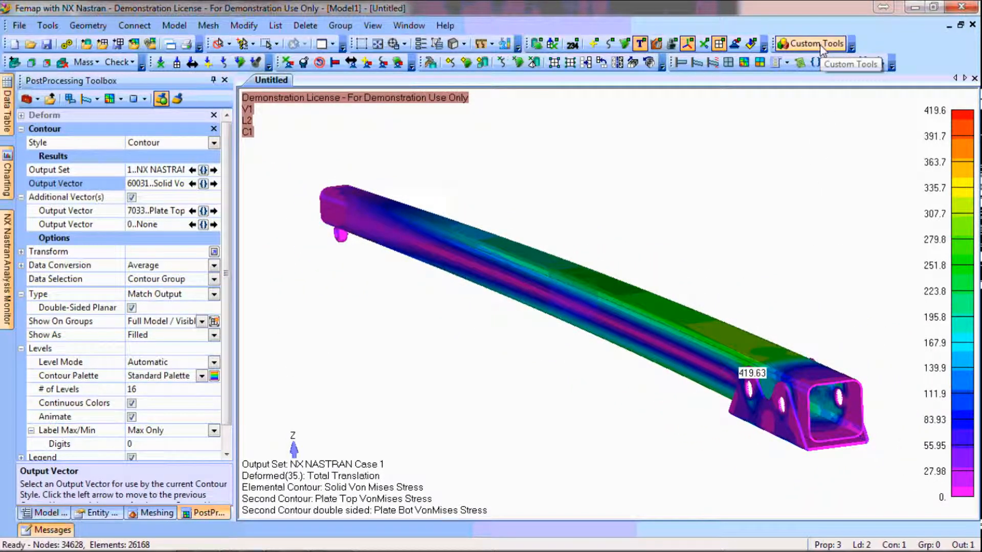
# Generate an analysis report for the project "Jib Analysis" with the description "Blah Blah, some concern"
pyautogui.click(800, 63)
pyautogui.click(494, 240)
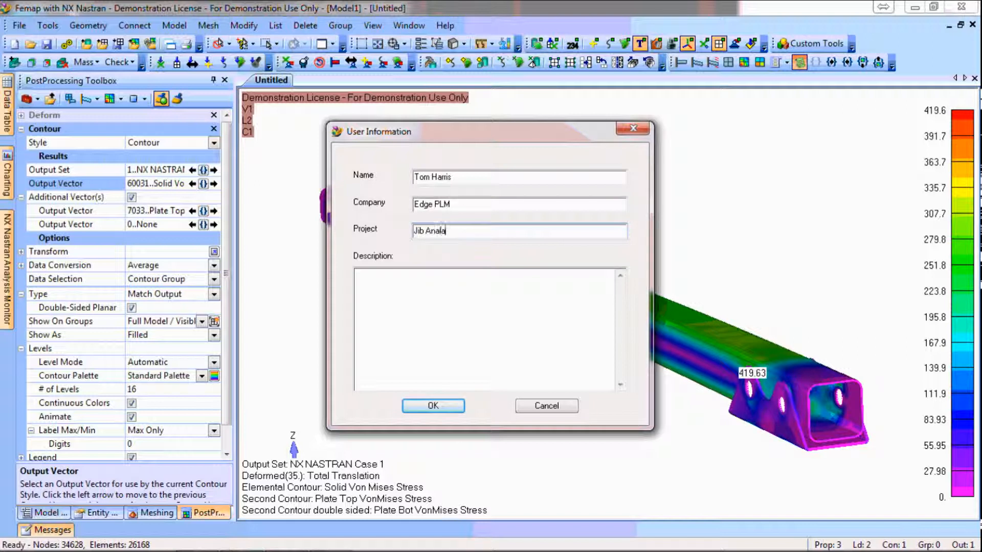
pyautogui.press('Tab')
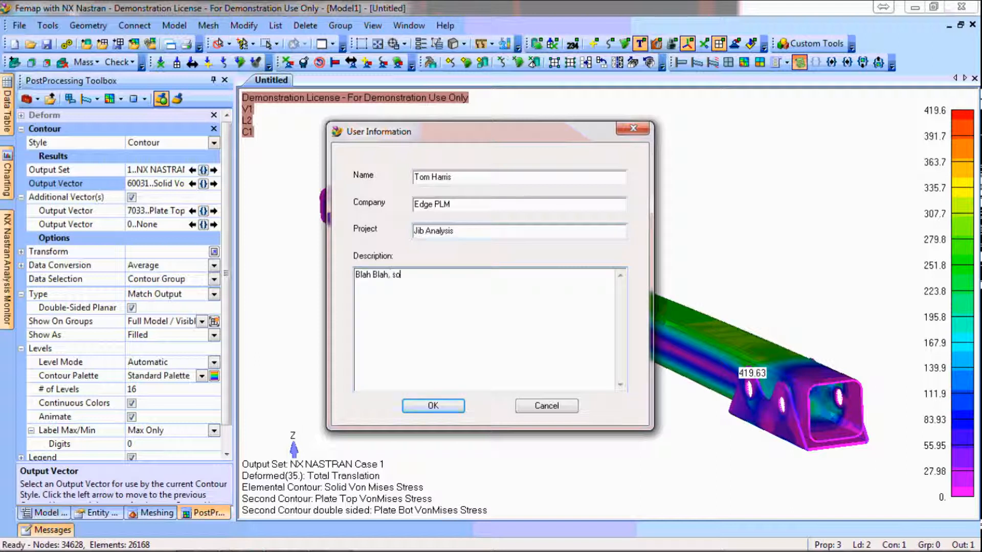
pyautogui.write('Blah Blah, some concern')
pyautogui.click(439, 405)
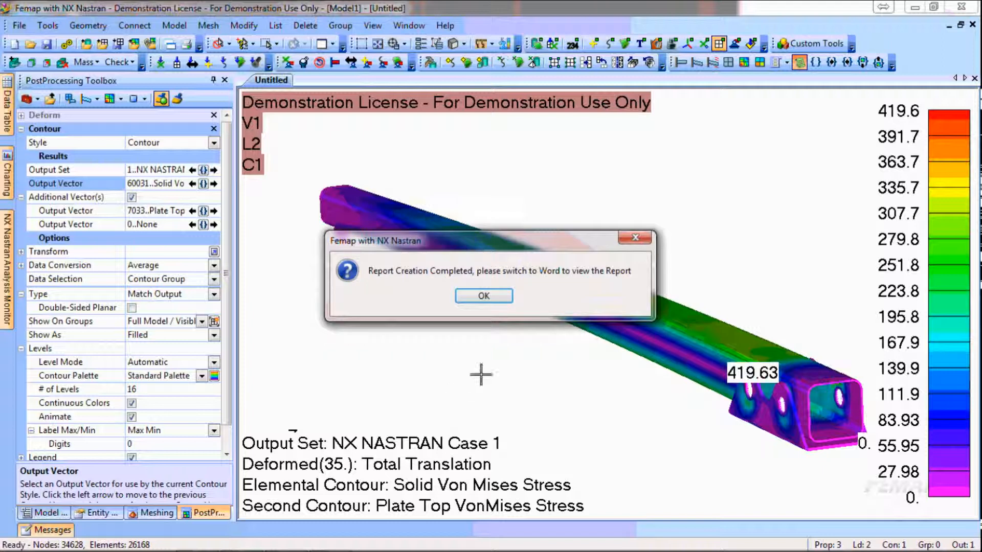
pyautogui.click(490, 298)
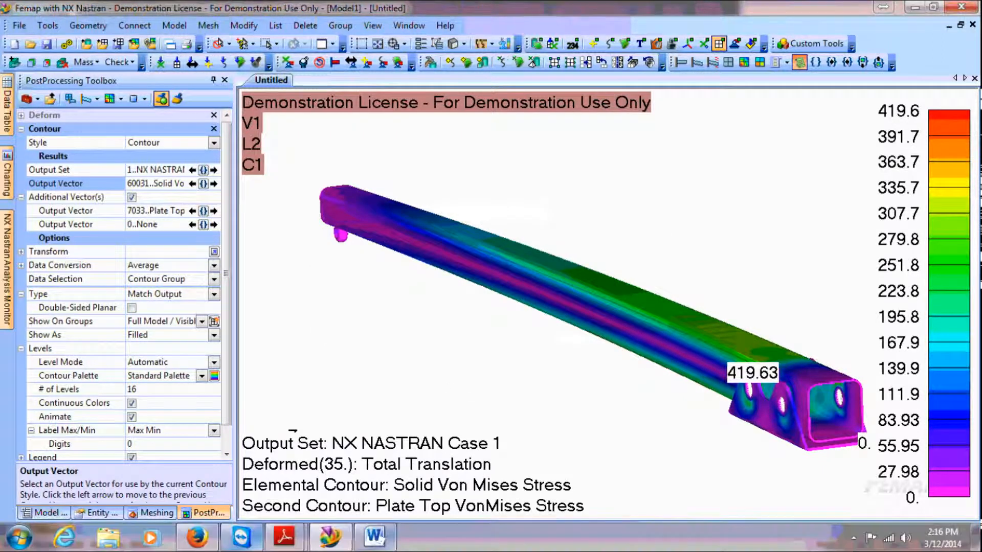
# Switch to the Word report and examine its geometry import, mesh and material information, including the limit compression stress
pyautogui.click(375, 536)
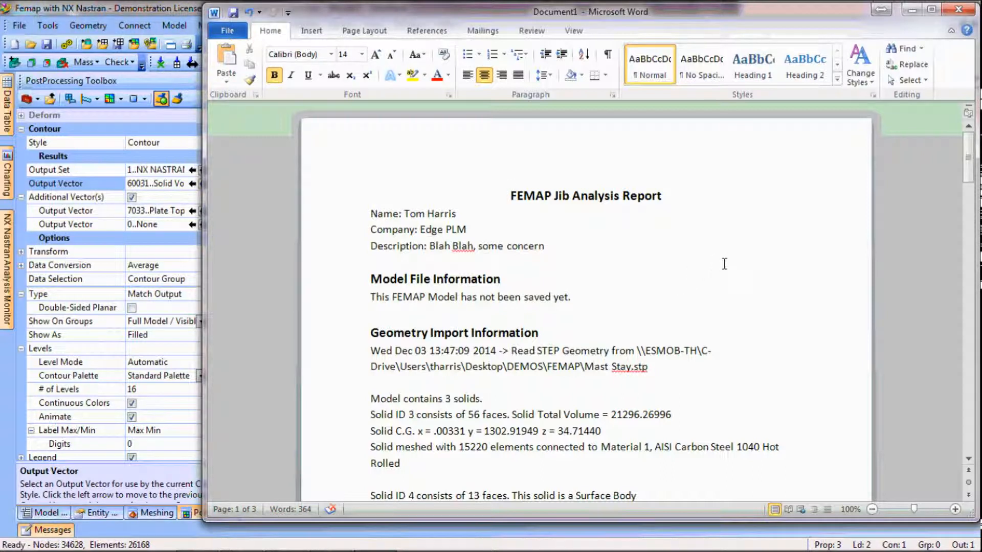
pyautogui.scroll(-1, 724, 264)
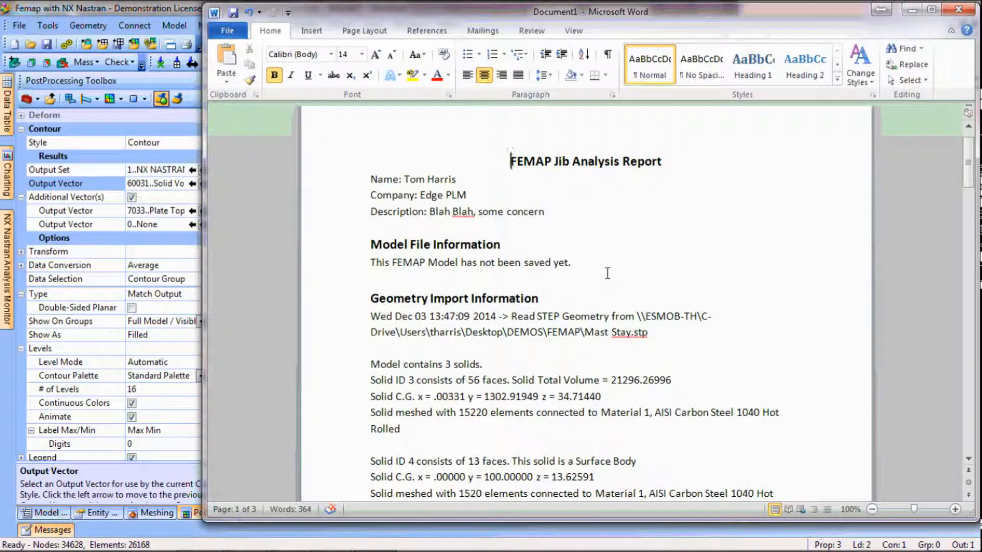
pyautogui.moveTo(676, 341); pyautogui.dragTo(372, 318)
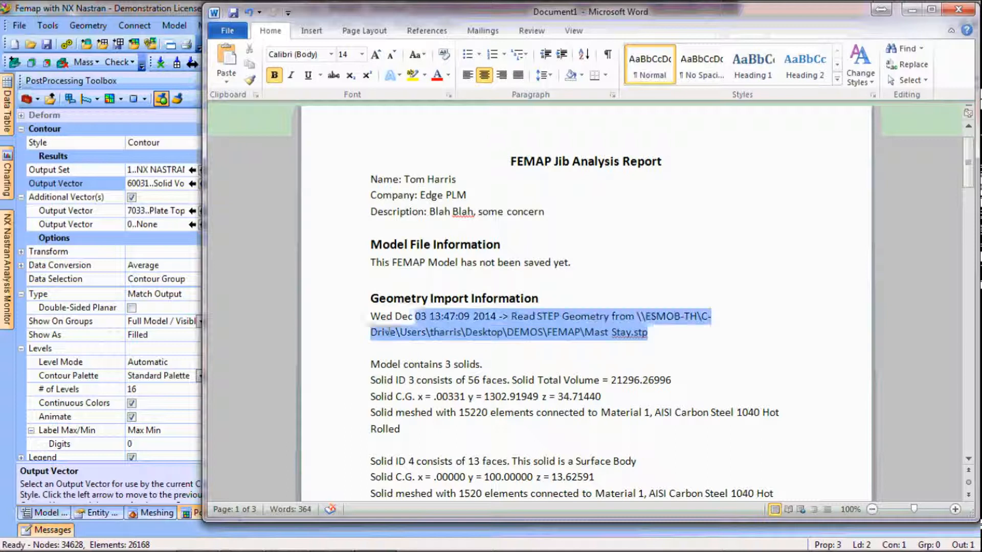
pyautogui.click(677, 339)
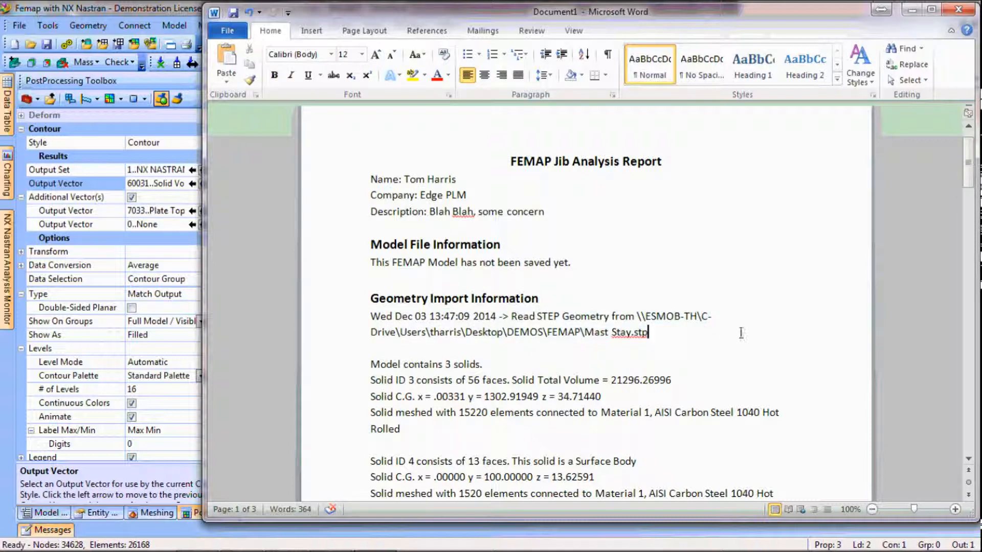
pyautogui.scroll(-3, 743, 327)
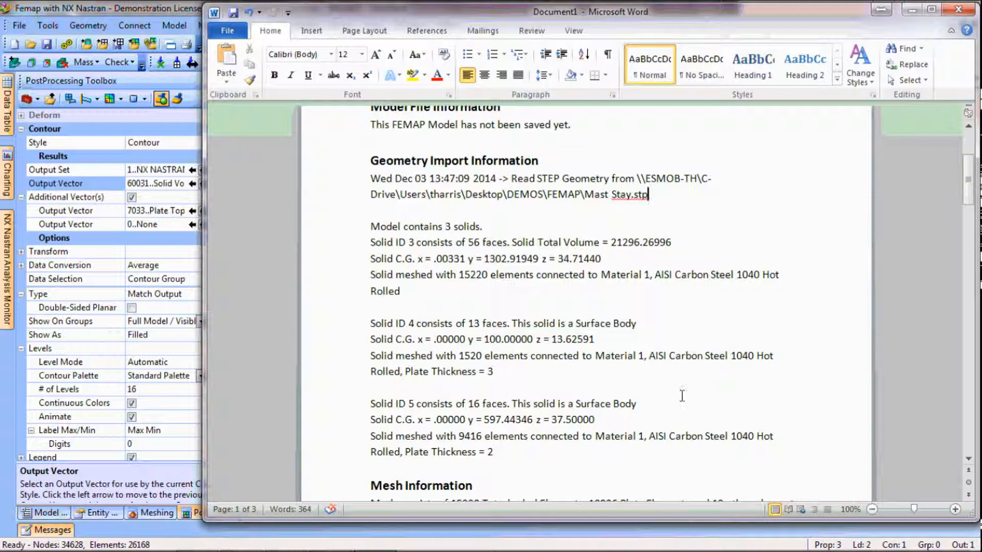
pyautogui.scroll(-2, 784, 365)
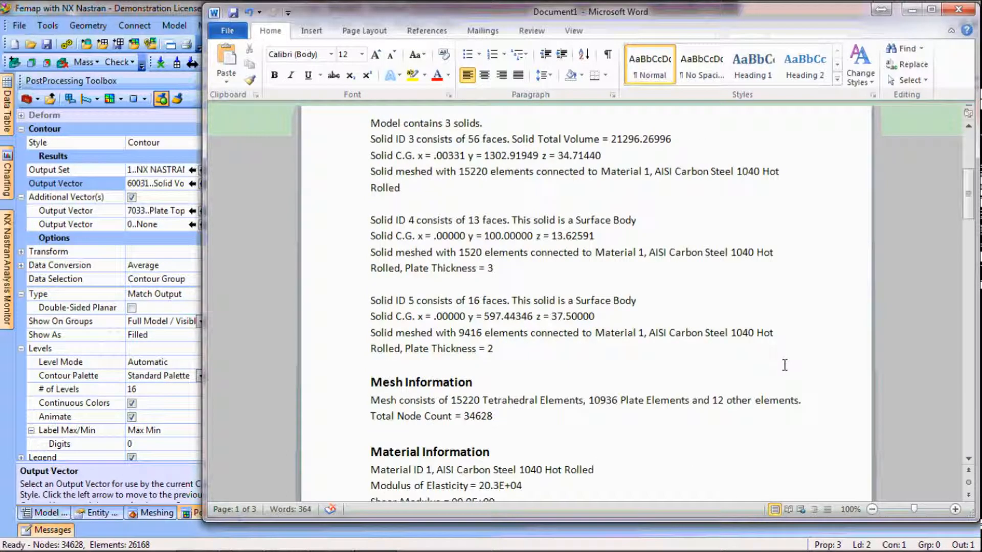
pyautogui.scroll(-2, 785, 366)
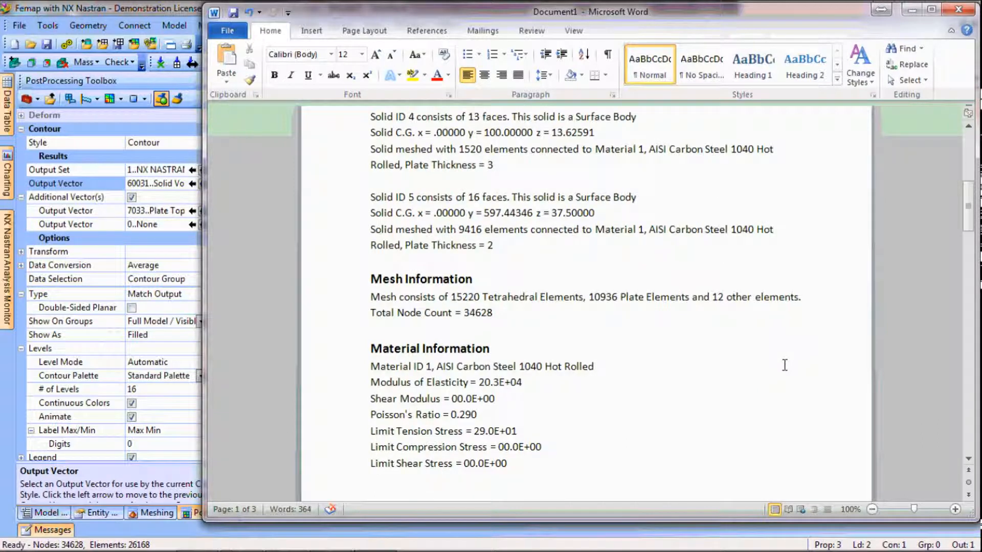
pyautogui.scroll(-2, 784, 365)
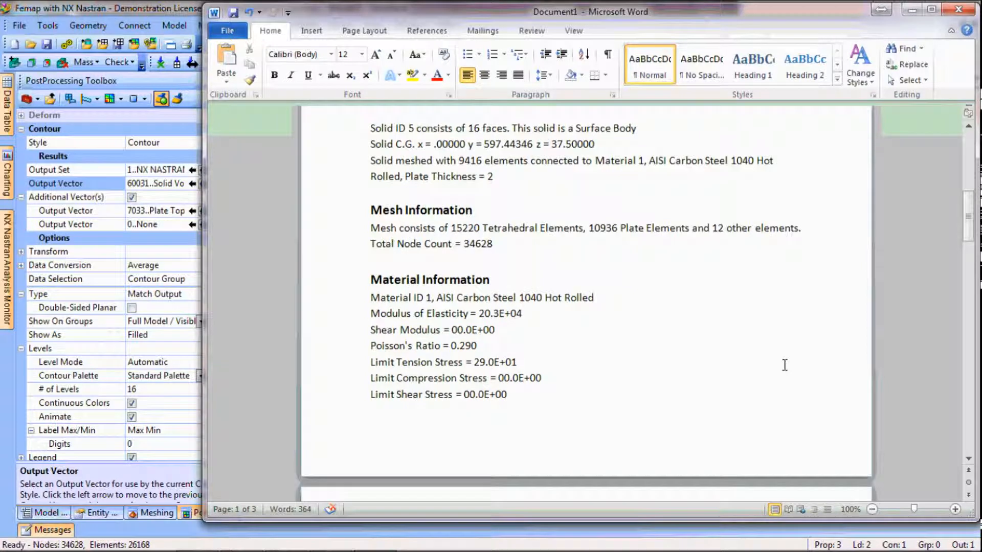
pyautogui.moveTo(507, 382); pyautogui.dragTo(547, 383)
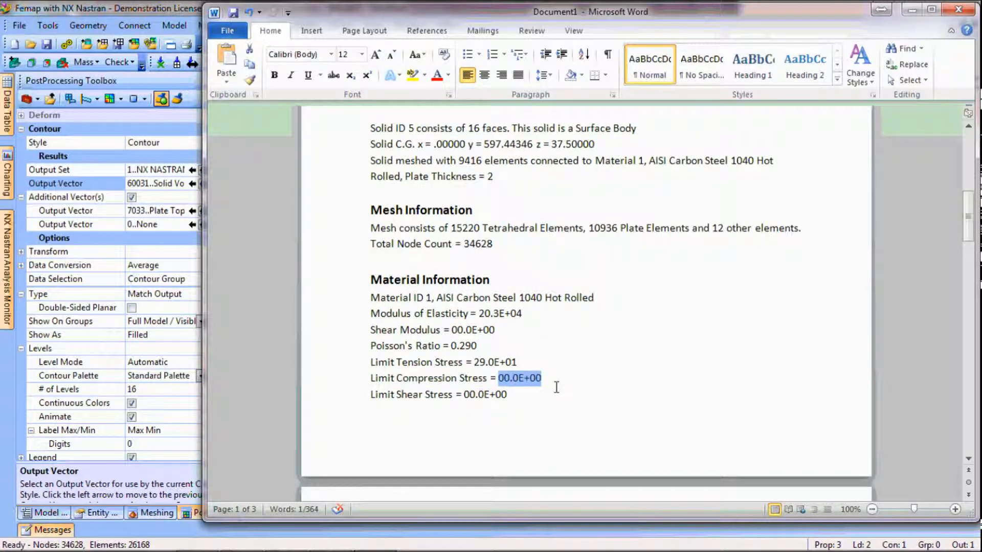
pyautogui.click(625, 384)
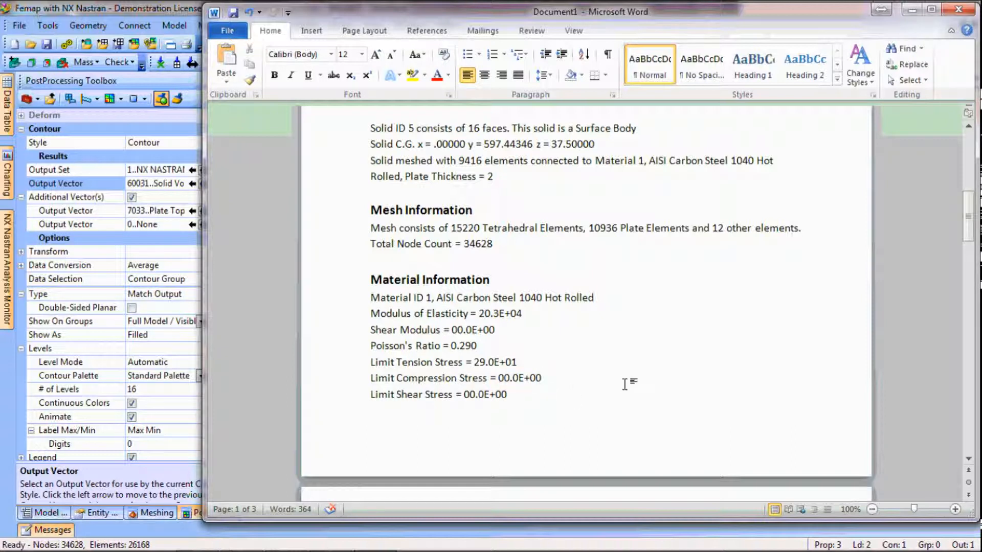
# Examine the report's loads, constraints, and the stress and displacement contour plots
pyautogui.scroll(-7, 624, 384)
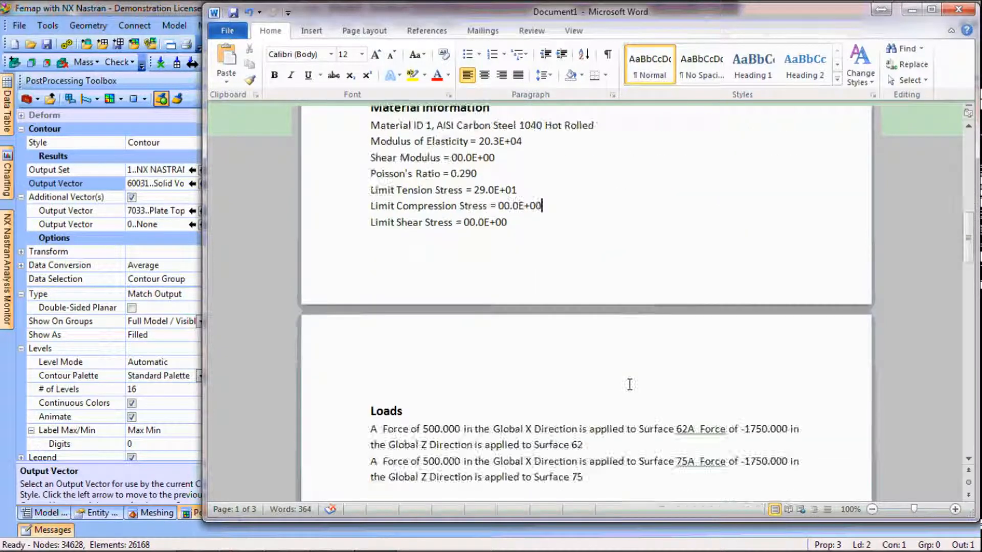
pyautogui.scroll(-1, 630, 385)
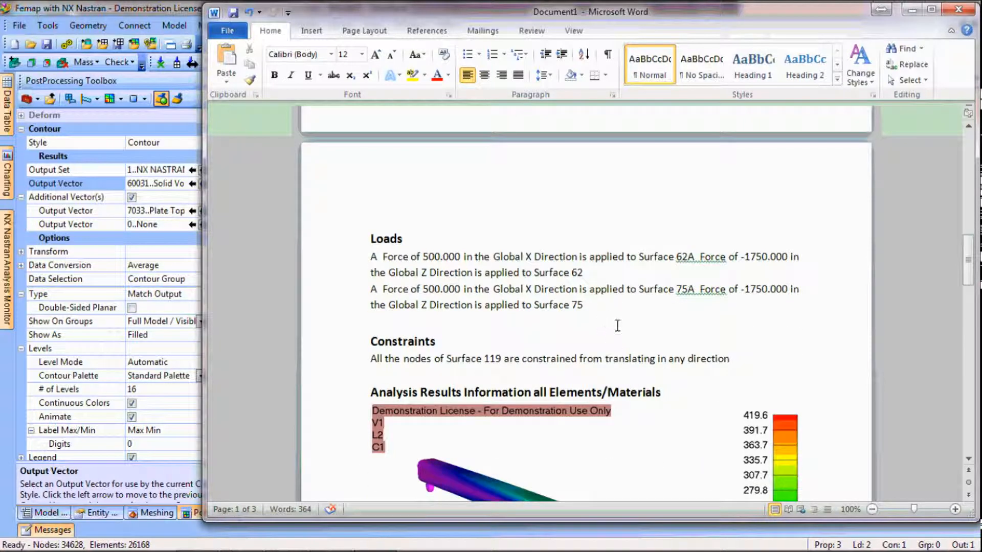
pyautogui.scroll(-6, 614, 318)
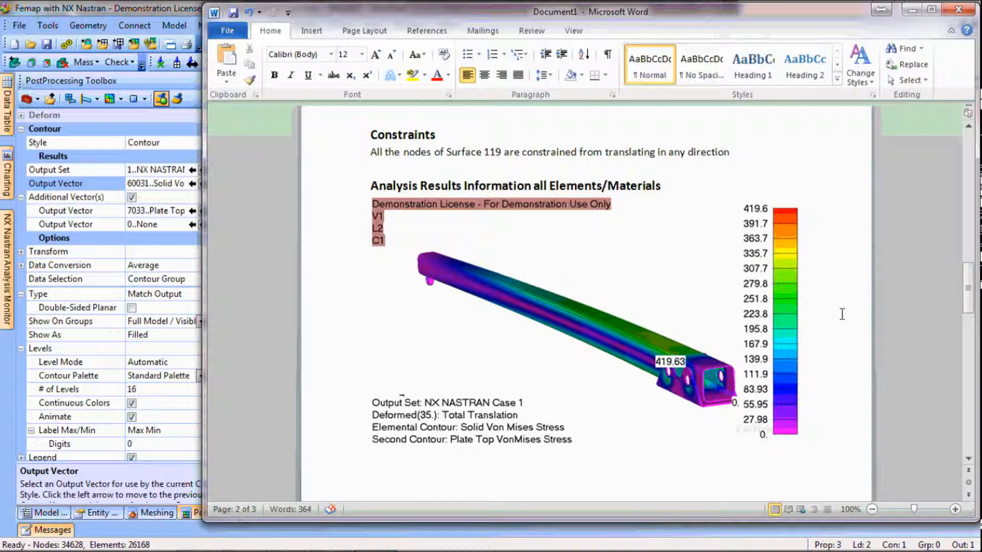
pyautogui.scroll(-15, 854, 266)
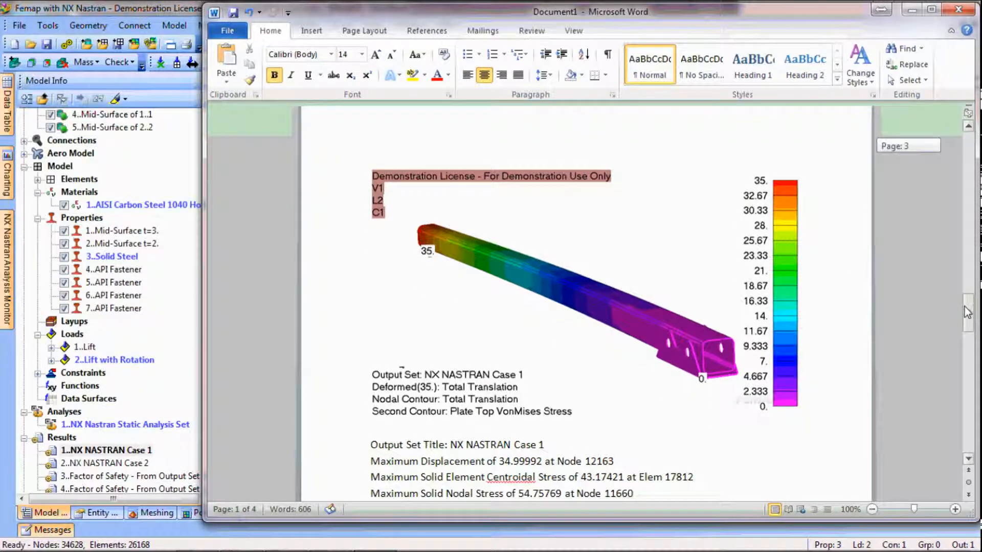
# Check the maximum stress and factor of safety reported for each solid under Analysis Results for each Solid
pyautogui.moveTo(966, 311); pyautogui.dragTo(966, 344)
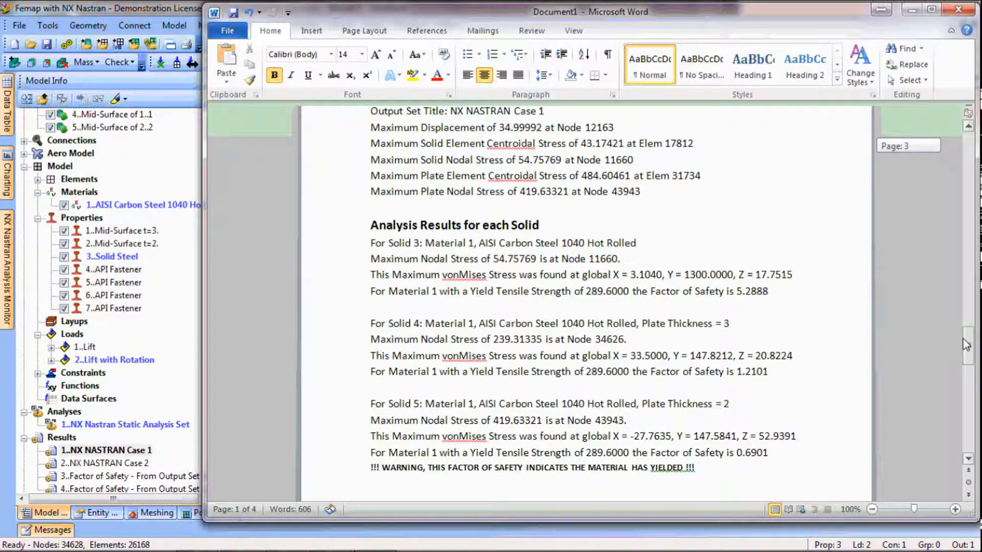
pyautogui.moveTo(966, 345); pyautogui.dragTo(966, 347)
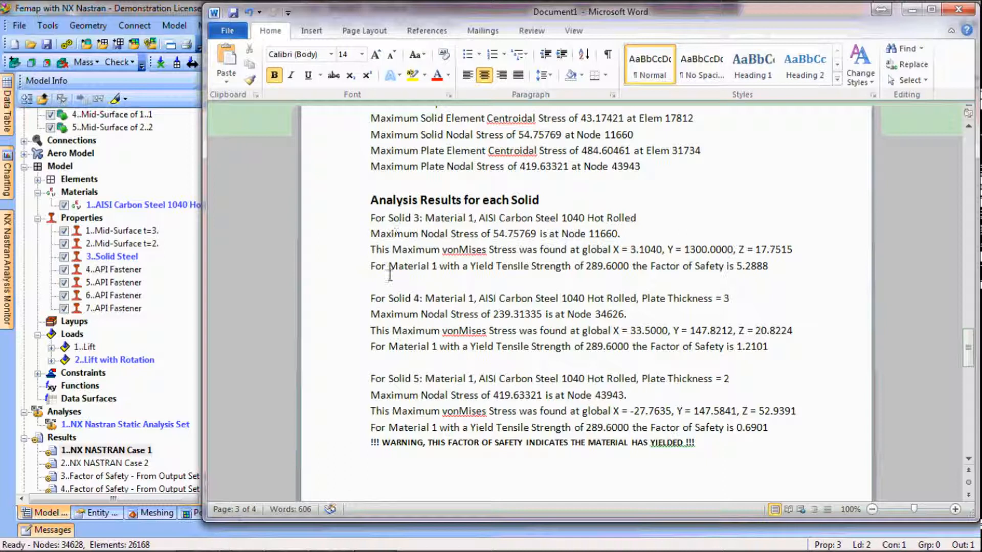
pyautogui.click(779, 273)
pyautogui.moveTo(779, 273); pyautogui.dragTo(737, 267)
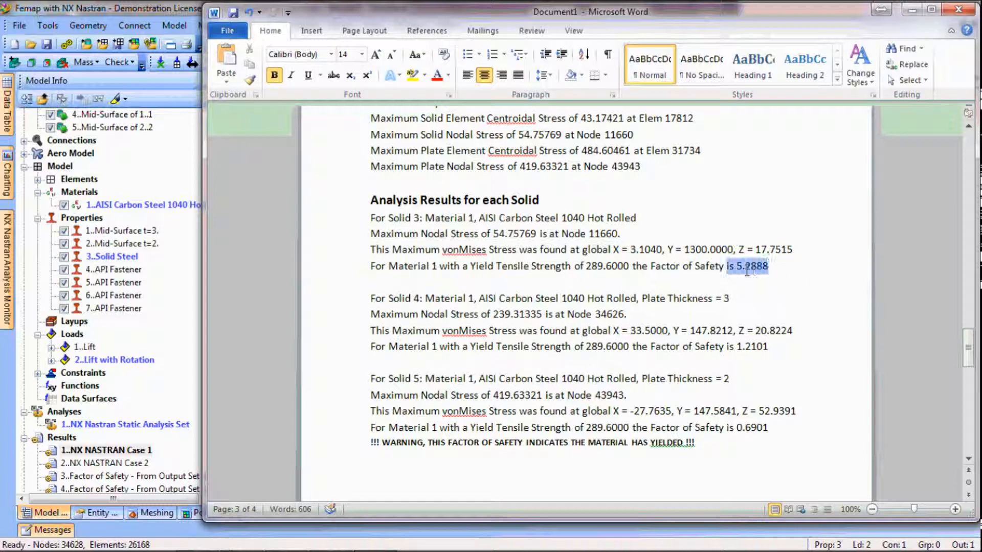
pyautogui.moveTo(779, 347); pyautogui.dragTo(746, 353)
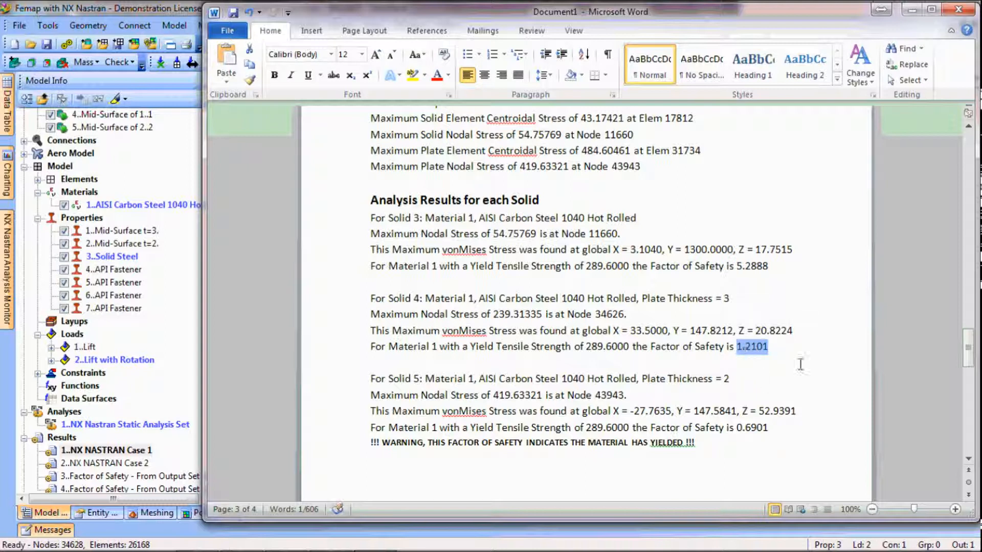
pyautogui.doubleClick(692, 450)
pyautogui.moveTo(692, 450); pyautogui.dragTo(367, 448)
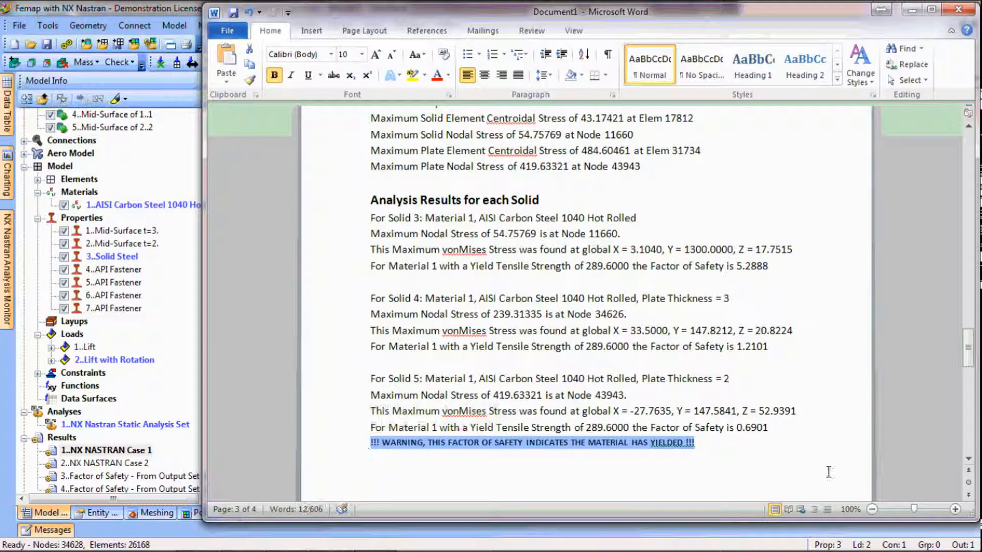
# Read the report's final section, Analysis Results for each Material
pyautogui.click(969, 460)
pyautogui.click(968, 460)
pyautogui.click(969, 461)
pyautogui.click(968, 460)
pyautogui.click(969, 460)
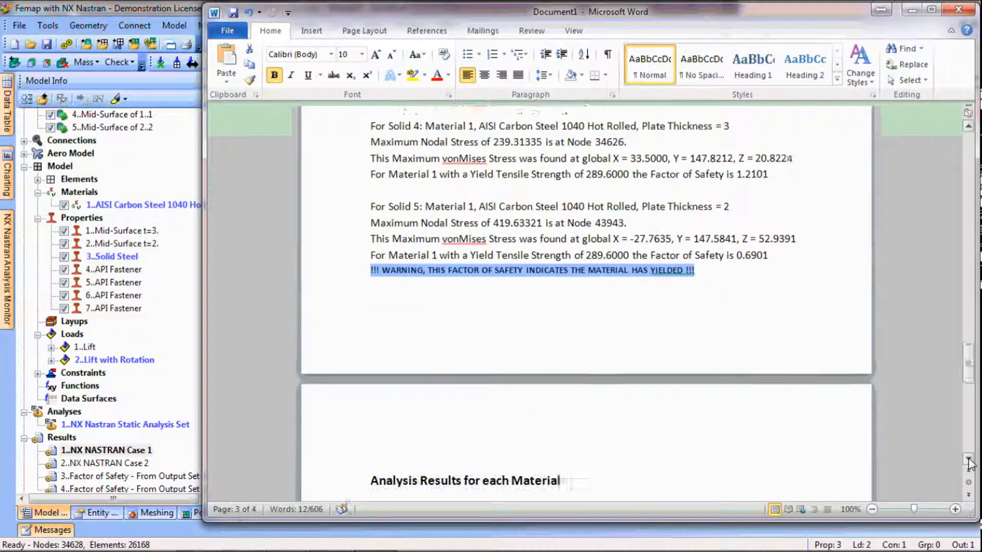
pyautogui.click(968, 461)
pyautogui.click(969, 461)
pyautogui.click(969, 461)
pyautogui.click(968, 461)
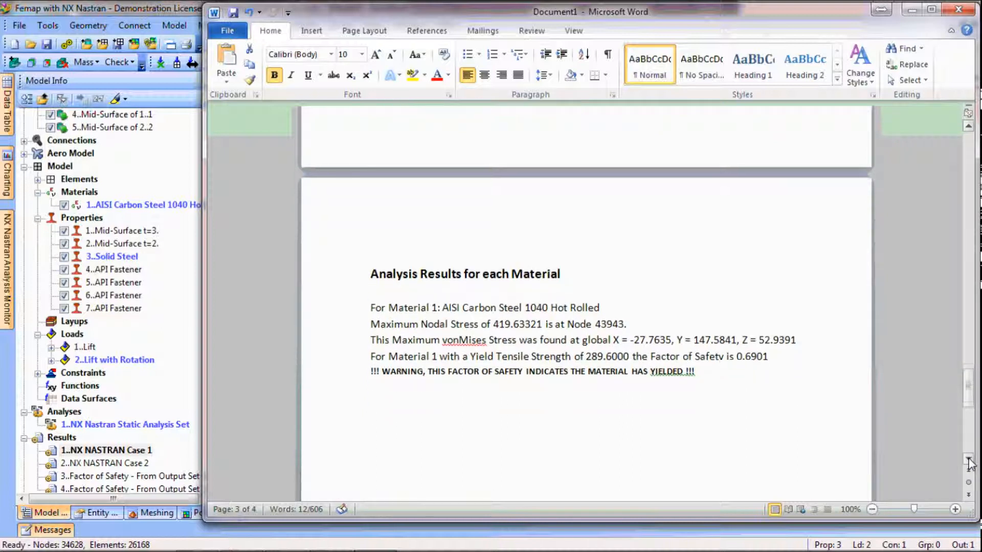
pyautogui.click(968, 460)
pyautogui.click(968, 461)
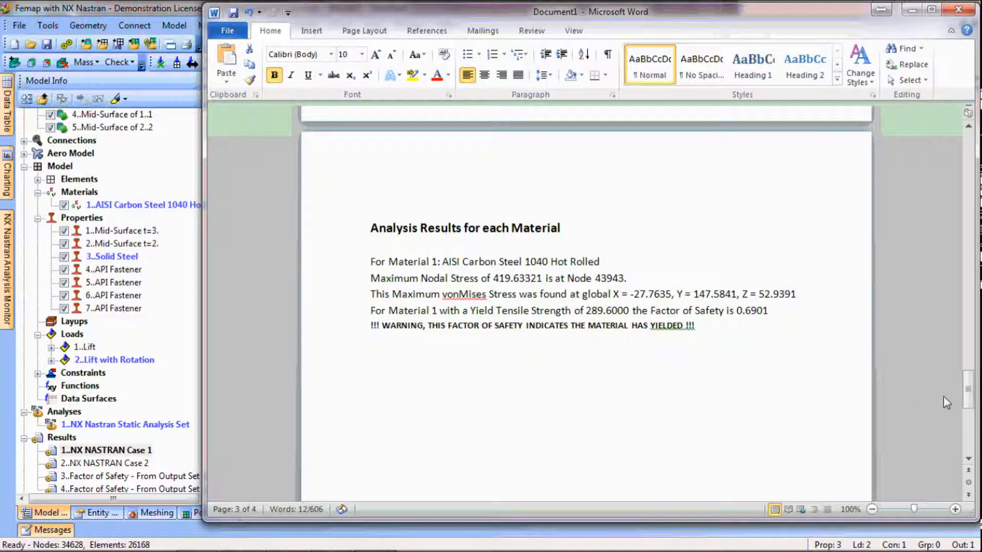
# Return to the beginning of the report and close the document without saving it
pyautogui.moveTo(968, 391); pyautogui.dragTo(966, 156)
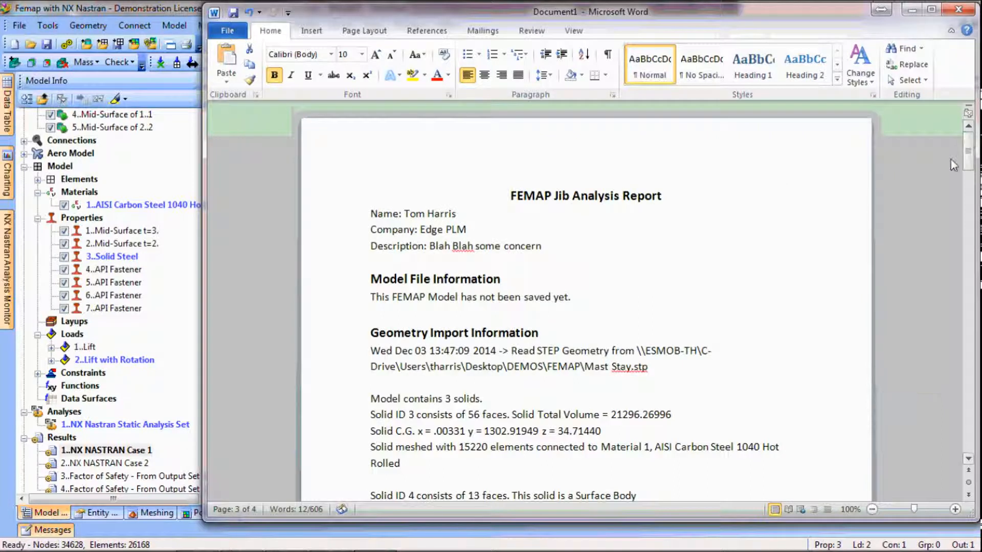
pyautogui.click(958, 9)
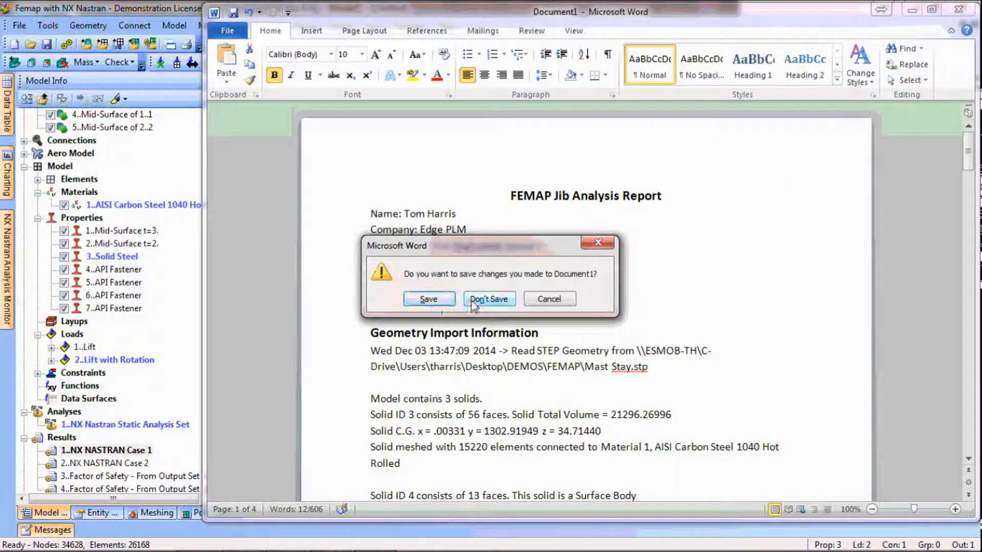
pyautogui.click(484, 299)
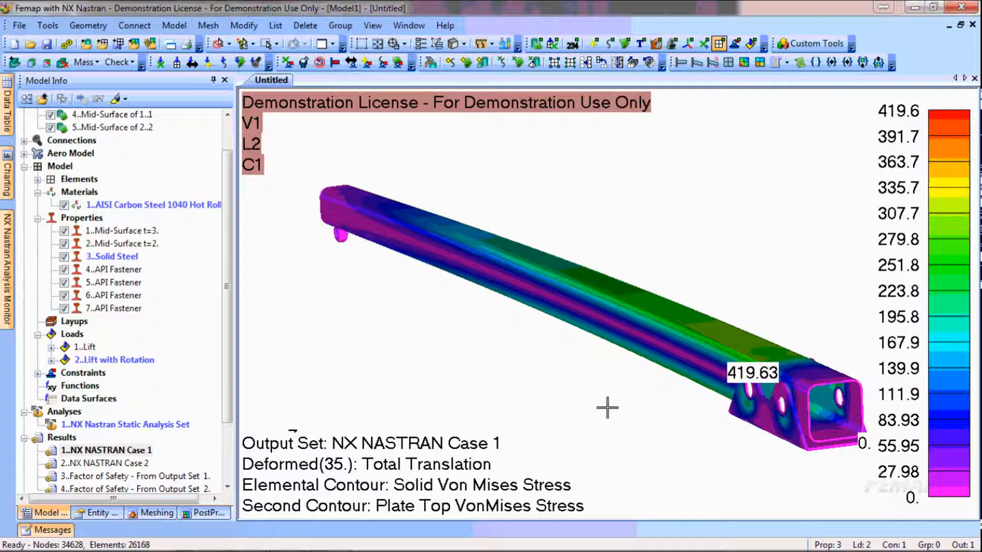
# Animate the deformed Case 1 stress plot and enable the Animation - Positive Only option
pyautogui.click(713, 62)
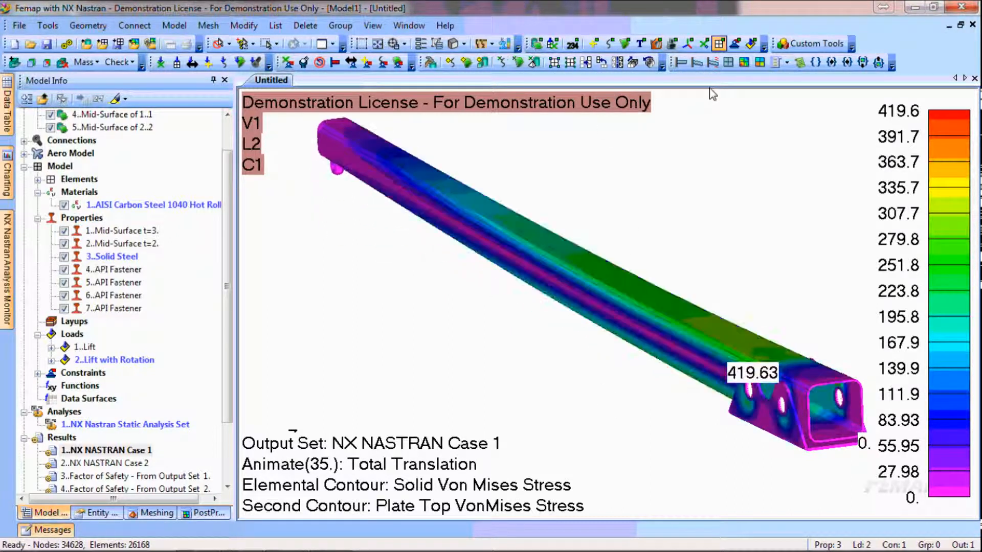
pyautogui.click(786, 62)
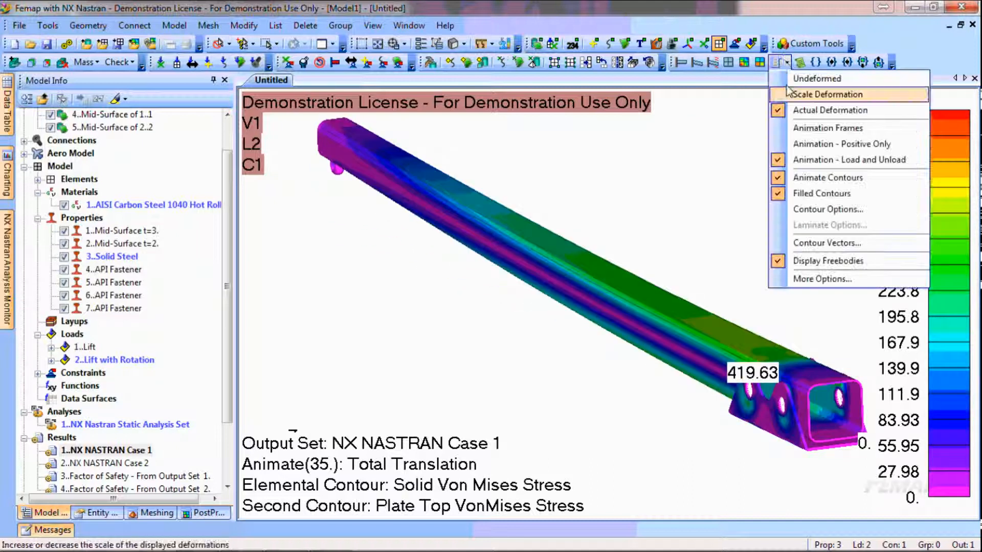
pyautogui.click(808, 143)
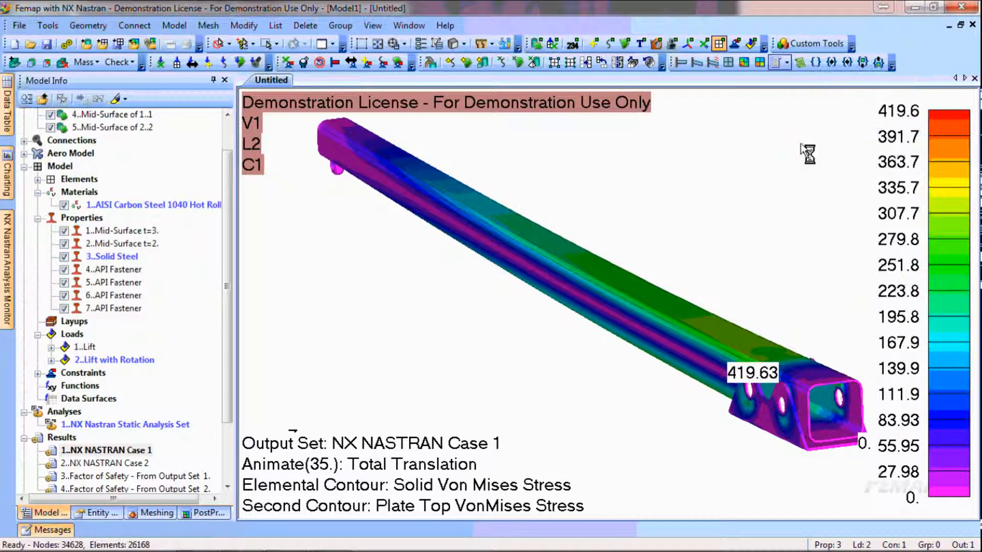
# Set the number of animation frames to 20
pyautogui.click(786, 62)
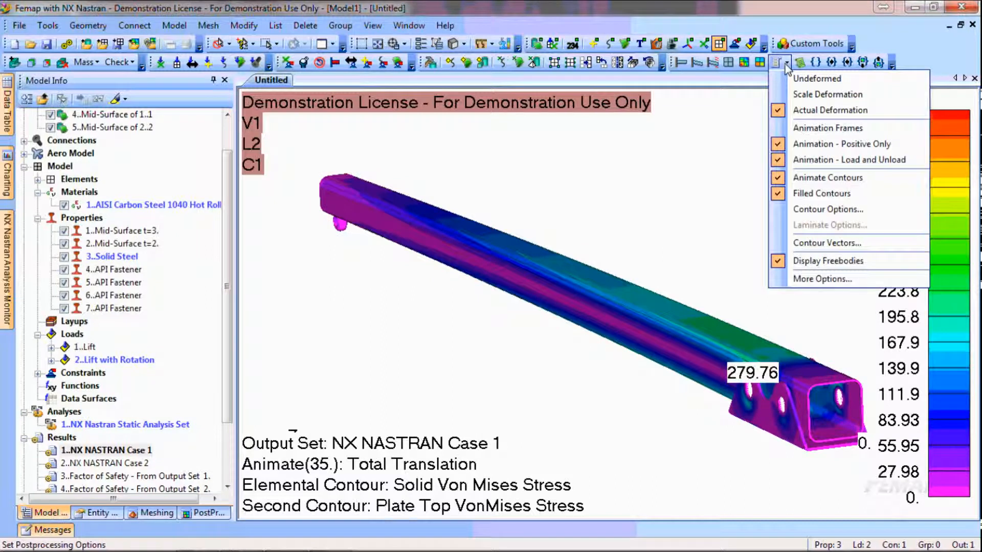
pyautogui.click(817, 129)
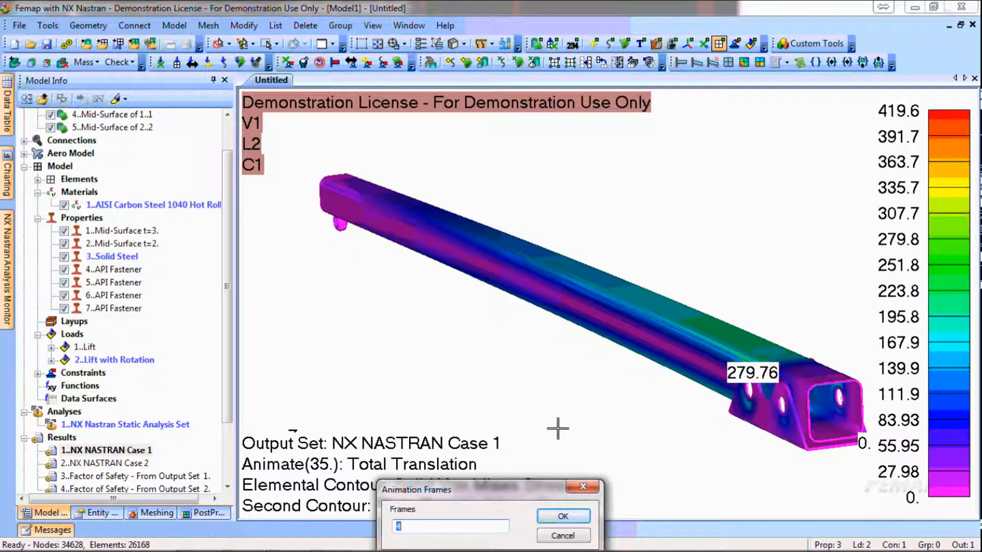
pyautogui.write('20')
pyautogui.press('Tab')
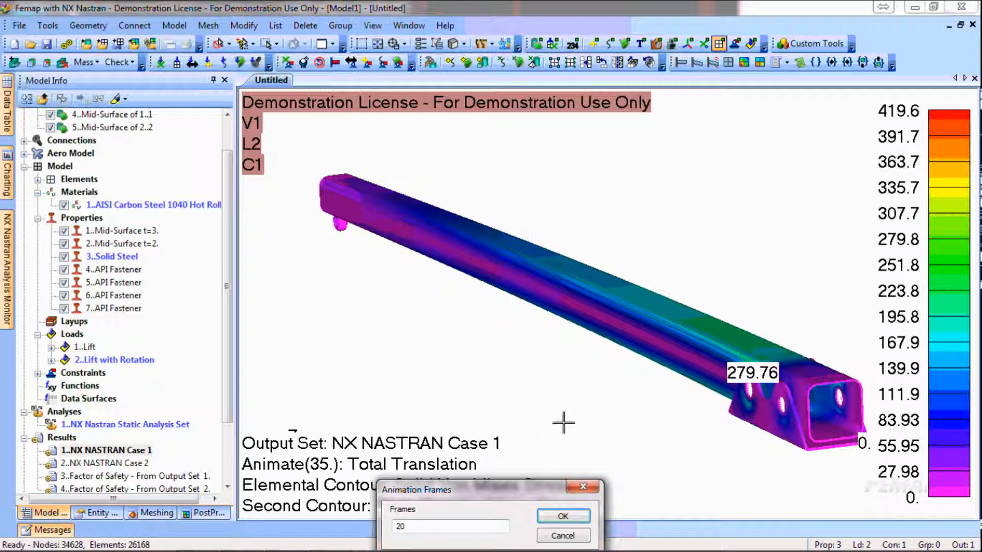
pyautogui.click(575, 518)
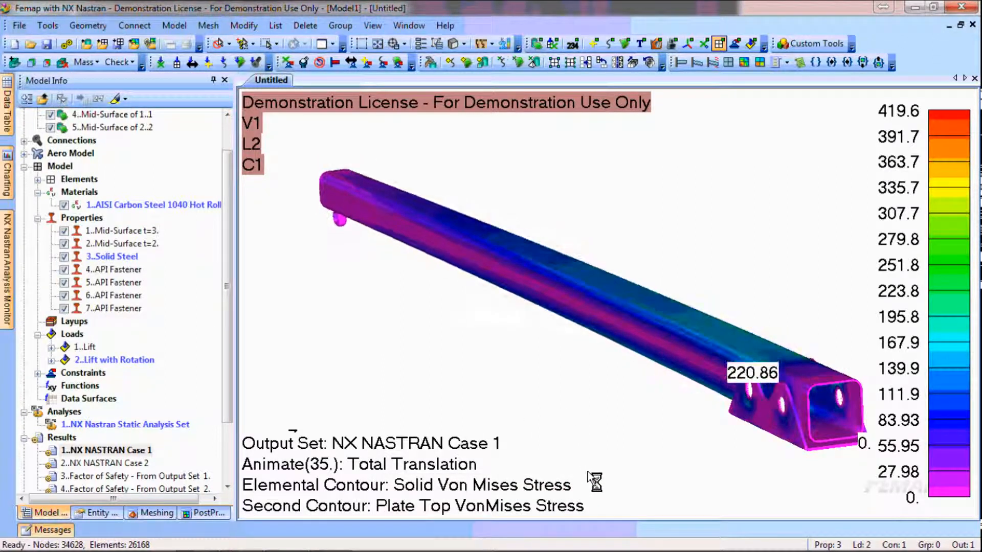